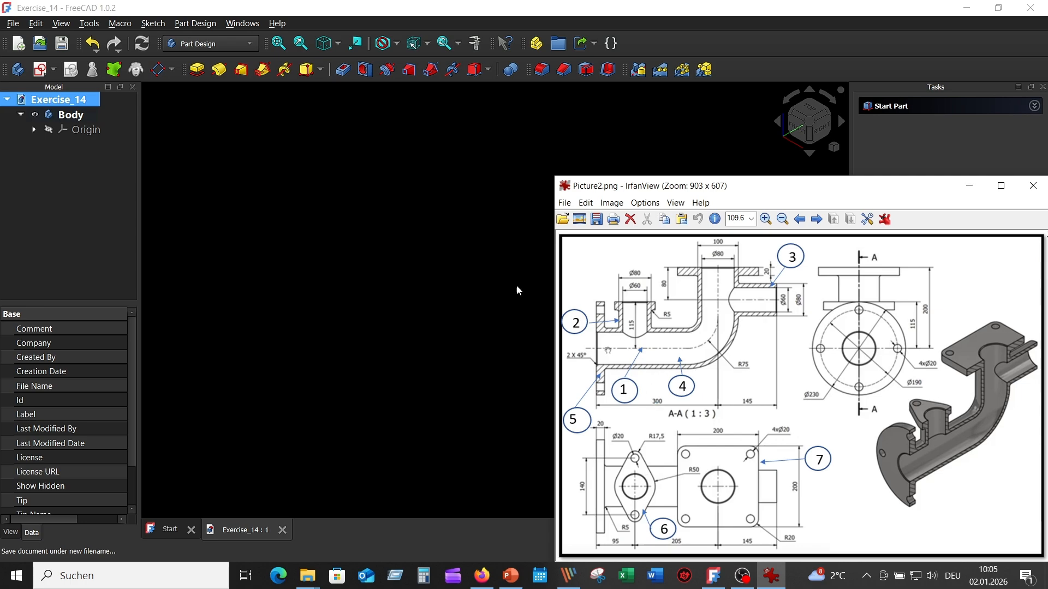
# - Start a new sketch in the body on the YZ-plane
pyautogui.click(479, 269)
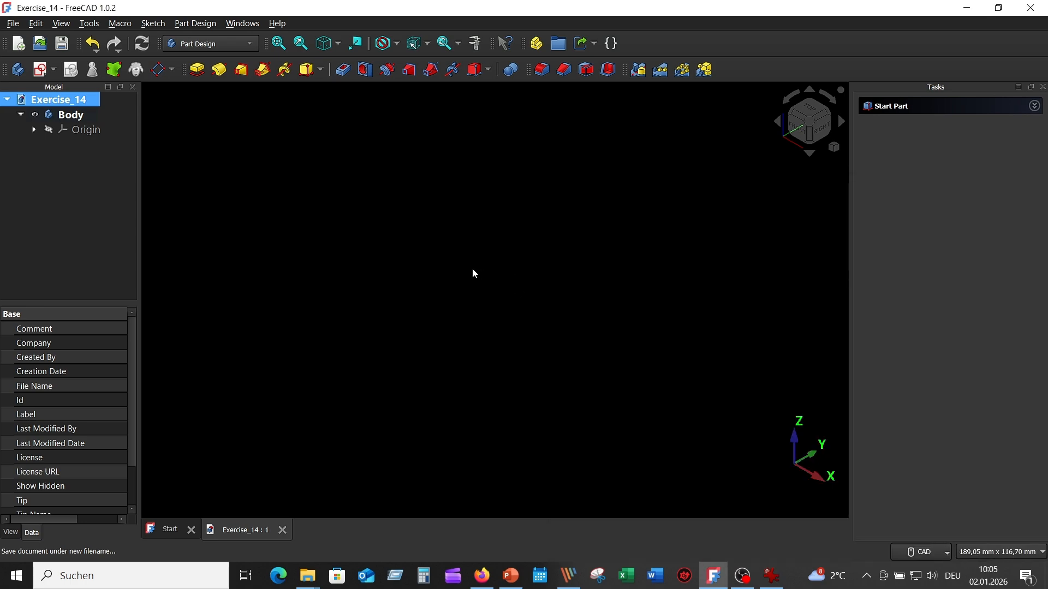
pyautogui.click(39, 70)
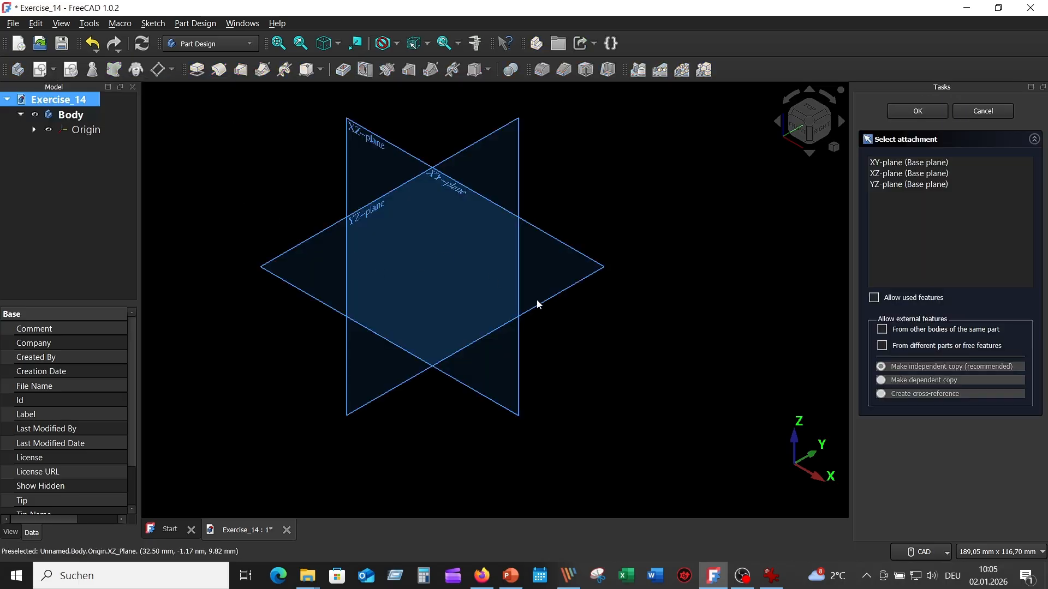
pyautogui.moveTo(539, 303); pyautogui.dragTo(412, 245, button='middle')
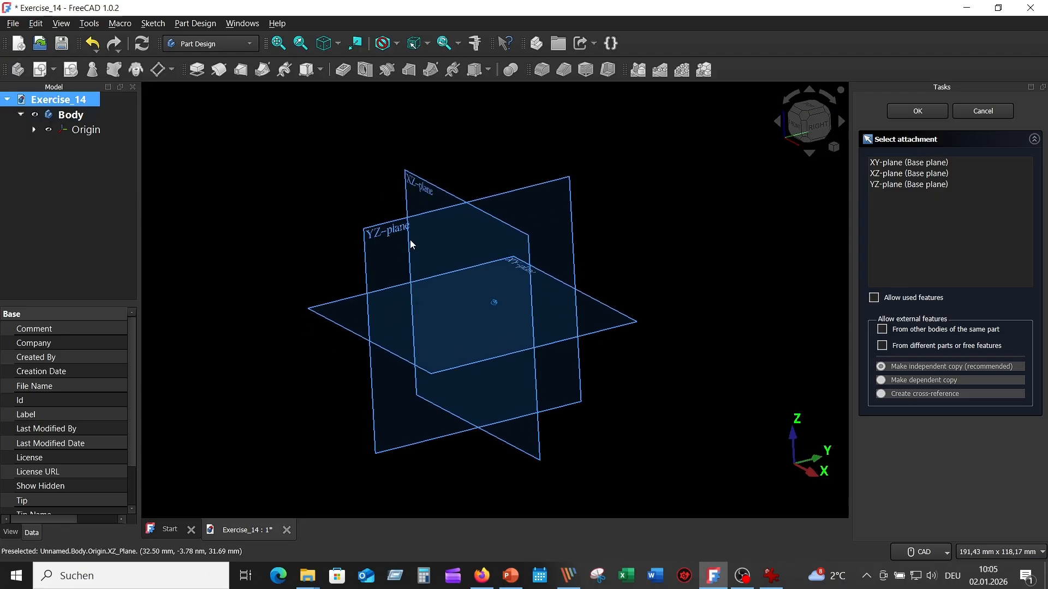
pyautogui.click(375, 234)
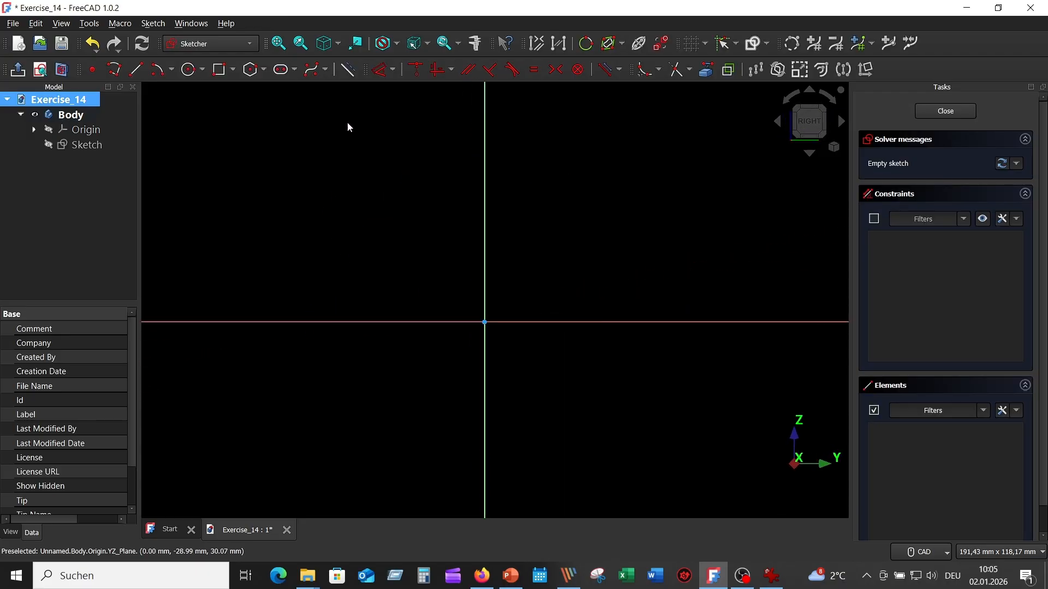
# - Sketch a polyline from about 60 mm out on the negative horizontal axis to the origin, continuing about 58 mm up the vertical axis
pyautogui.click(115, 71)
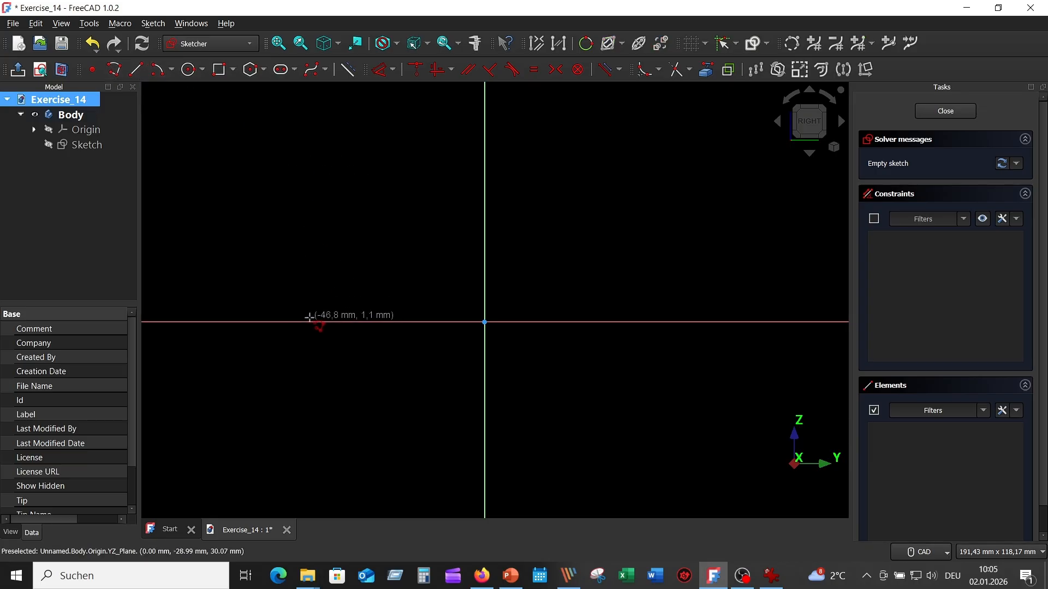
pyautogui.click(263, 323)
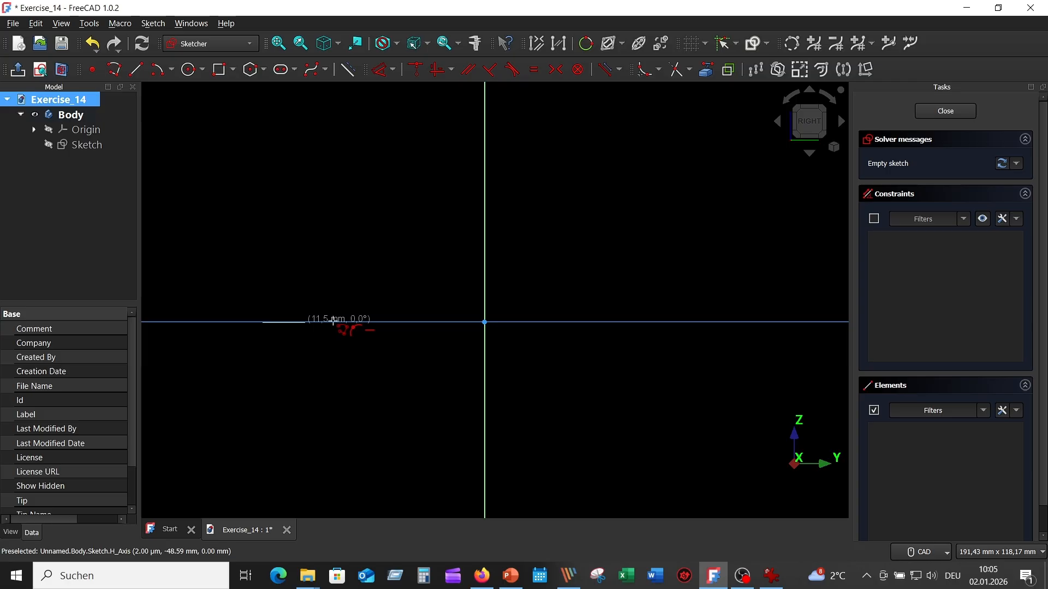
pyautogui.click(484, 322)
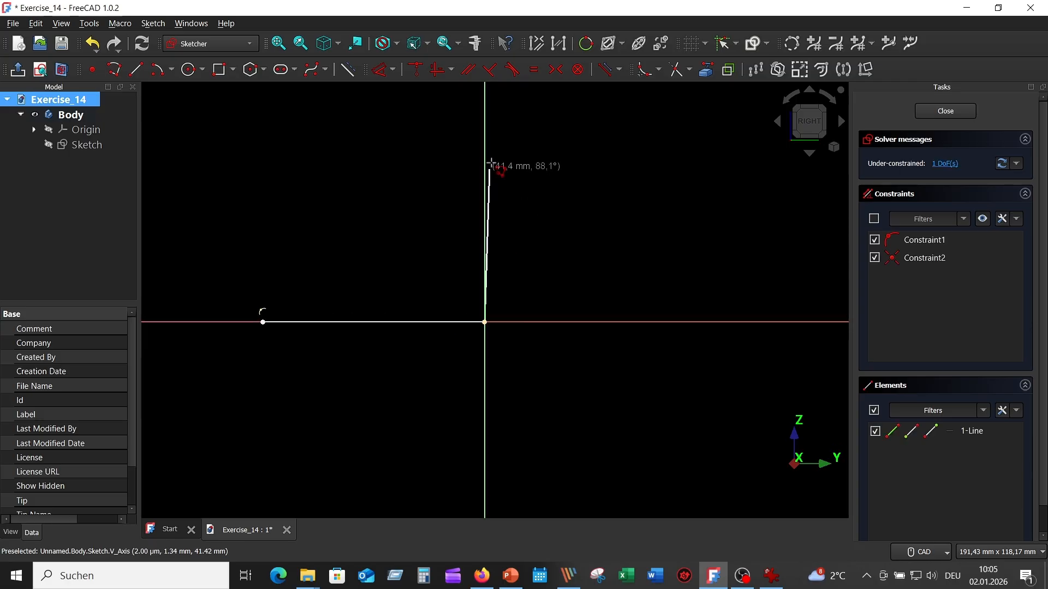
pyautogui.click(484, 107)
pyautogui.rightClick(581, 166)
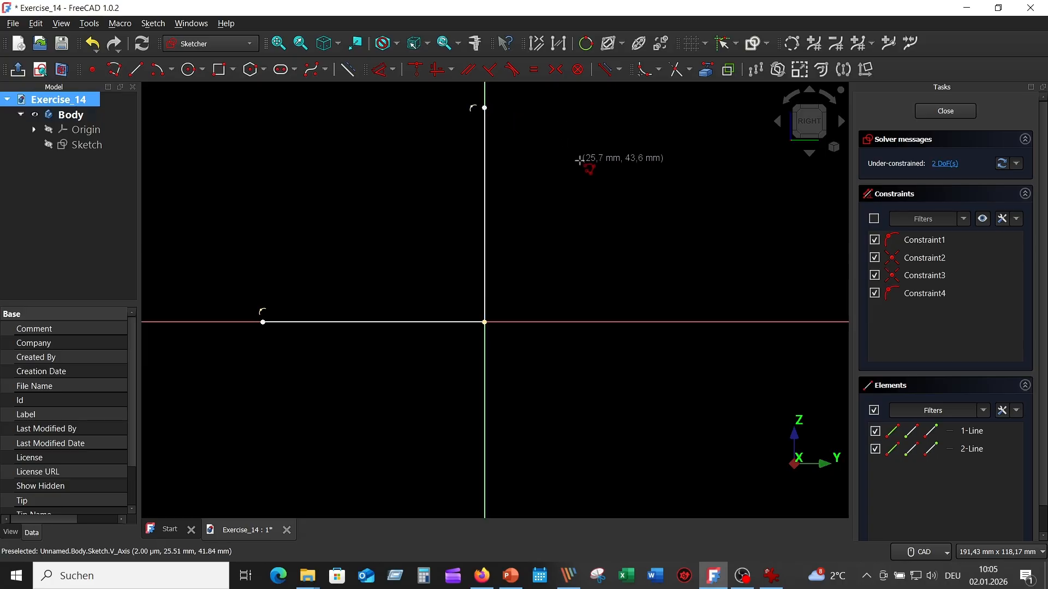
pyautogui.rightClick(580, 159)
# - Dimension the vertical line's length as 200 mm
pyautogui.click(383, 70)
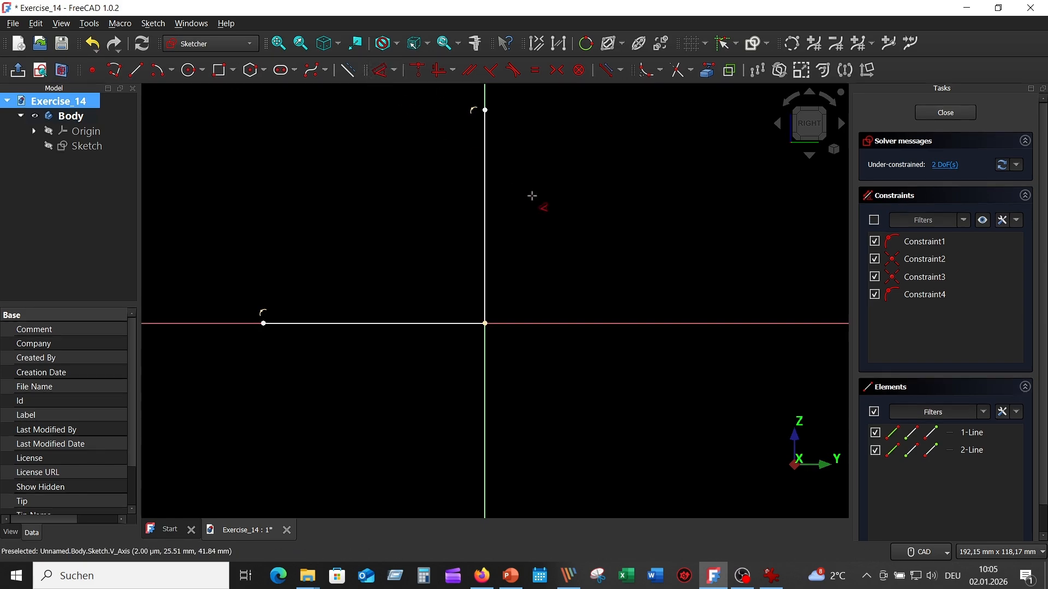
pyautogui.click(489, 188)
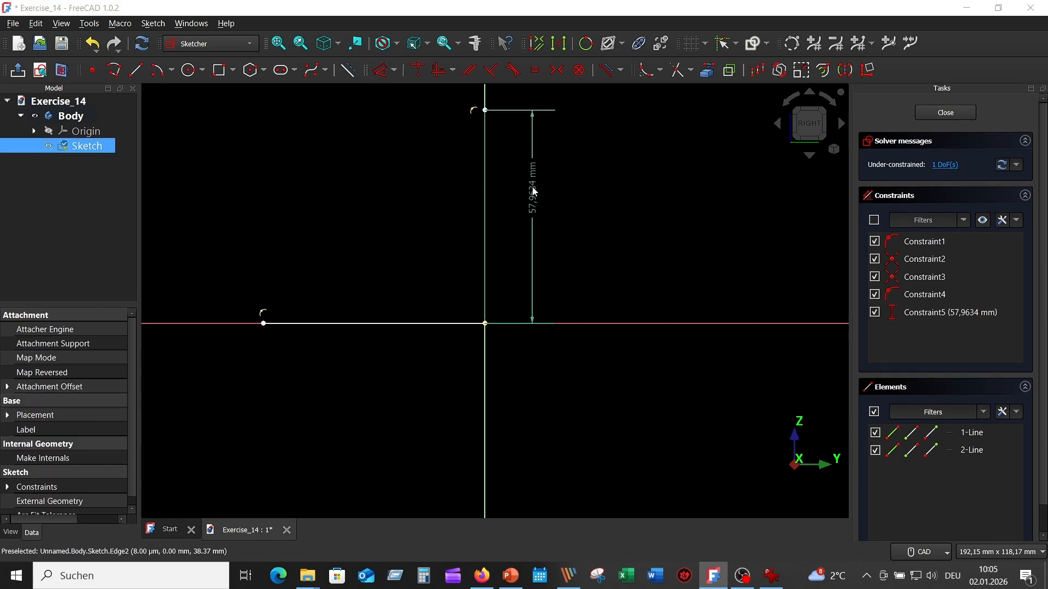
pyautogui.click(532, 189)
pyautogui.write('200')
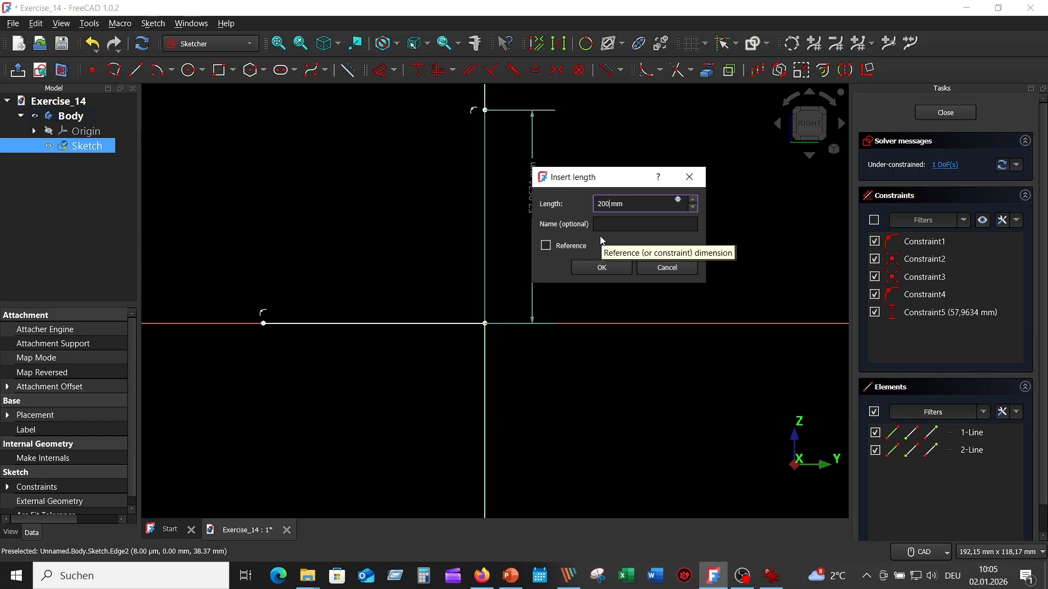
pyautogui.press('Return')
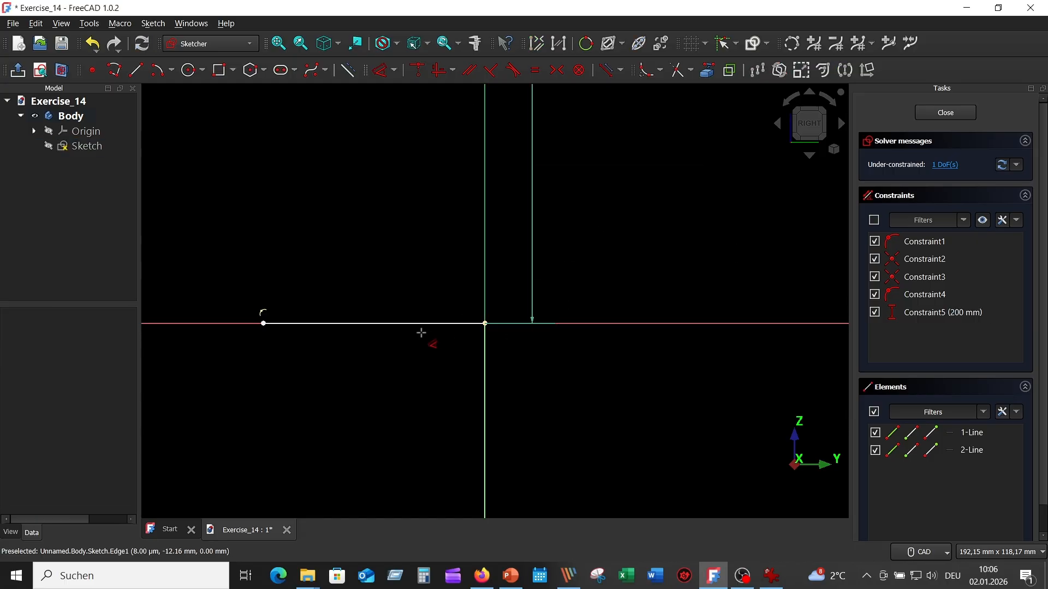
# - Dimension the horizontal line's length as 300 mm
pyautogui.click(412, 323)
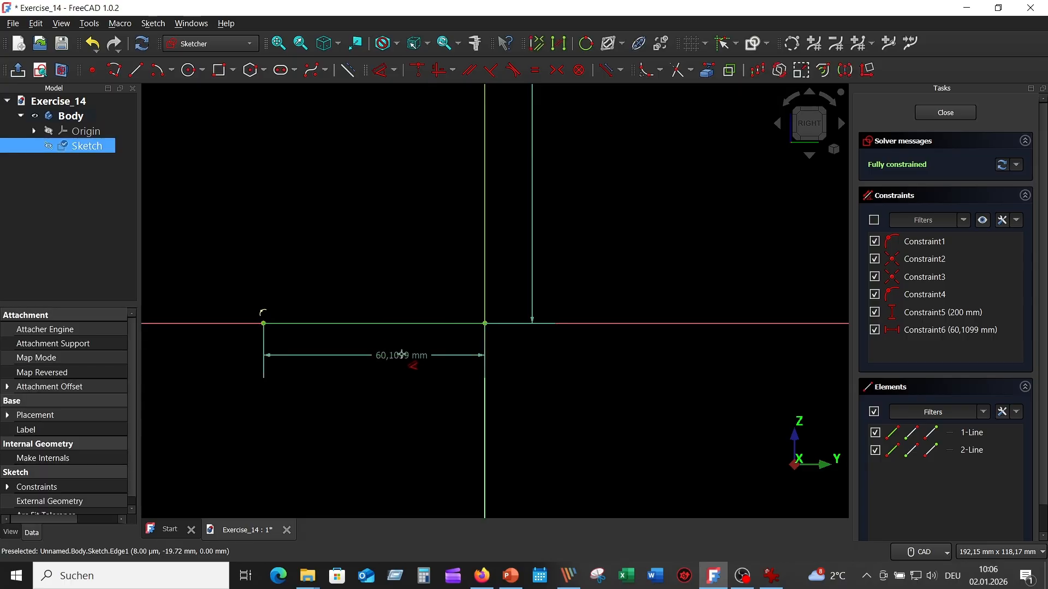
pyautogui.click(403, 356)
pyautogui.write('300')
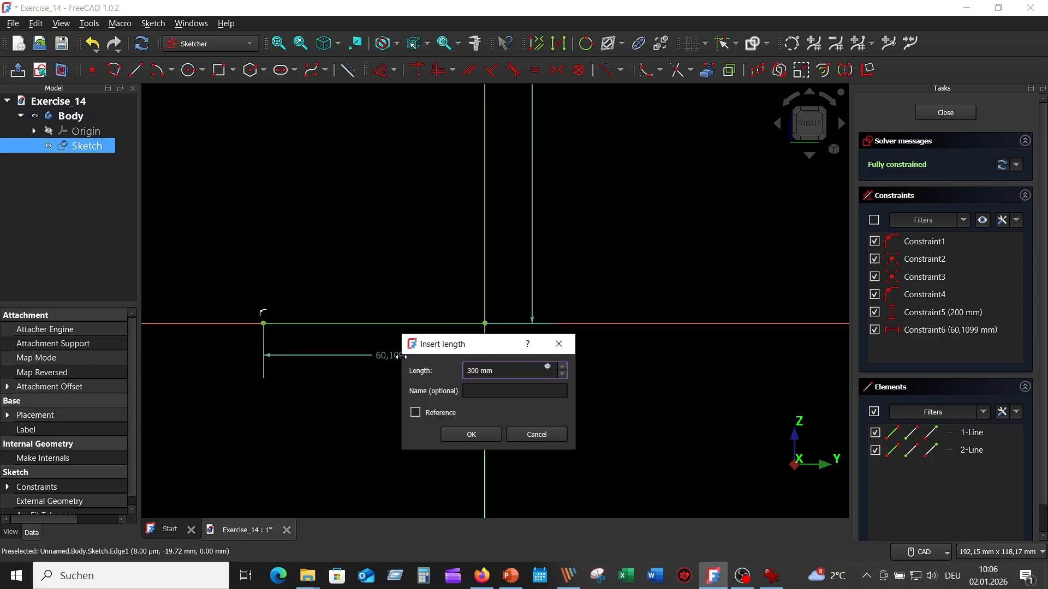
pyautogui.press('Return')
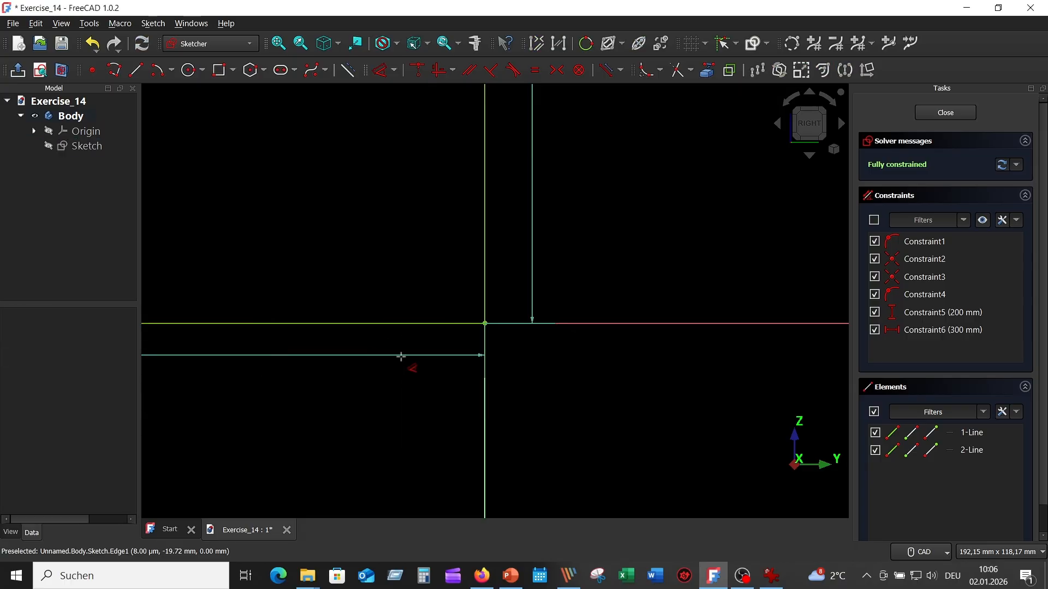
pyautogui.rightClick(632, 193)
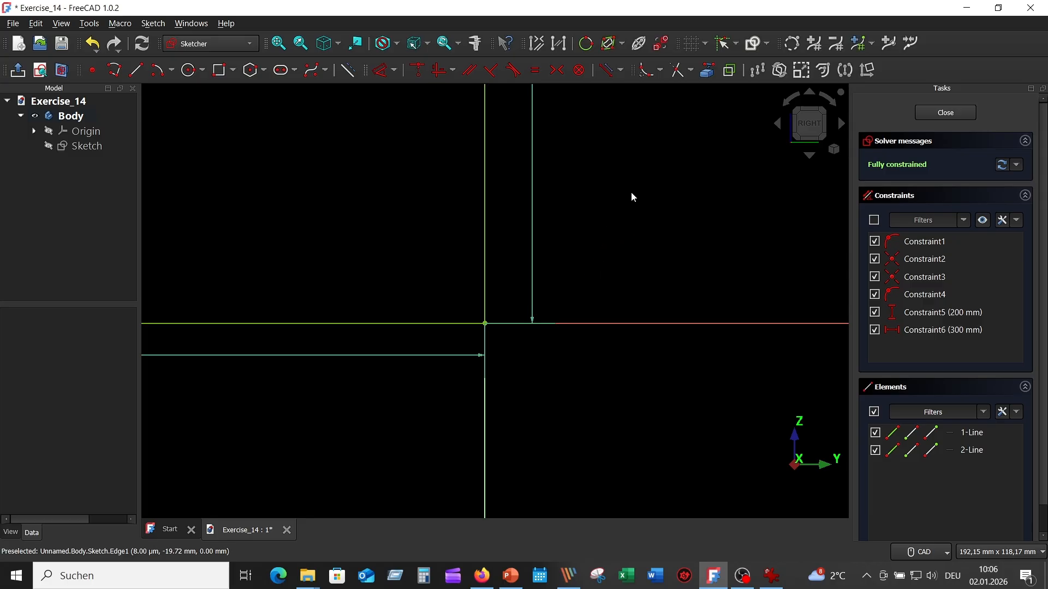
# - Check the reference drawing and fillet the corner between the horizontal and vertical lines with a radius of about 36 mm
pyautogui.click(279, 44)
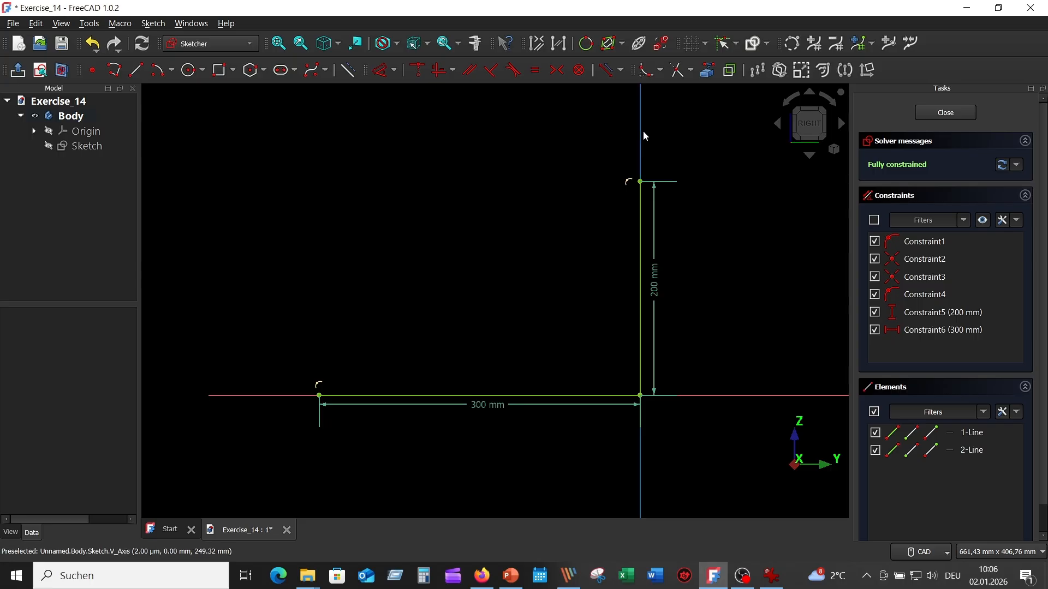
pyautogui.click(771, 576)
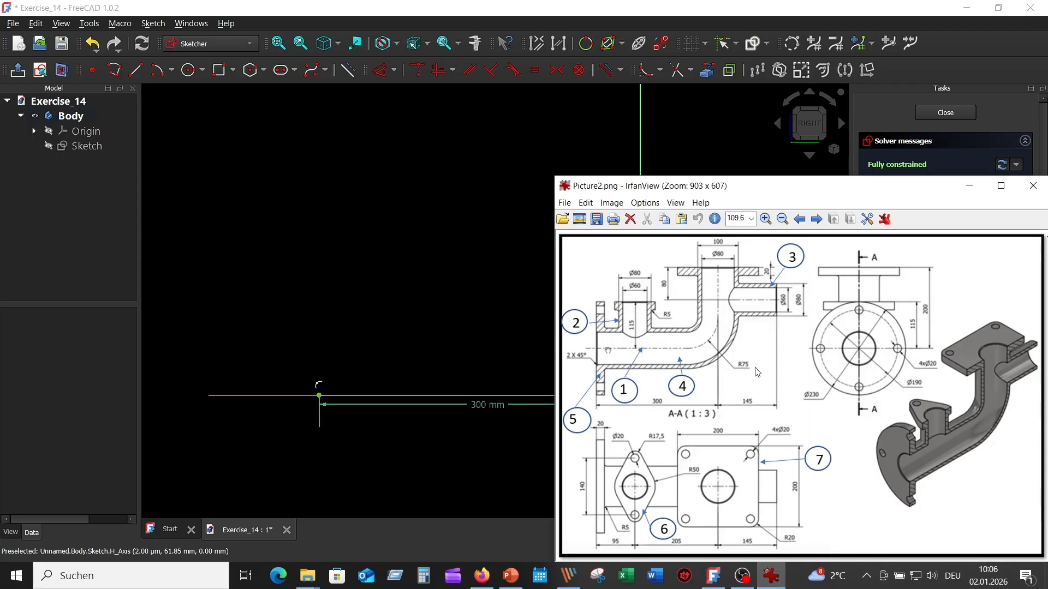
pyautogui.click(654, 117)
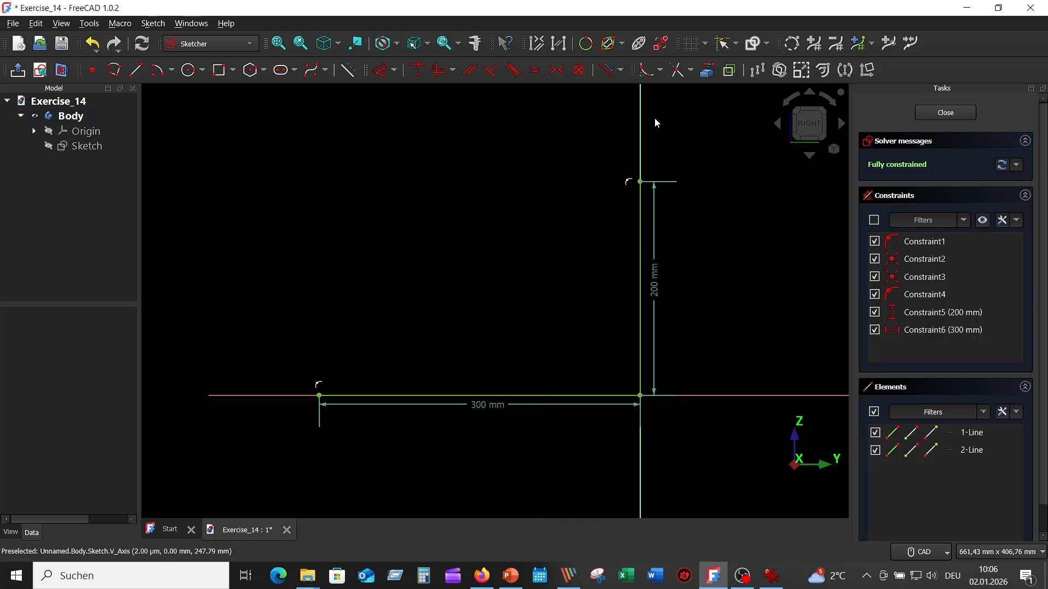
pyautogui.click(647, 70)
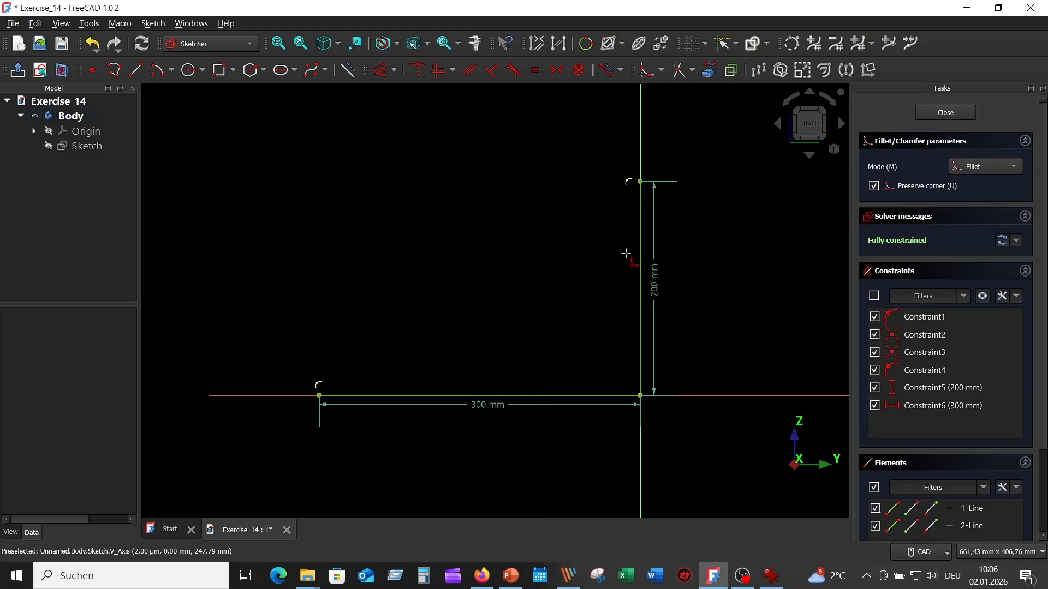
pyautogui.click(601, 395)
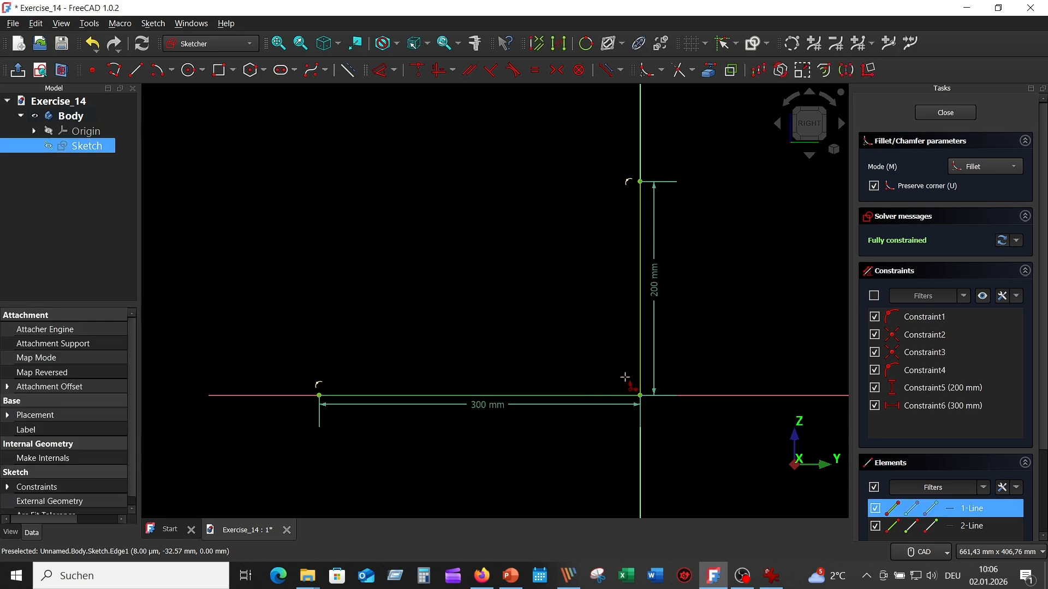
pyautogui.click(640, 351)
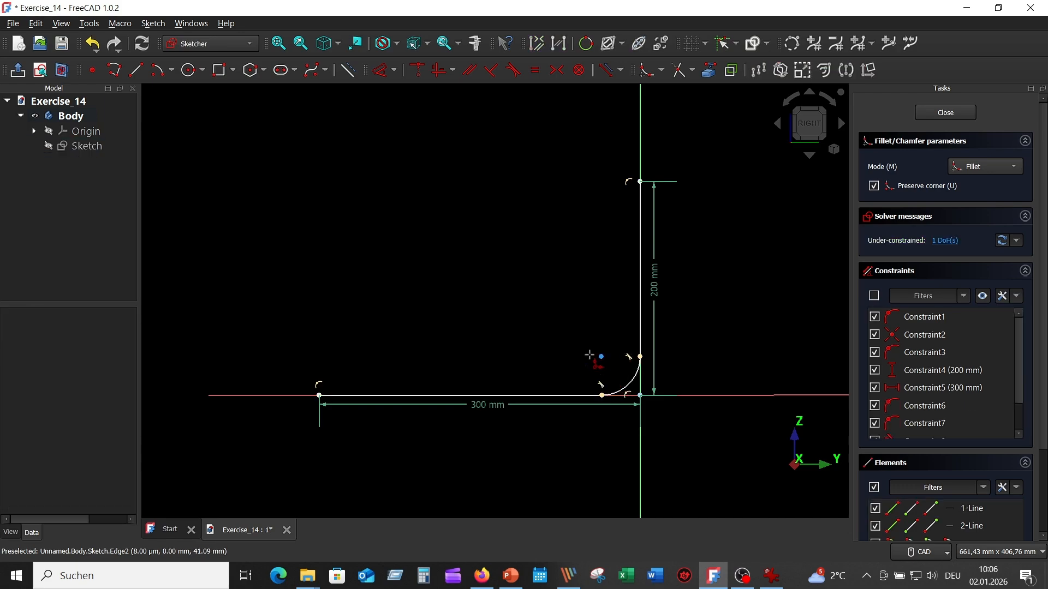
# - Set the corner arc's radius to 75 mm and close the path sketch
pyautogui.click(380, 70)
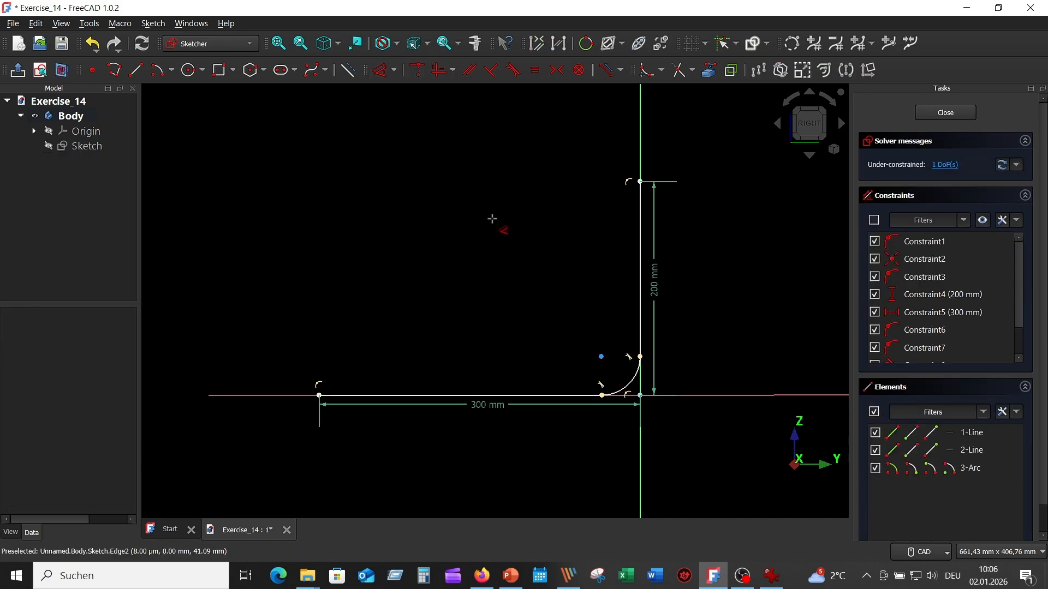
pyautogui.click(632, 379)
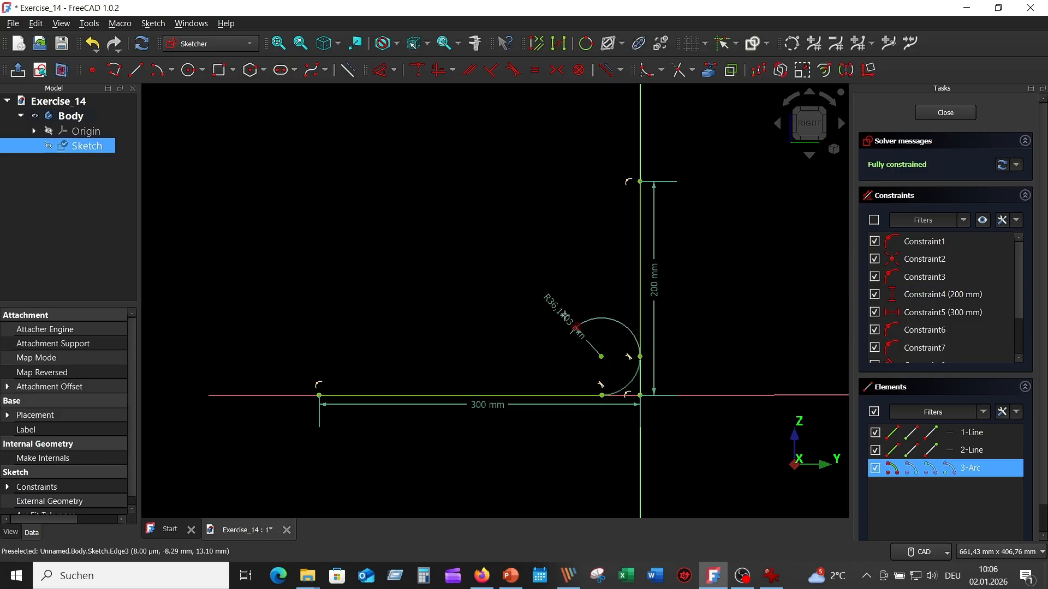
pyautogui.click(559, 310)
pyautogui.write('75')
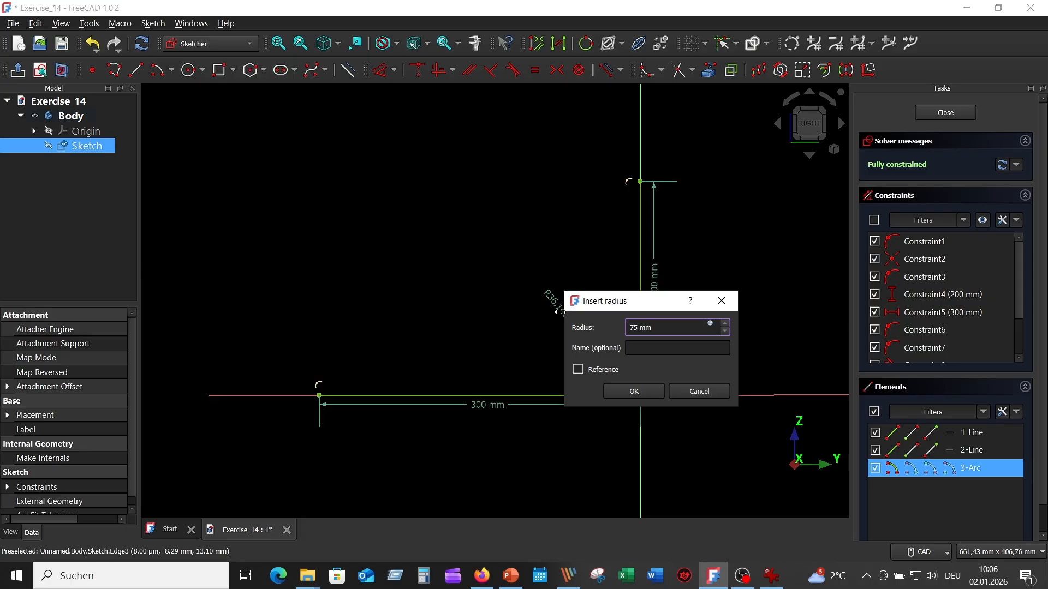
pyautogui.press('Return')
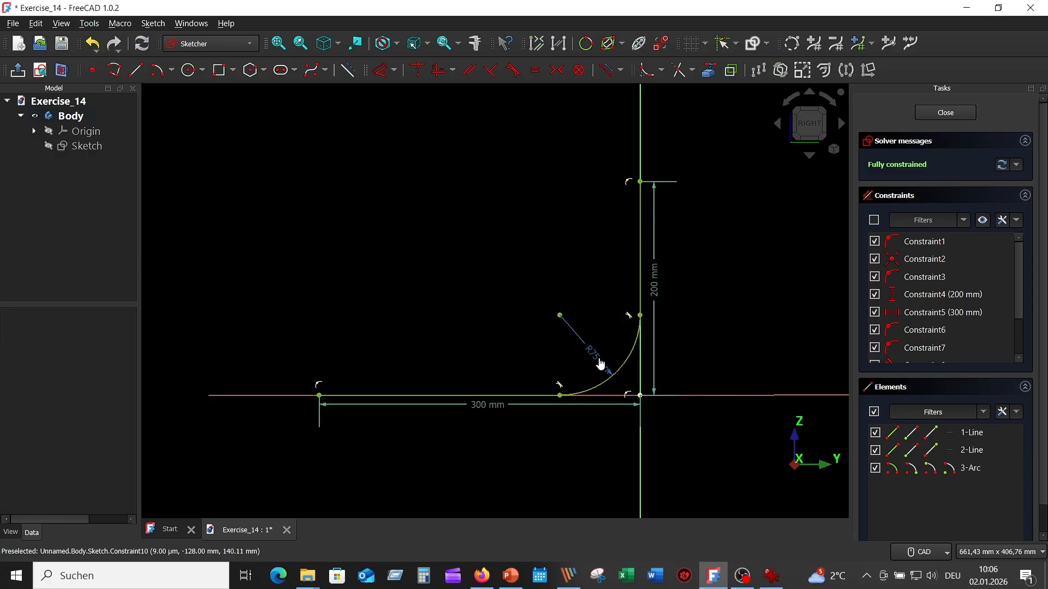
pyautogui.click(955, 113)
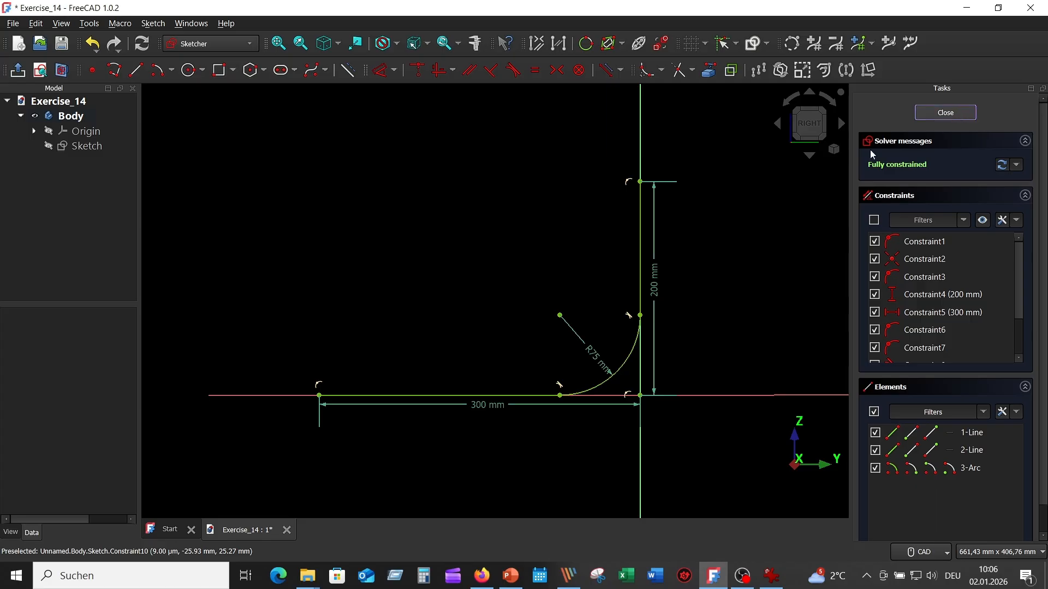
# - Show the body's origin planes and create a datum plane attached to the XZ-plane
pyautogui.scroll(-6, 639, 276)
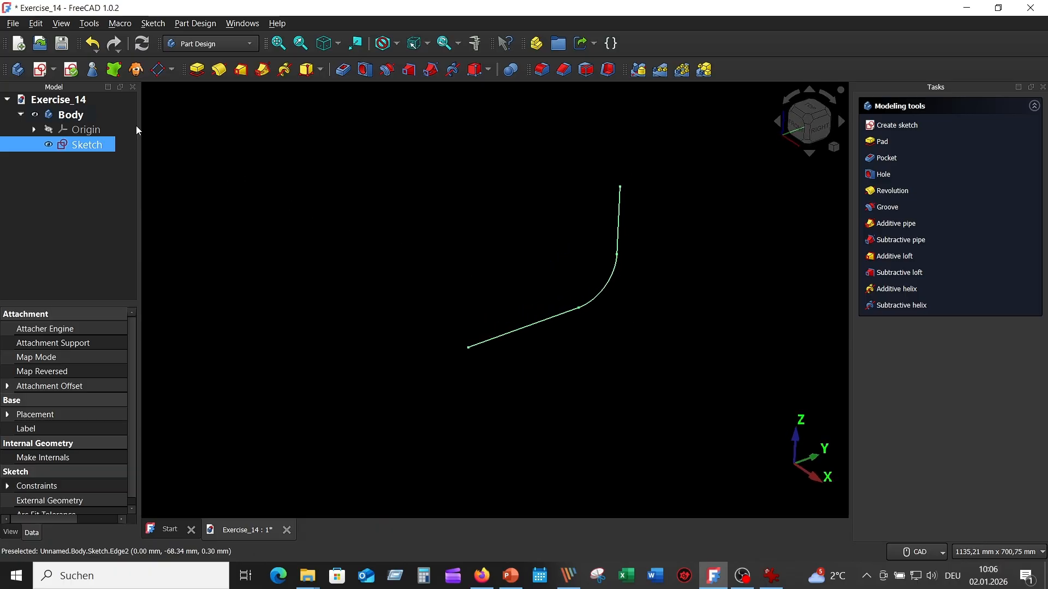
pyautogui.keyDown('ctrl'); pyautogui.click(82, 130); pyautogui.keyUp('ctrl')
pyautogui.click(48, 130)
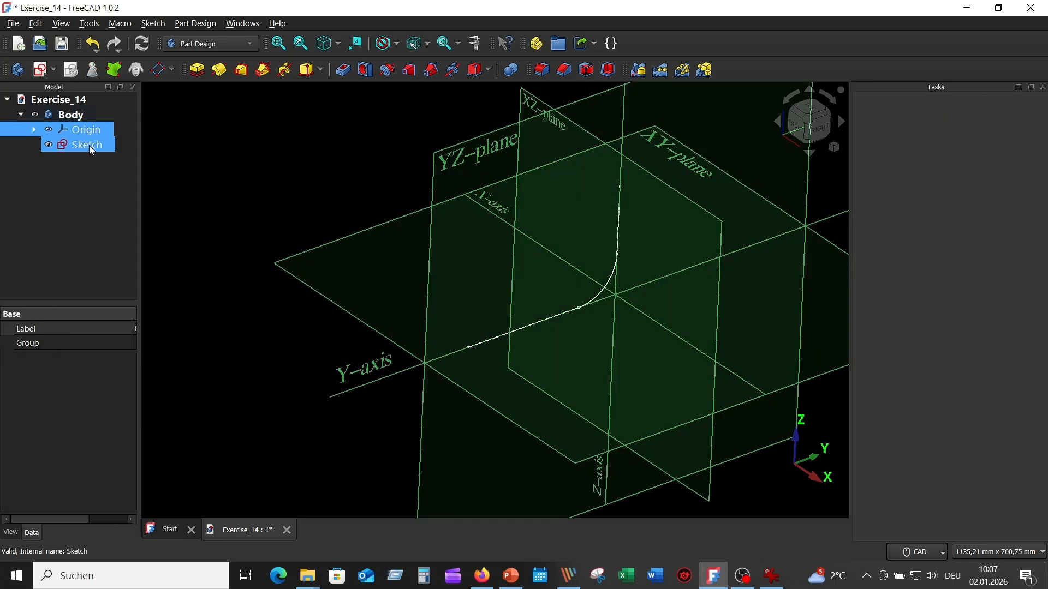
pyautogui.click(344, 137)
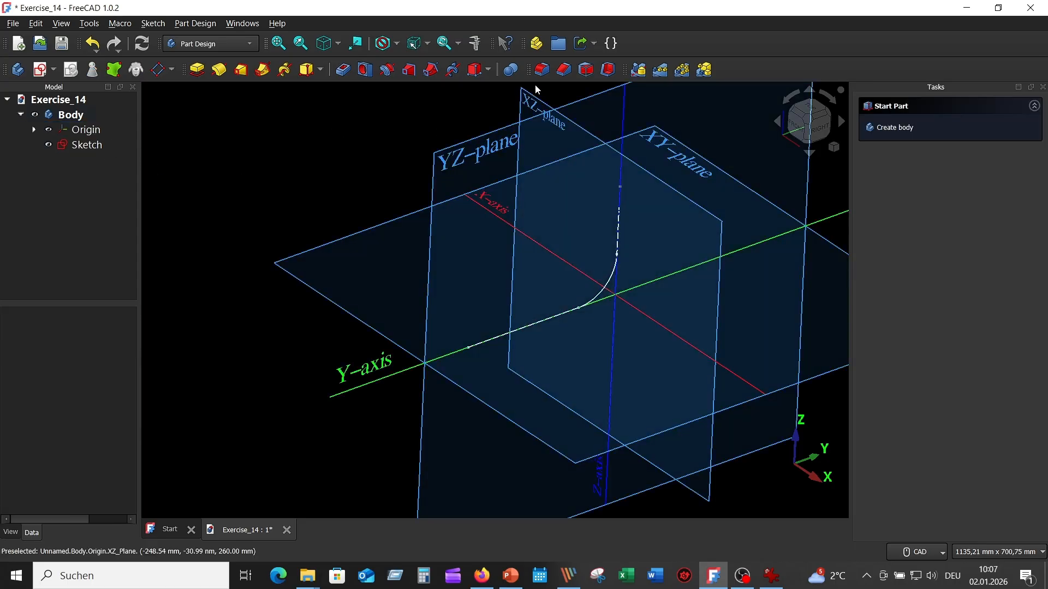
pyautogui.click(532, 107)
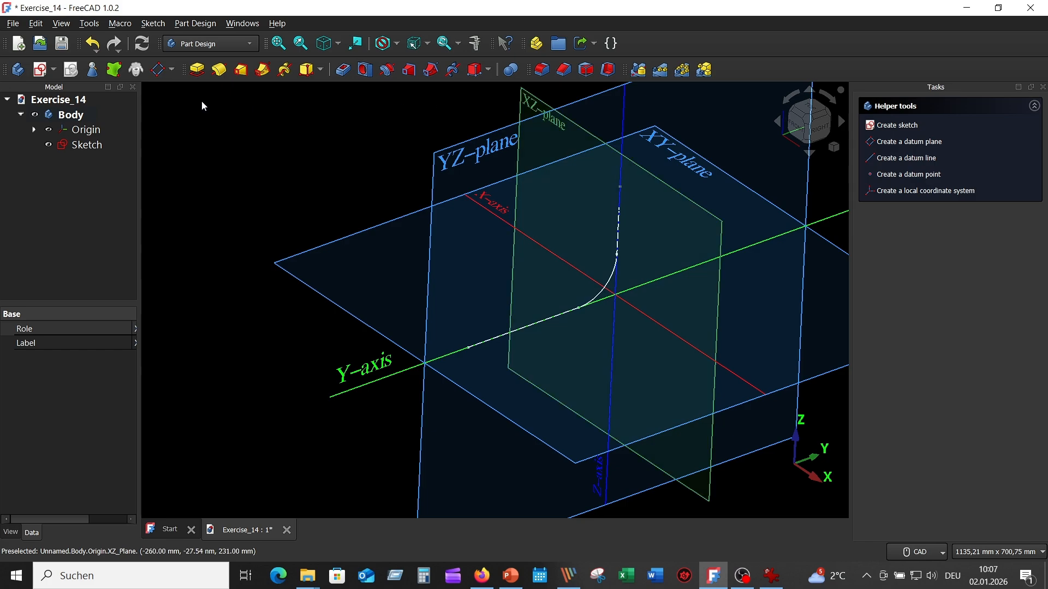
pyautogui.click(164, 70)
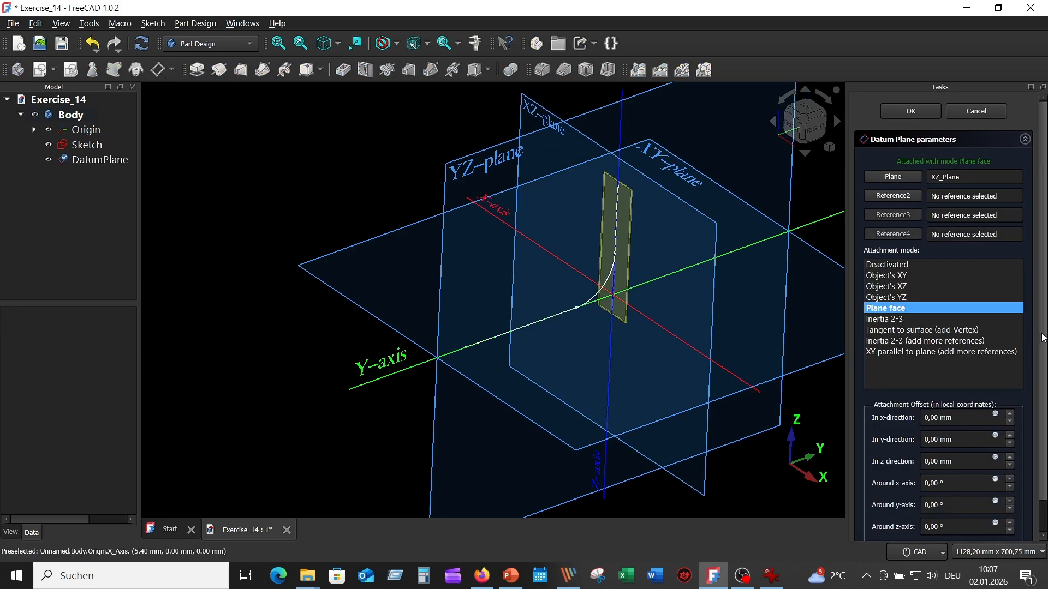
# - Offset the datum plane 300 mm in its z-direction, accept it, and hide the body's origin planes
pyautogui.scroll(-1, 1043, 347)
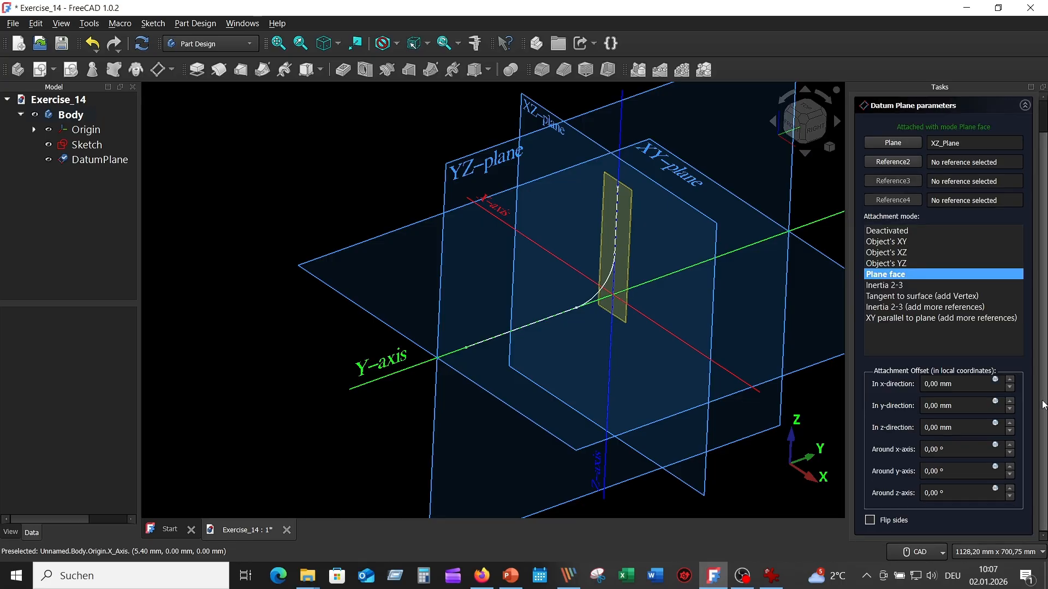
pyautogui.click(925, 428)
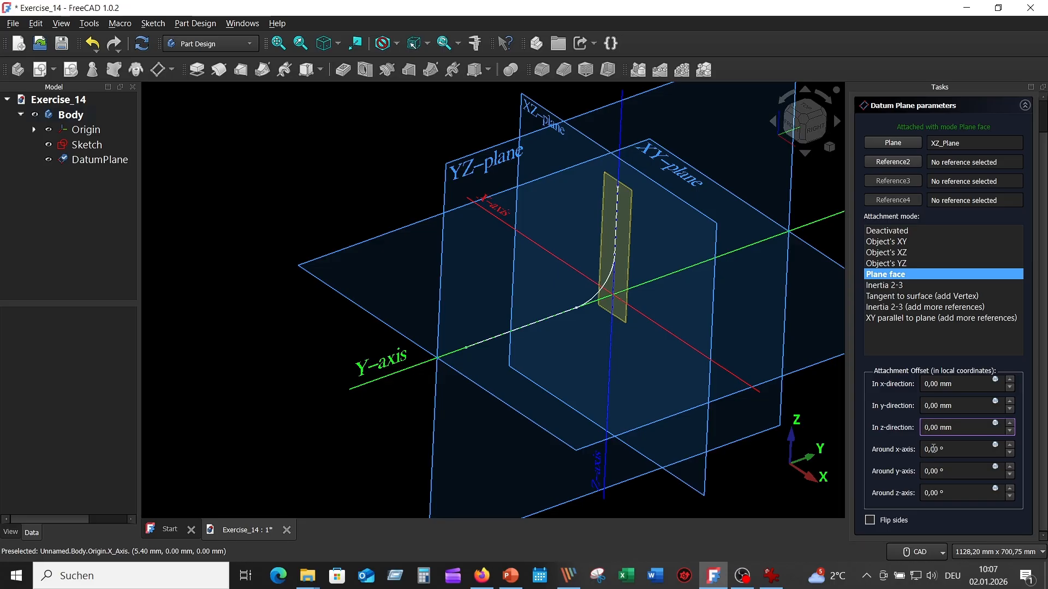
pyautogui.write('30')
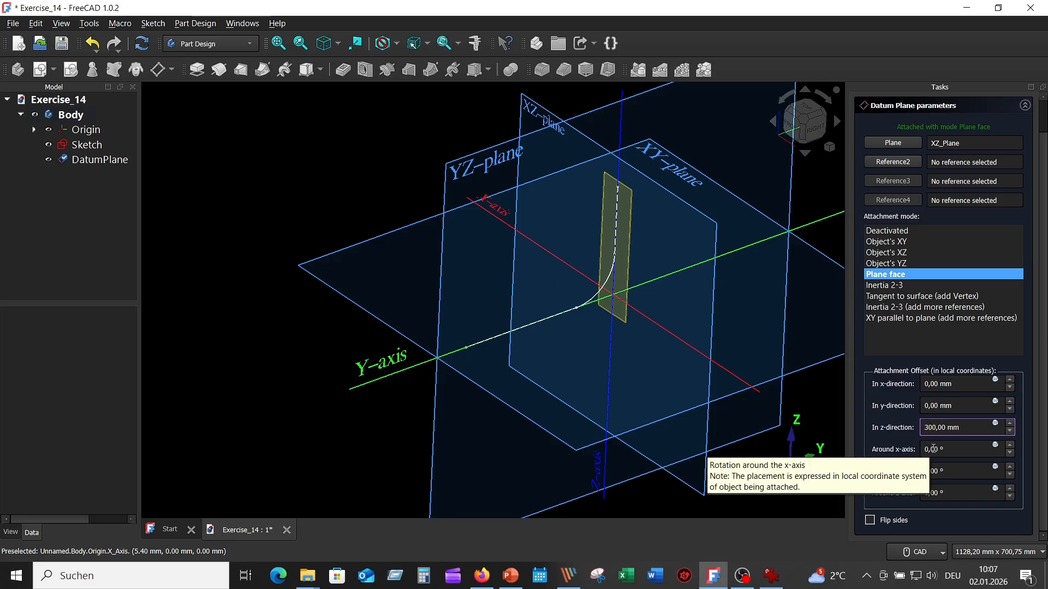
pyautogui.click(966, 450)
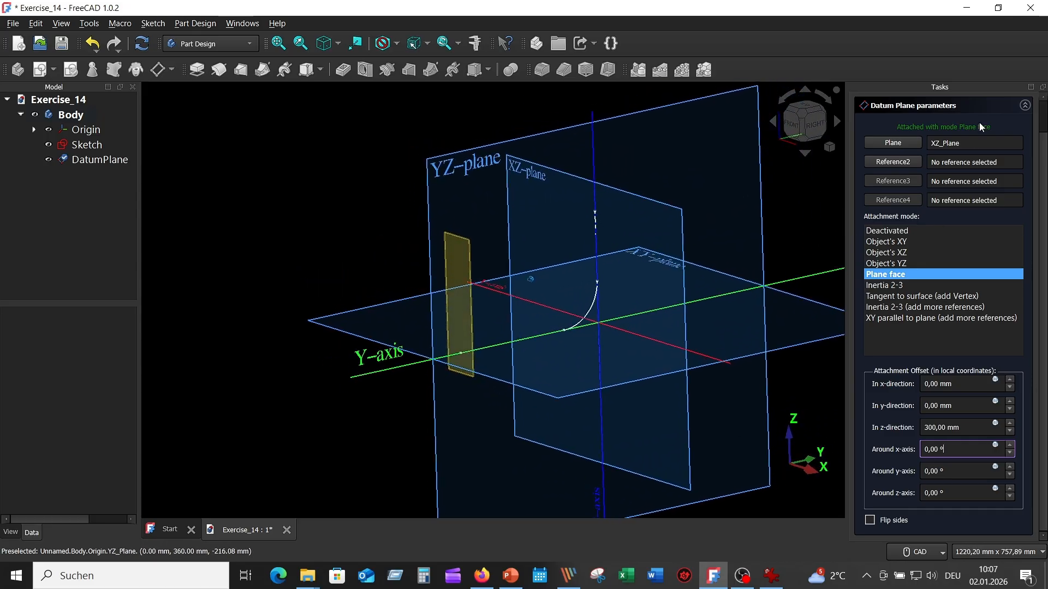
pyautogui.scroll(2, 982, 128)
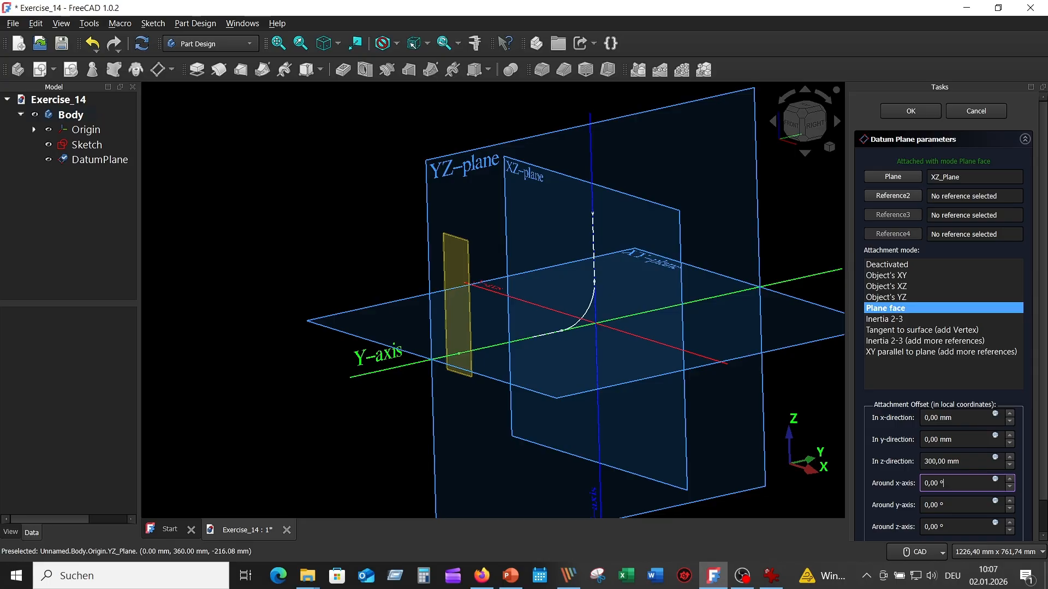
pyautogui.click(926, 109)
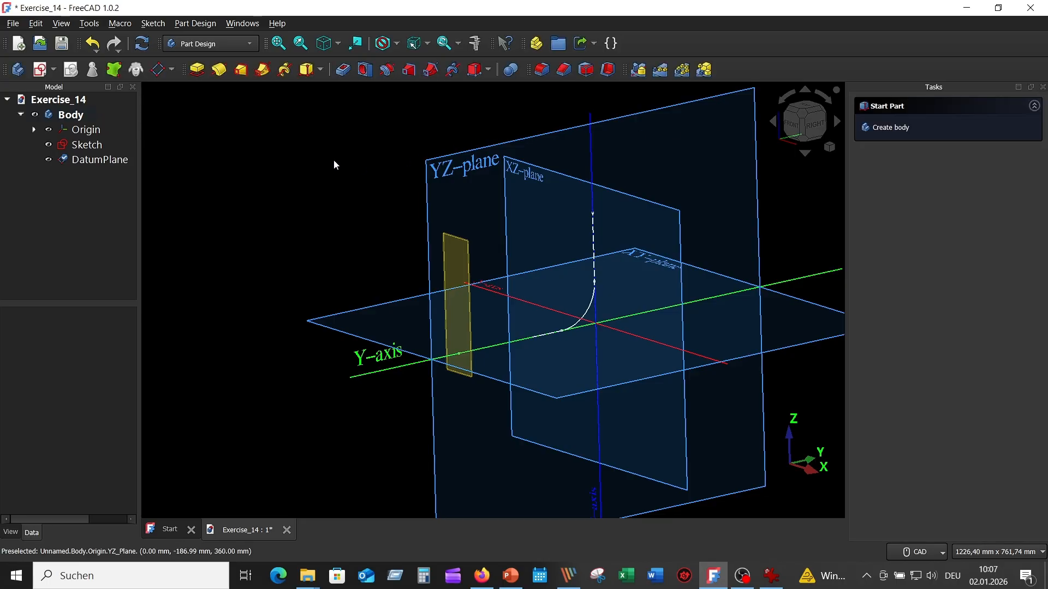
pyautogui.click(82, 129)
pyautogui.click(49, 130)
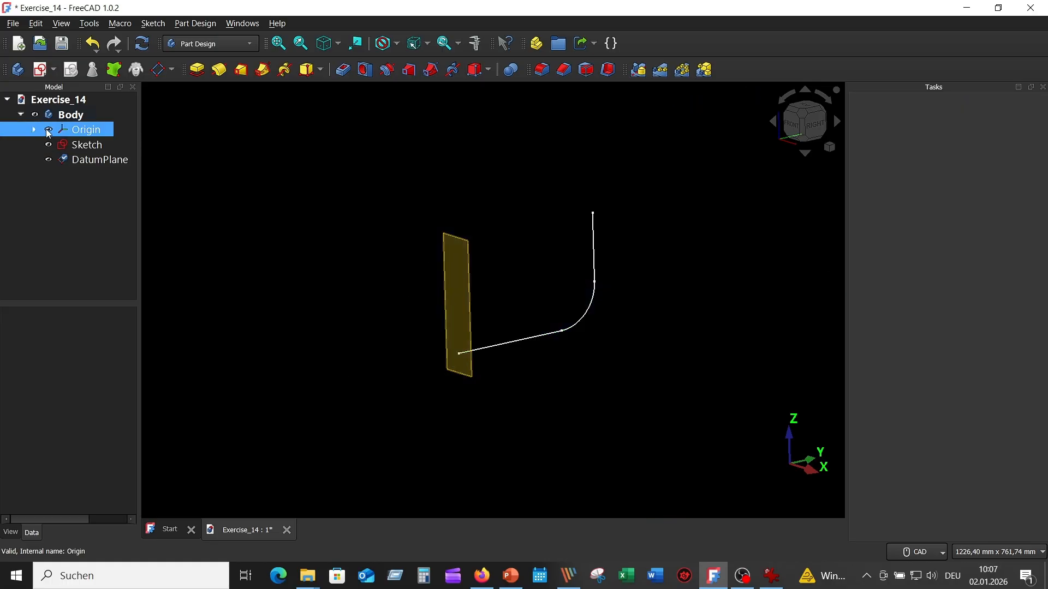
# - Start a new sketch on the offset datum plane and hide the plane itself
pyautogui.click(463, 306)
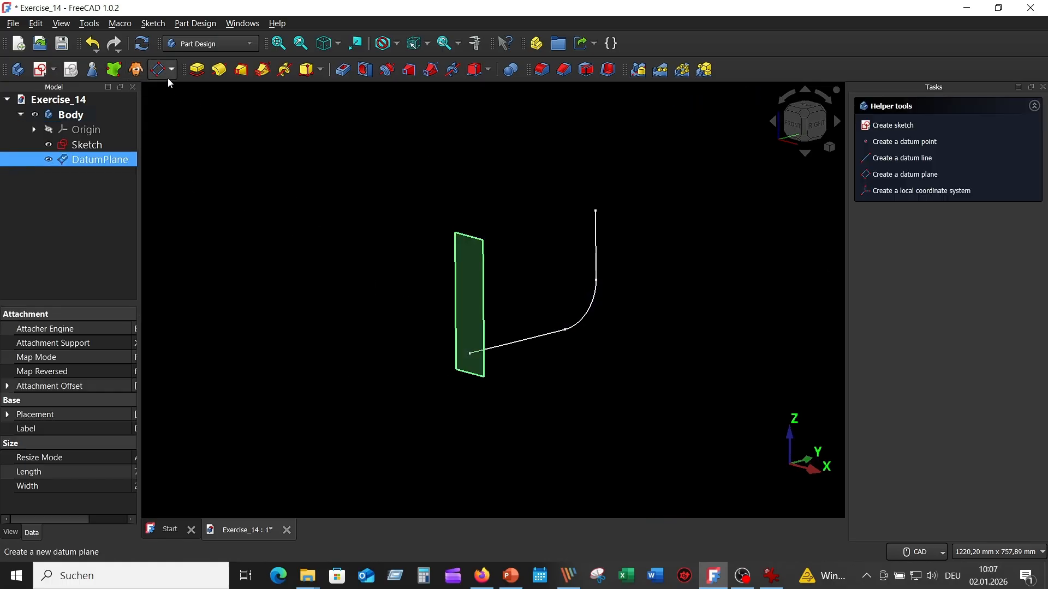
pyautogui.click(40, 69)
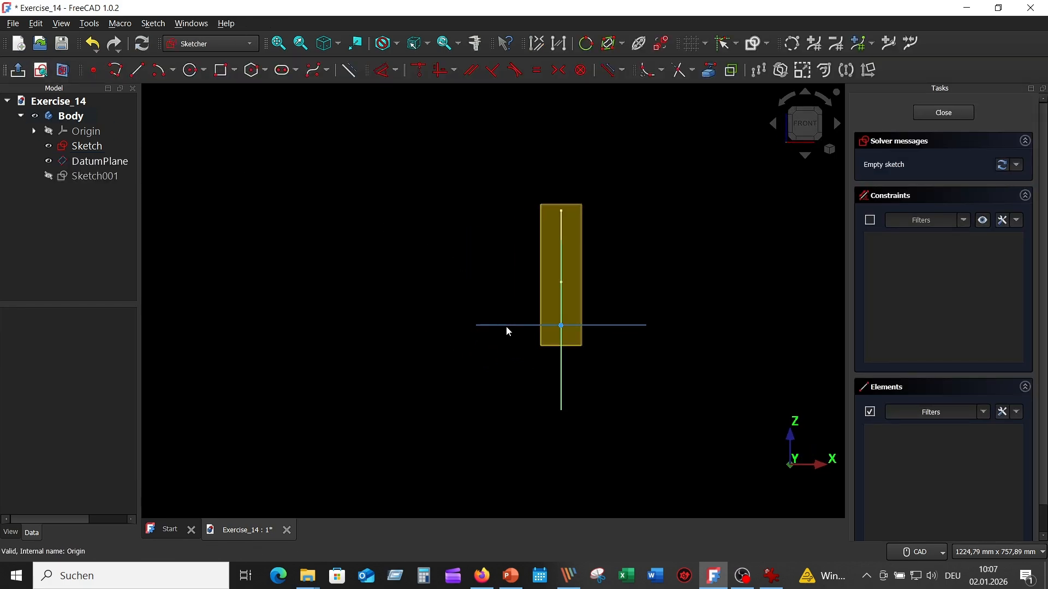
pyautogui.scroll(3, 619, 351)
pyautogui.click(98, 161)
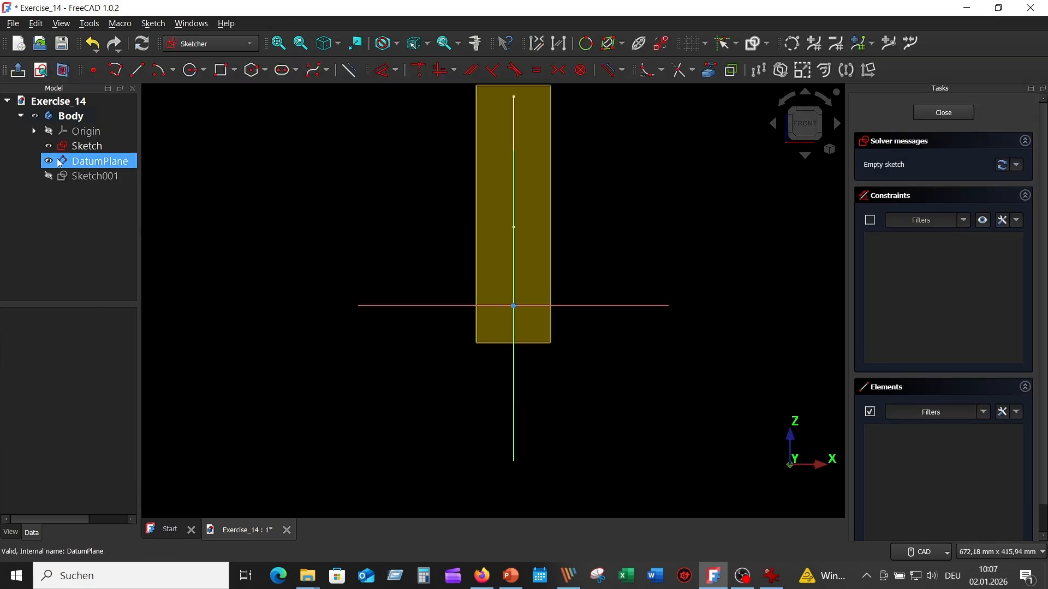
pyautogui.click(49, 161)
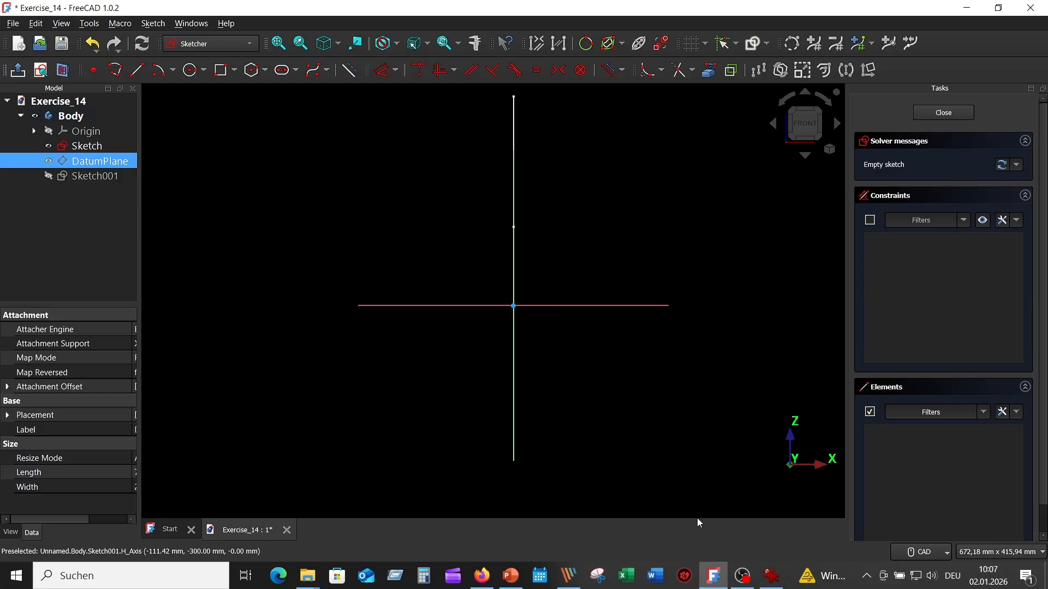
# - Check the reference drawing, sketch a 100 mm diameter circle centred on the origin, and close the profile sketch
pyautogui.click(772, 576)
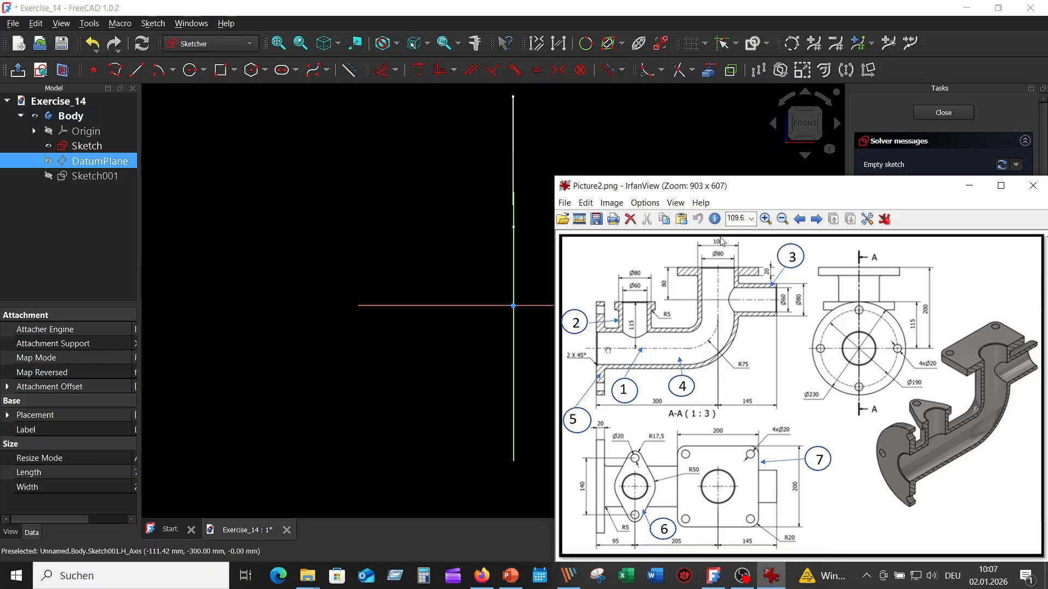
pyautogui.click(458, 236)
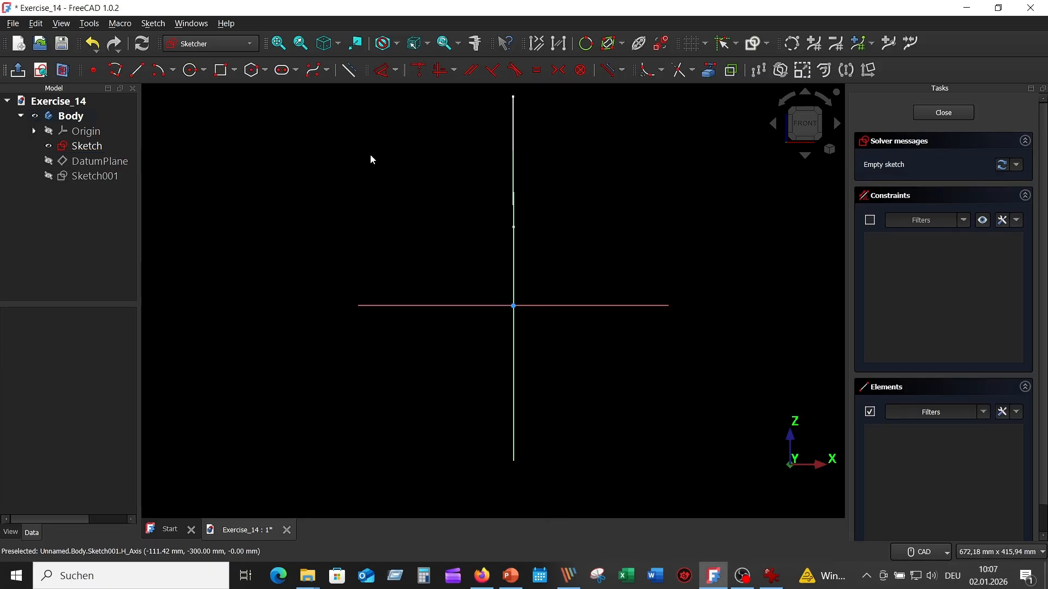
pyautogui.click(191, 71)
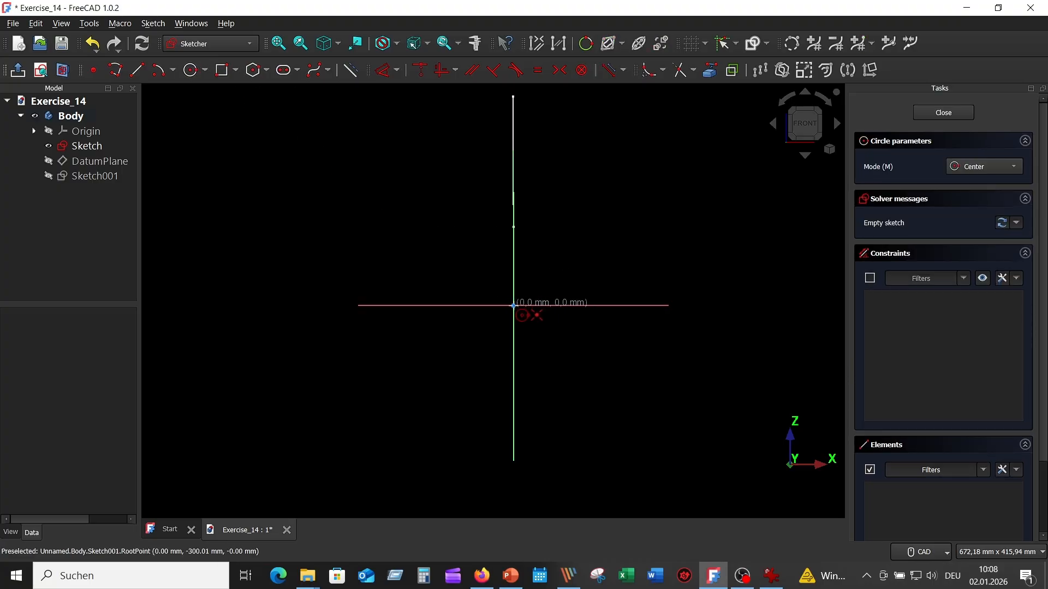
pyautogui.click(514, 305)
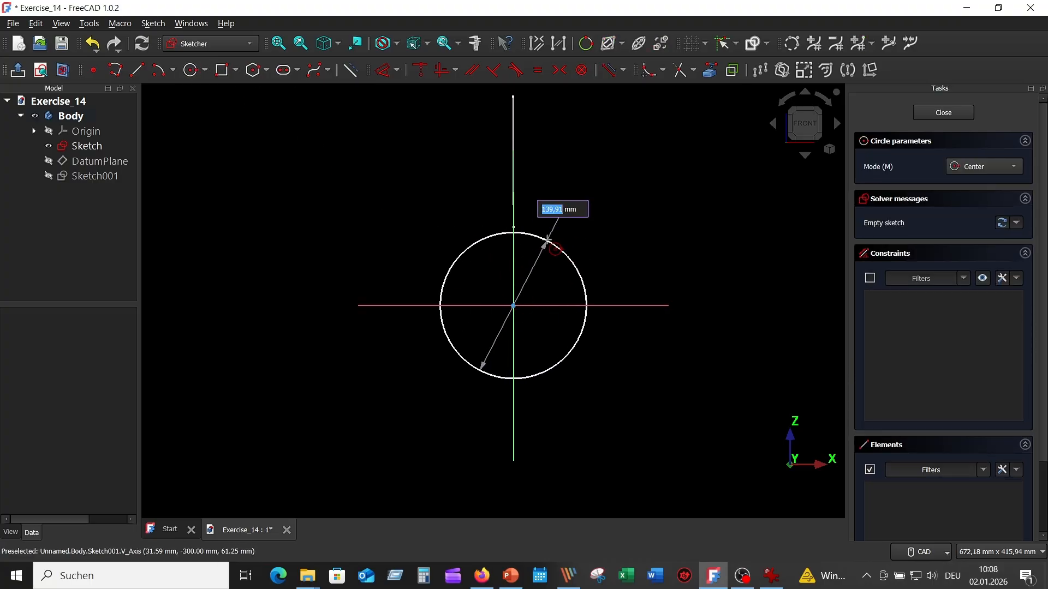
pyautogui.write('100')
pyautogui.press('Return')
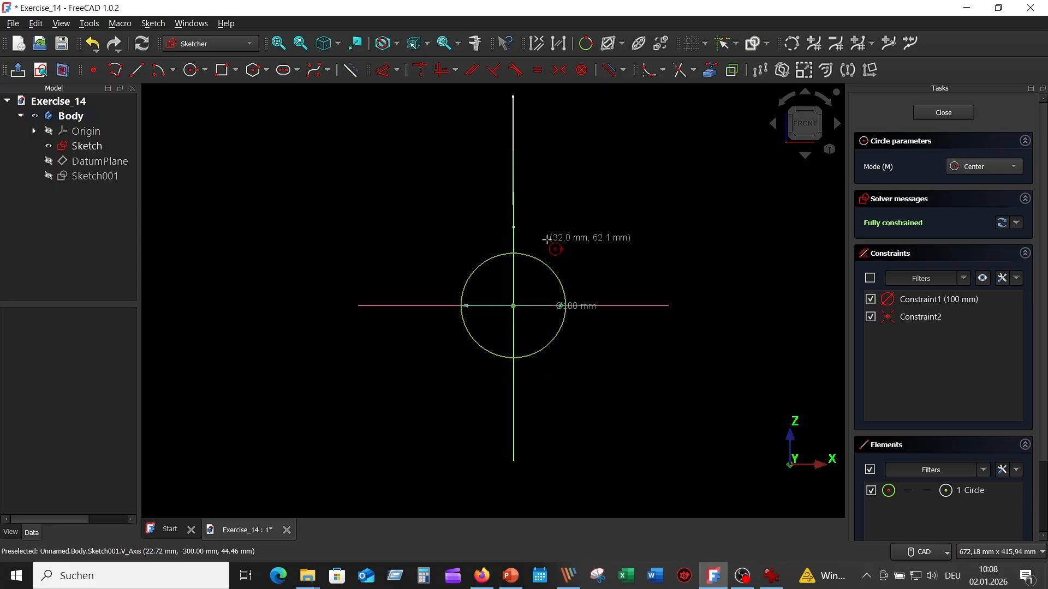
pyautogui.rightClick(596, 195)
pyautogui.moveTo(583, 305); pyautogui.dragTo(582, 257)
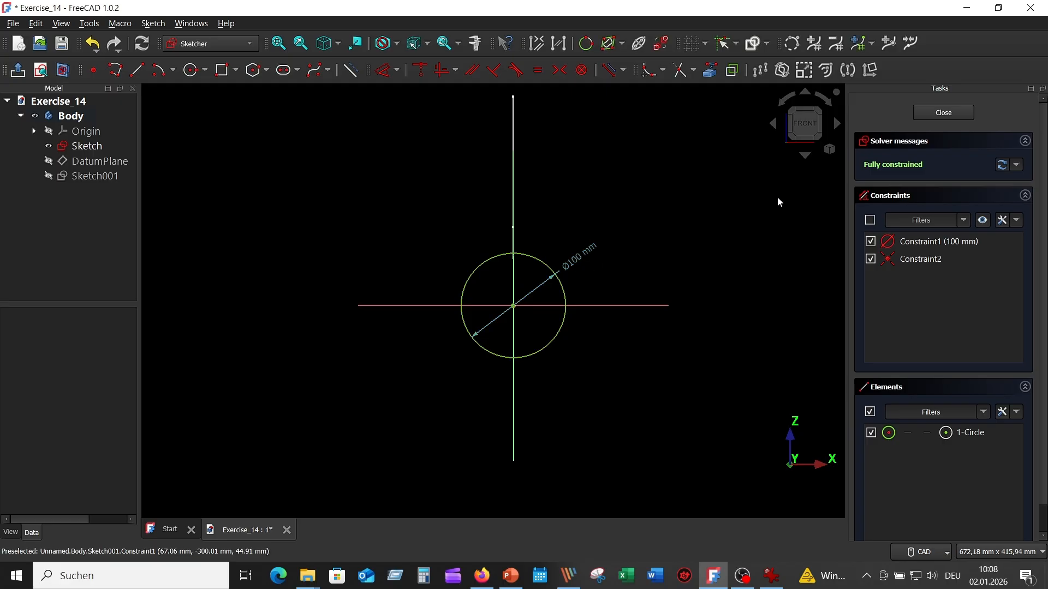
pyautogui.click(937, 118)
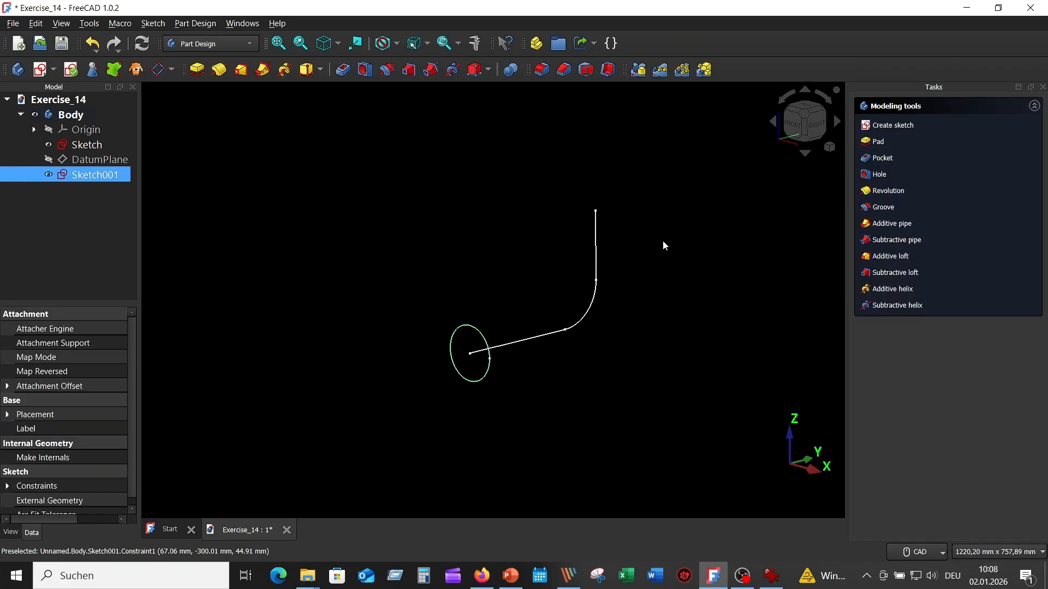
# - Sweep the circle sketch along the elbow path sketch as an additive pipe
pyautogui.click(450, 191)
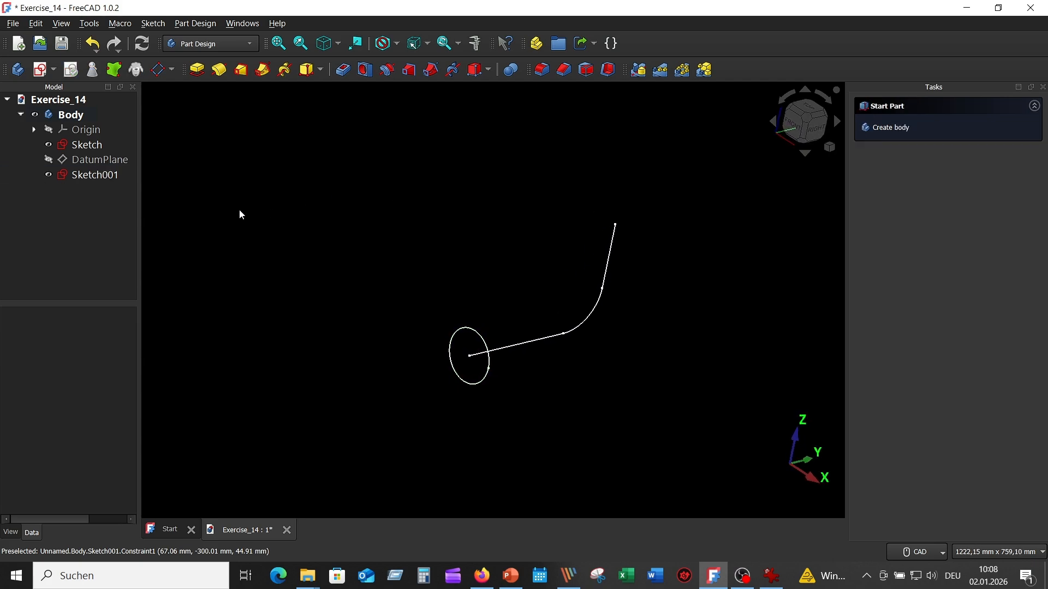
pyautogui.click(95, 175)
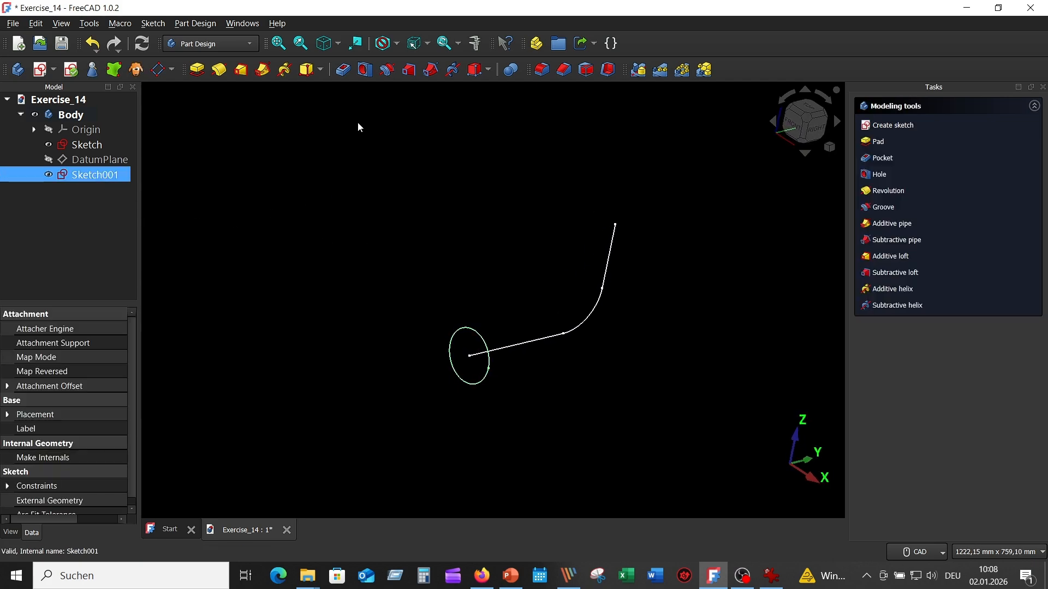
pyautogui.click(263, 70)
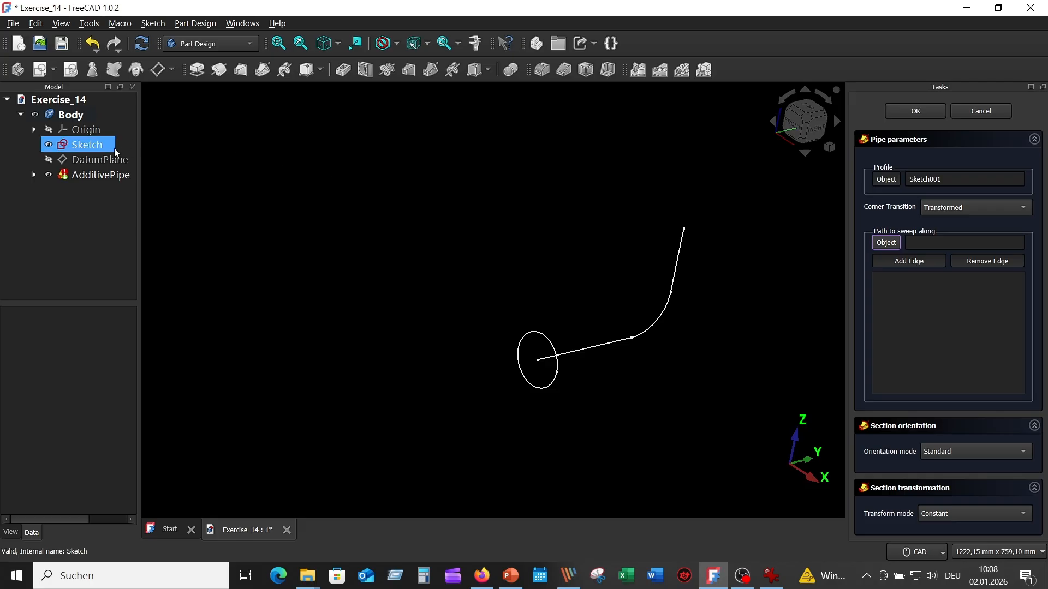
pyautogui.click(91, 145)
pyautogui.moveTo(185, 175)
pyautogui.mouseDown(button='middle')
pyautogui.moveTo(297, 232)
pyautogui.moveTo(730, 280)
pyautogui.moveTo(780, 277)
pyautogui.moveTo(832, 237)
pyautogui.moveTo(873, 235)
pyautogui.mouseUp(button='middle')
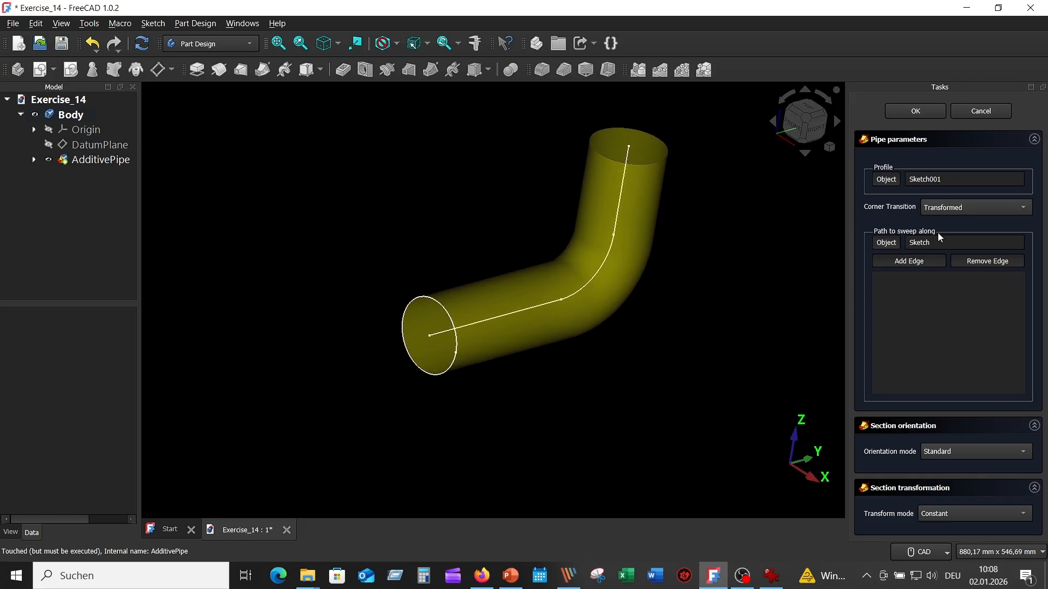
pyautogui.click(917, 110)
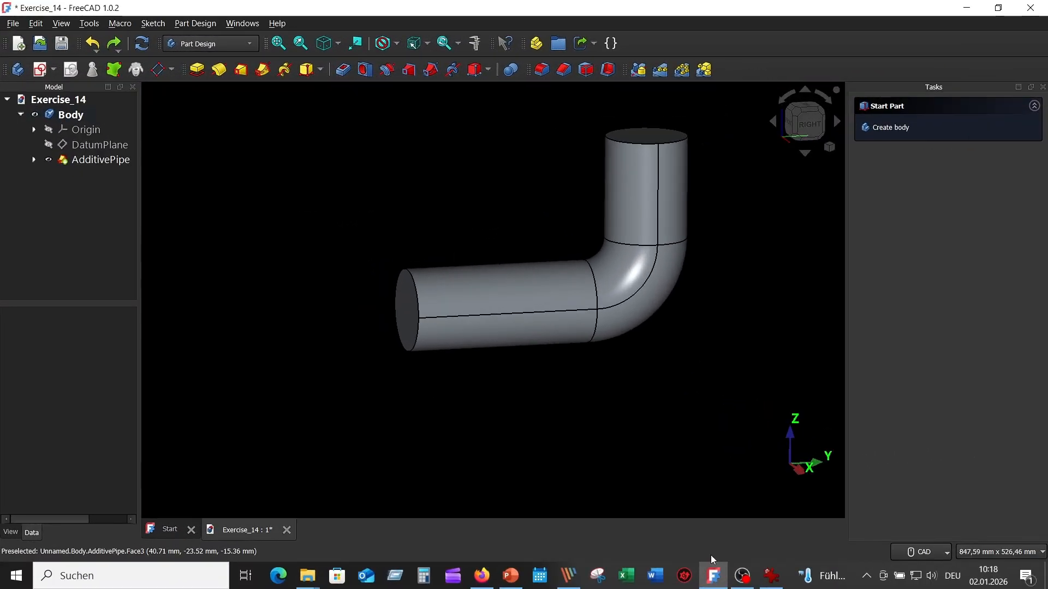
# - Check the branch height in the reference drawing and create a datum plane attached to the XY-plane
pyautogui.click(770, 580)
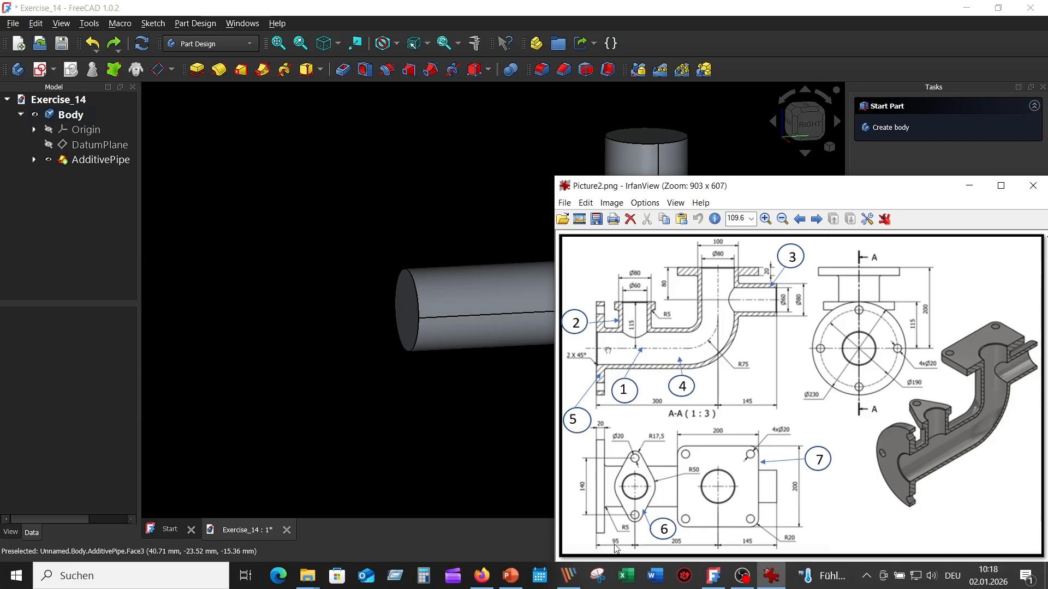
pyautogui.click(470, 197)
pyautogui.click(49, 130)
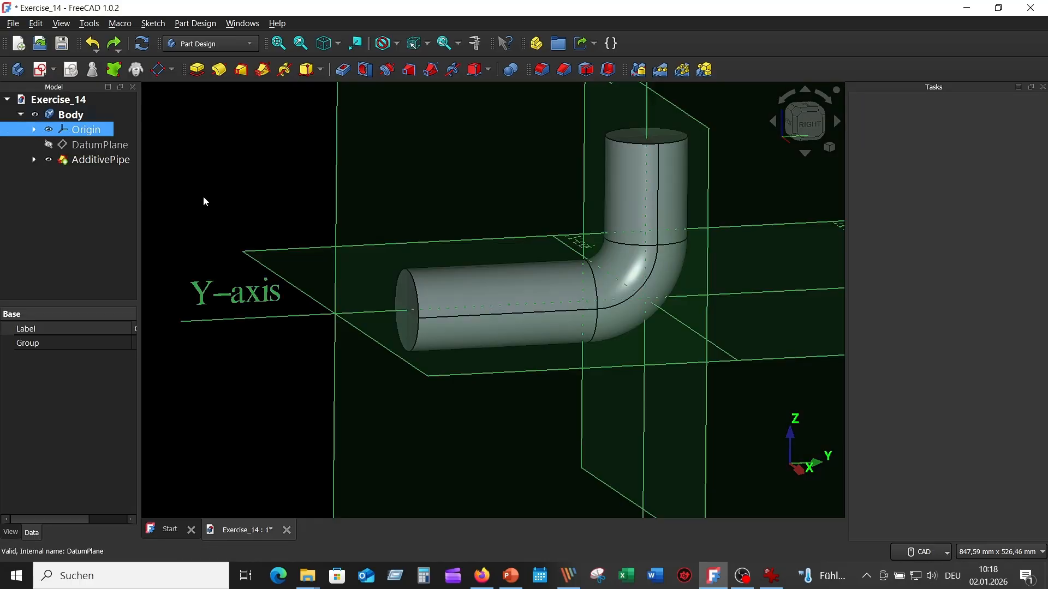
pyautogui.click(250, 257)
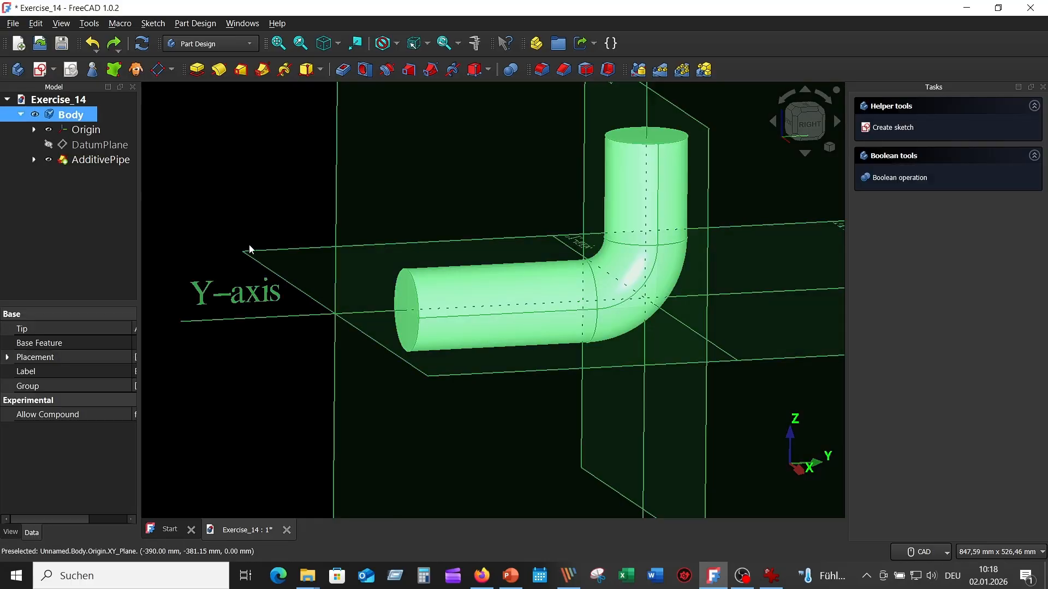
pyautogui.click(158, 69)
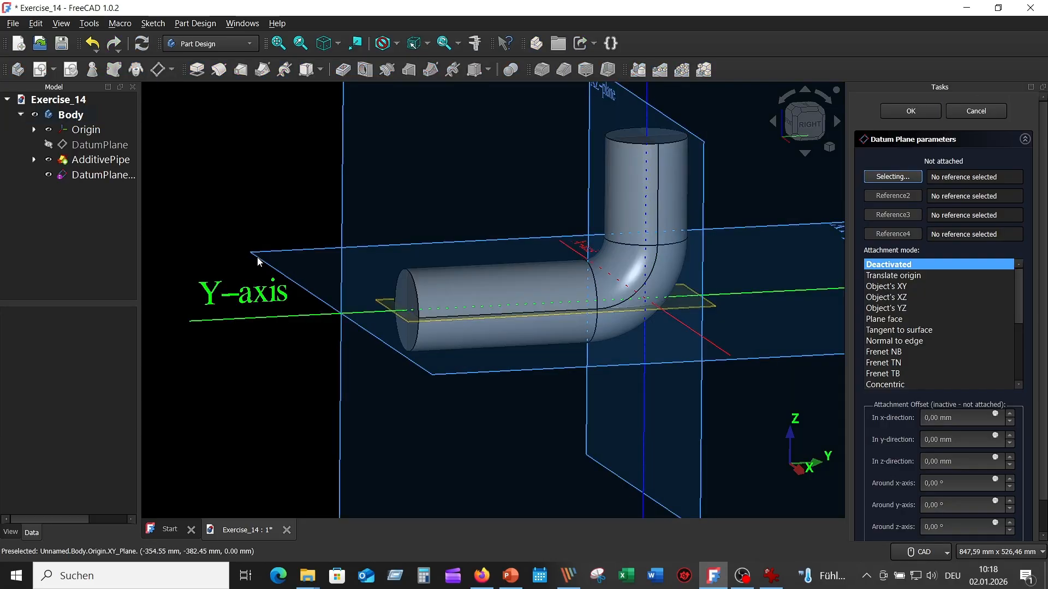
pyautogui.click(262, 260)
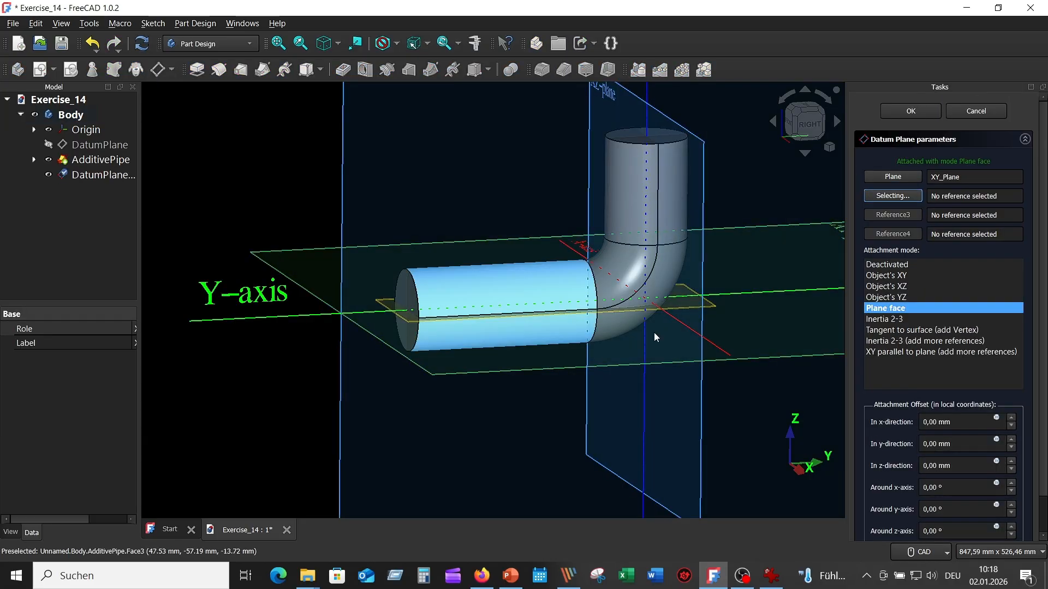
# - Offset the new datum plane 115 mm in its z-direction, accept it, and hide the origin planes
pyautogui.click(926, 468)
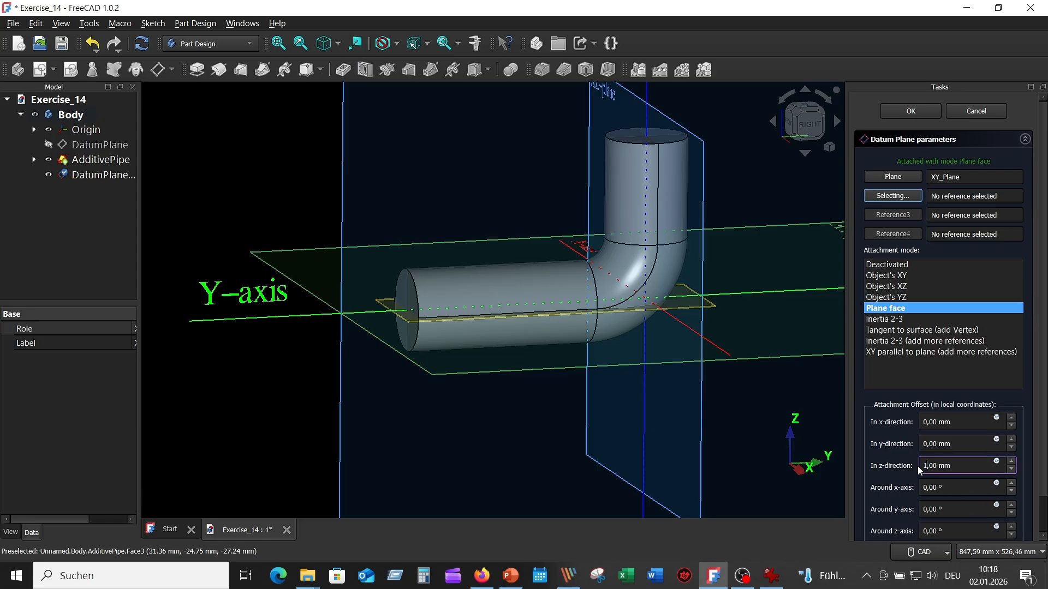
pyautogui.click(965, 487)
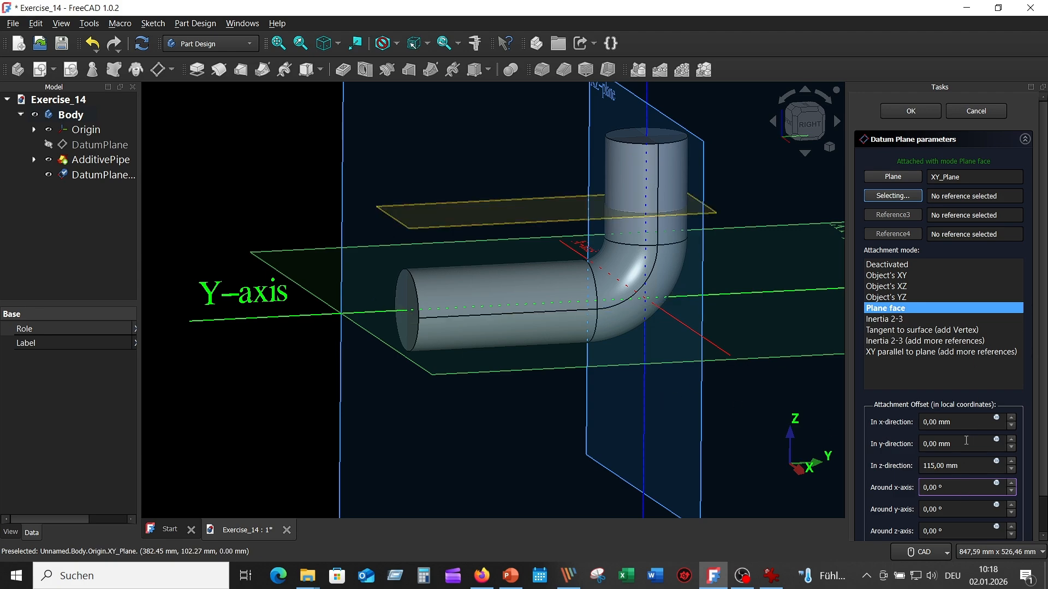
pyautogui.click(904, 111)
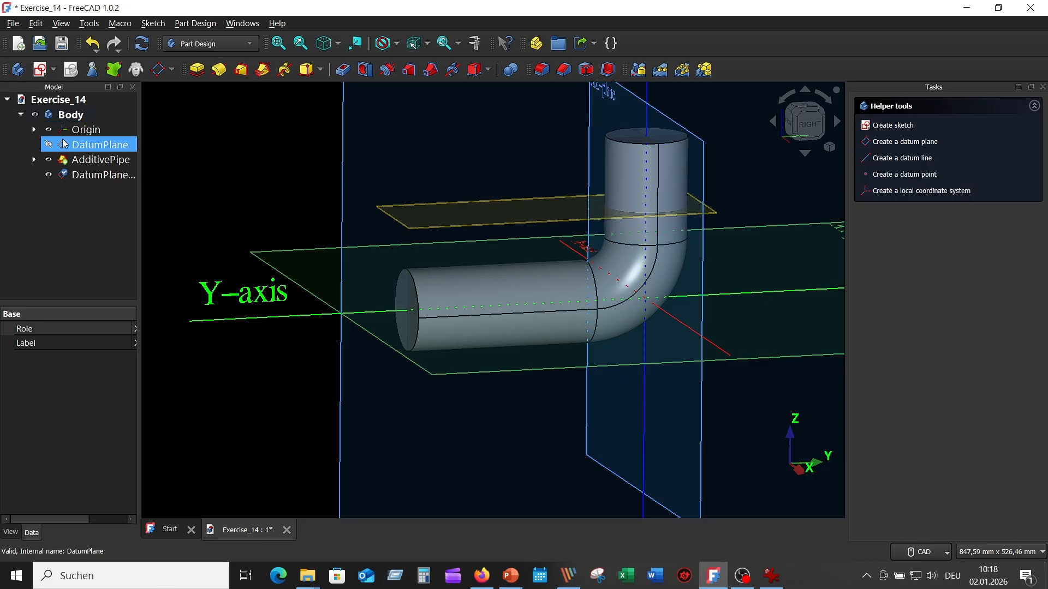
pyautogui.click(49, 130)
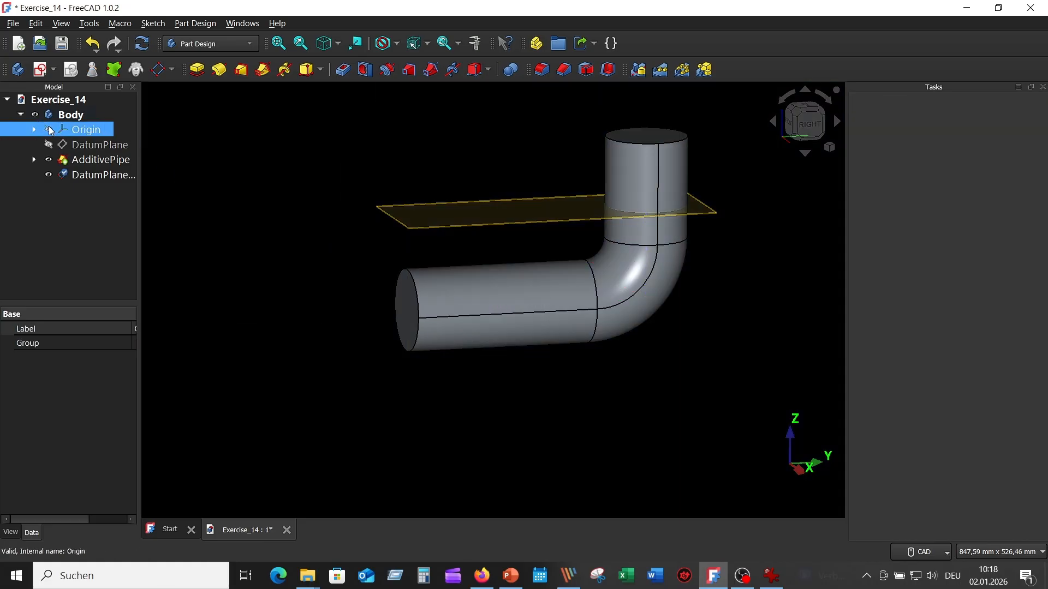
# - Start a sketch on the raised horizontal datum plane, with the plane hidden, and project the horizontal pipe's end edge as external geometry
pyautogui.click(457, 230)
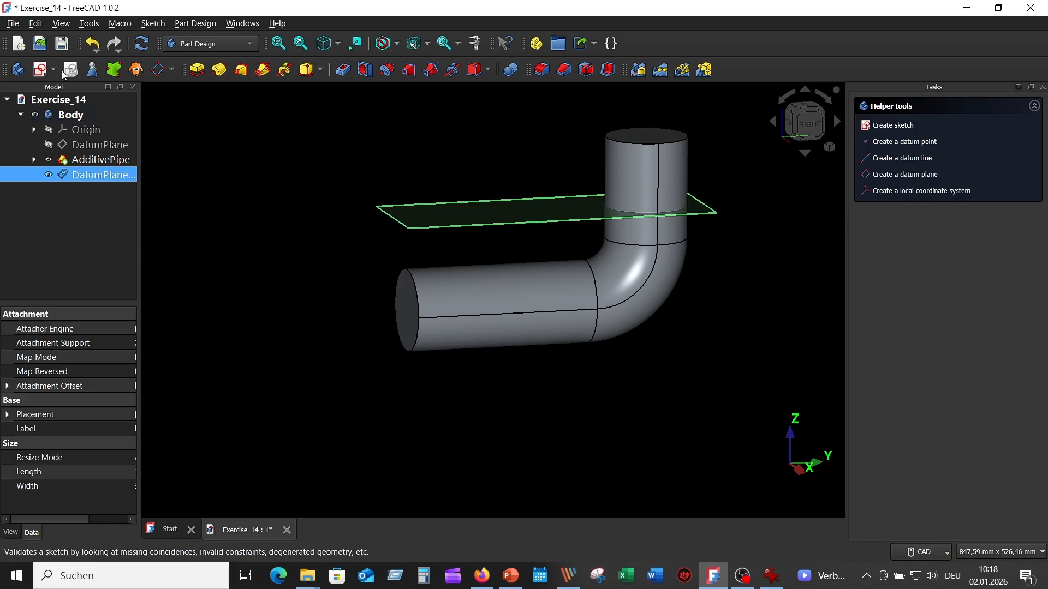
pyautogui.click(41, 70)
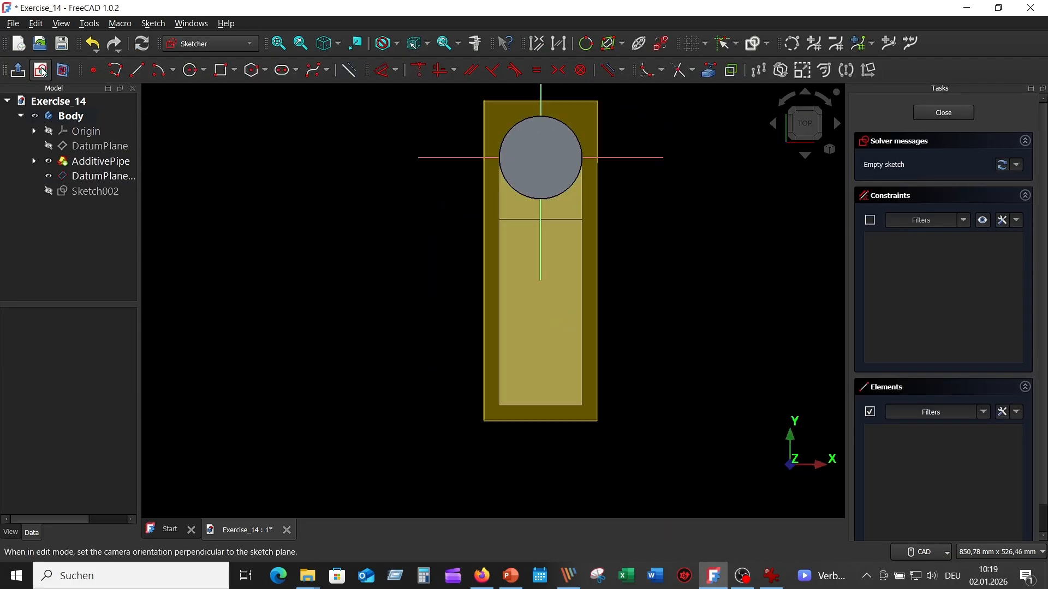
pyautogui.click(47, 175)
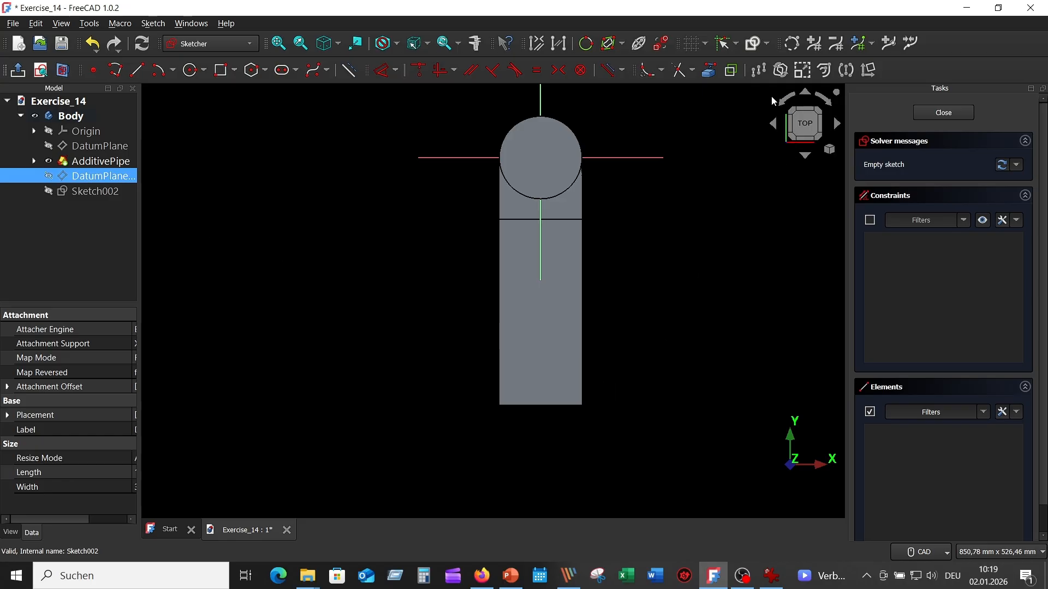
pyautogui.click(713, 73)
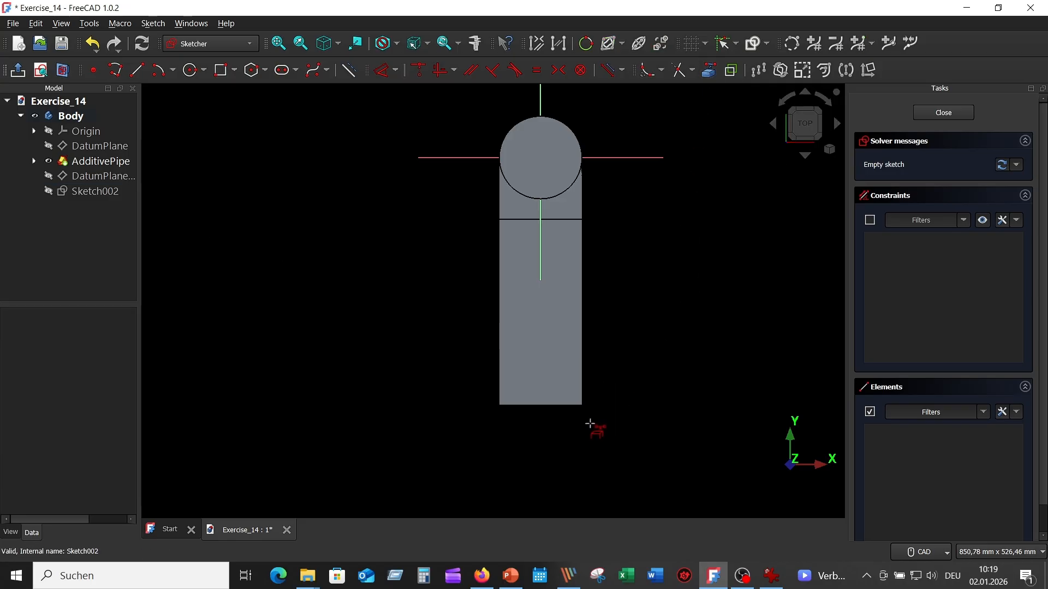
pyautogui.click(534, 407)
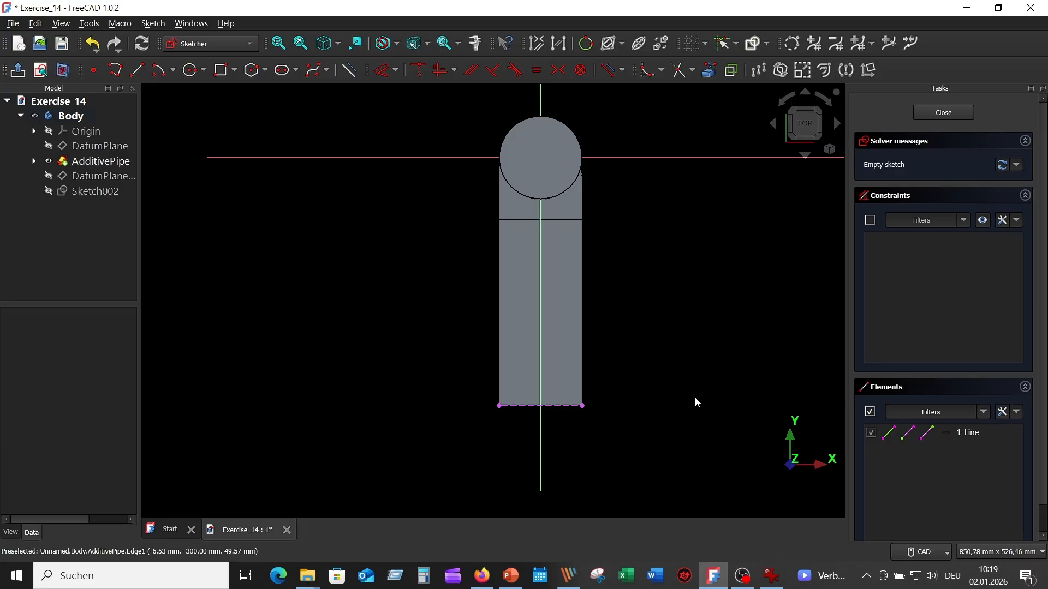
# - Check the branch diameter in the reference drawing and draw an 80 mm diameter circle centred on the vertical axis over the horizontal pipe
pyautogui.click(777, 582)
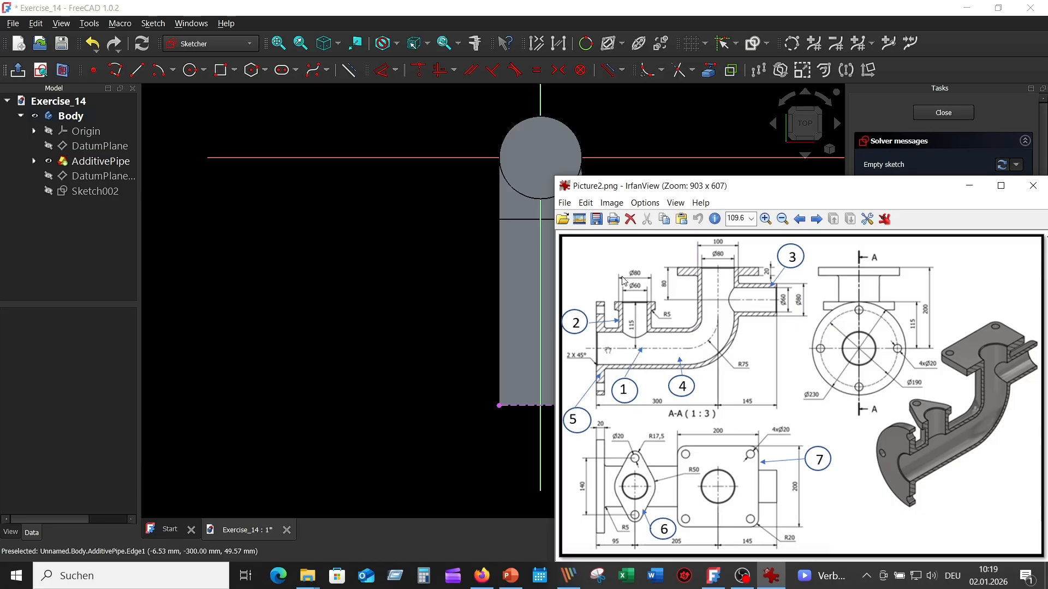
pyautogui.click(452, 259)
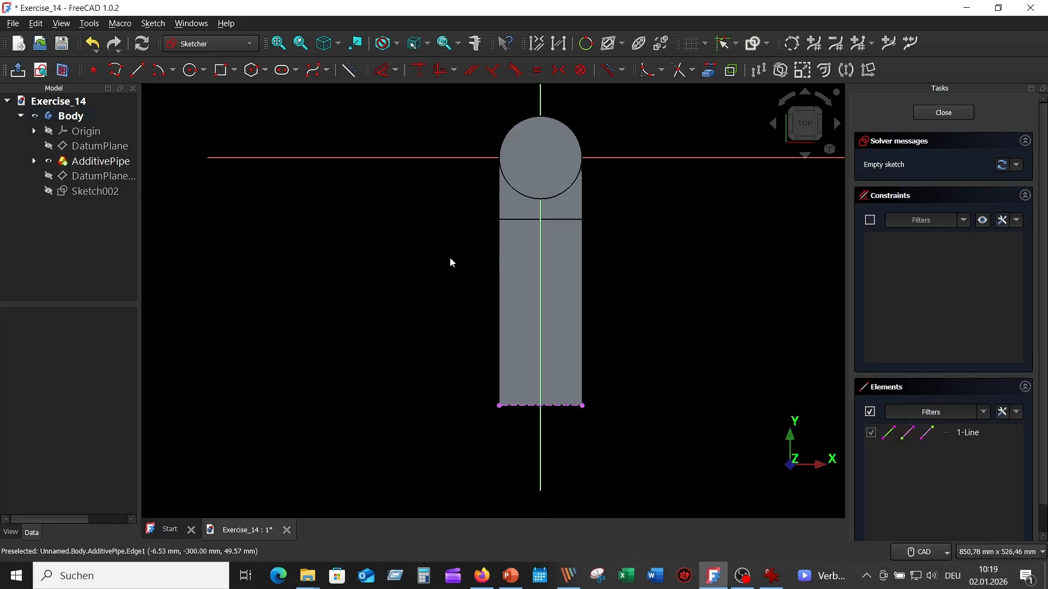
pyautogui.click(190, 71)
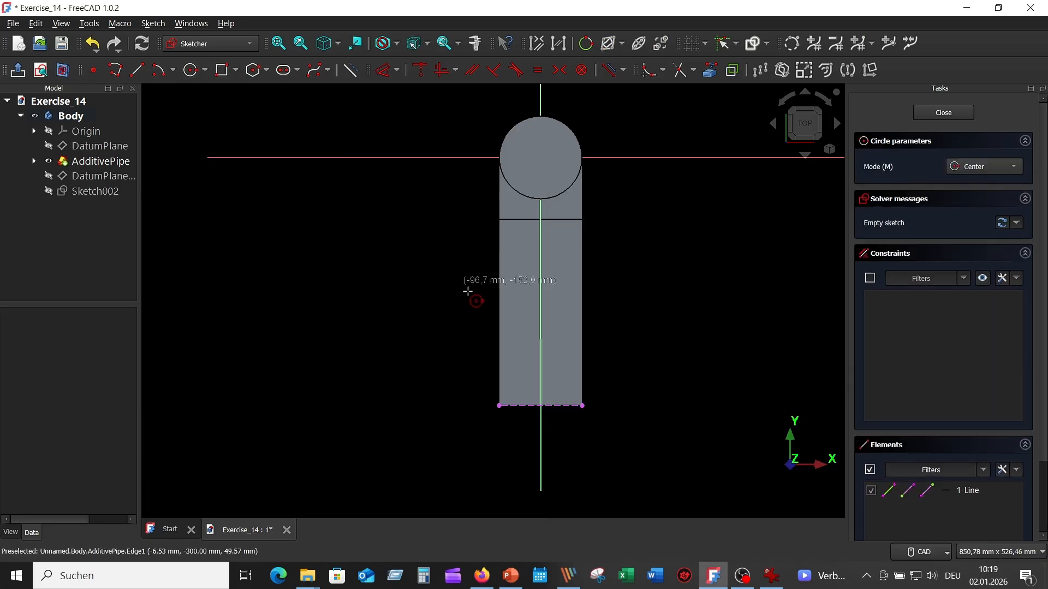
pyautogui.click(538, 339)
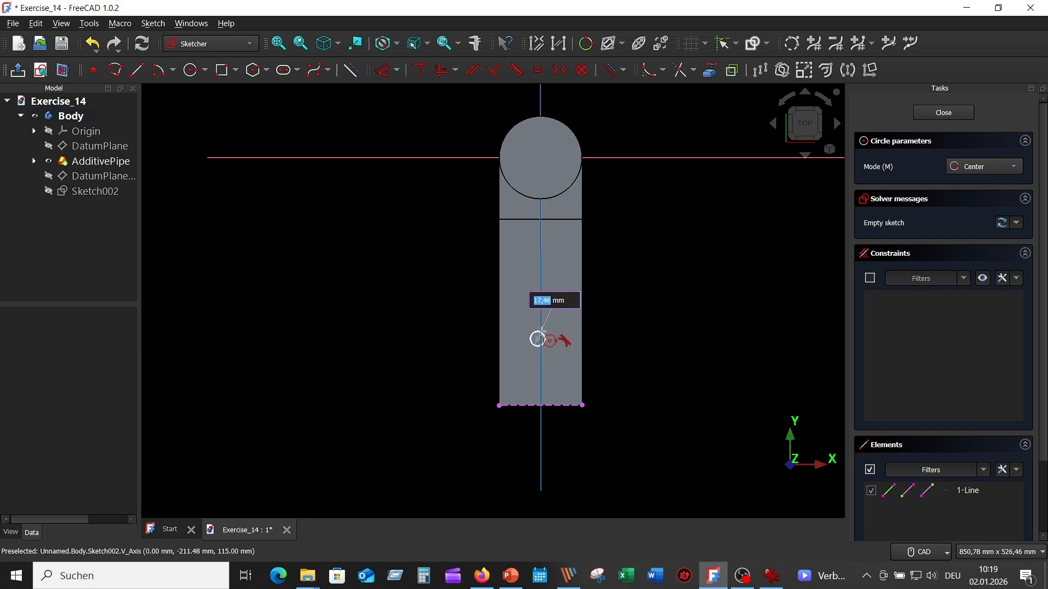
pyautogui.press('Escape')
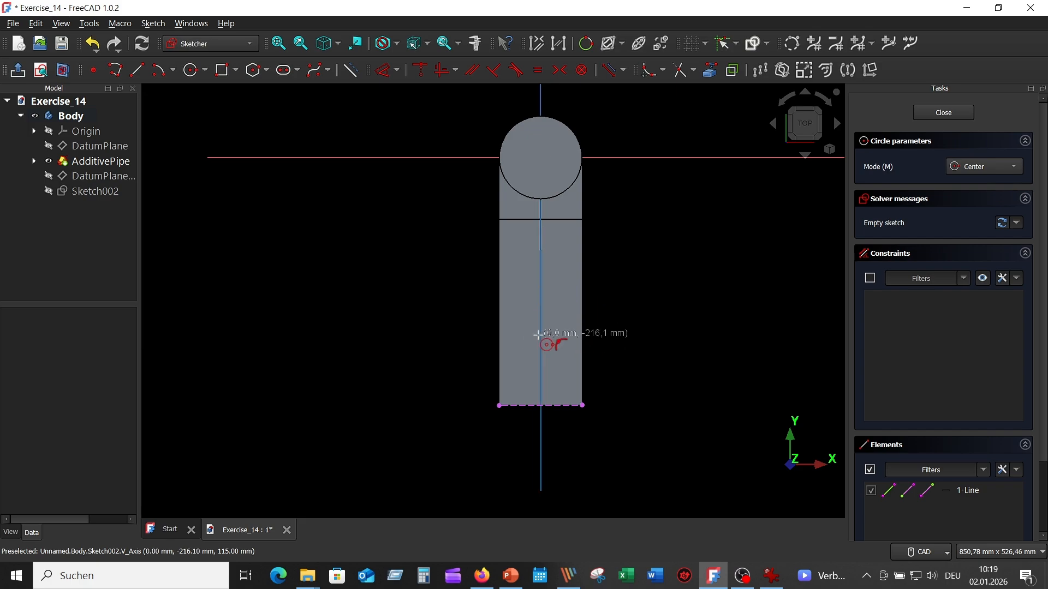
pyautogui.click(540, 335)
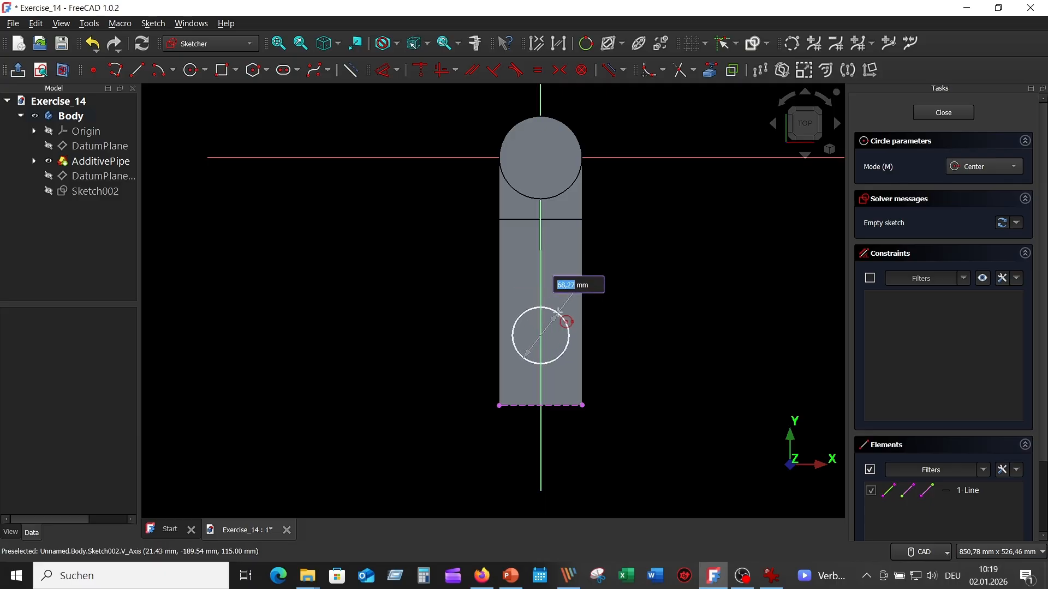
pyautogui.write('8')
pyautogui.press('Return')
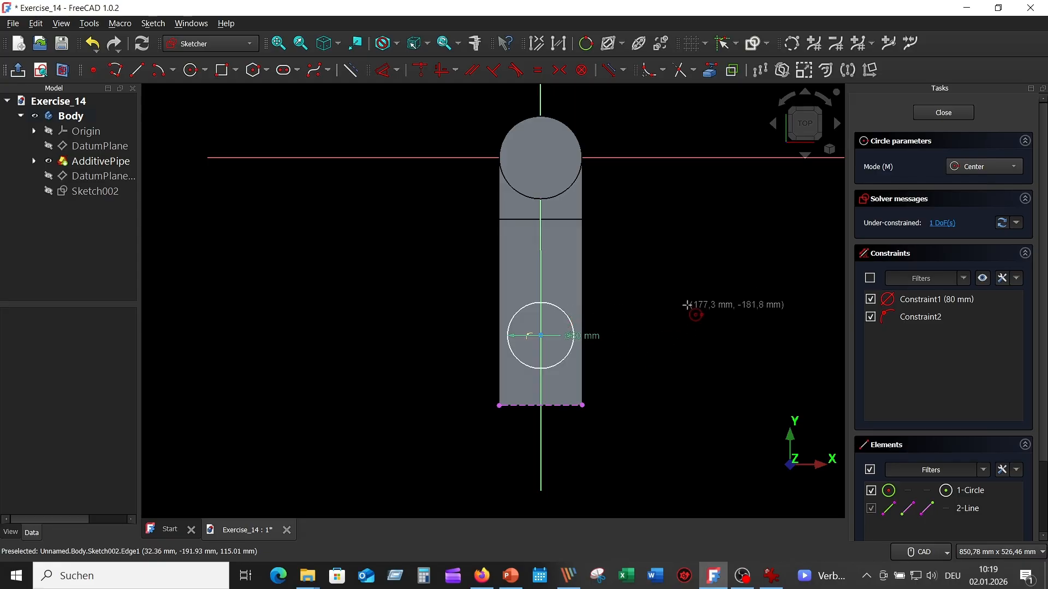
pyautogui.press('Escape')
pyautogui.moveTo(592, 336); pyautogui.dragTo(619, 298)
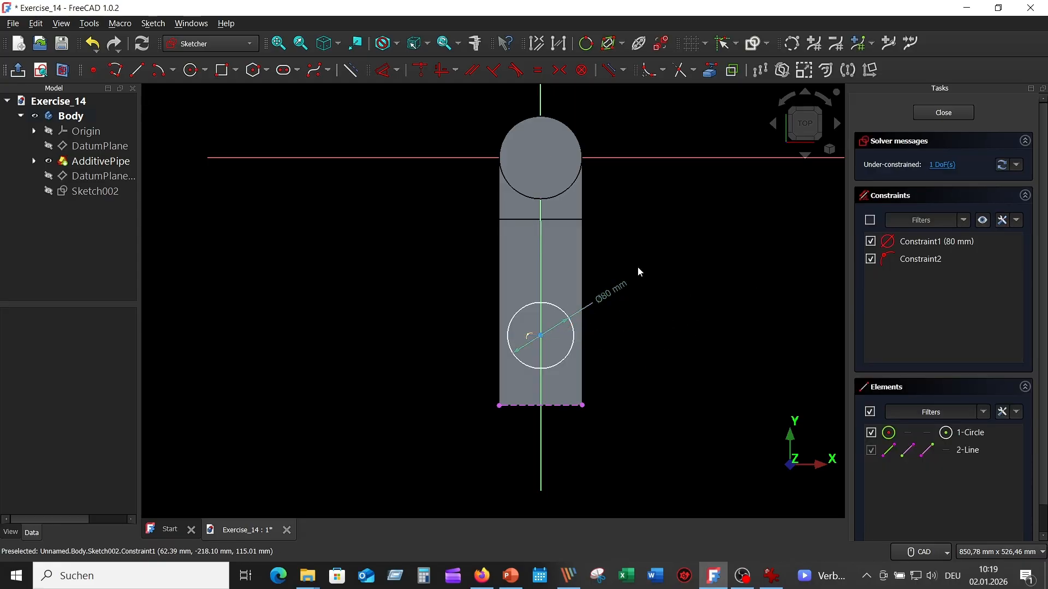
# - Dimension the distance from the circle's centre to the projected pipe end edge as 95 mm
pyautogui.click(383, 70)
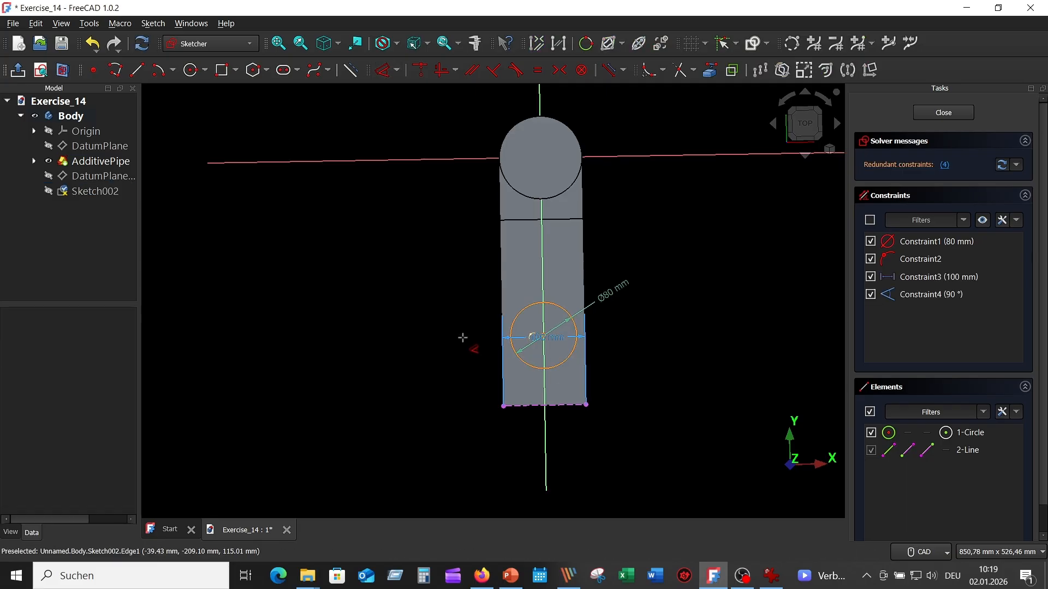
pyautogui.click(563, 406)
pyautogui.scroll(4, 551, 349)
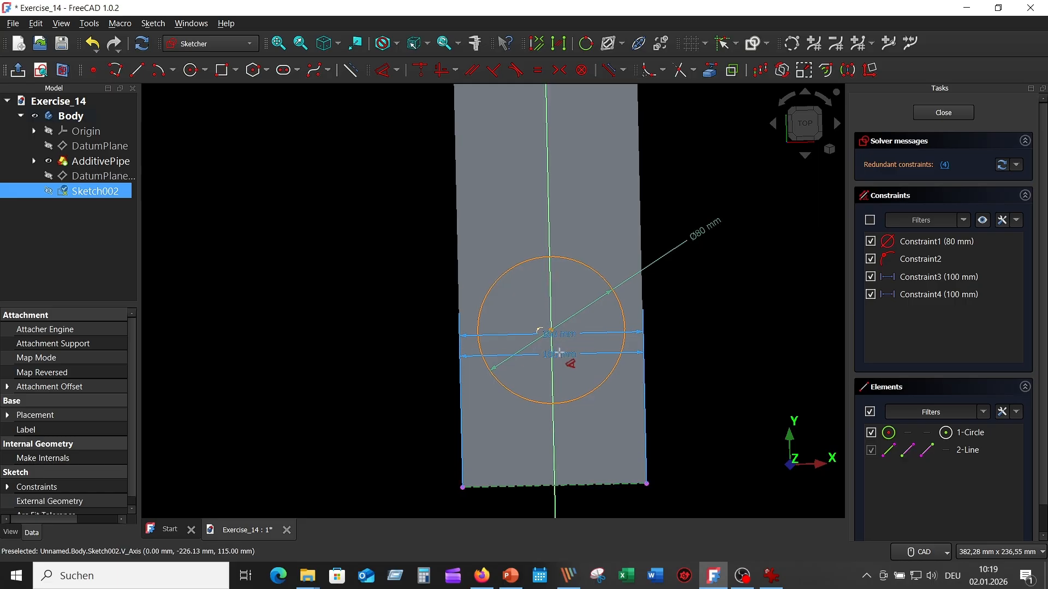
pyautogui.click(551, 331)
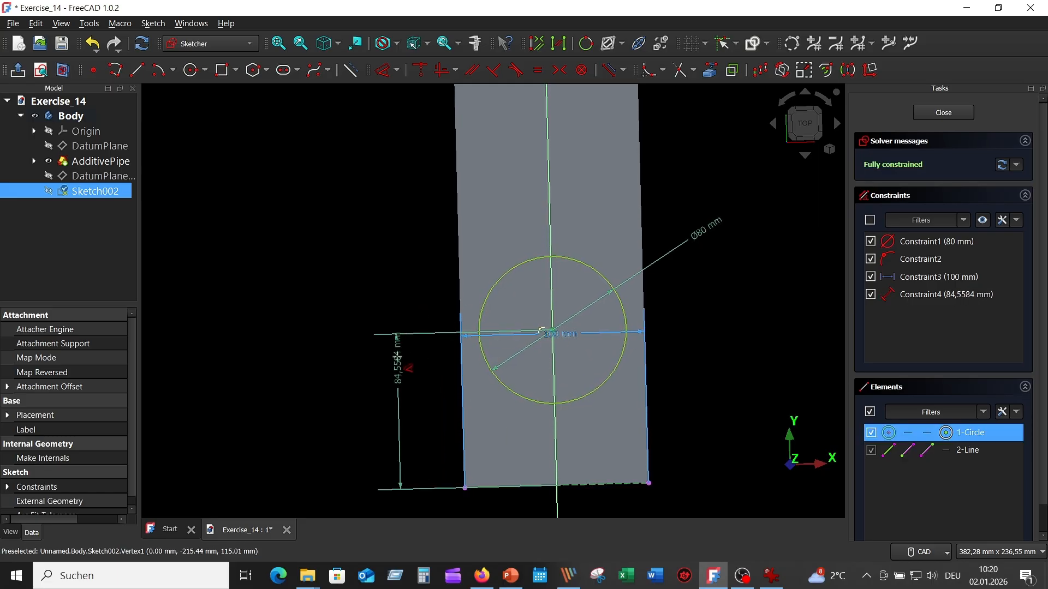
pyautogui.scroll(2, 401, 362)
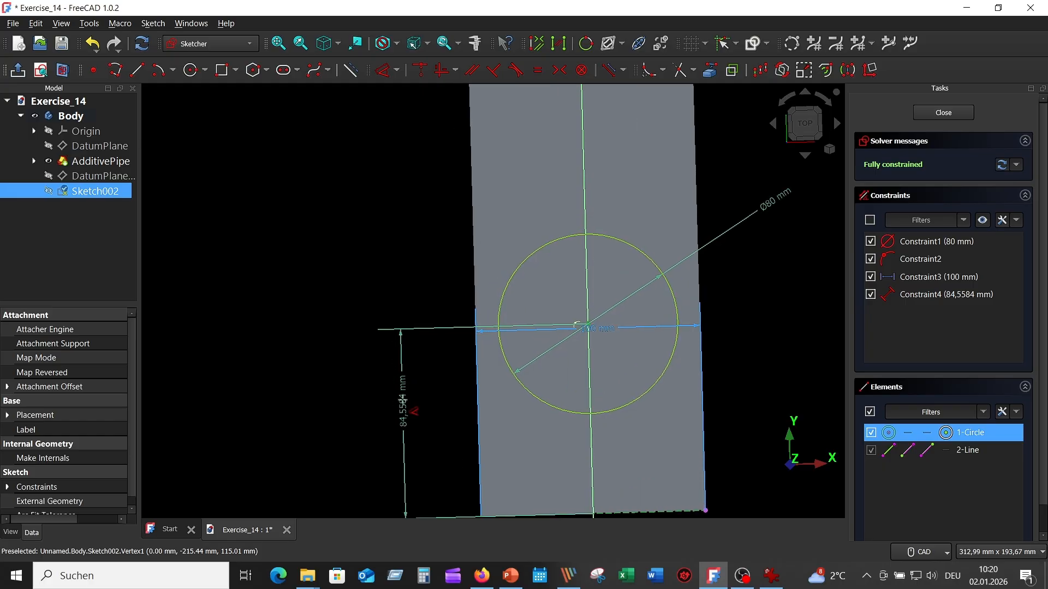
pyautogui.doubleClick(409, 402)
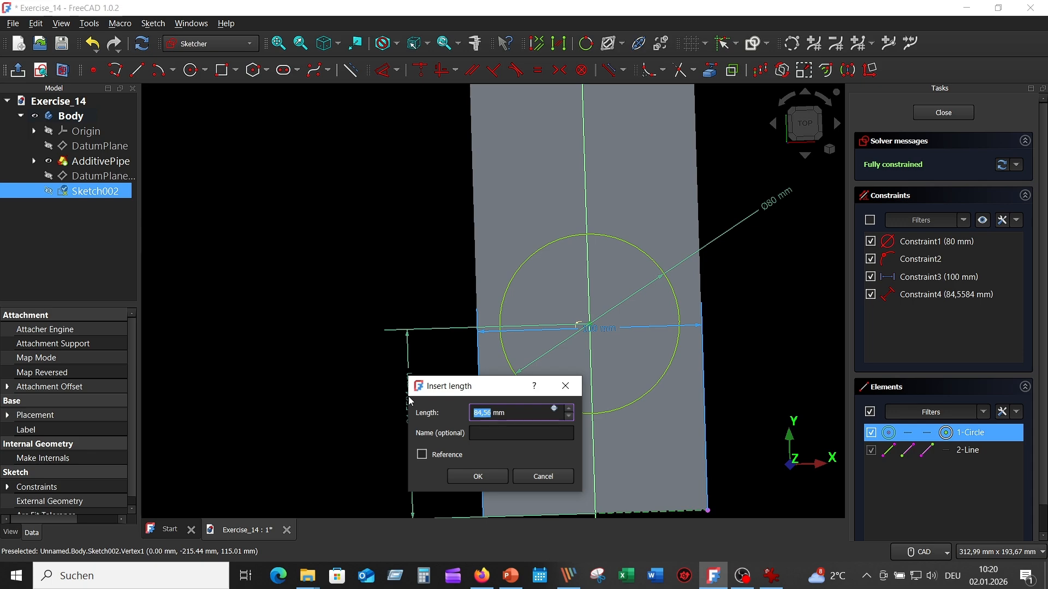
pyautogui.write('95')
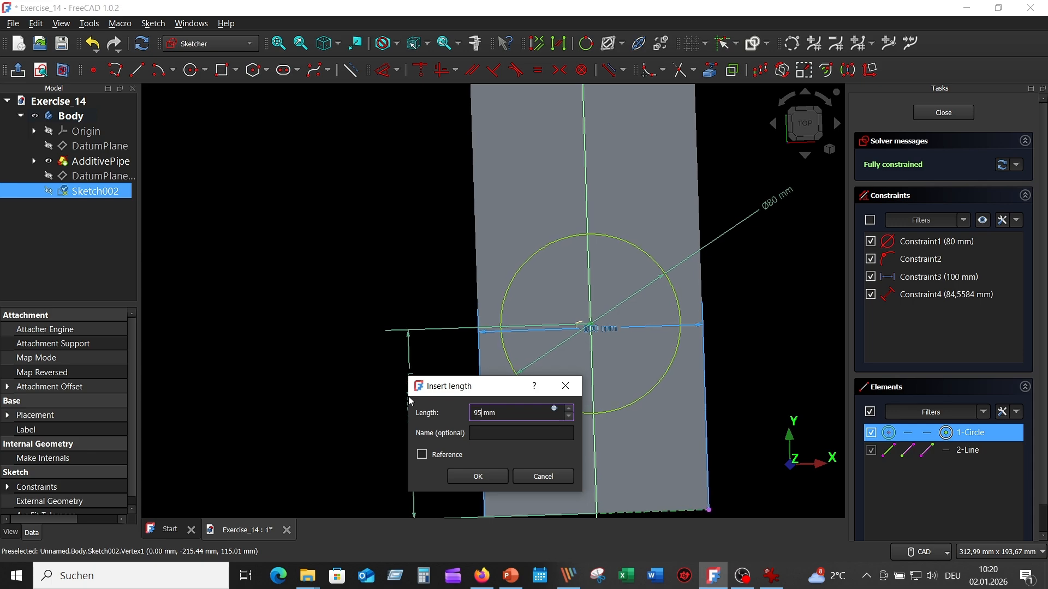
pyautogui.press('Return')
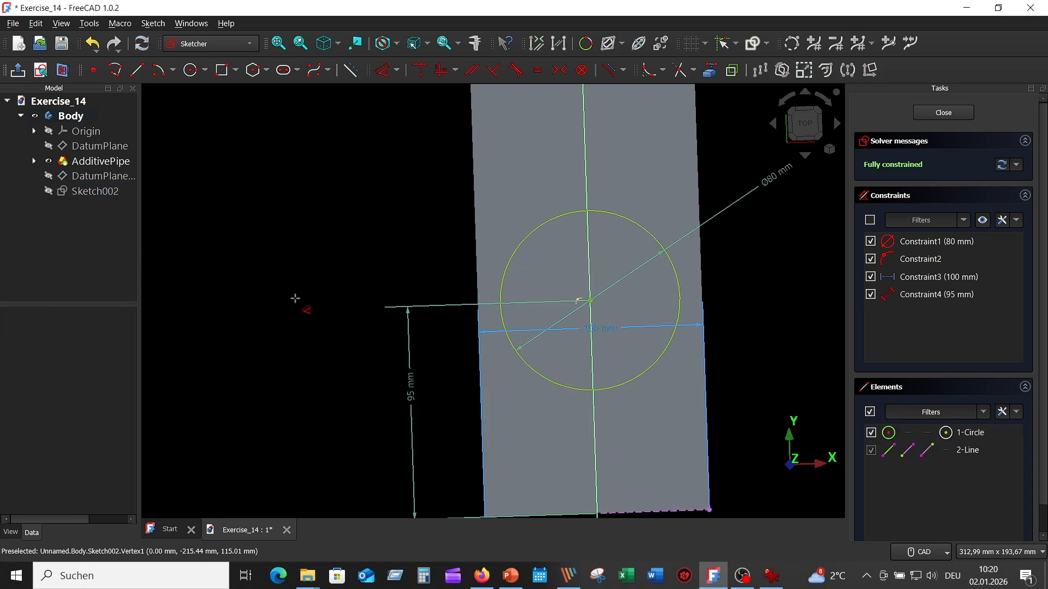
# - Delete the stray 100 mm dimension across the pipe's width and close the sketch
pyautogui.scroll(-2, 310, 333)
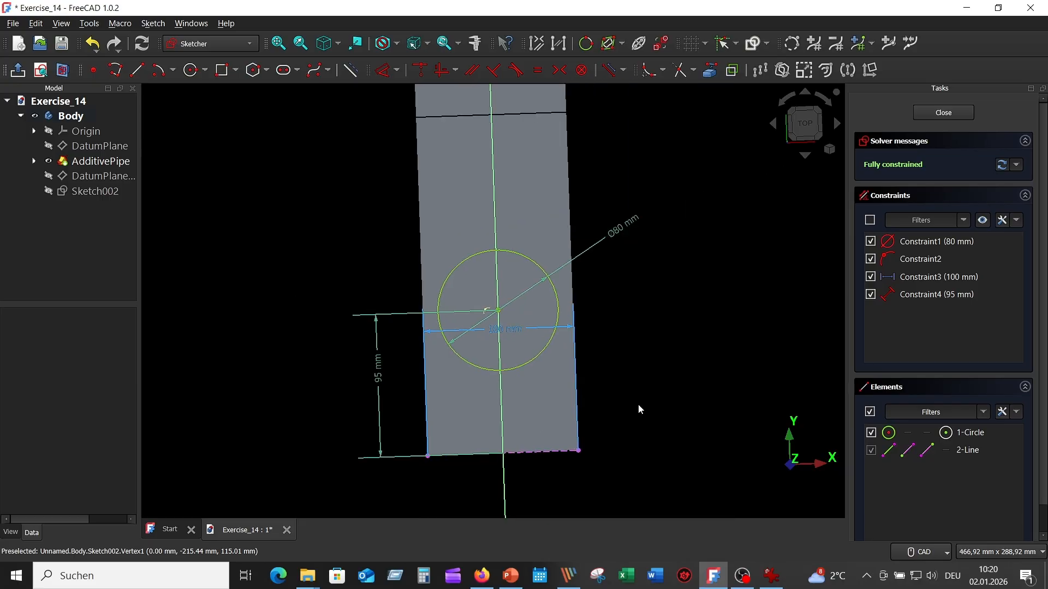
pyautogui.click(510, 329)
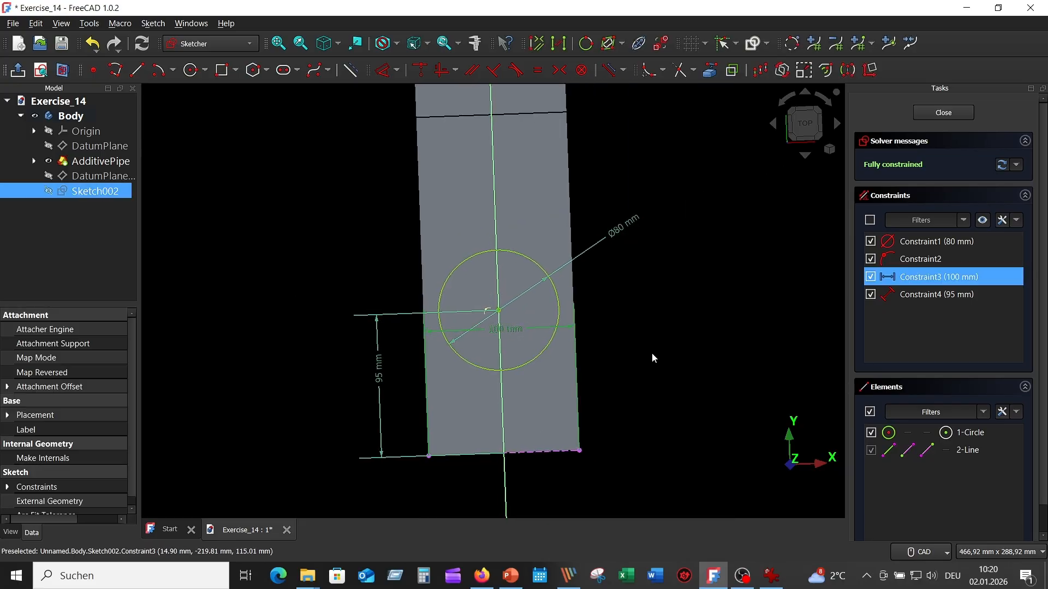
pyautogui.press('Delete')
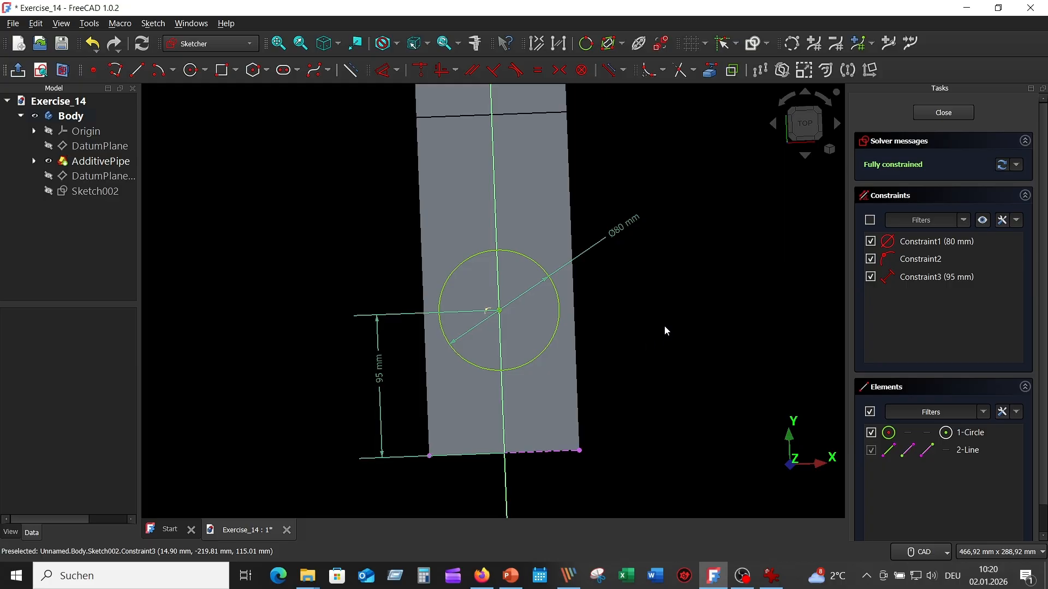
pyautogui.click(806, 126)
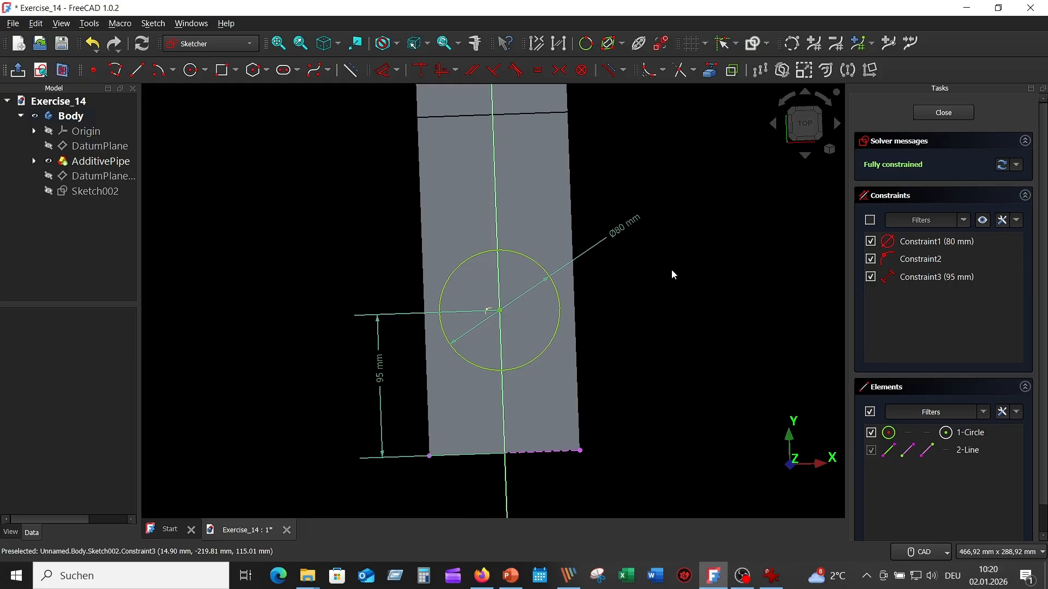
pyautogui.click(944, 112)
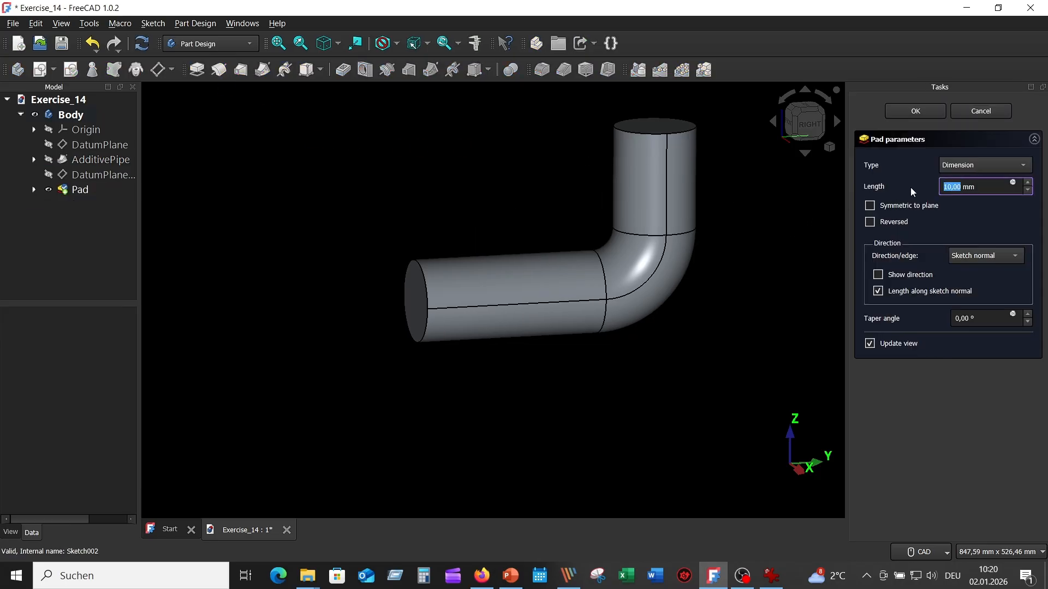
# - Pad the branch circle in the reversed direction up to the outer face of the horizontal pipe
pyautogui.click(870, 222)
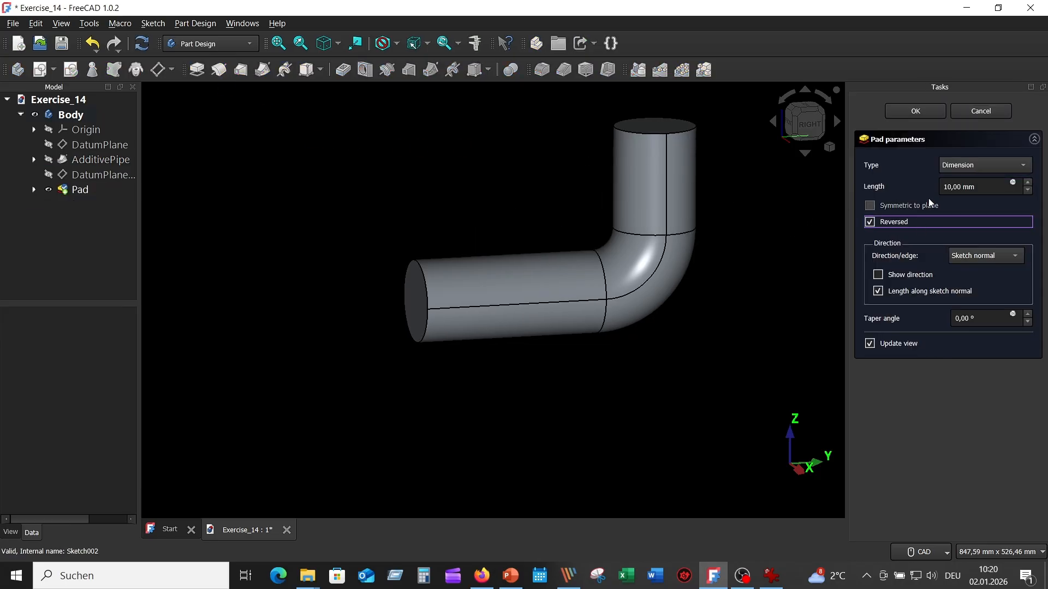
pyautogui.click(1027, 167)
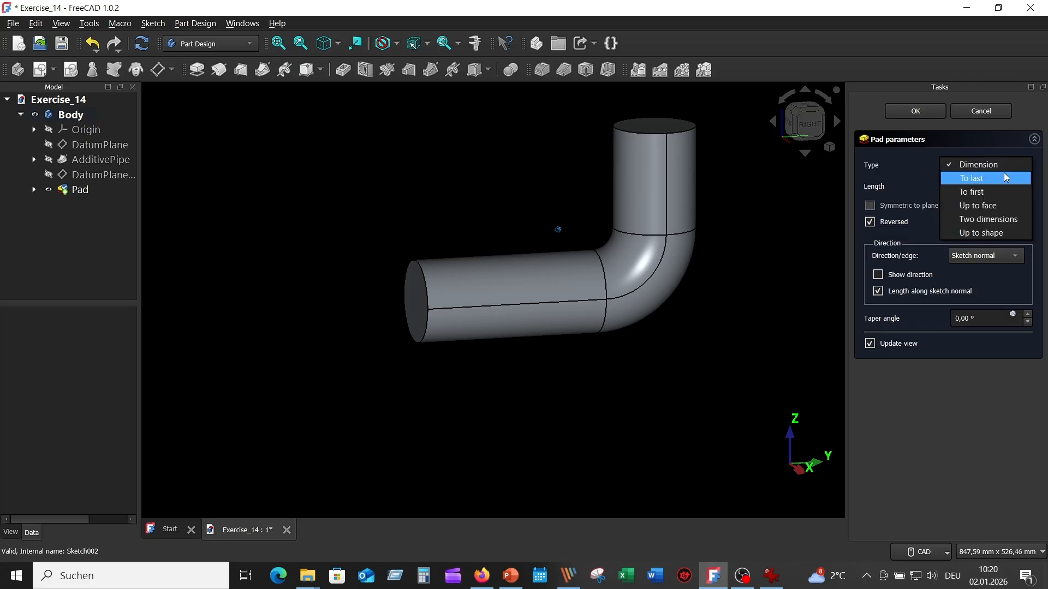
pyautogui.click(982, 206)
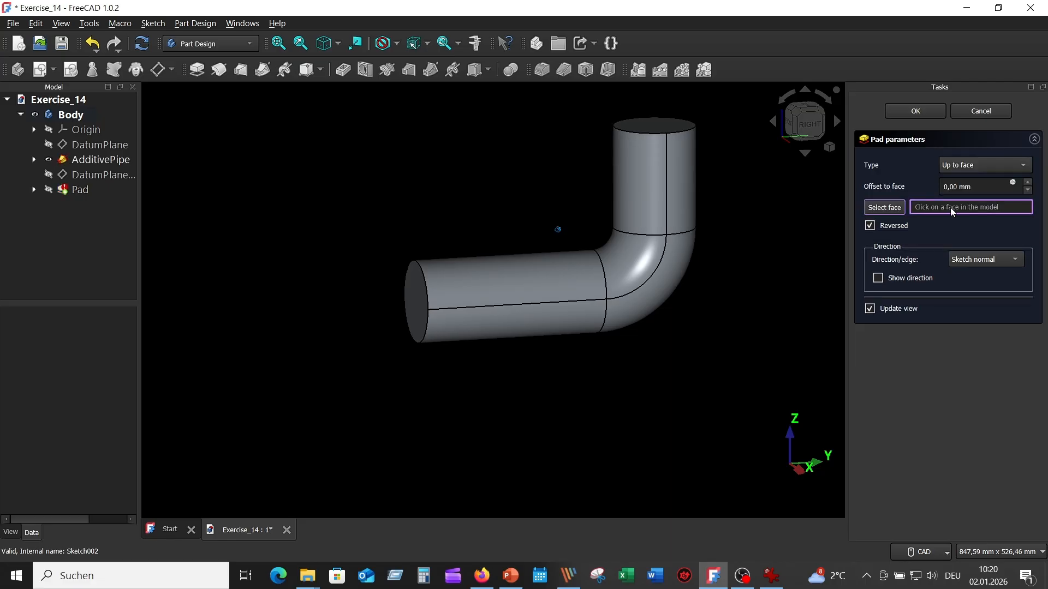
pyautogui.click(528, 284)
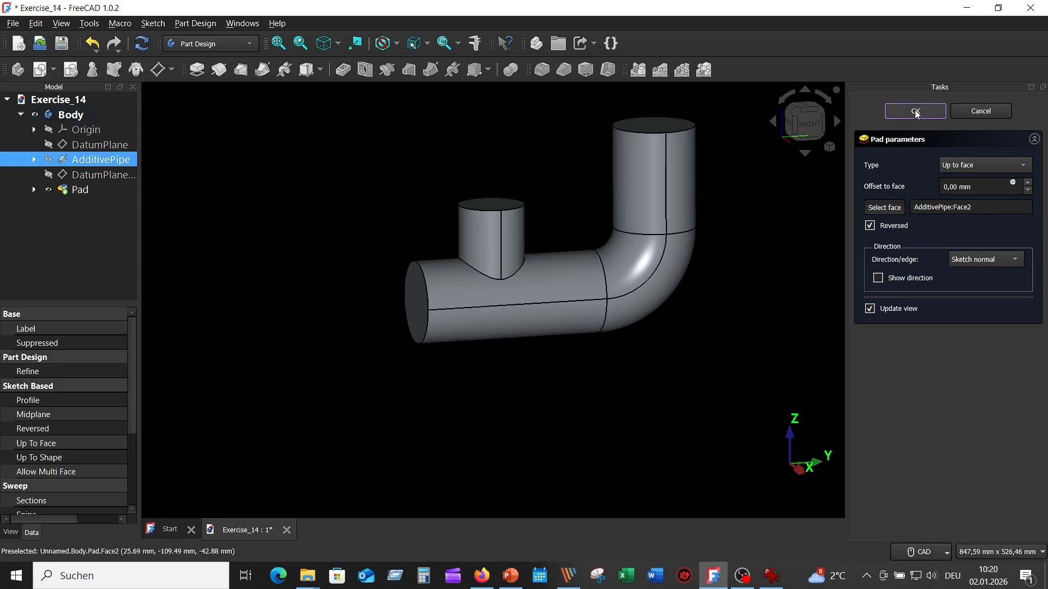
pyautogui.moveTo(509, 385); pyautogui.dragTo(503, 399, button='middle')
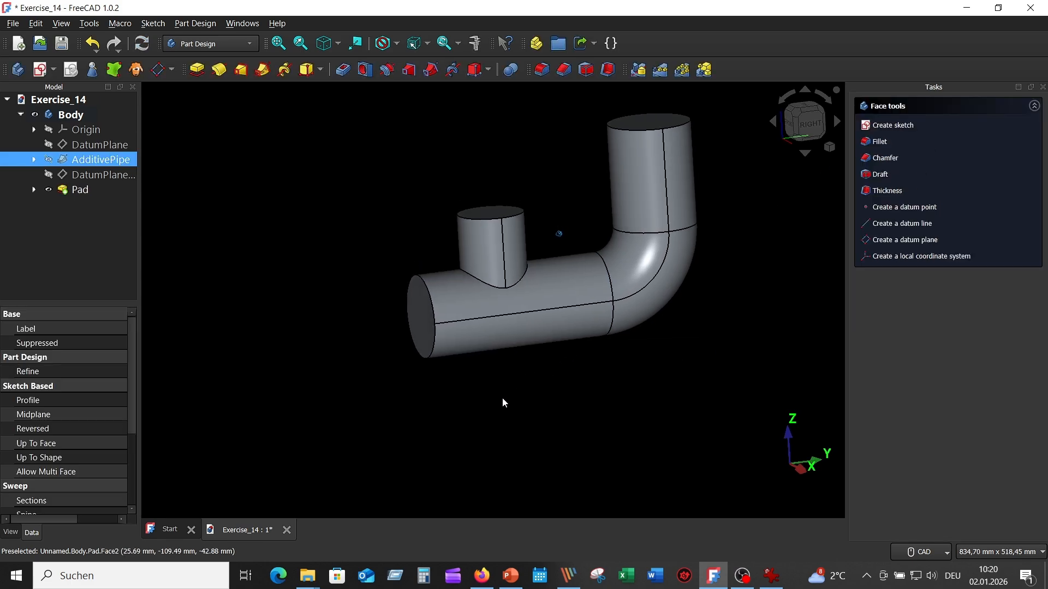
# - Check the horizontal side branch in the reference drawing and show the origin planes
pyautogui.scroll(1, 502, 398)
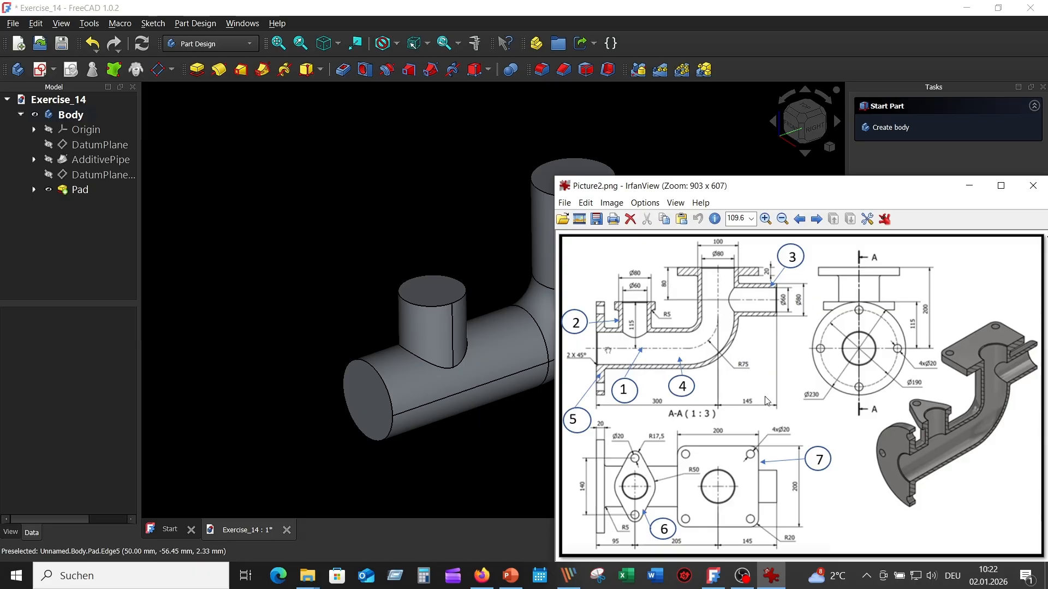
pyautogui.click(393, 174)
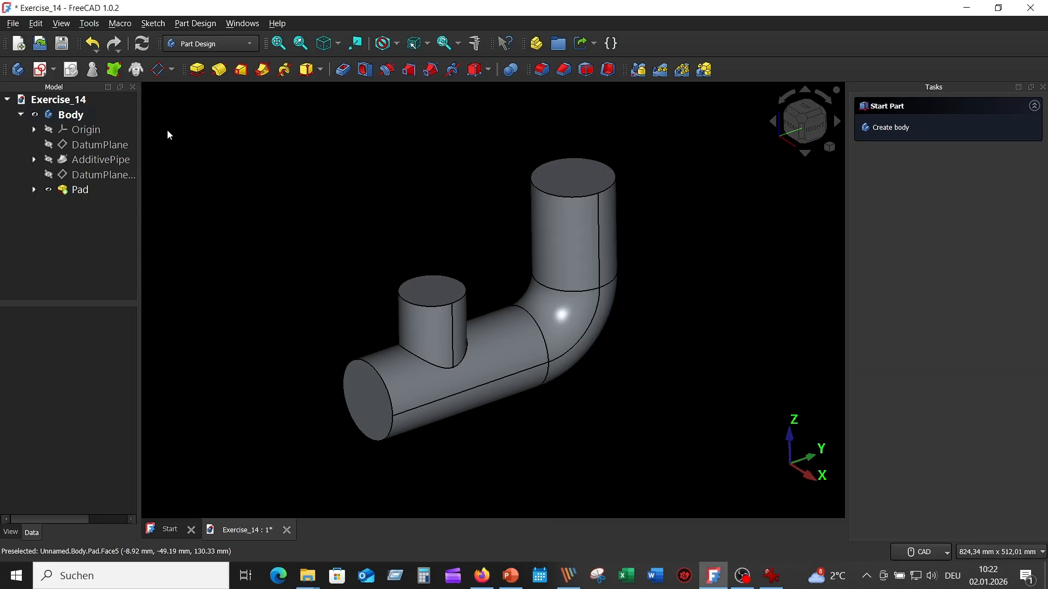
pyautogui.click(51, 134)
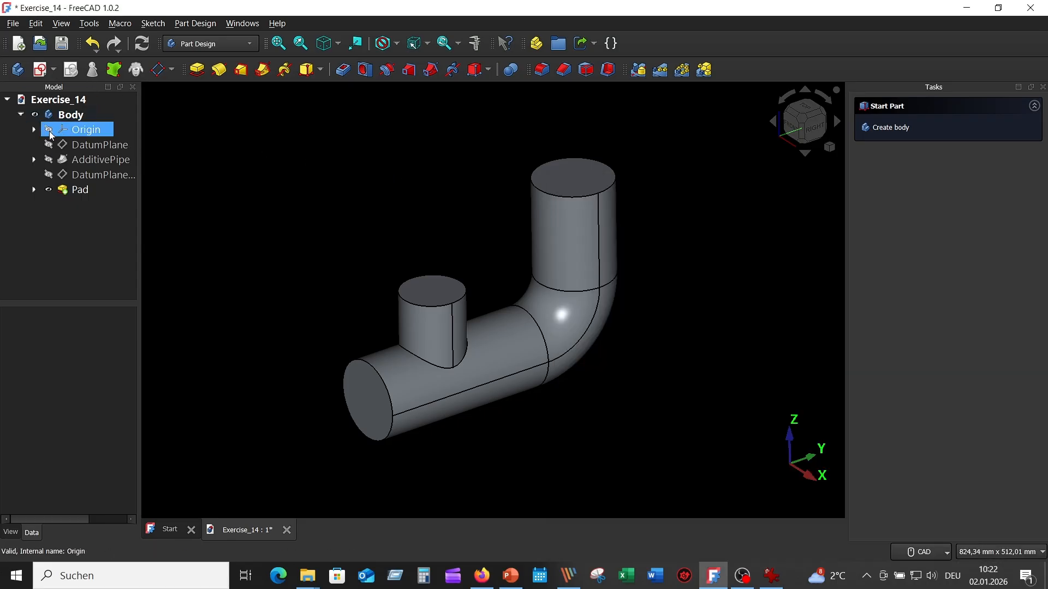
pyautogui.click(49, 131)
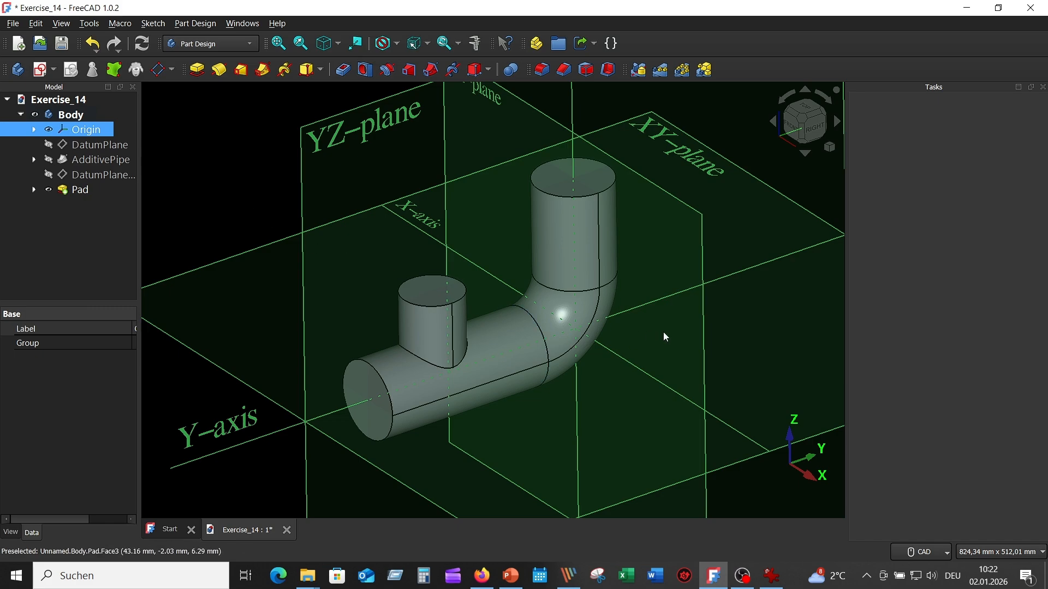
pyautogui.scroll(-3, 714, 320)
pyautogui.moveTo(713, 320); pyautogui.dragTo(622, 229, button='middle')
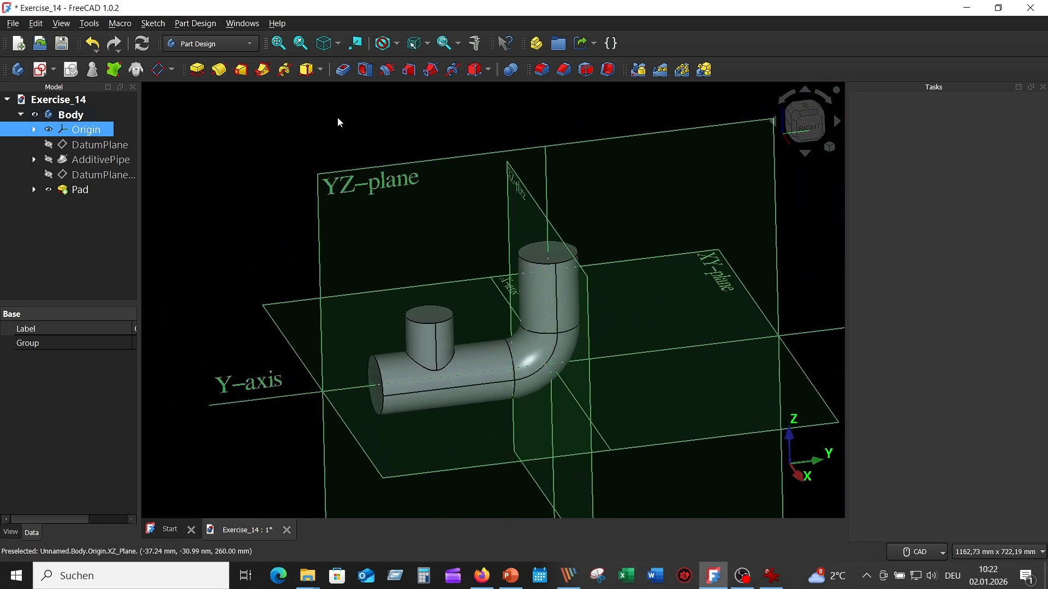
# - Create a datum plane attached to the XZ origin plane in Plane face mode
pyautogui.click(158, 69)
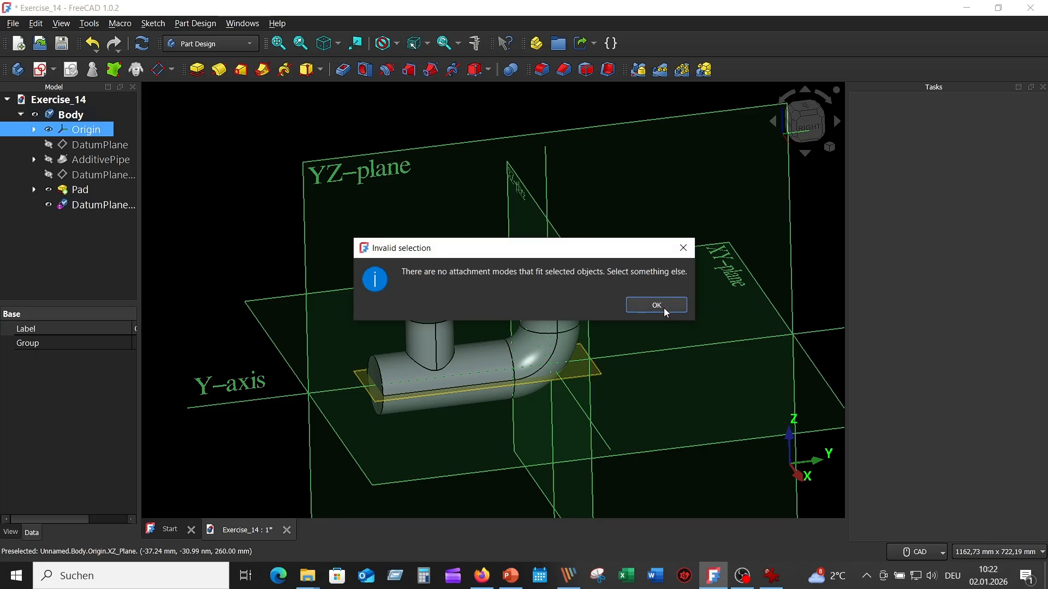
pyautogui.click(662, 306)
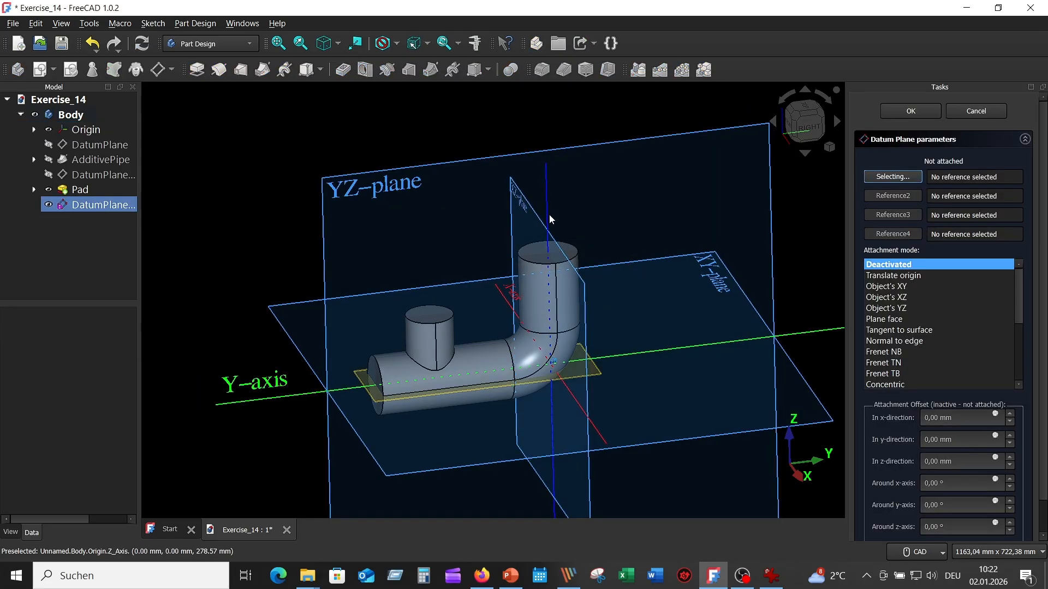
pyautogui.click(525, 203)
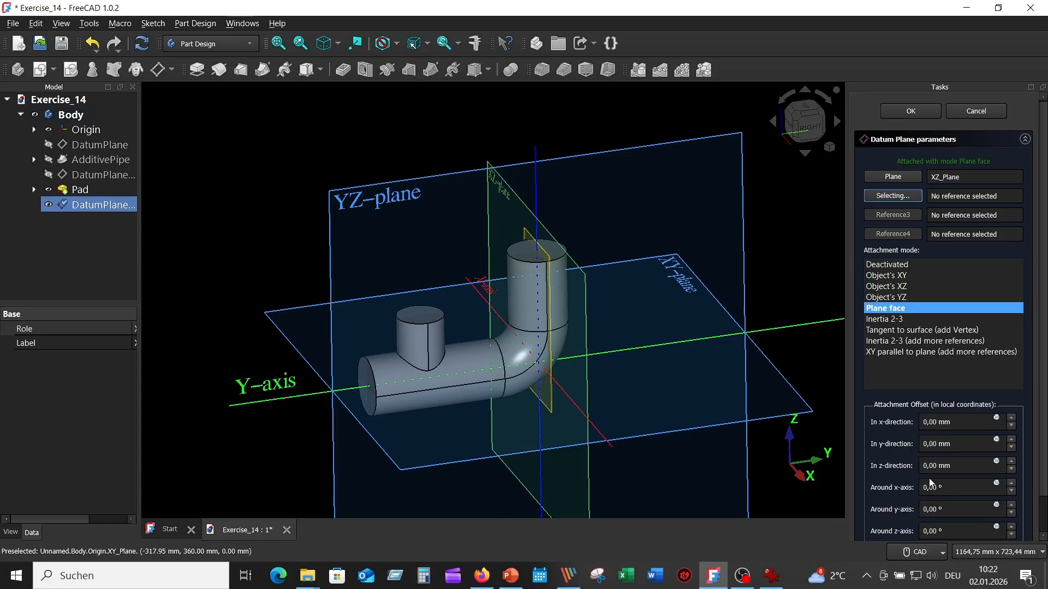
# - Offset the datum plane 145 mm in the z-direction with flipped sides, as in the reference drawing, and hide the origin planes
pyautogui.click(771, 576)
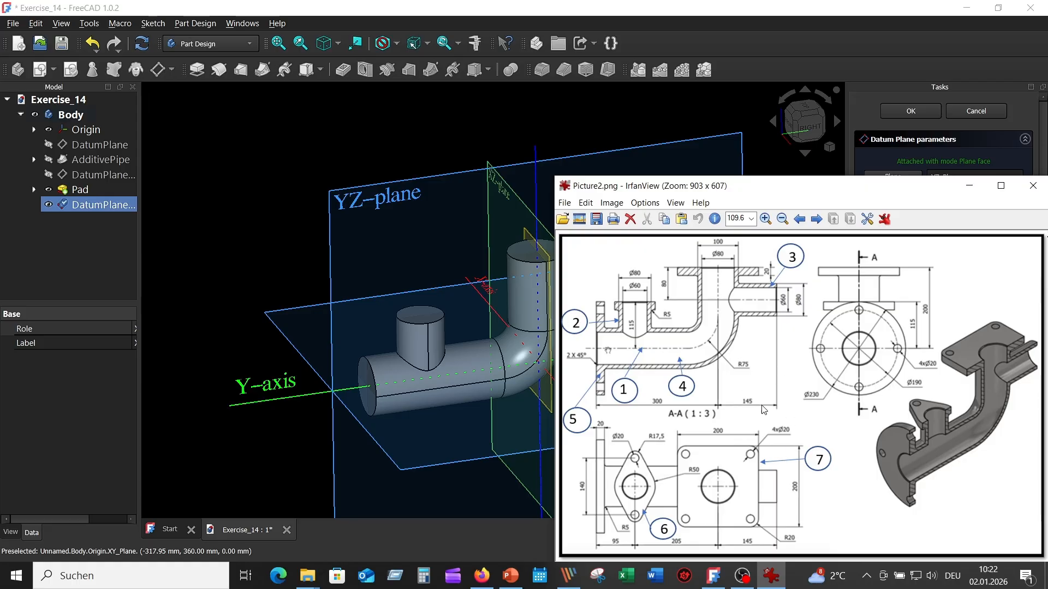
pyautogui.click(631, 112)
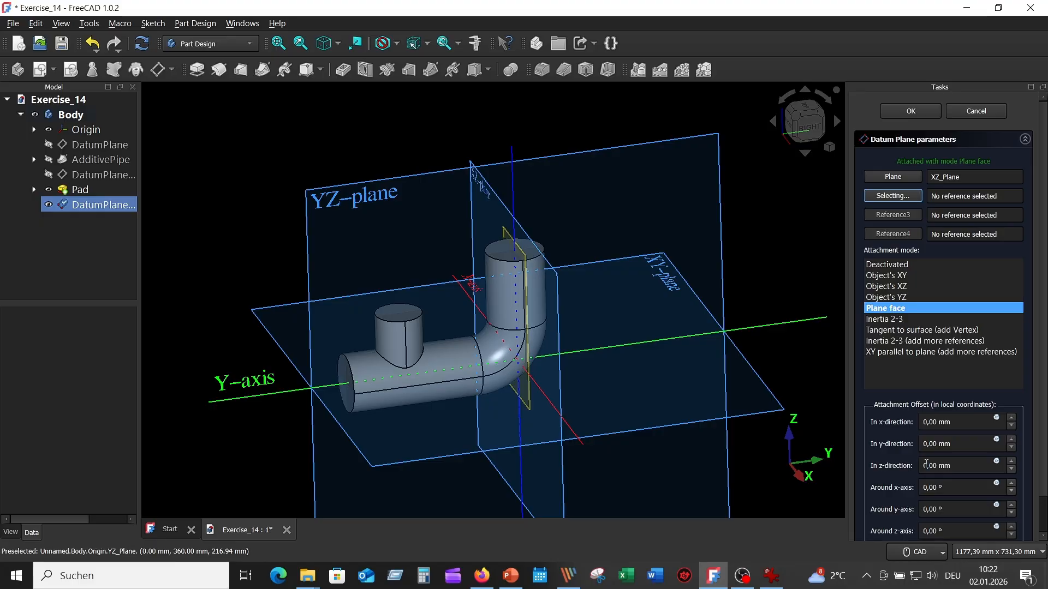
pyautogui.moveTo(926, 465); pyautogui.dragTo(919, 466)
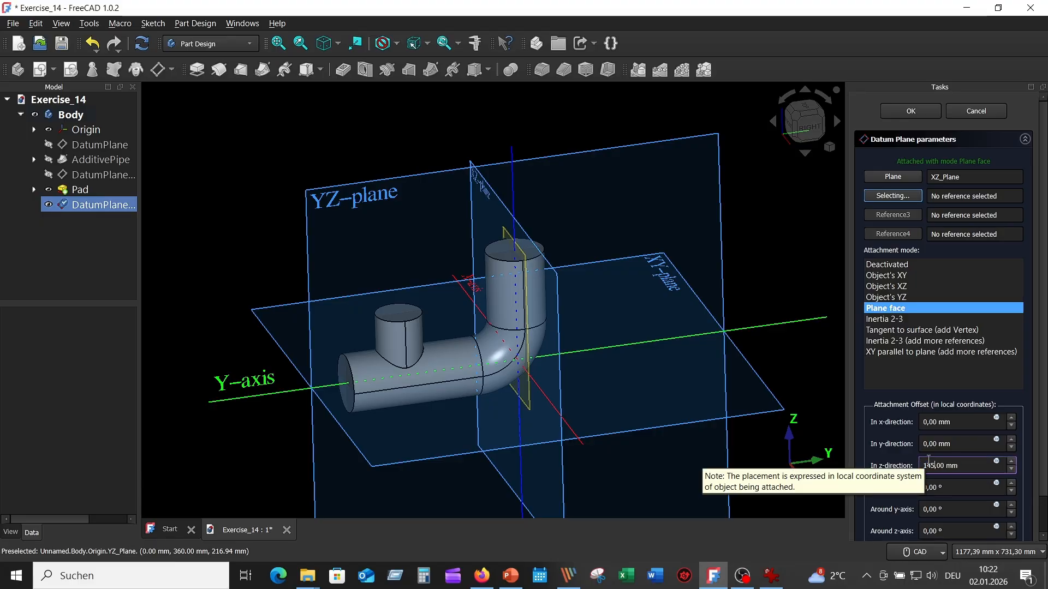
pyautogui.click(961, 484)
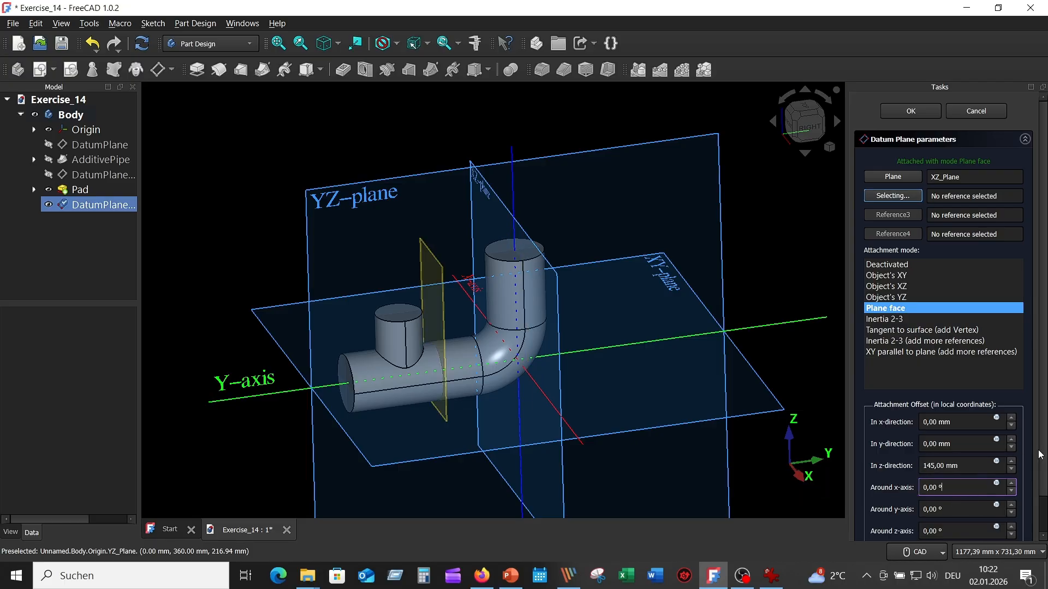
pyautogui.scroll(-1, 1044, 460)
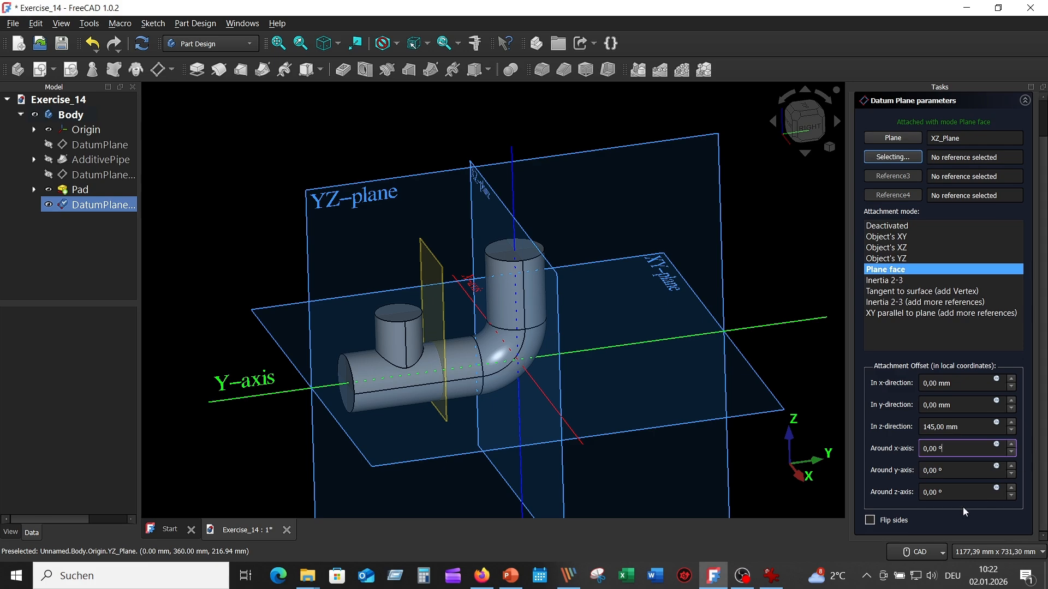
pyautogui.click(870, 521)
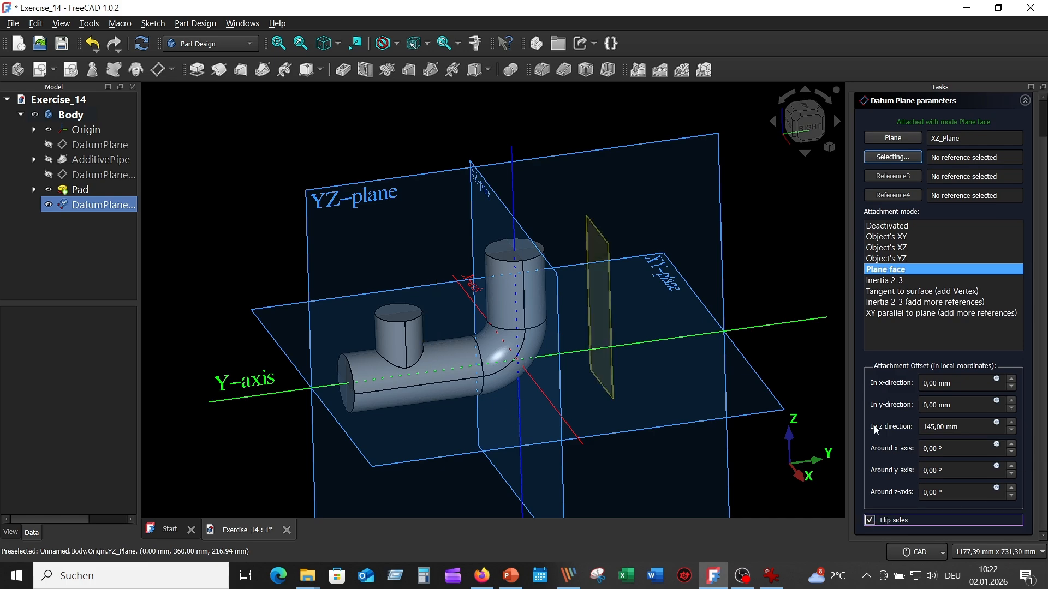
pyautogui.scroll(1, 1018, 249)
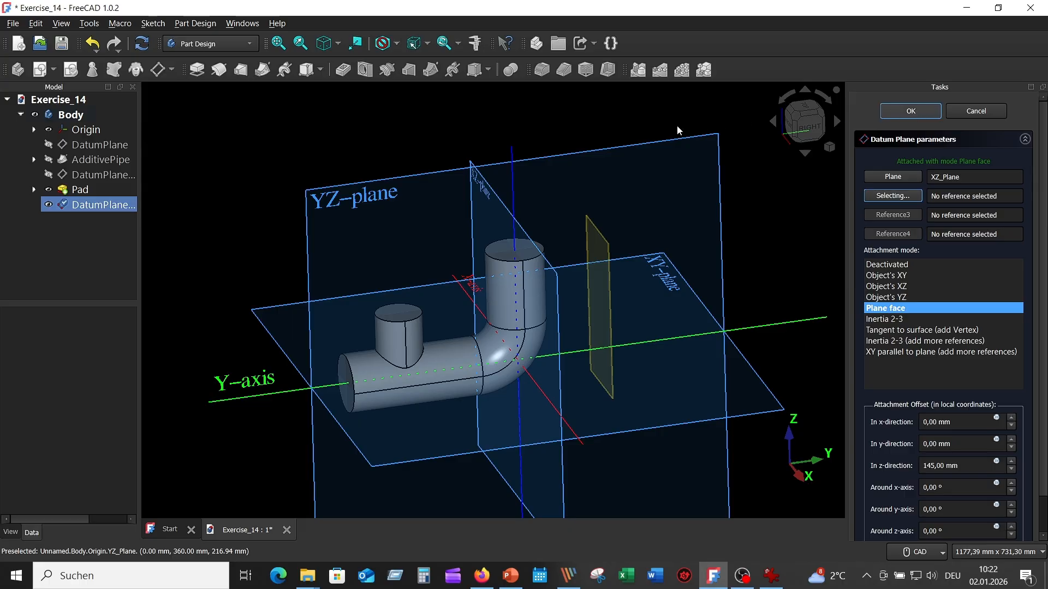
pyautogui.click(50, 130)
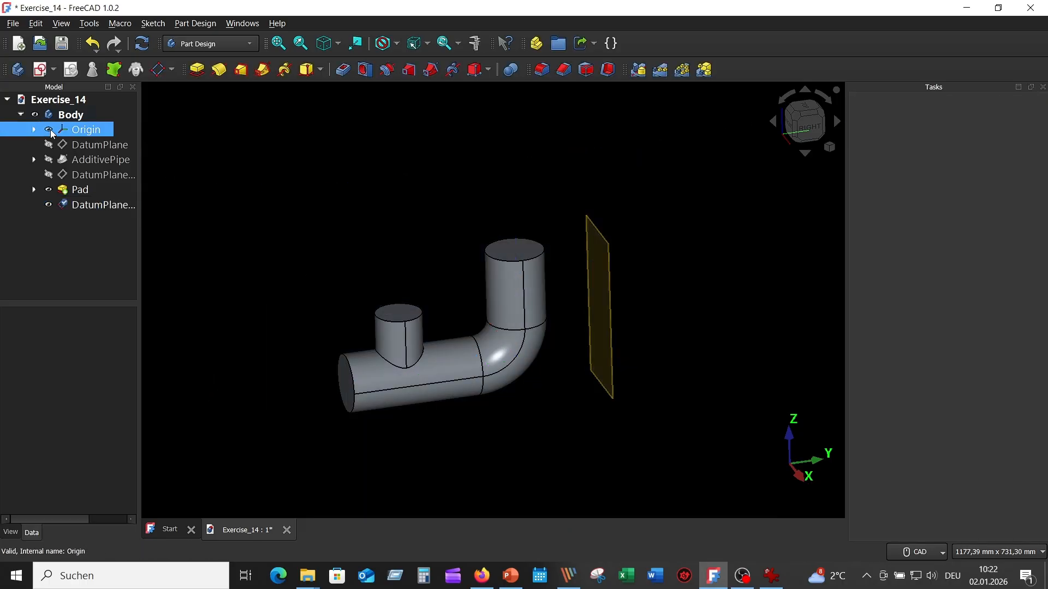
# - Create a sketch on the new offset datum plane and hide that plane
pyautogui.click(613, 335)
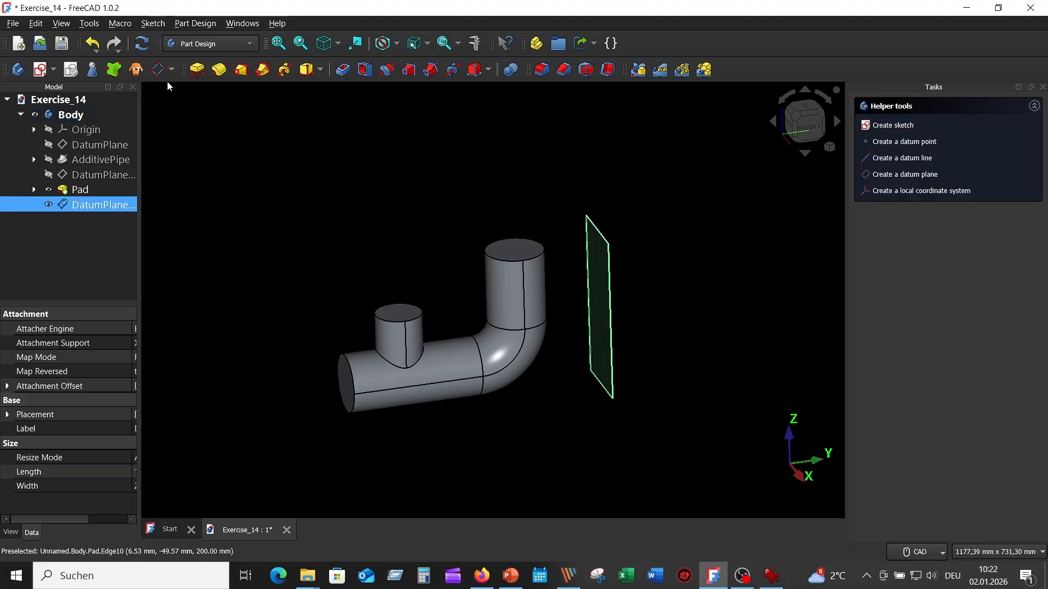
pyautogui.click(41, 70)
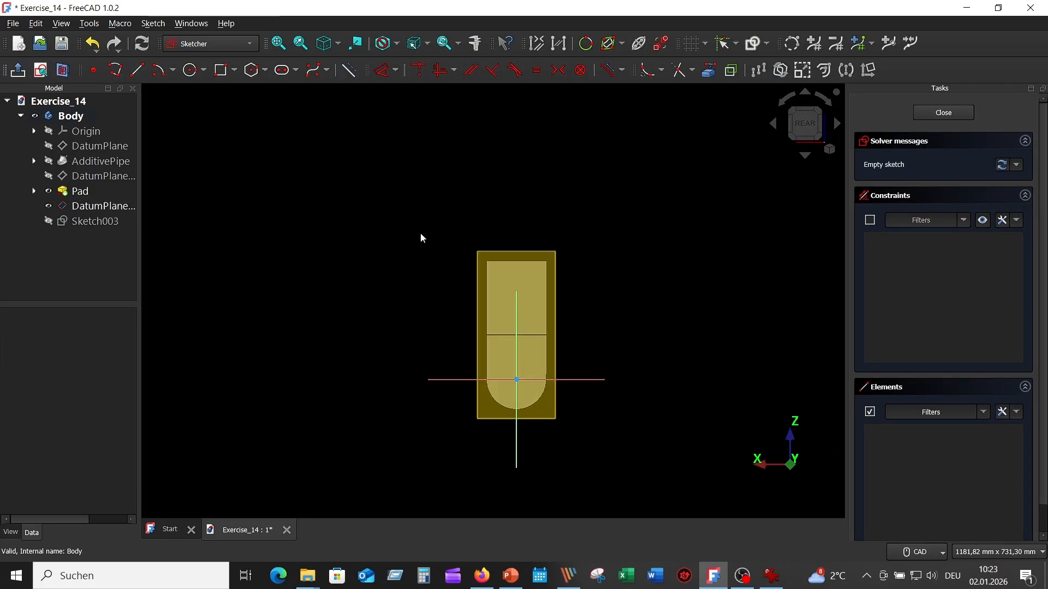
pyautogui.scroll(2, 635, 281)
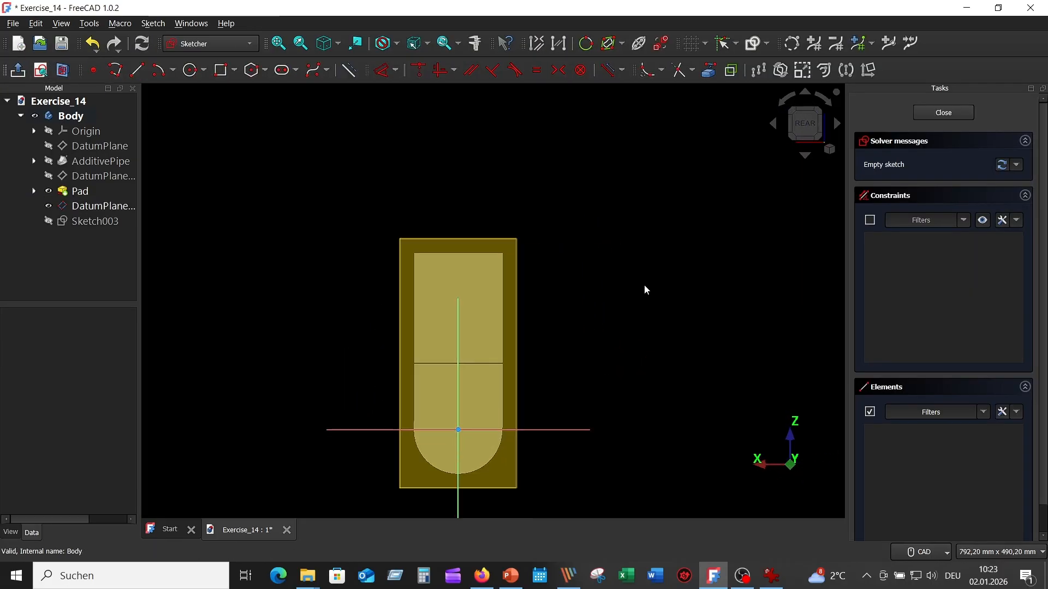
pyautogui.click(48, 205)
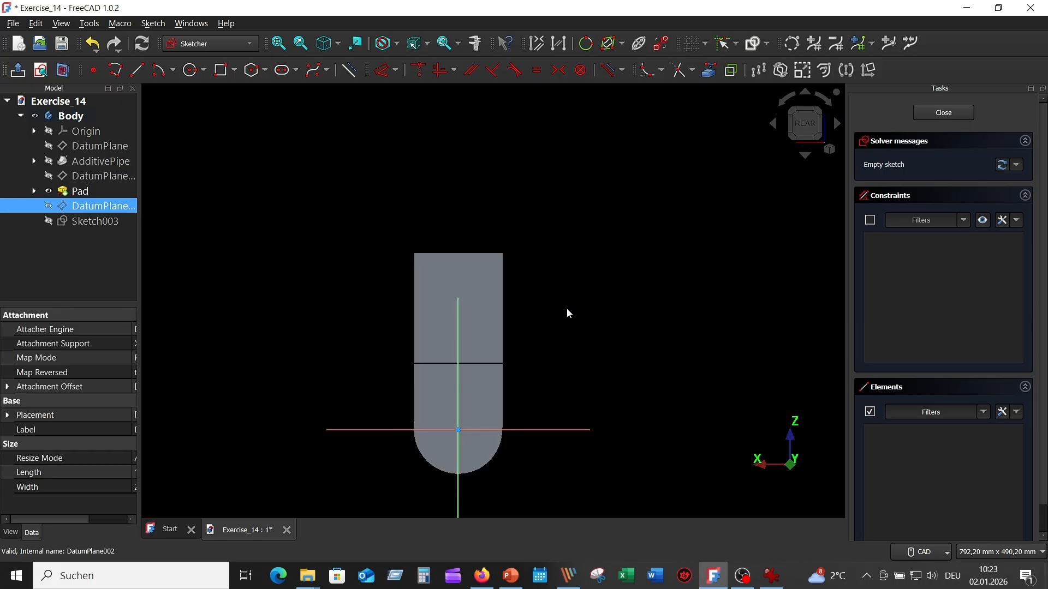
pyautogui.scroll(1, 566, 309)
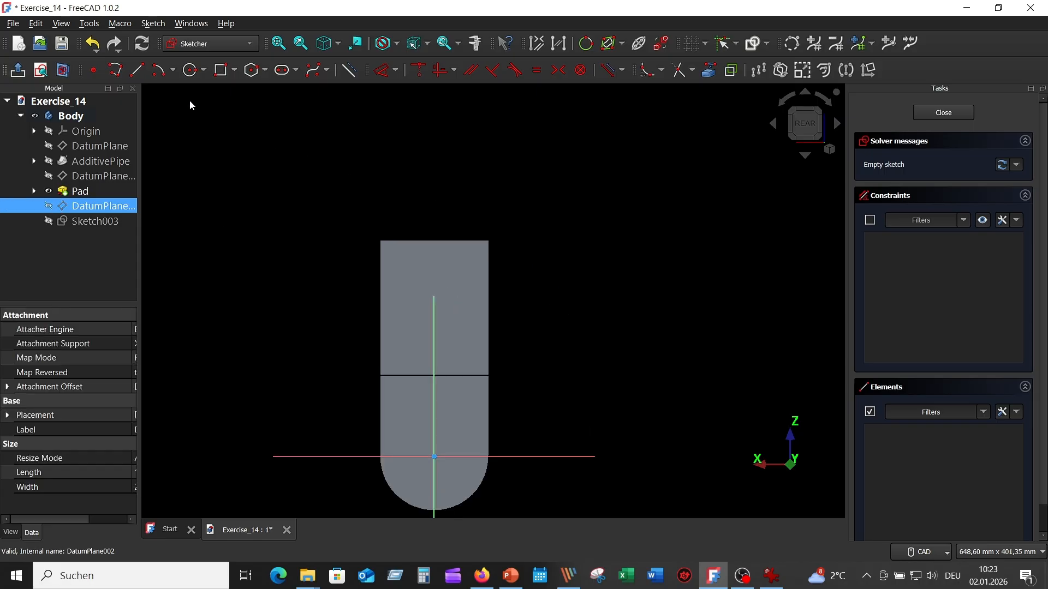
# - Draw an 80 mm diameter circle centred on the vertical axis and place its dimension label outside the pipe outline
pyautogui.click(189, 72)
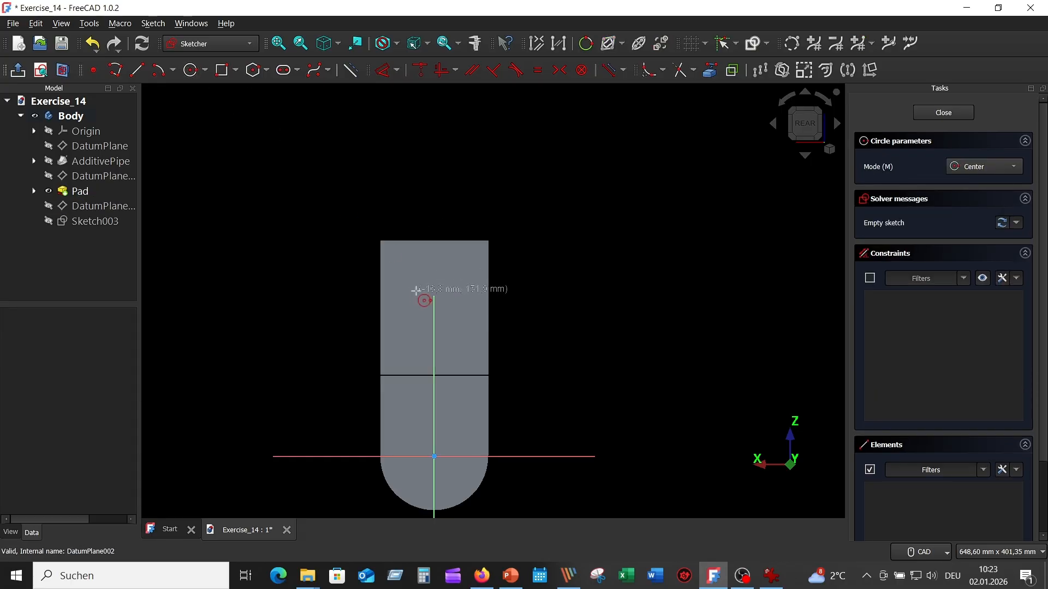
pyautogui.click(433, 335)
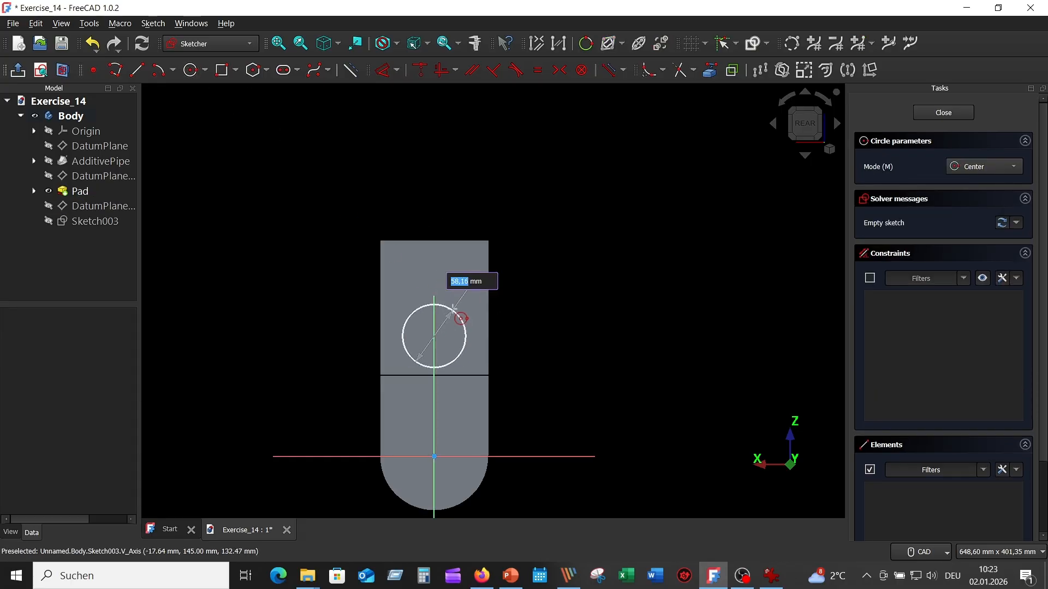
pyautogui.write('80')
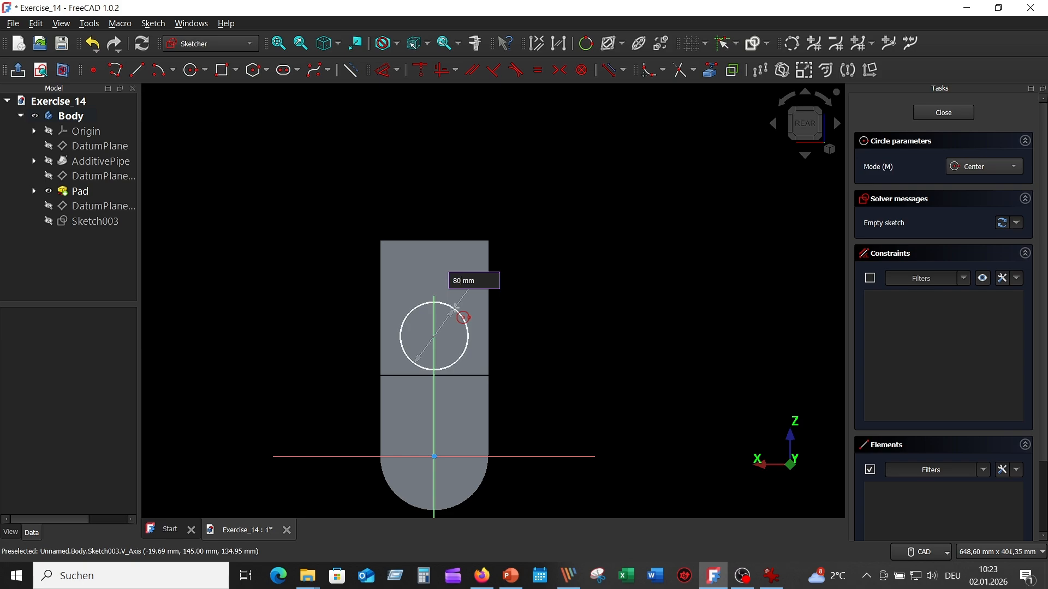
pyautogui.press('Return')
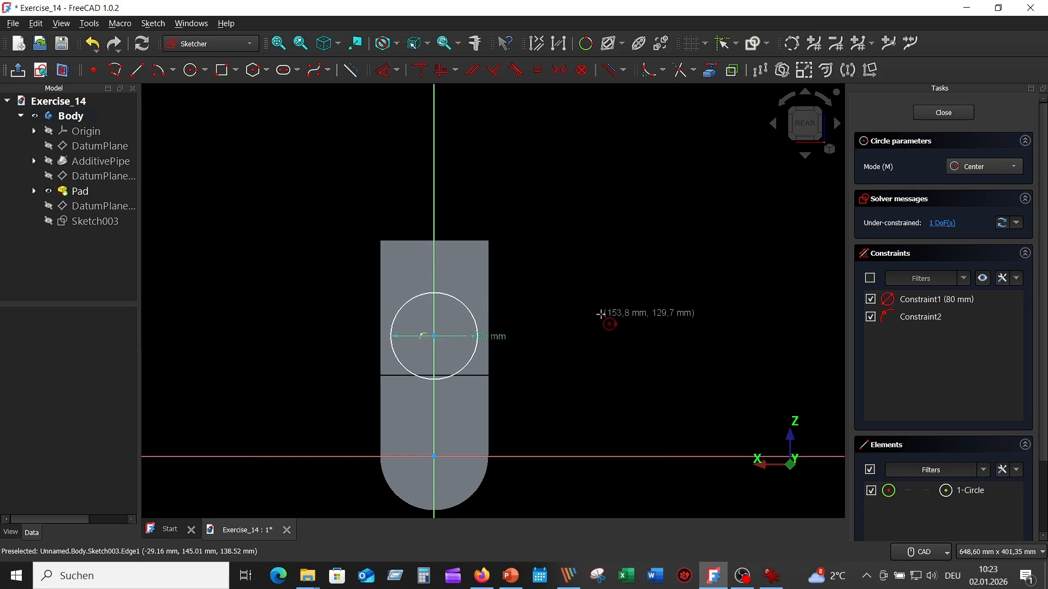
pyautogui.press('Escape')
pyautogui.moveTo(500, 338); pyautogui.dragTo(519, 303)
# - Project the top edge of the vertical pipe into the sketch as external geometry
pyautogui.click(710, 69)
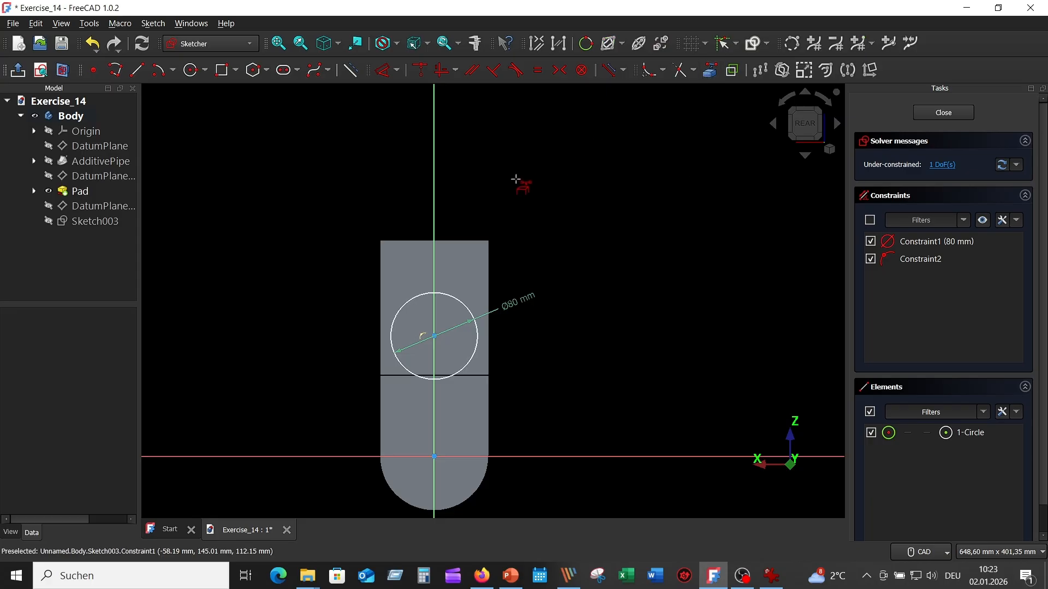
pyautogui.click(466, 238)
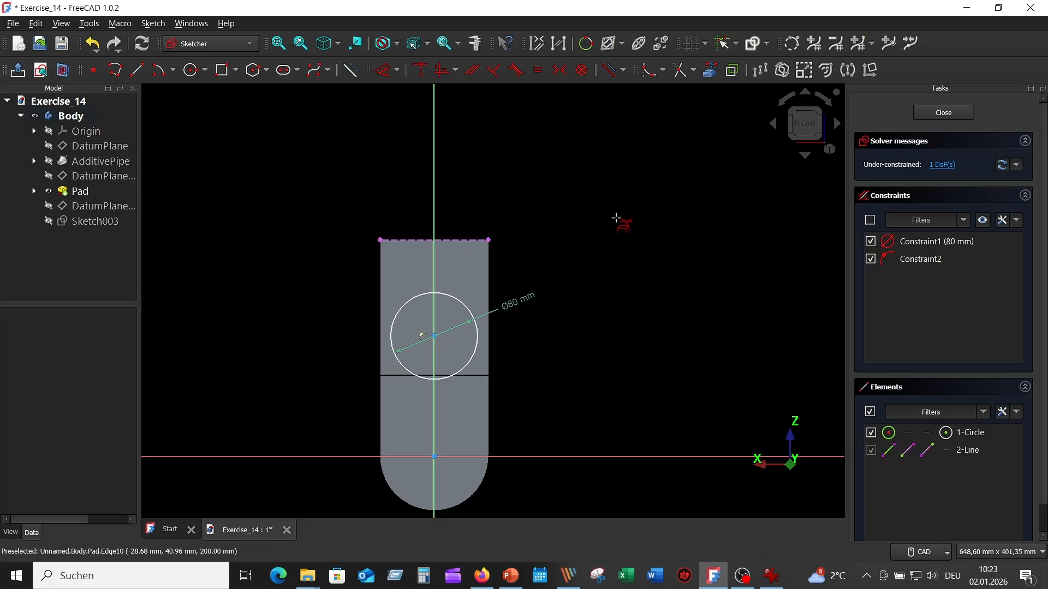
pyautogui.press('Escape')
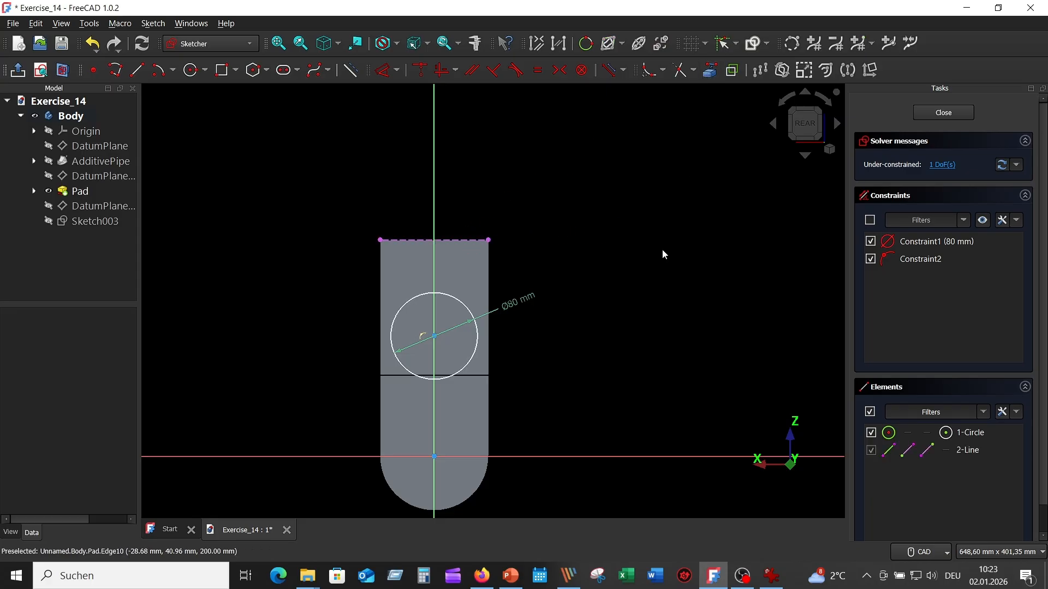
# - Dimension the circle's centre 80 mm below the projected top edge, as in the reference drawing, and close the sketch
pyautogui.click(771, 576)
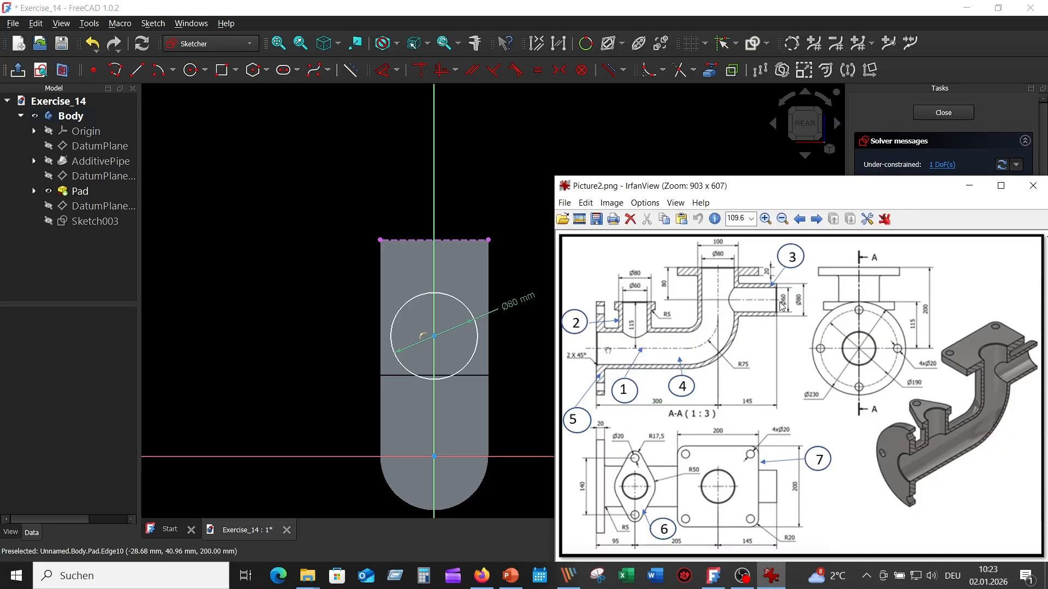
pyautogui.click(519, 185)
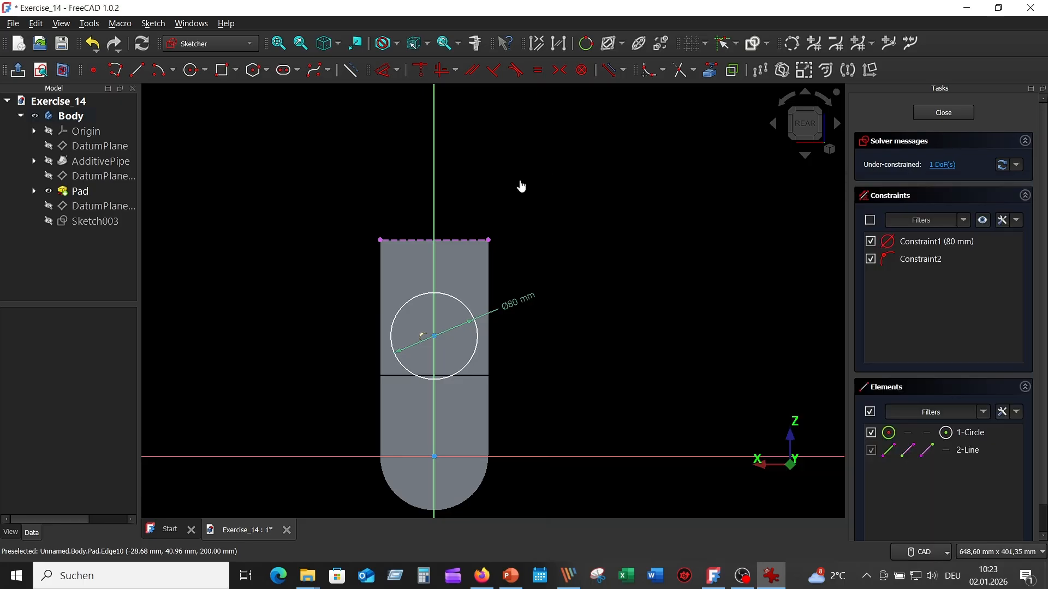
pyautogui.click(384, 71)
pyautogui.click(426, 240)
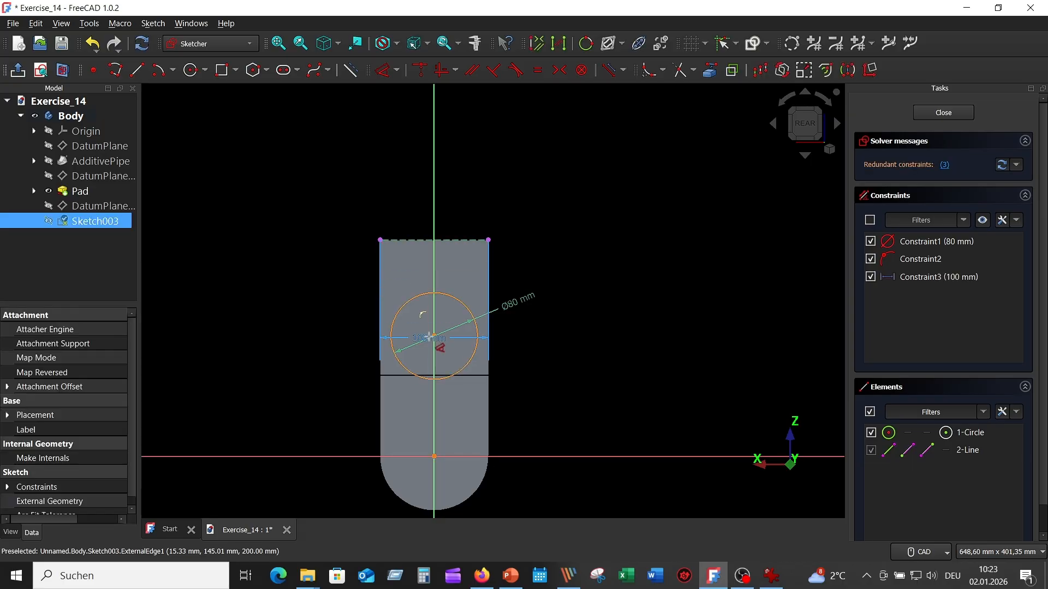
pyautogui.click(435, 337)
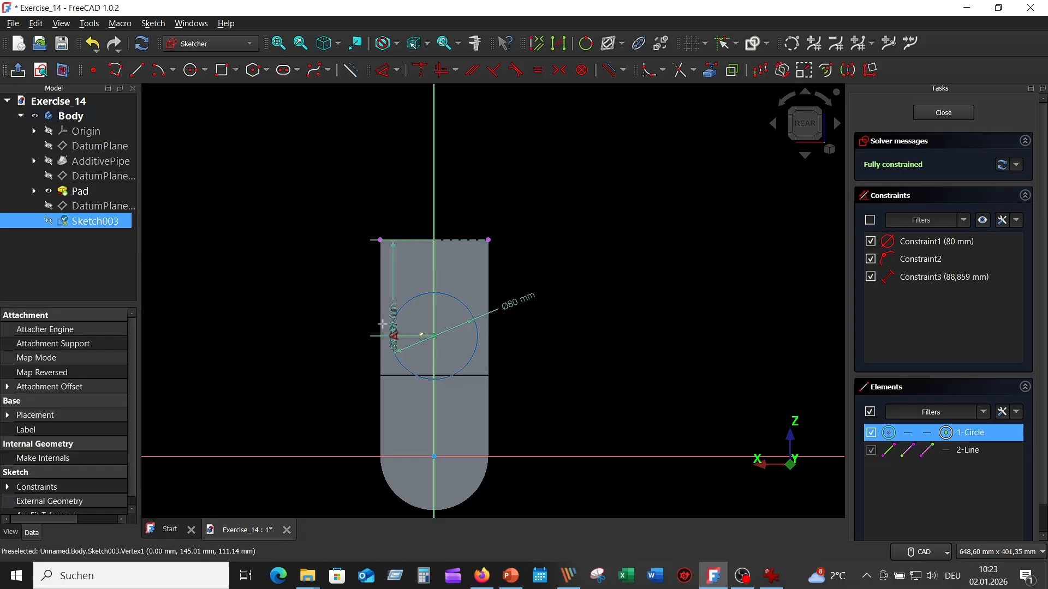
pyautogui.click(346, 337)
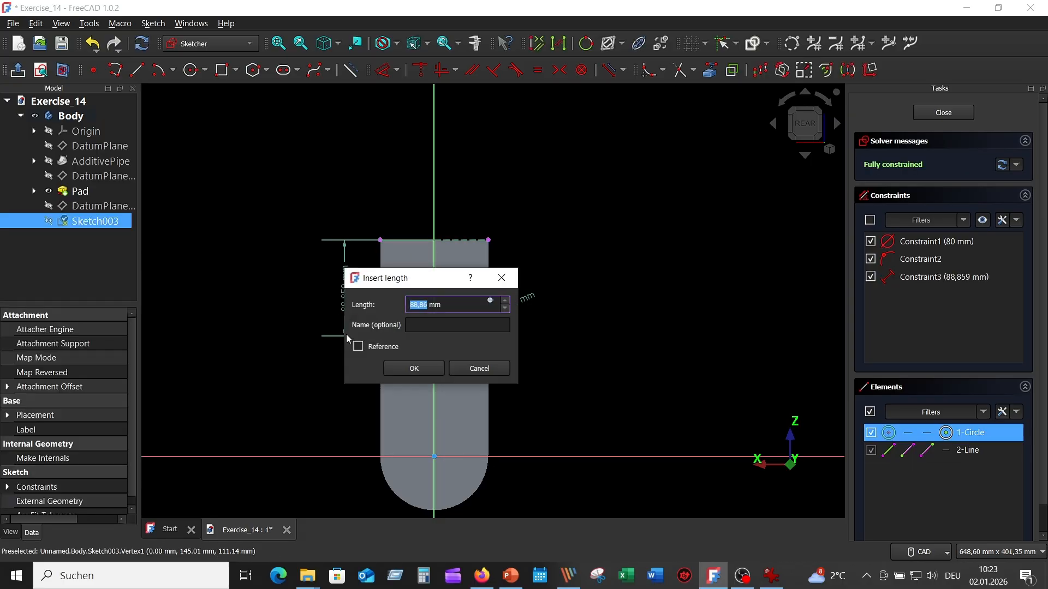
pyautogui.write('80')
pyautogui.press('Return')
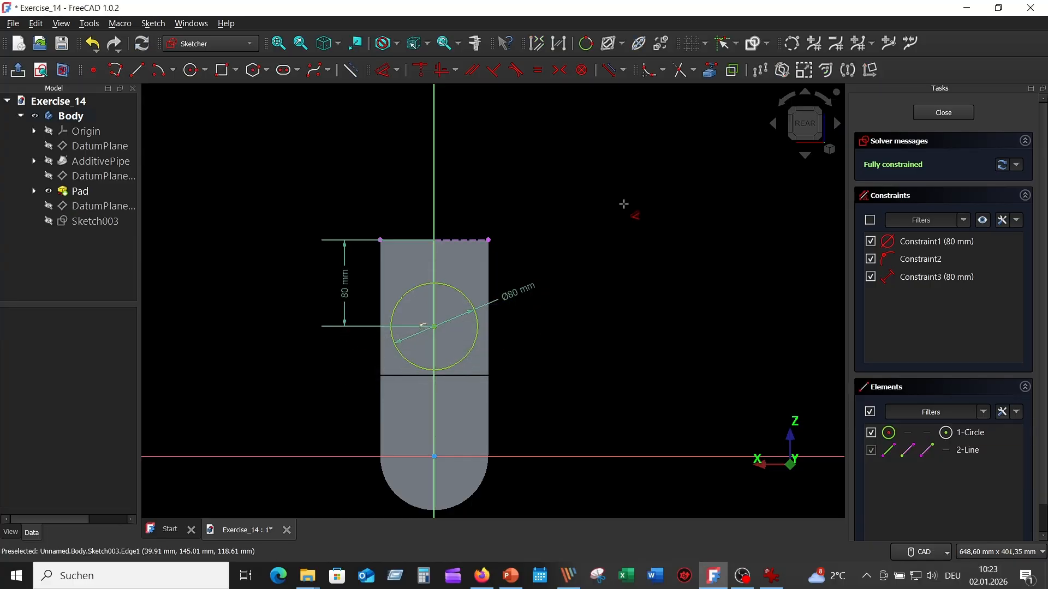
pyautogui.press('Escape')
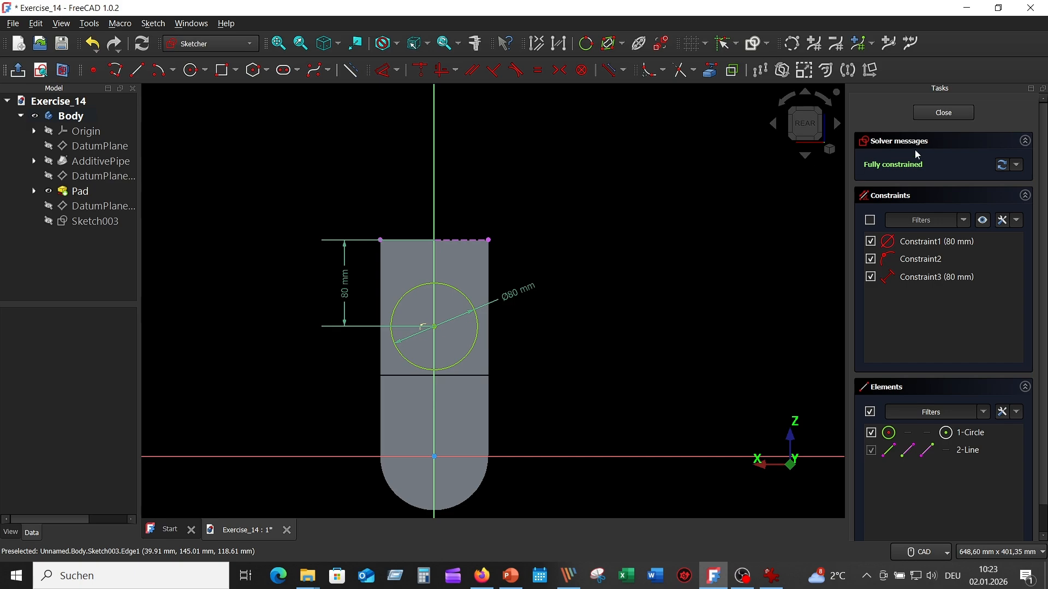
pyautogui.click(944, 113)
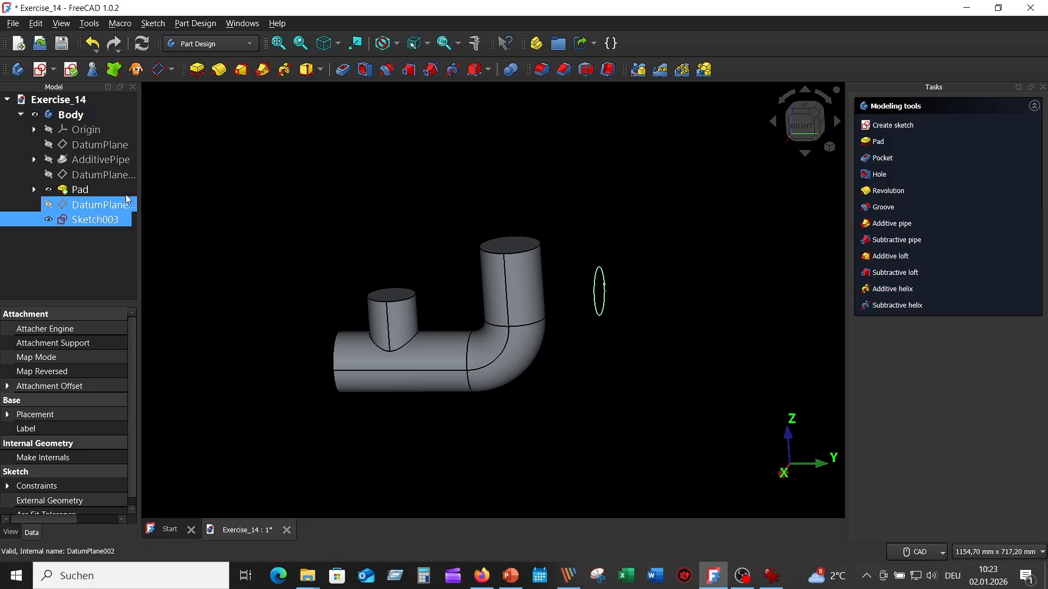
# - Pad the circle sketch in the reversed direction up to the outer cylindrical face of the vertical pipe
pyautogui.click(197, 70)
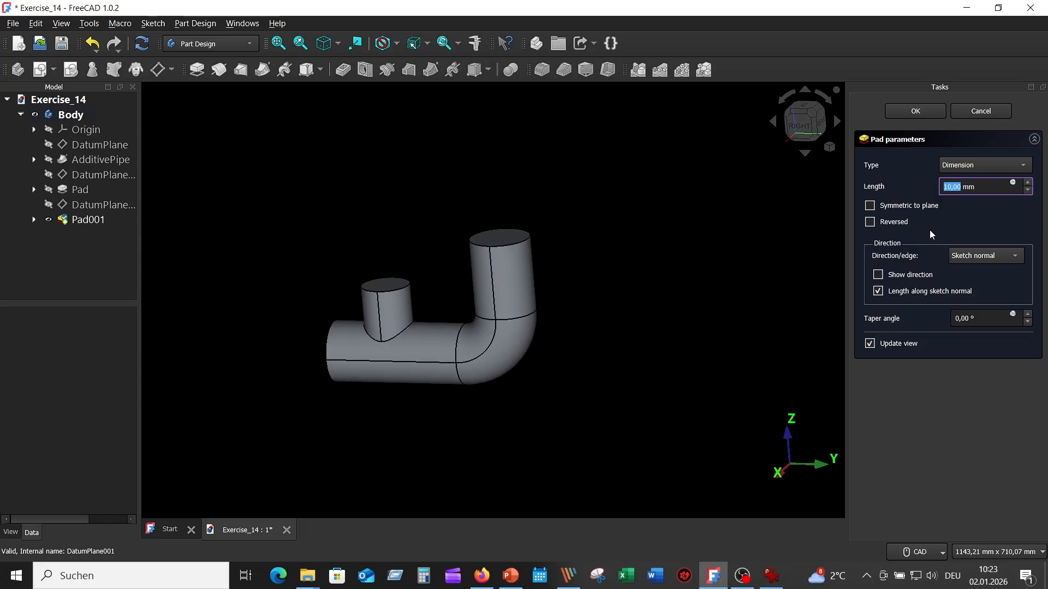
pyautogui.click(870, 223)
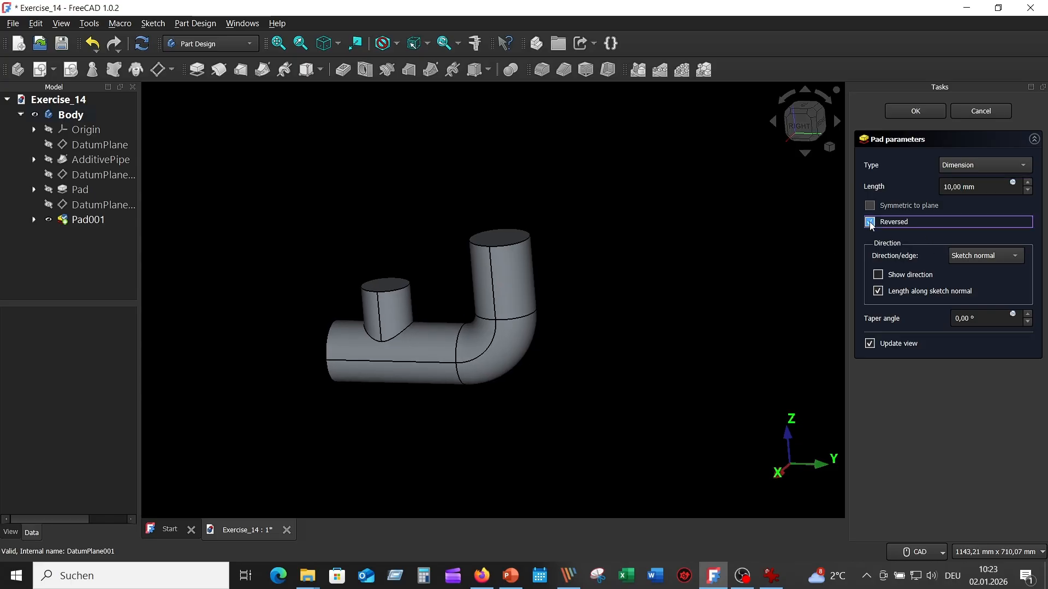
pyautogui.click(1027, 169)
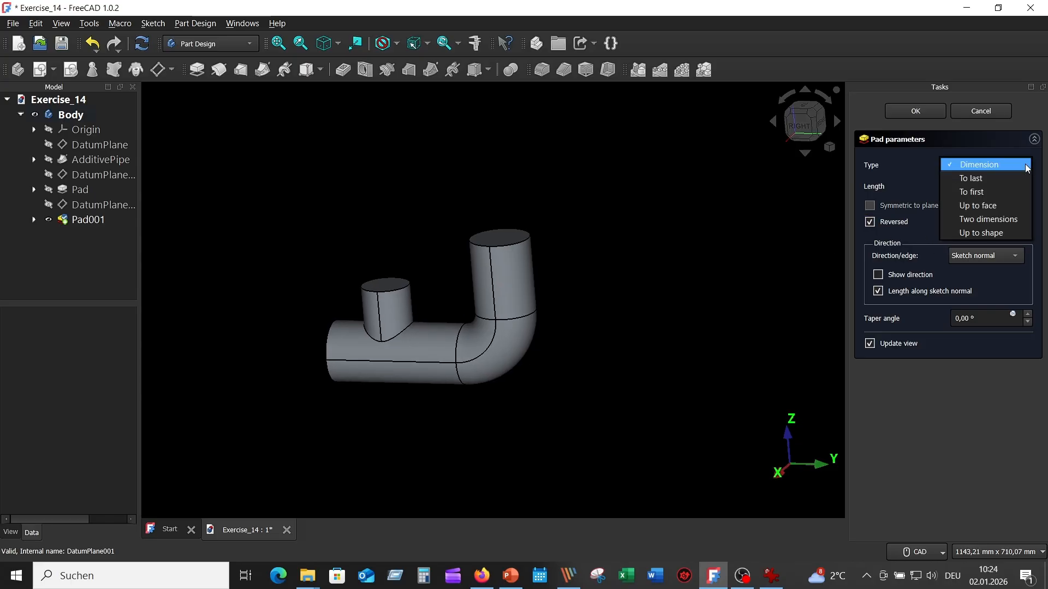
pyautogui.click(997, 205)
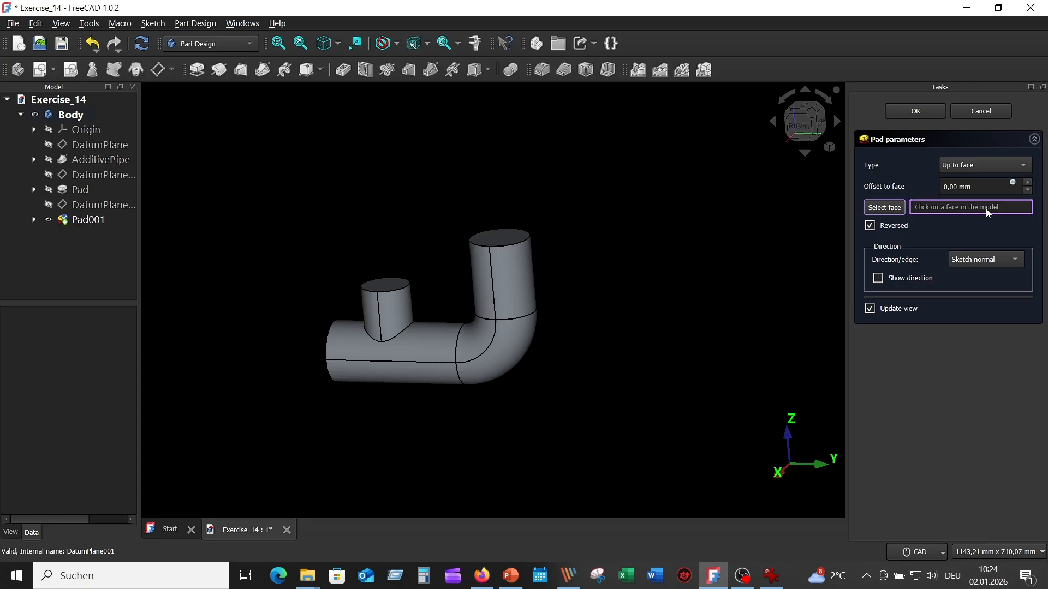
pyautogui.click(513, 283)
pyautogui.moveTo(643, 299); pyautogui.dragTo(680, 299, button='middle')
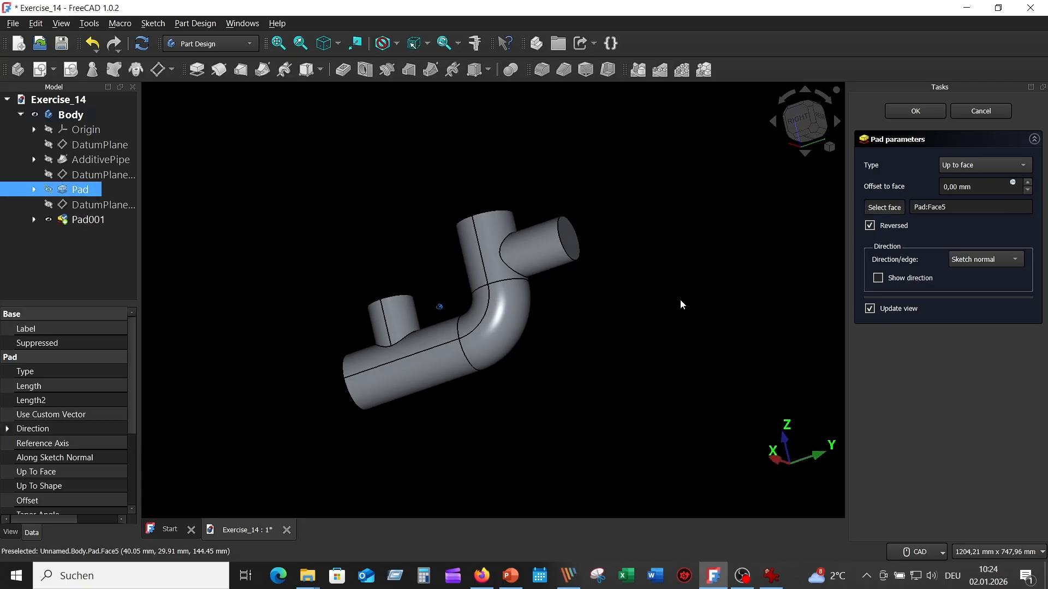
pyautogui.click(906, 109)
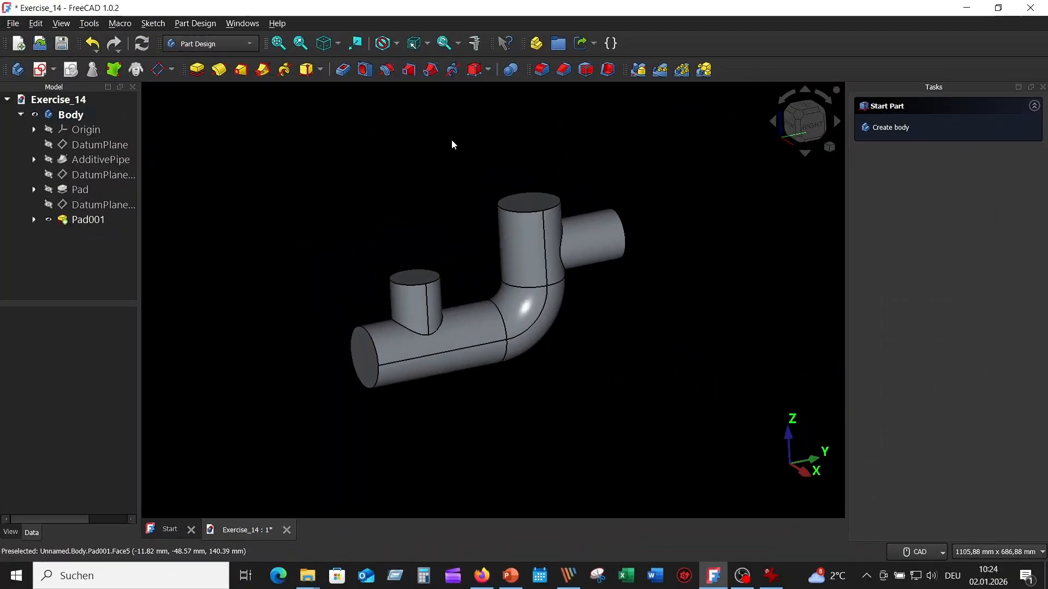
# - Fillet the two intersection edges where the upper and horizontal side branches meet the main pipe with a 6 mm radius
pyautogui.click(541, 70)
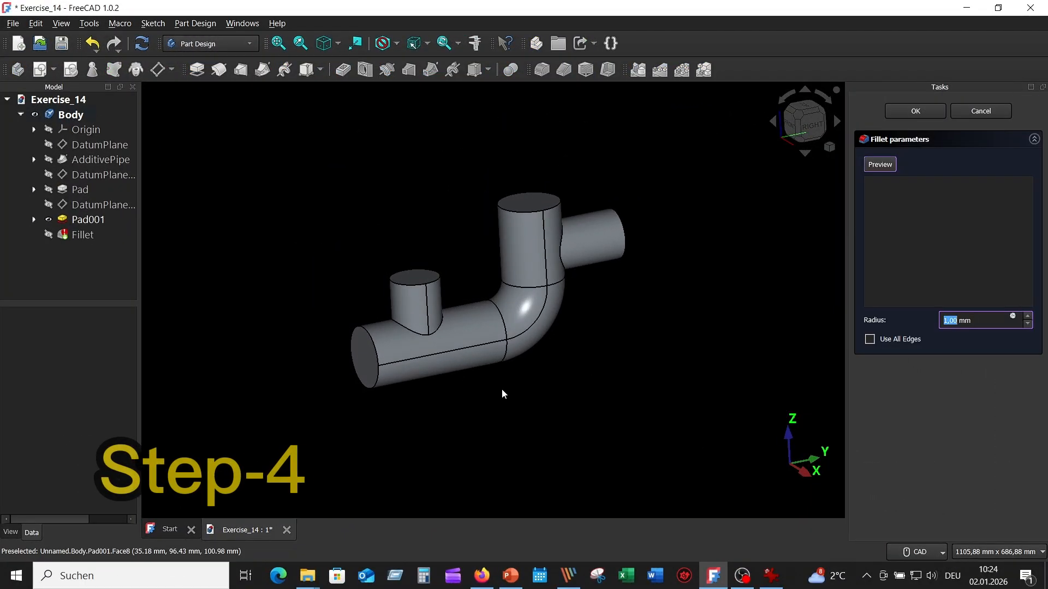
pyautogui.click(437, 329)
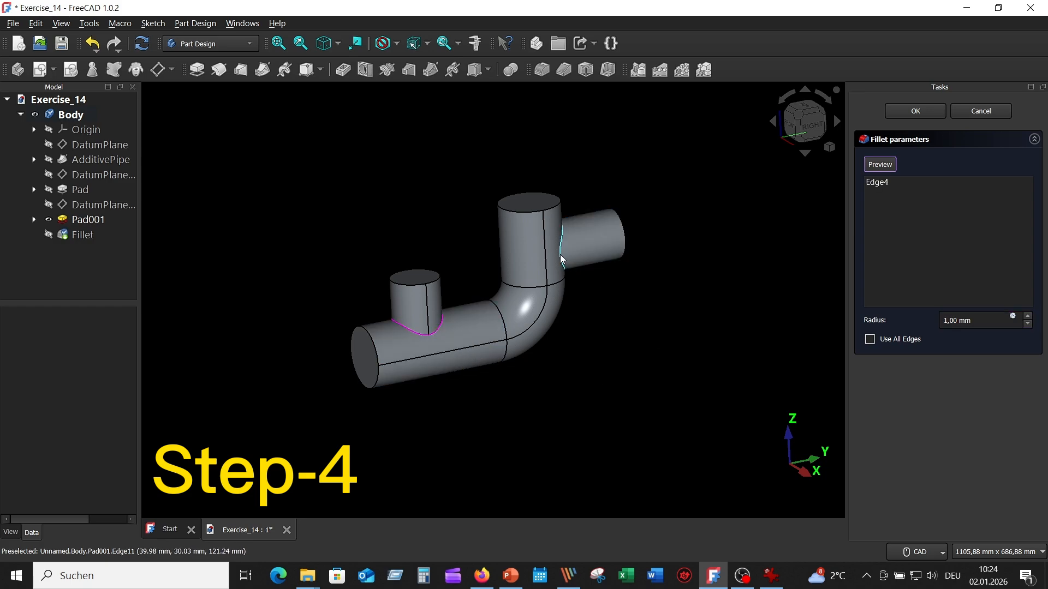
pyautogui.click(560, 271)
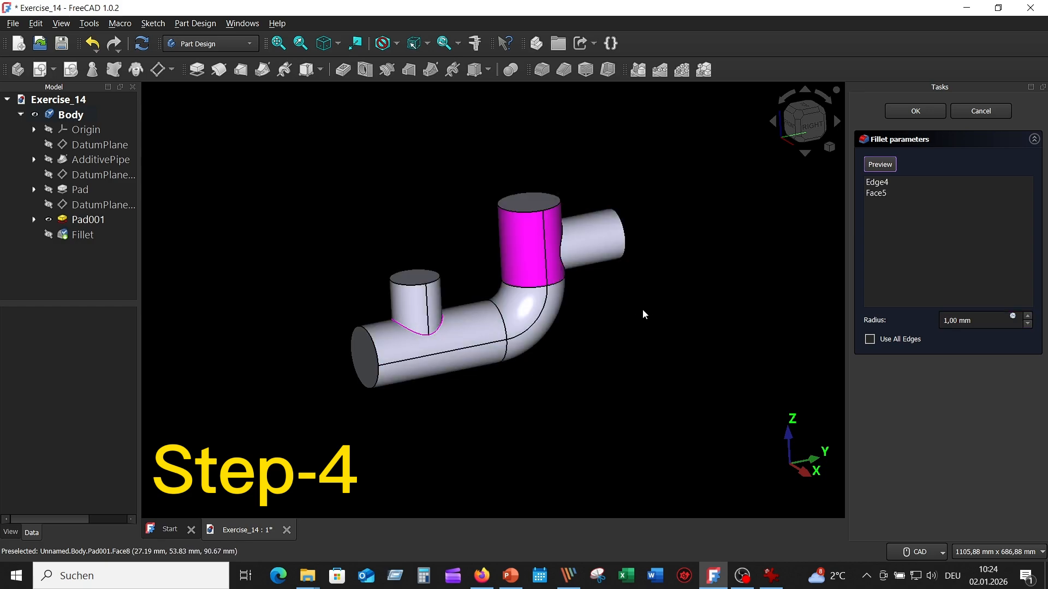
pyautogui.click(555, 240)
pyautogui.click(564, 262)
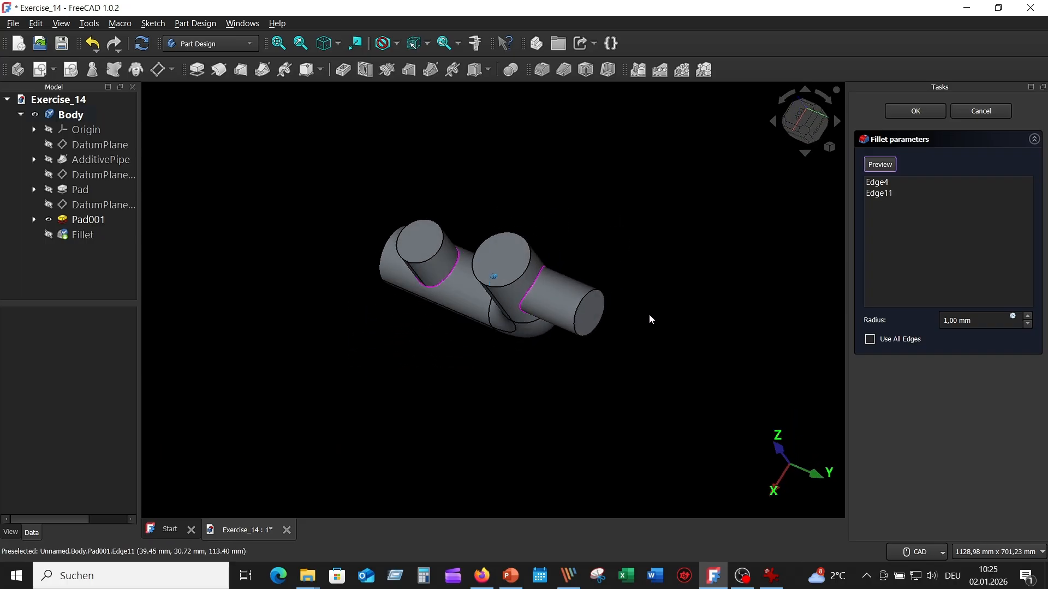
pyautogui.click(1028, 316)
pyautogui.click(1028, 315)
pyautogui.click(1027, 315)
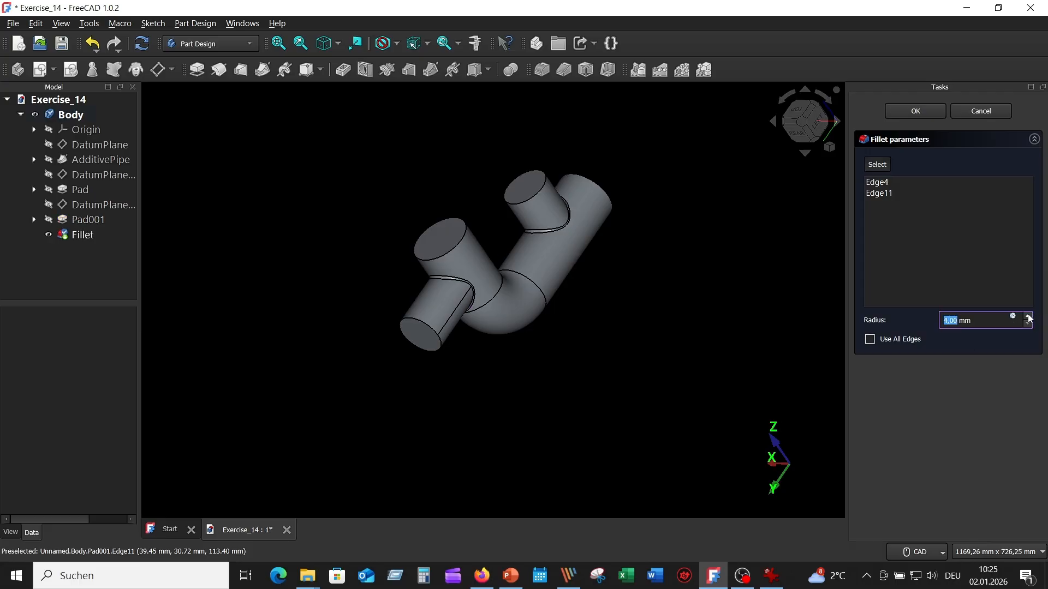
pyautogui.click(1027, 315)
pyautogui.click(1029, 317)
pyautogui.click(995, 324)
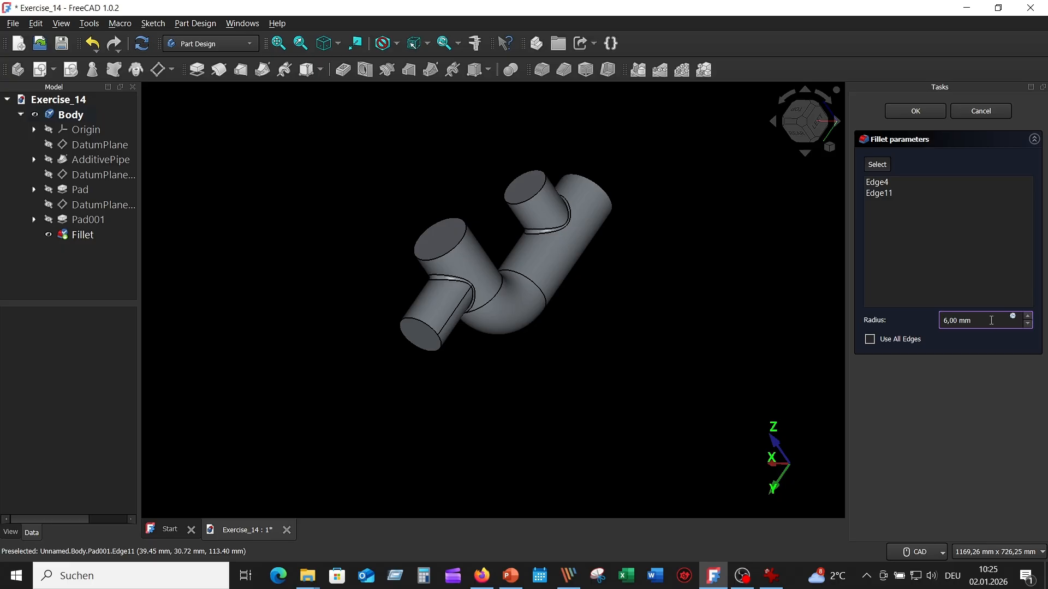
pyautogui.click(925, 112)
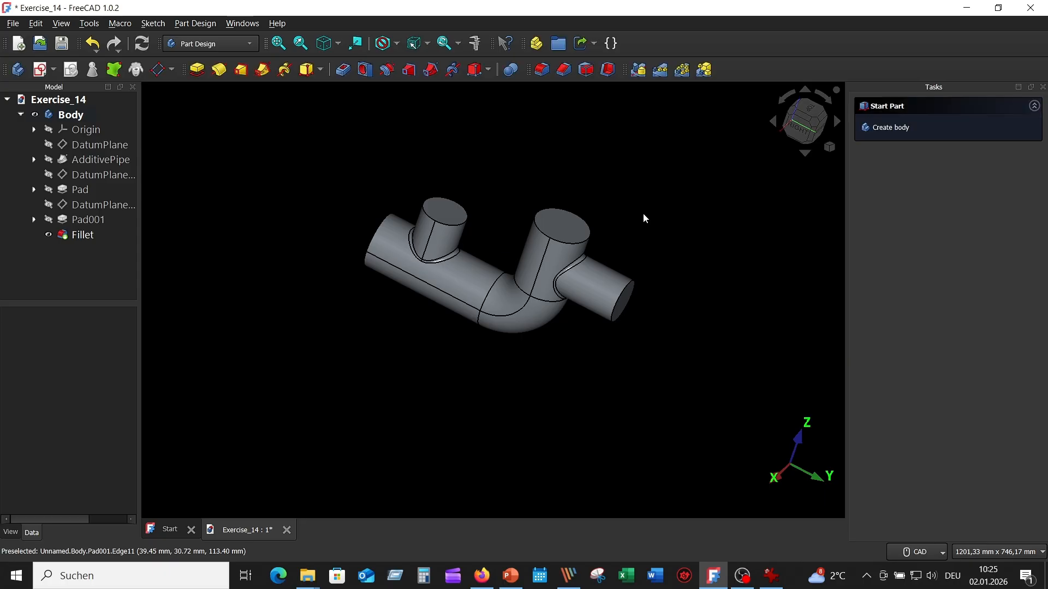
# - Hollow the pipe inwards with a 10 mm wall thickness, leaving the end faces of the main pipe and both branches open
pyautogui.click(611, 73)
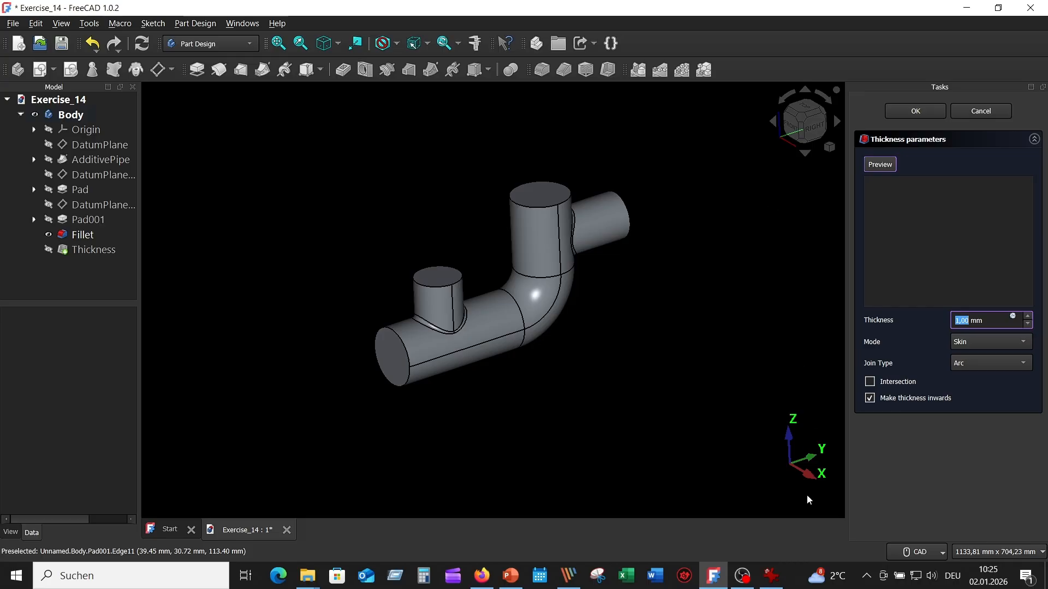
pyautogui.click(771, 576)
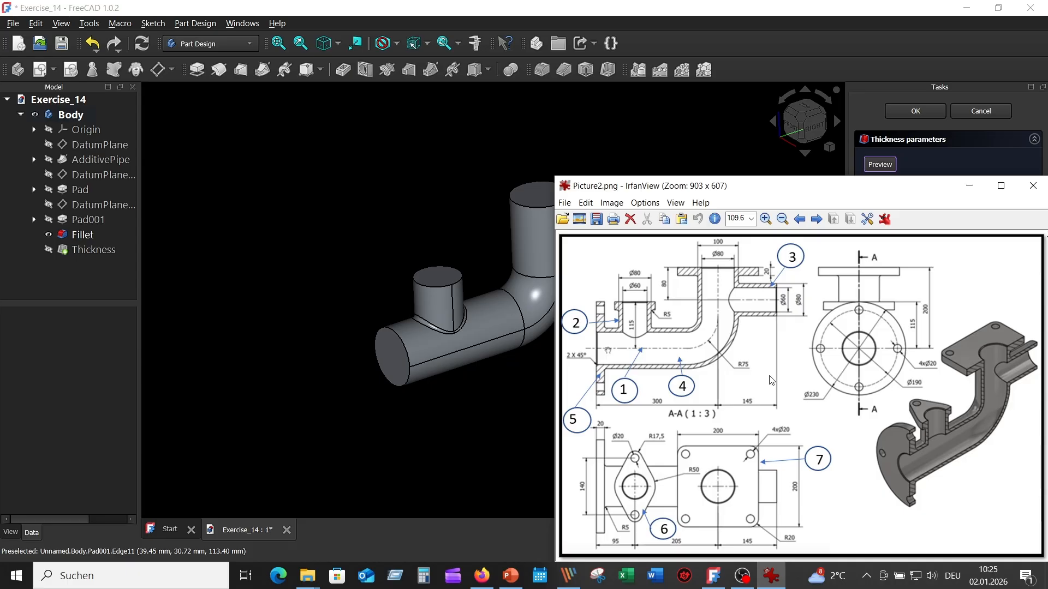
pyautogui.click(709, 134)
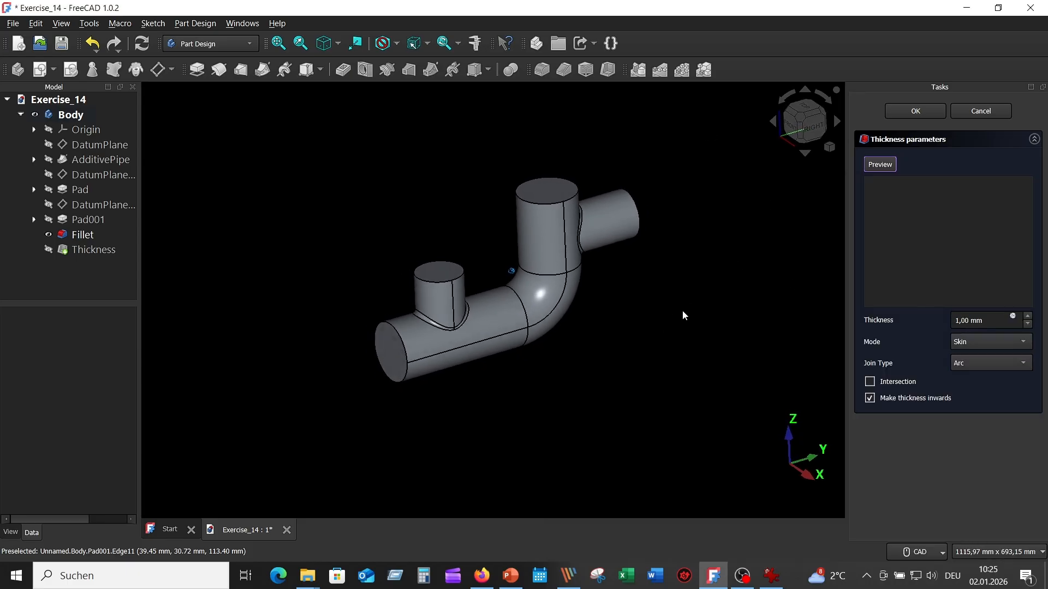
pyautogui.click(403, 355)
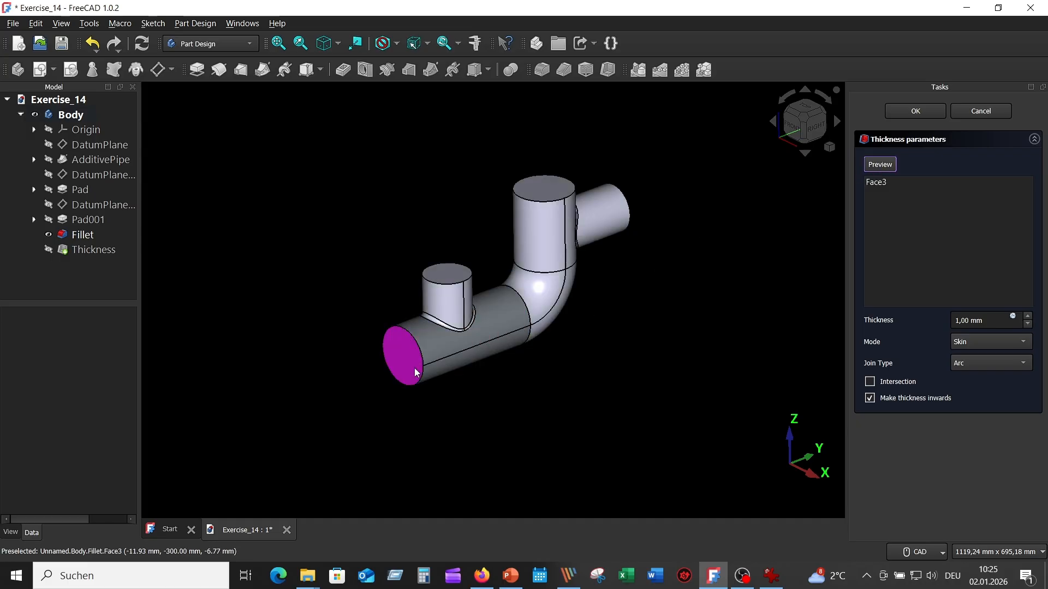
pyautogui.click(447, 273)
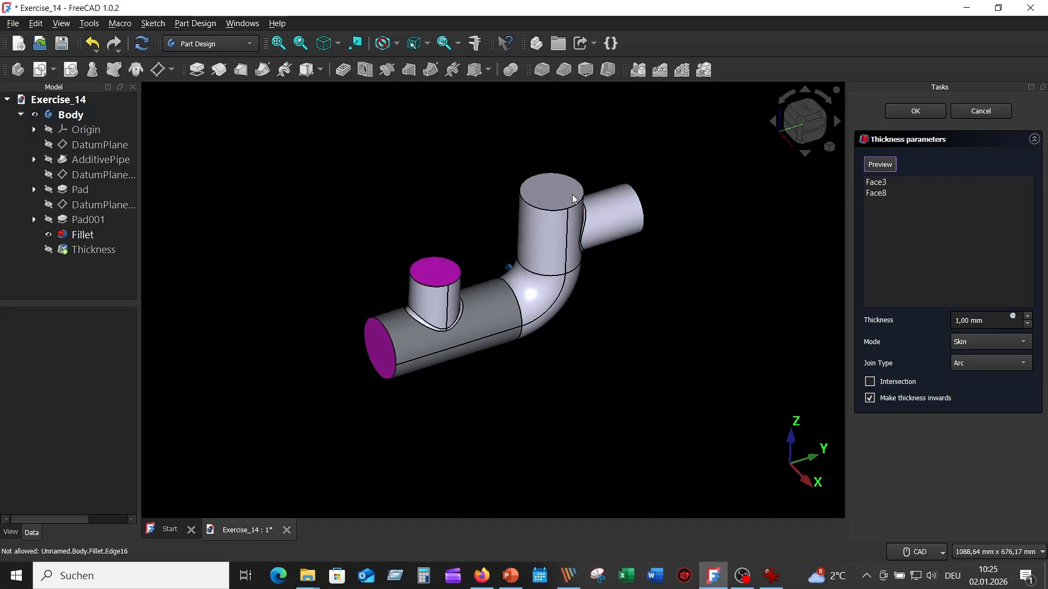
pyautogui.click(546, 189)
pyautogui.moveTo(546, 189); pyautogui.dragTo(614, 244, button='middle')
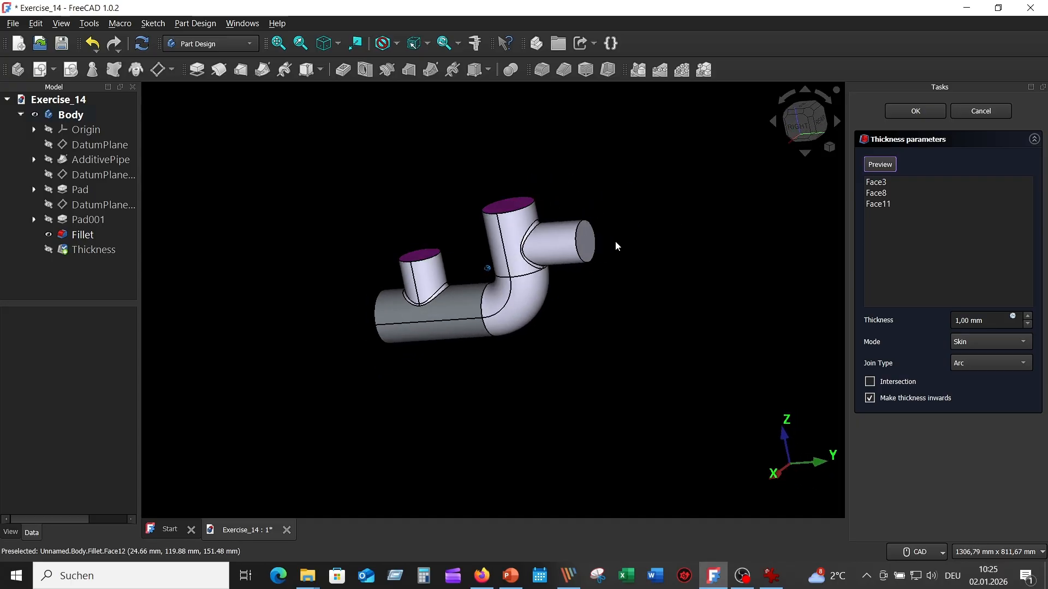
pyautogui.click(592, 242)
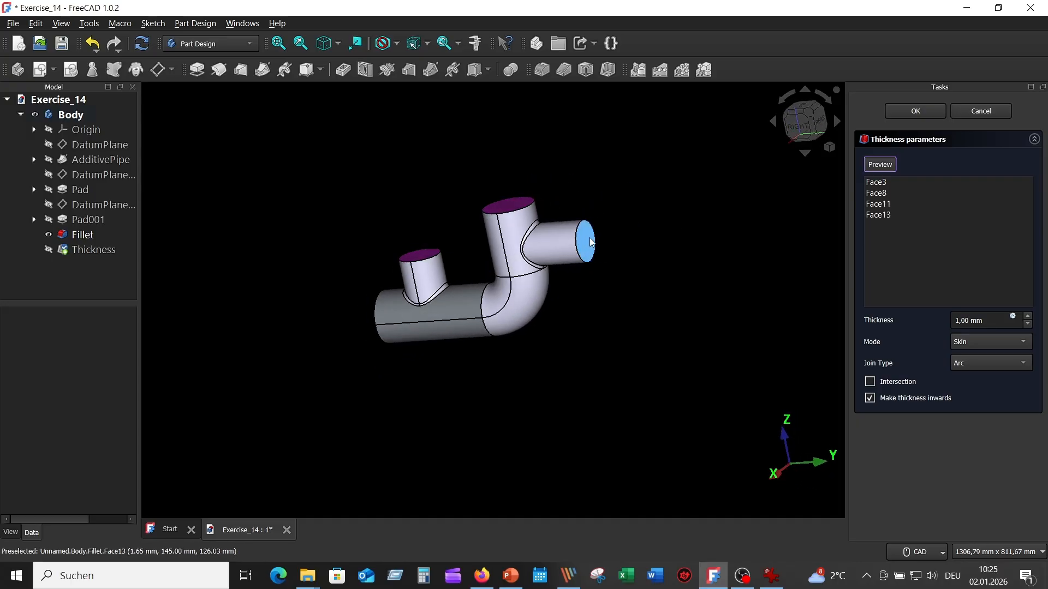
pyautogui.click(958, 319)
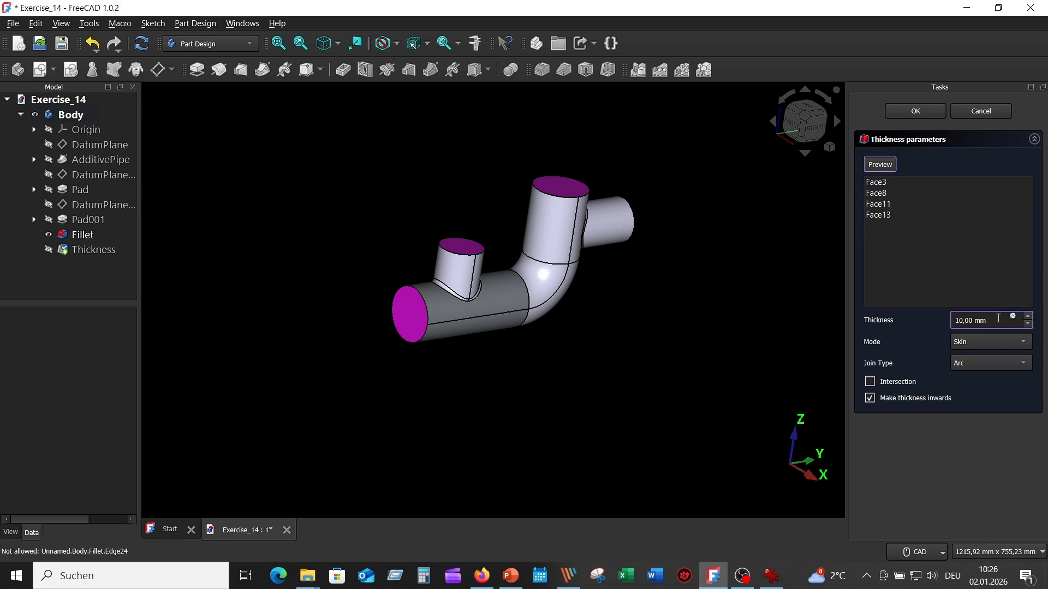
pyautogui.press('Tab')
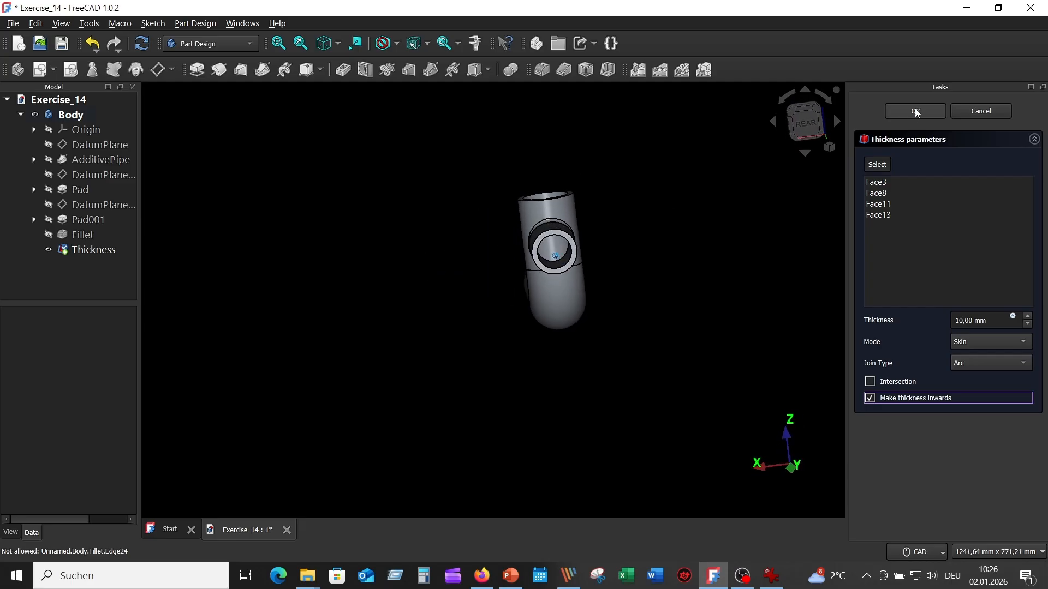
pyautogui.click(916, 113)
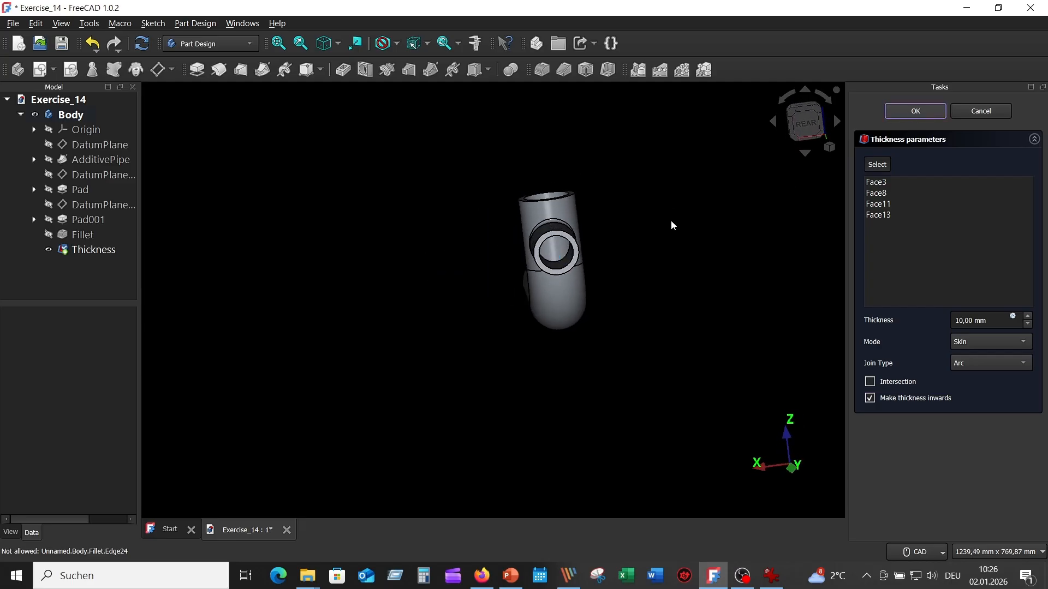
pyautogui.press('0')
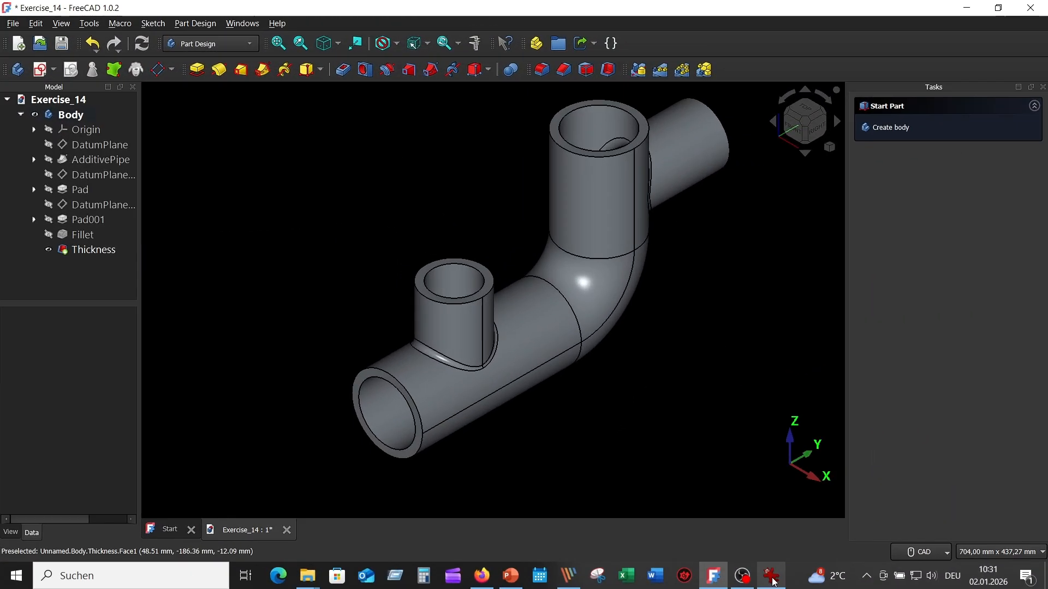
# - Check the round flange in the reference drawing and create a sketch on the ring-shaped end face of the horizontal pipe
pyautogui.click(771, 576)
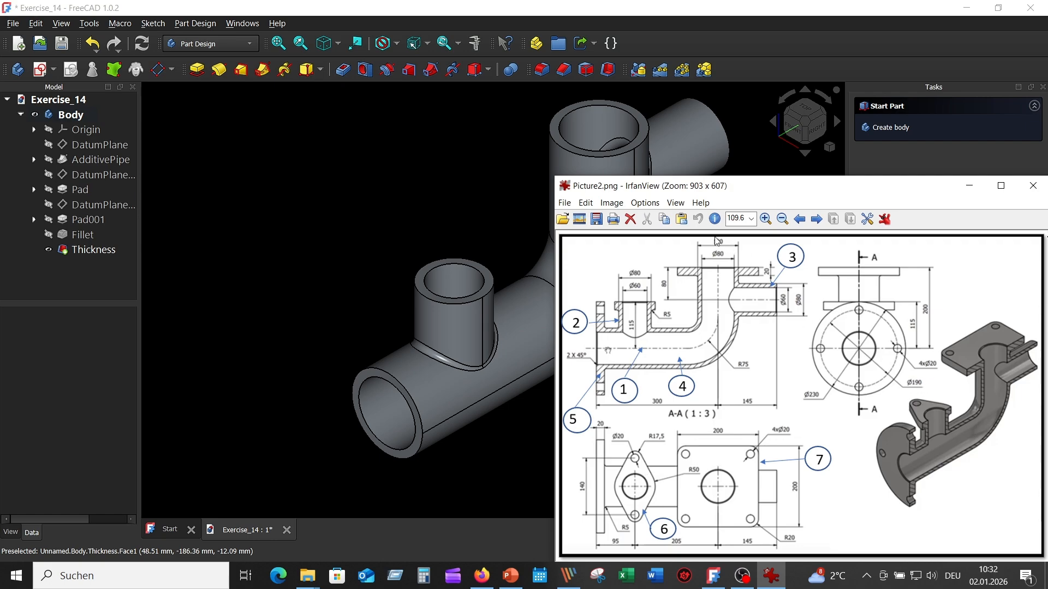
pyautogui.click(493, 453)
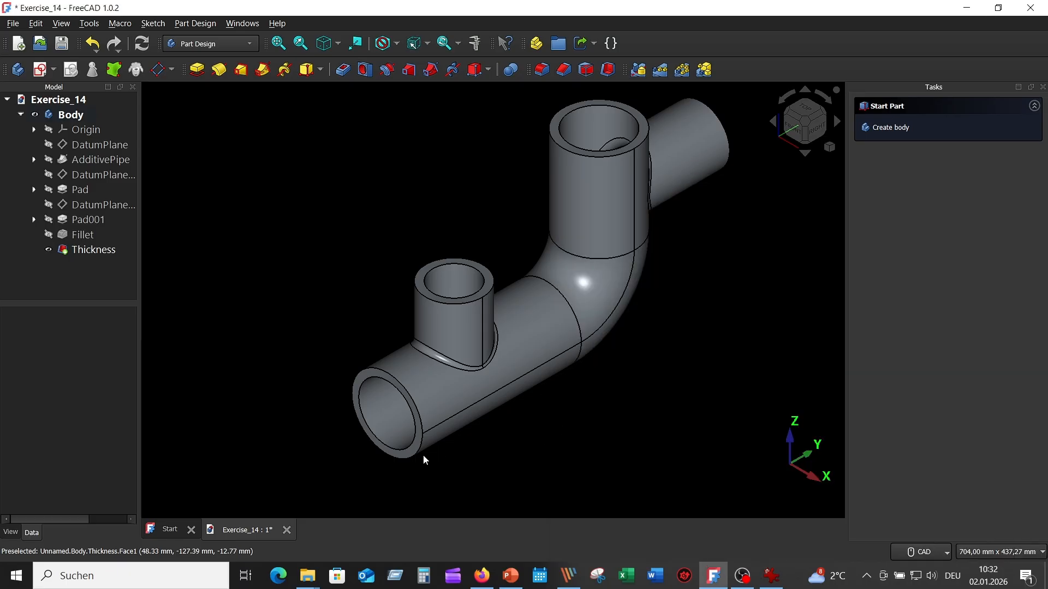
pyautogui.click(395, 455)
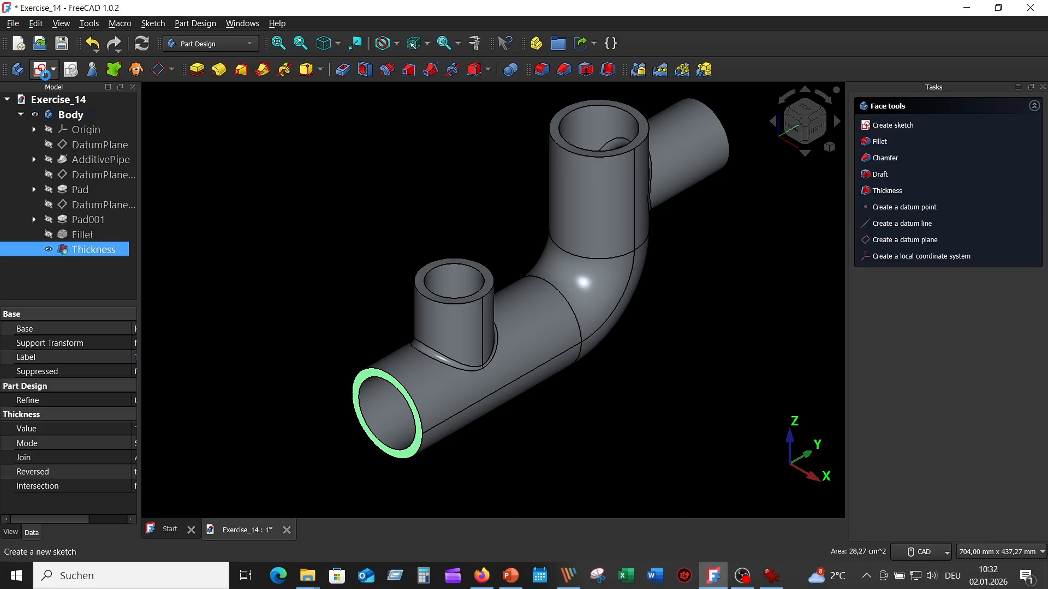
pyautogui.click(43, 71)
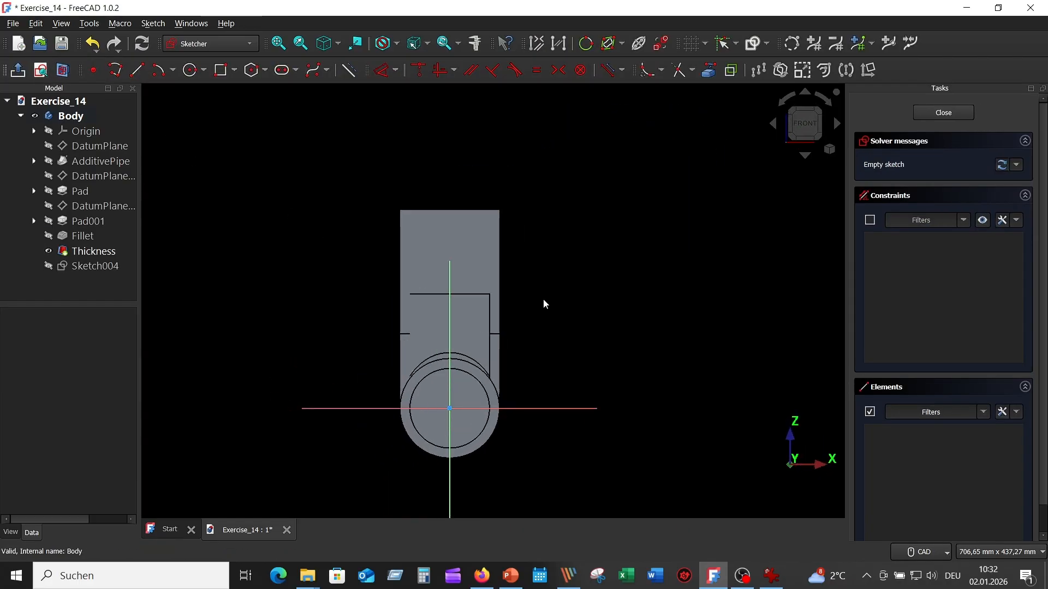
pyautogui.scroll(-2, 615, 206)
pyautogui.scroll(3, 621, 245)
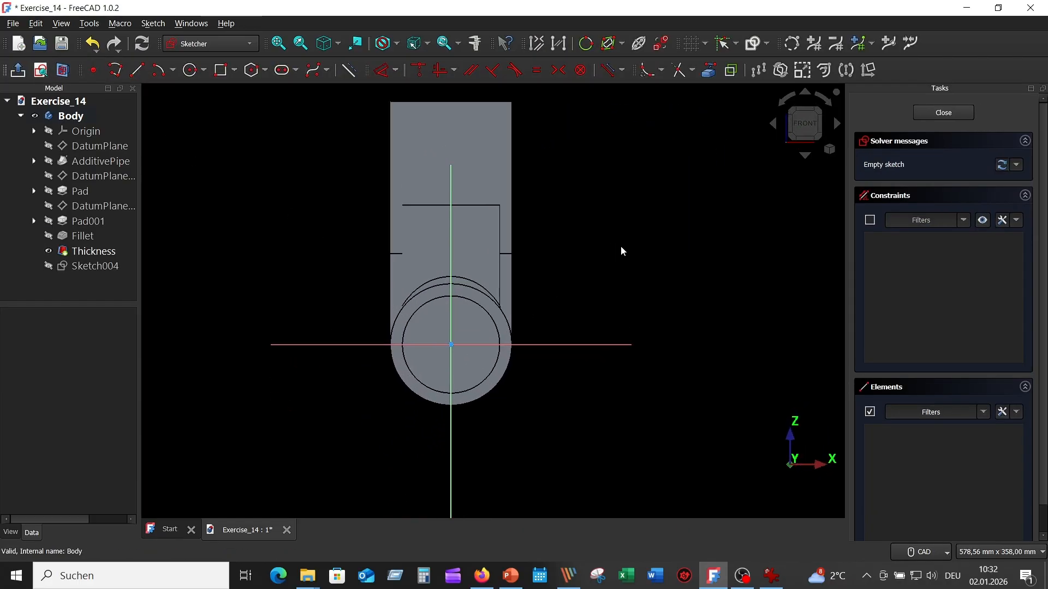
pyautogui.scroll(2, 622, 251)
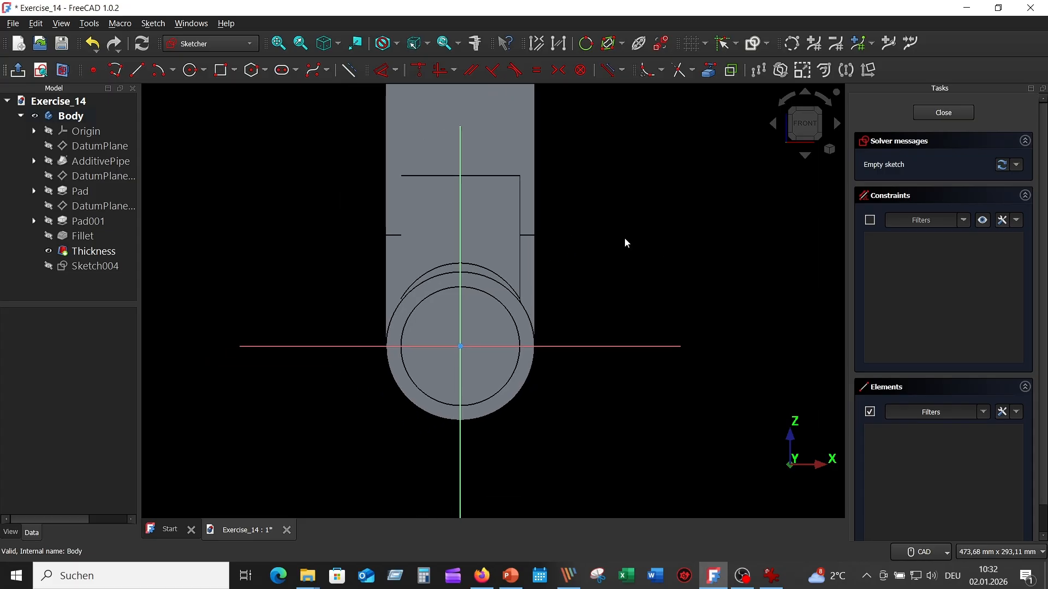
# - Draw two concentric circles with diameters of 230 mm and 100 mm centred on the sketch origin
pyautogui.click(191, 70)
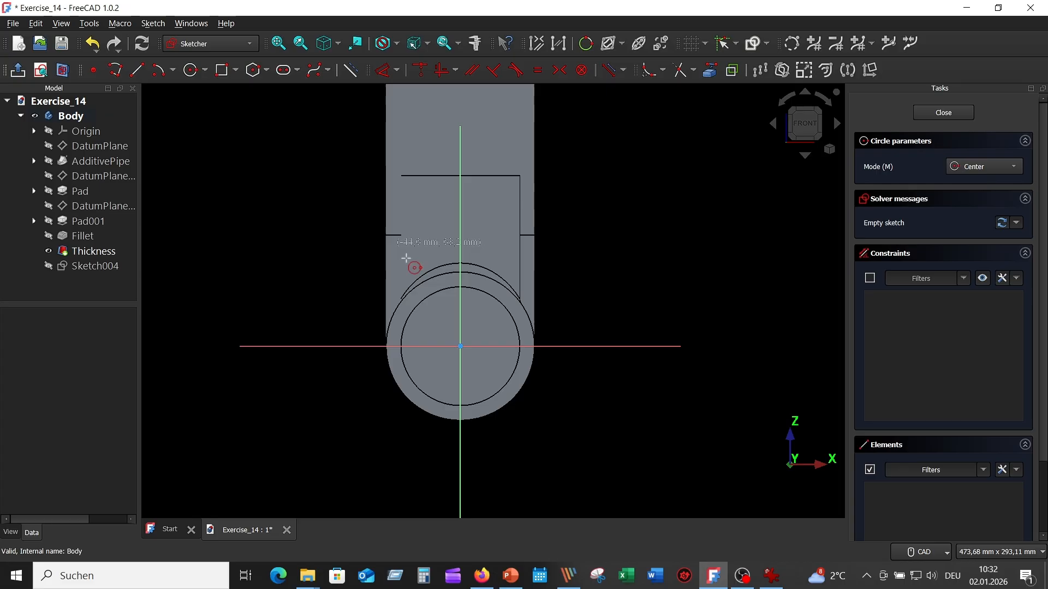
pyautogui.click(461, 346)
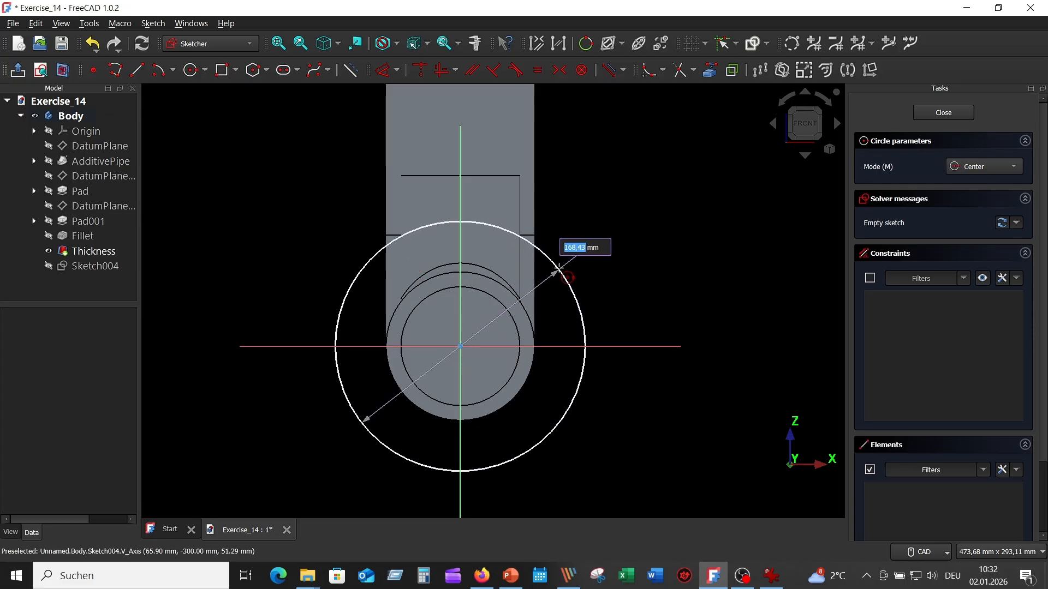
pyautogui.write('230')
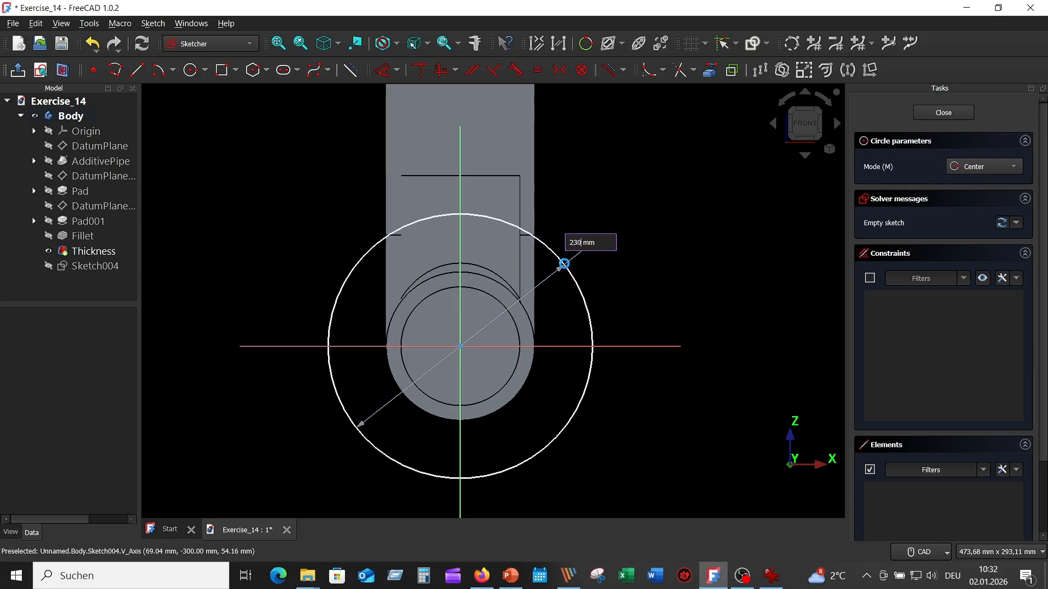
pyautogui.press('Return')
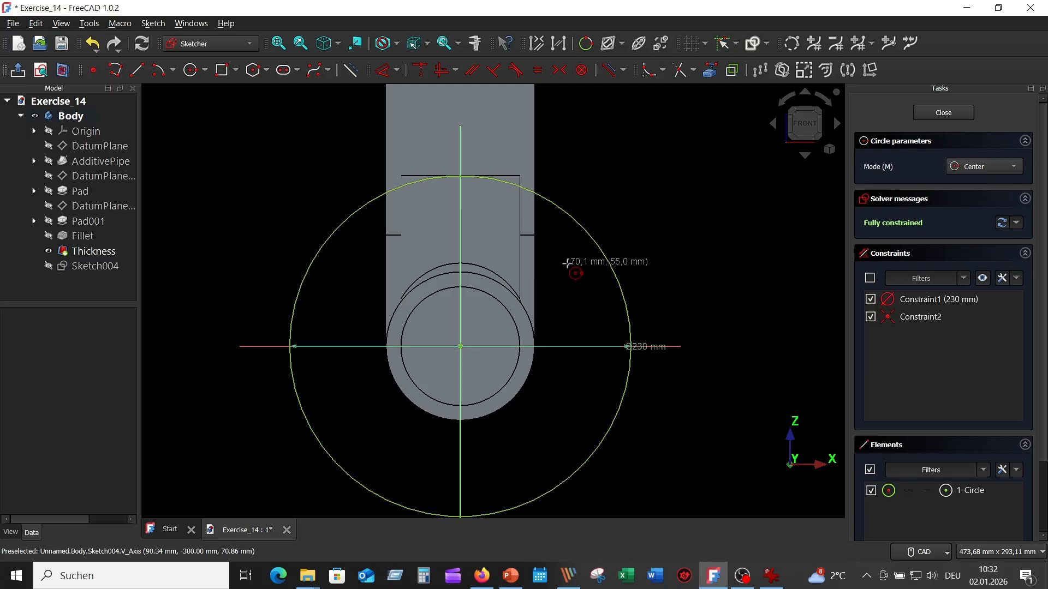
pyautogui.click(462, 347)
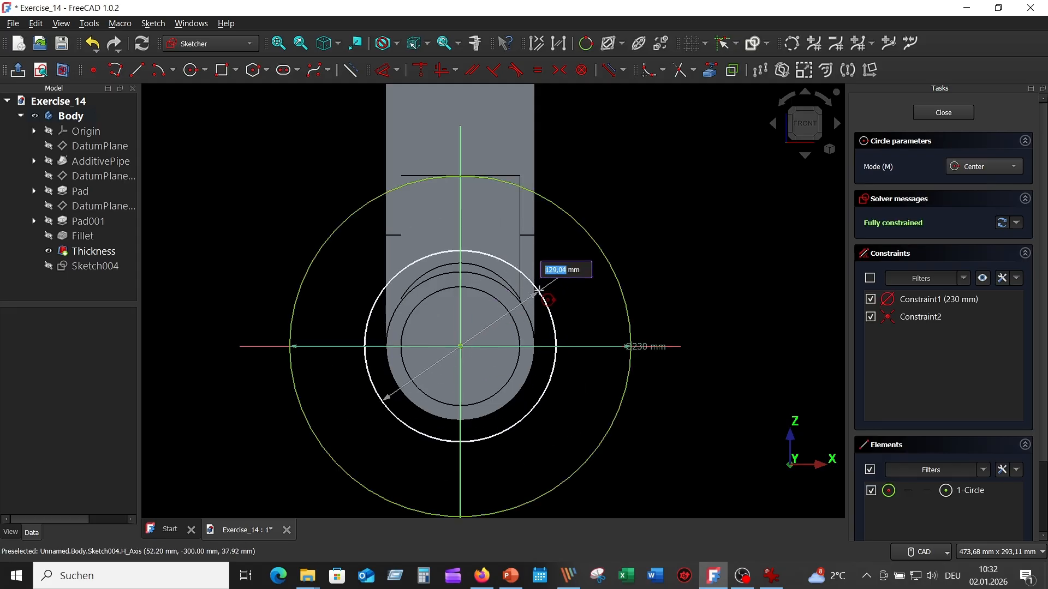
pyautogui.write('100')
pyautogui.press('Return')
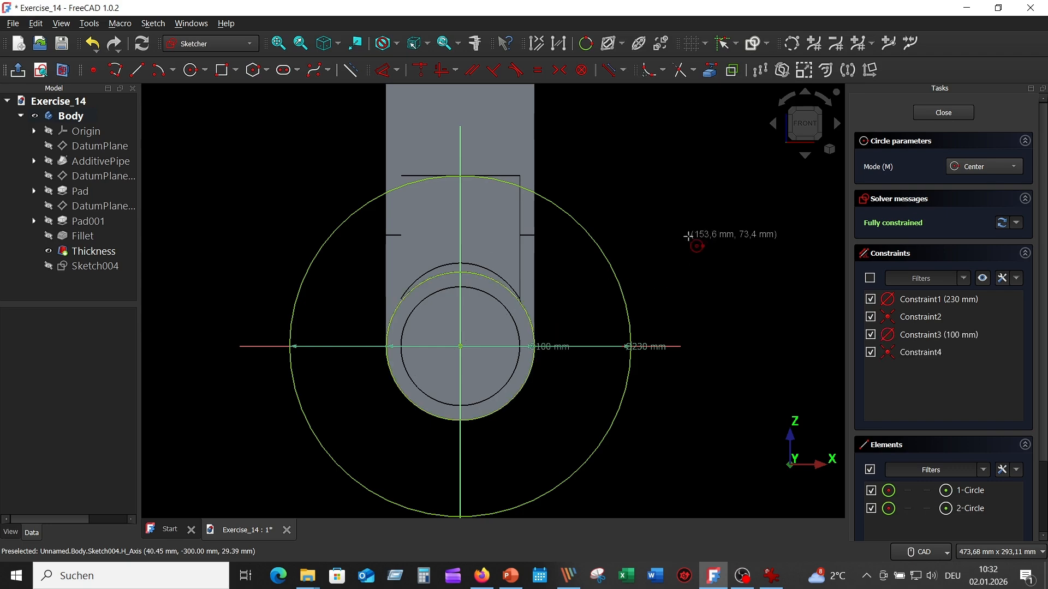
# - Check the bolt holes in the reference drawing and draw a 20 mm diameter circle on the vertical axis, above the pipe opening
pyautogui.rightClick(693, 178)
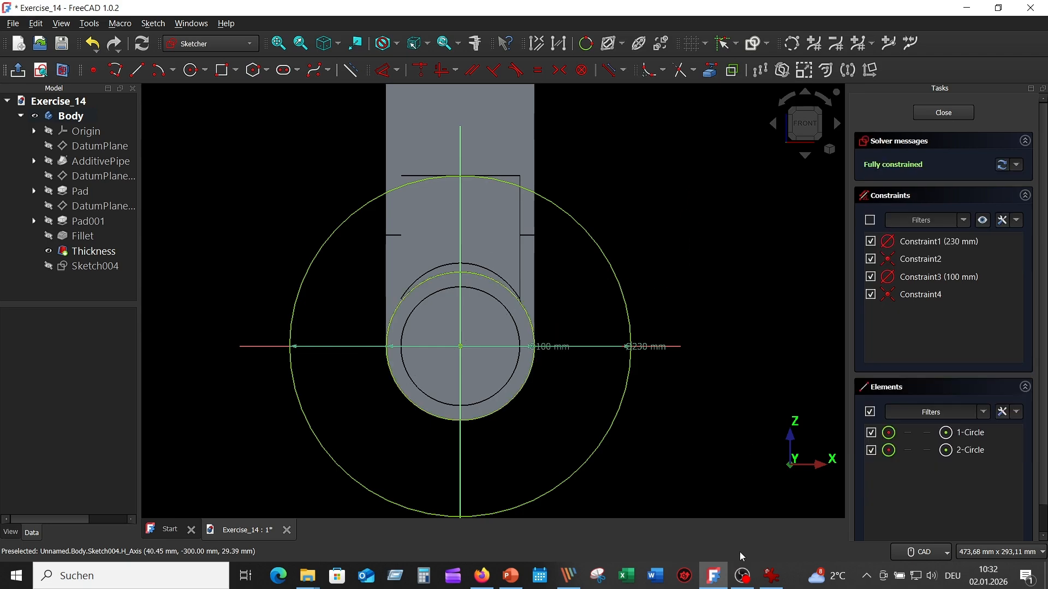
pyautogui.click(771, 576)
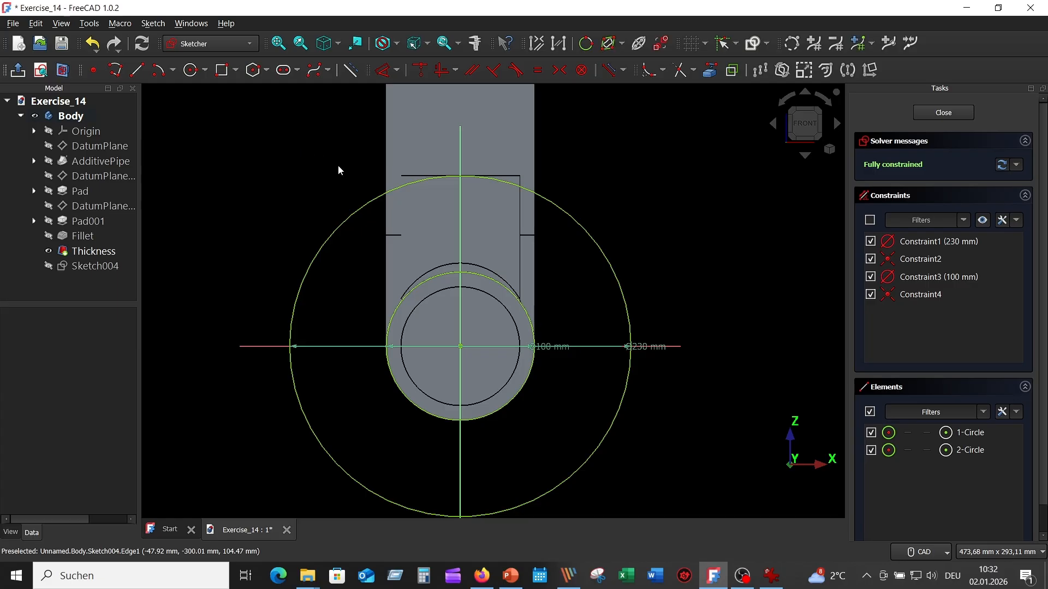
pyautogui.click(191, 70)
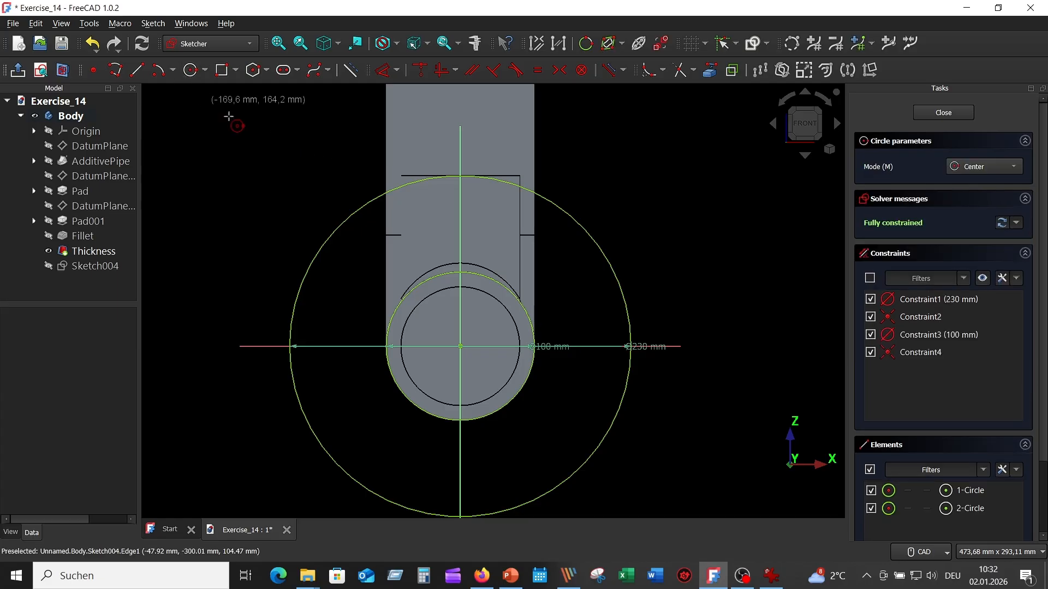
pyautogui.click(460, 204)
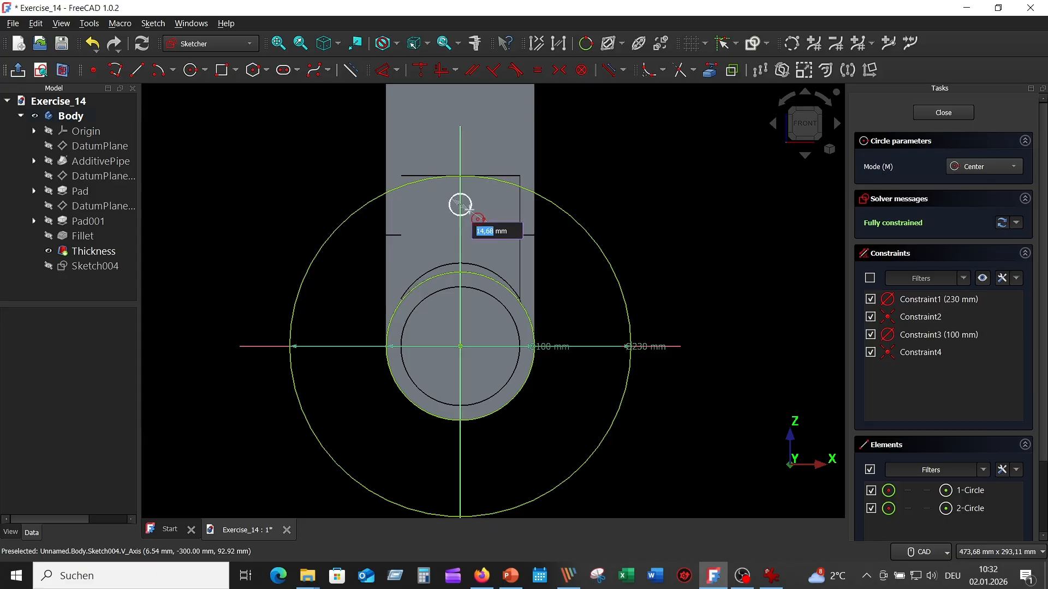
pyautogui.write('20')
pyautogui.press('Return')
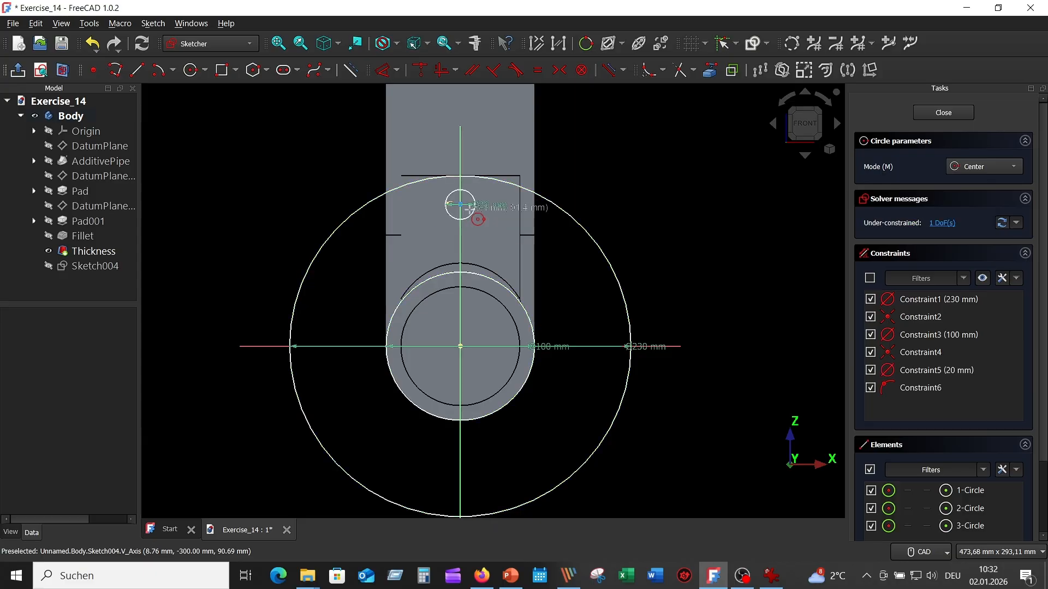
pyautogui.rightClick(633, 160)
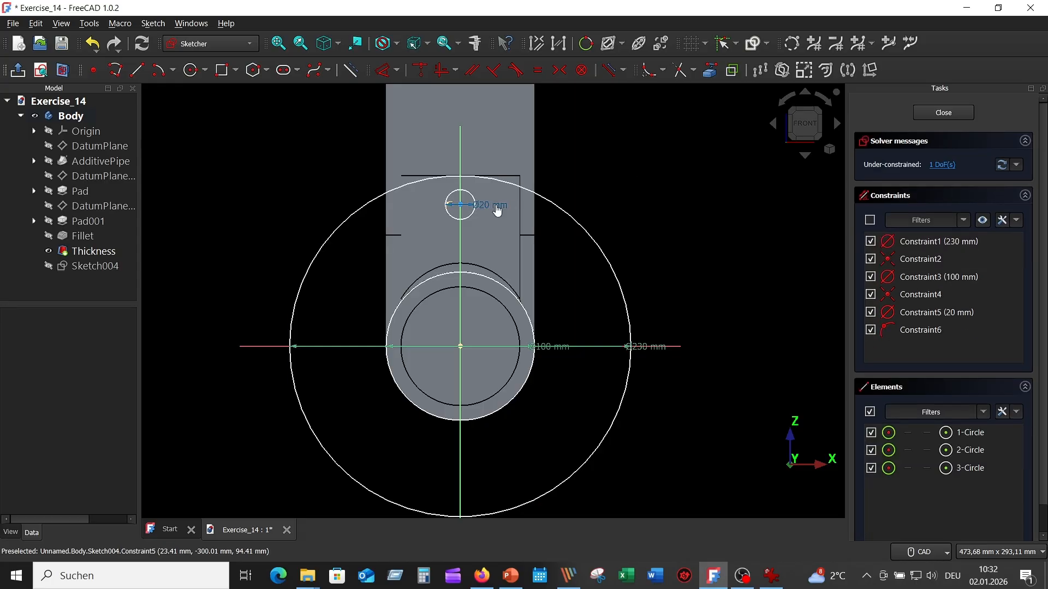
pyautogui.moveTo(496, 208); pyautogui.dragTo(585, 159)
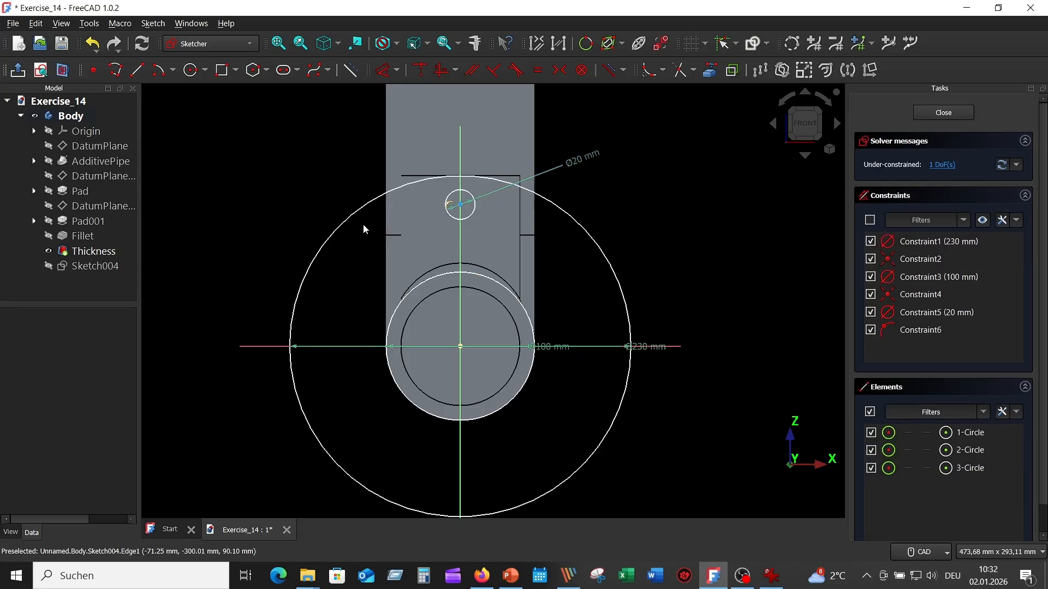
# - Constrain the 20 mm circle's centre to a vertical distance of 190/2 mm from the horizontal axis
pyautogui.click(386, 73)
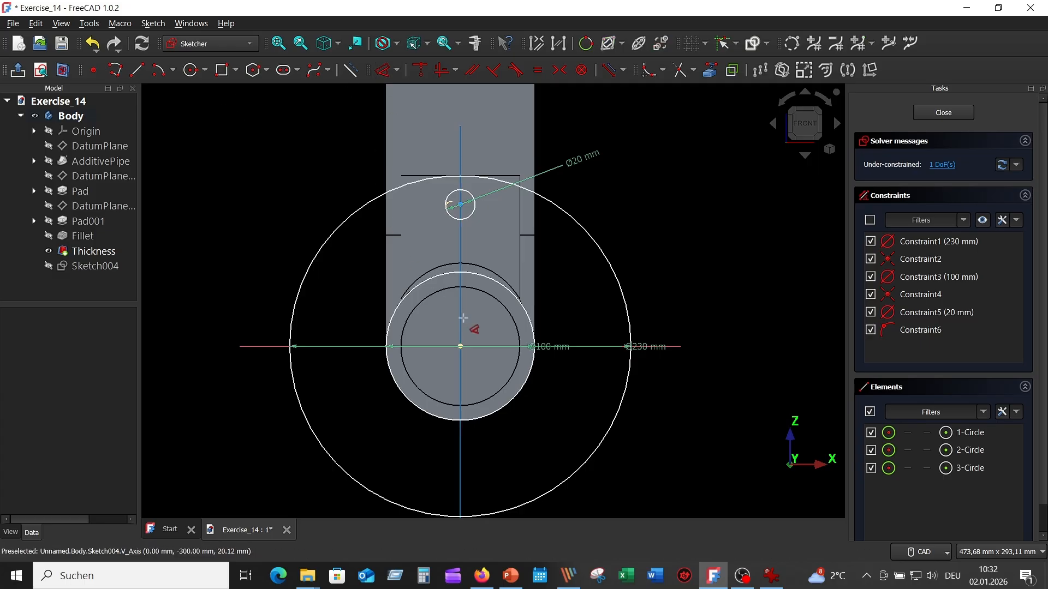
pyautogui.click(475, 347)
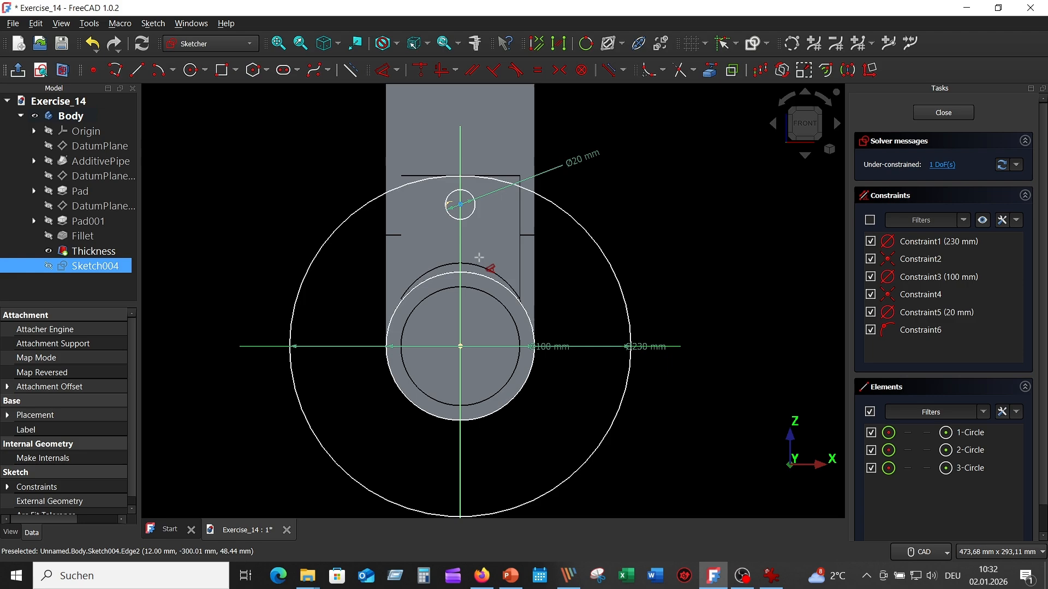
pyautogui.click(460, 205)
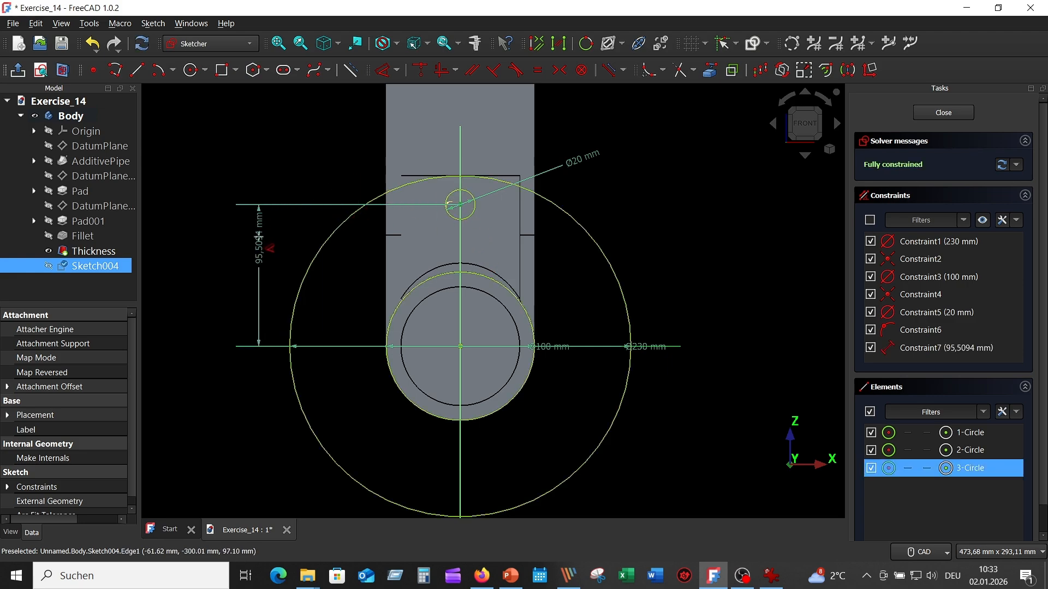
pyautogui.click(257, 238)
pyautogui.write('19')
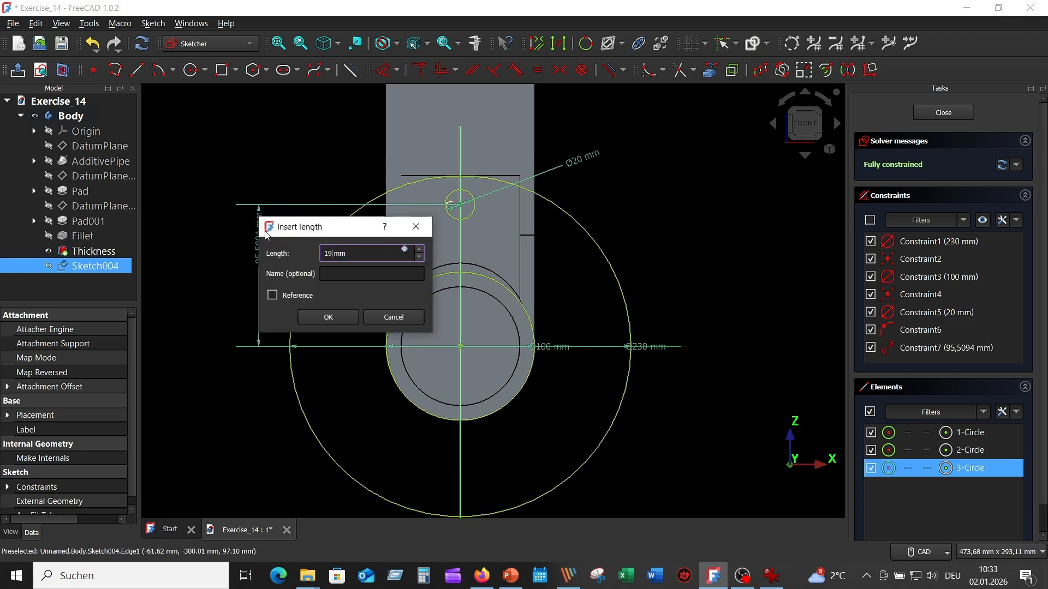
pyautogui.write('0/2')
pyautogui.press('Return')
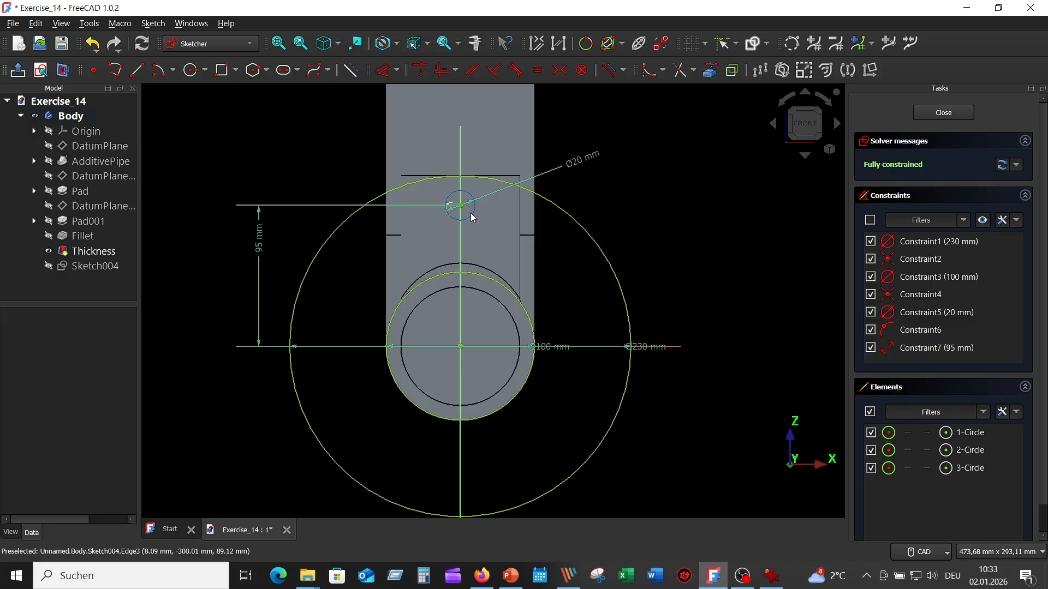
# - Rotate the 20 mm circle about the sketch origin with 3 copies over -270°, applying equal constraints
pyautogui.click(581, 218)
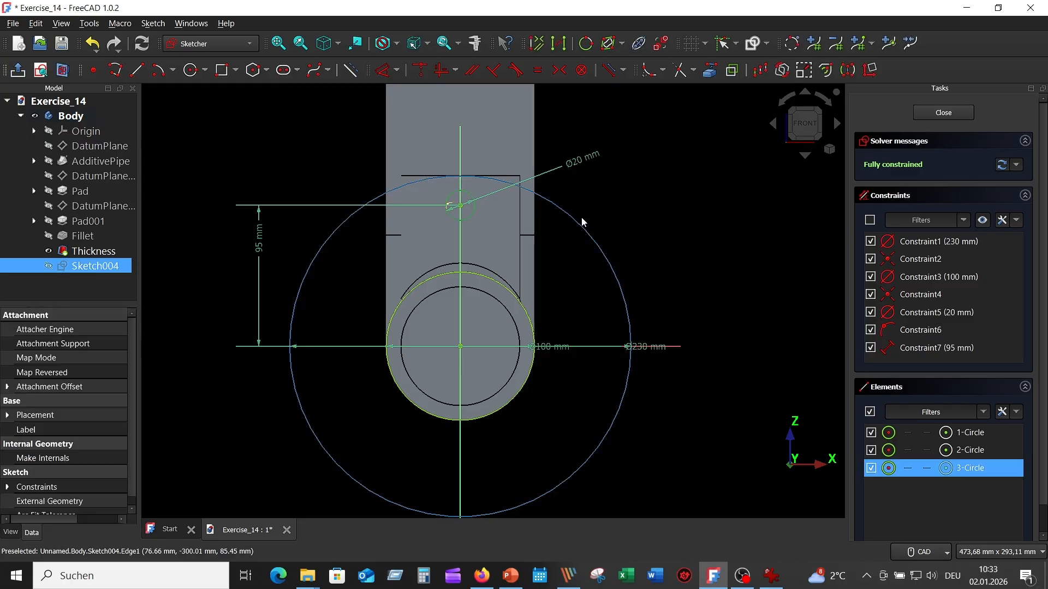
pyautogui.click(783, 70)
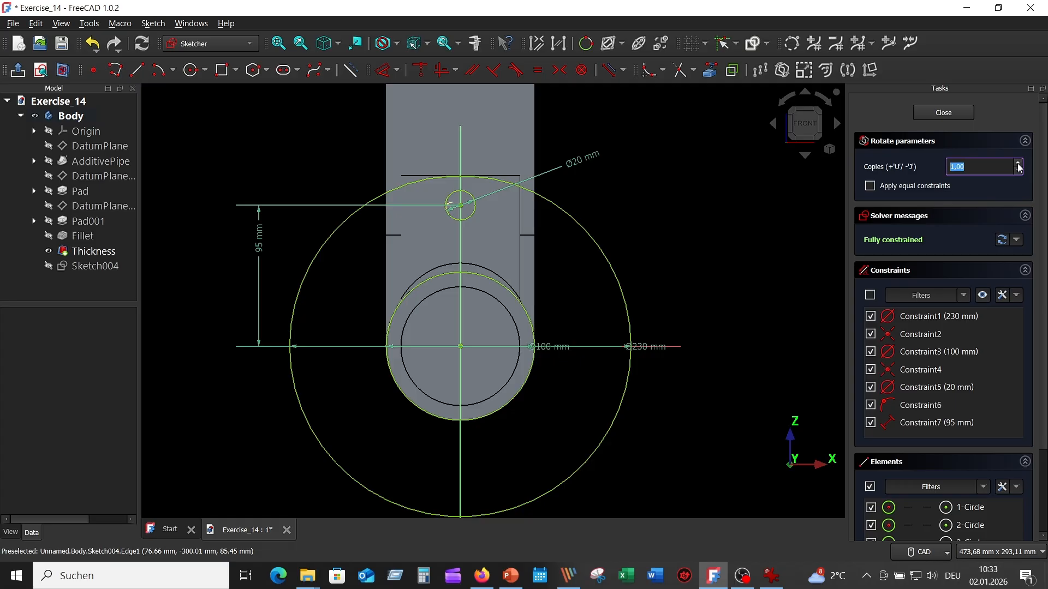
pyautogui.click(874, 186)
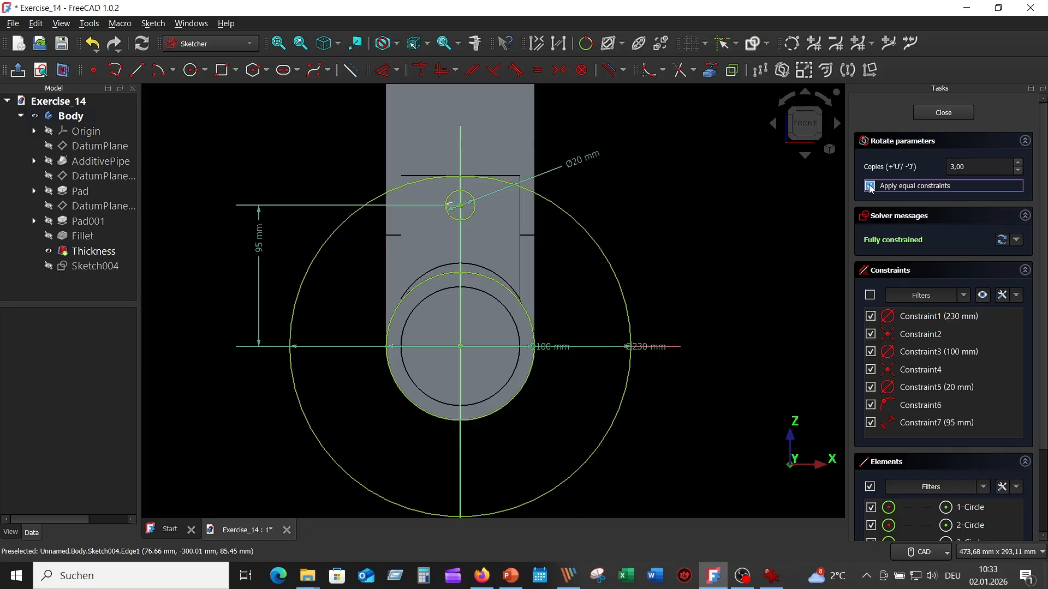
pyautogui.click(460, 346)
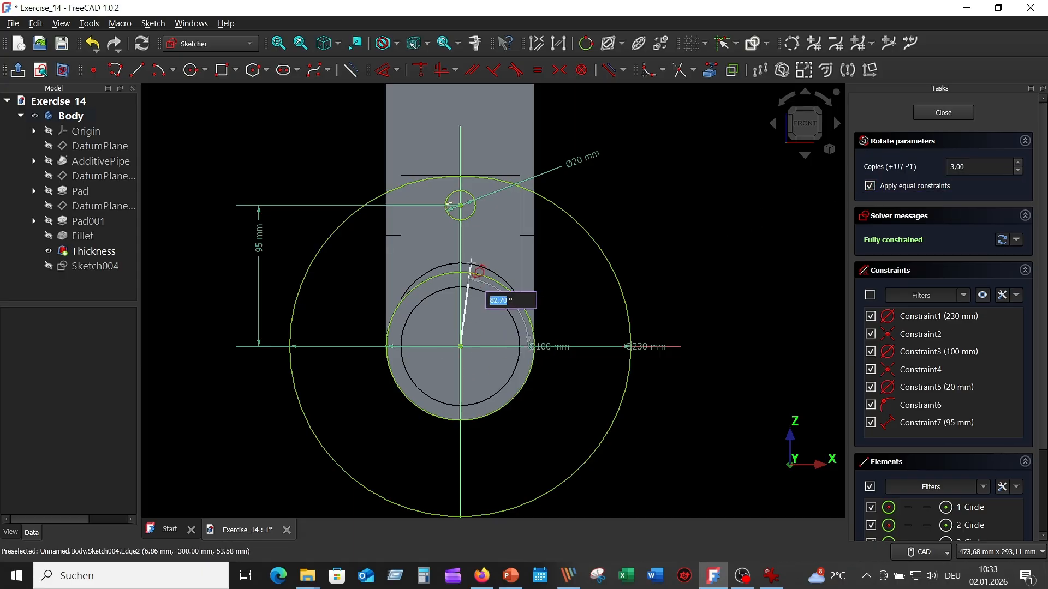
pyautogui.click(461, 230)
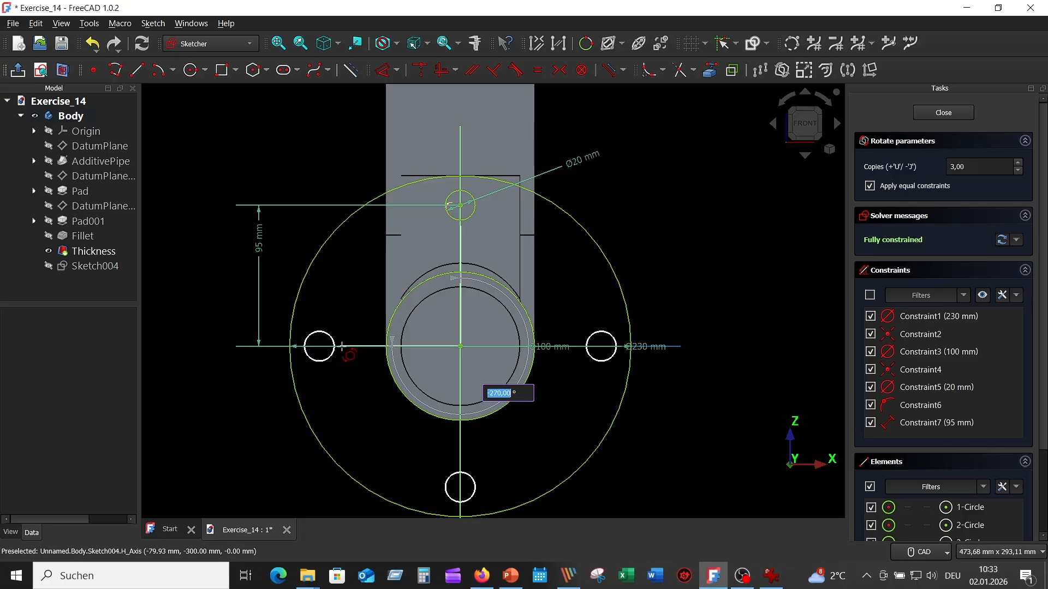
pyautogui.press('BackSpace')
pyautogui.write('-270')
pyautogui.press('Return')
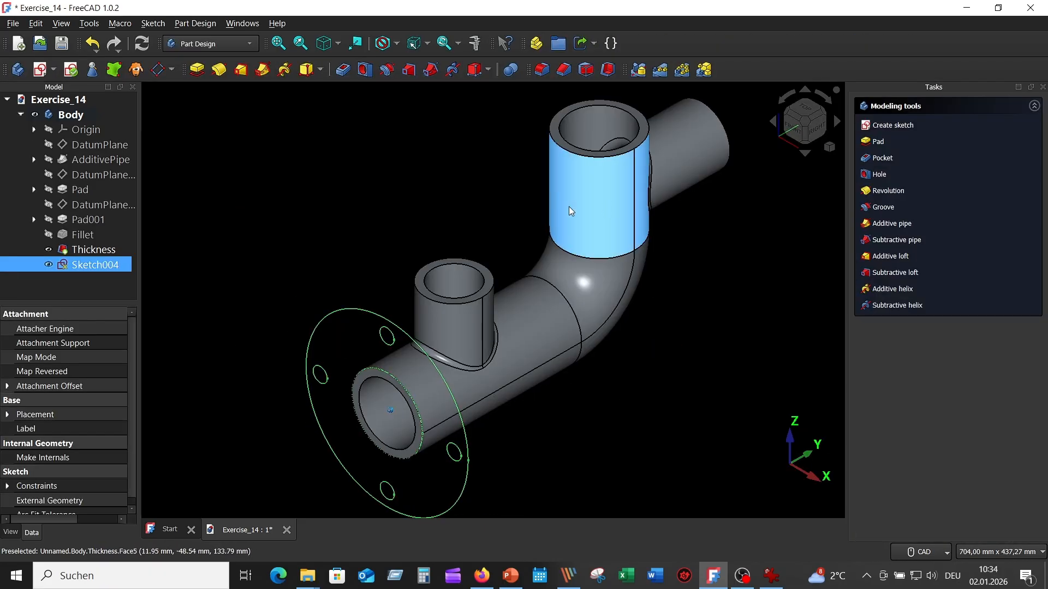
# - Close the flange sketch and pad it 20 mm in the reversed direction
pyautogui.scroll(-2, 451, 201)
pyautogui.moveTo(568, 207)
pyautogui.mouseDown(button='middle')
pyautogui.moveTo(394, 205)
pyautogui.moveTo(308, 152)
pyautogui.mouseUp(button='middle')
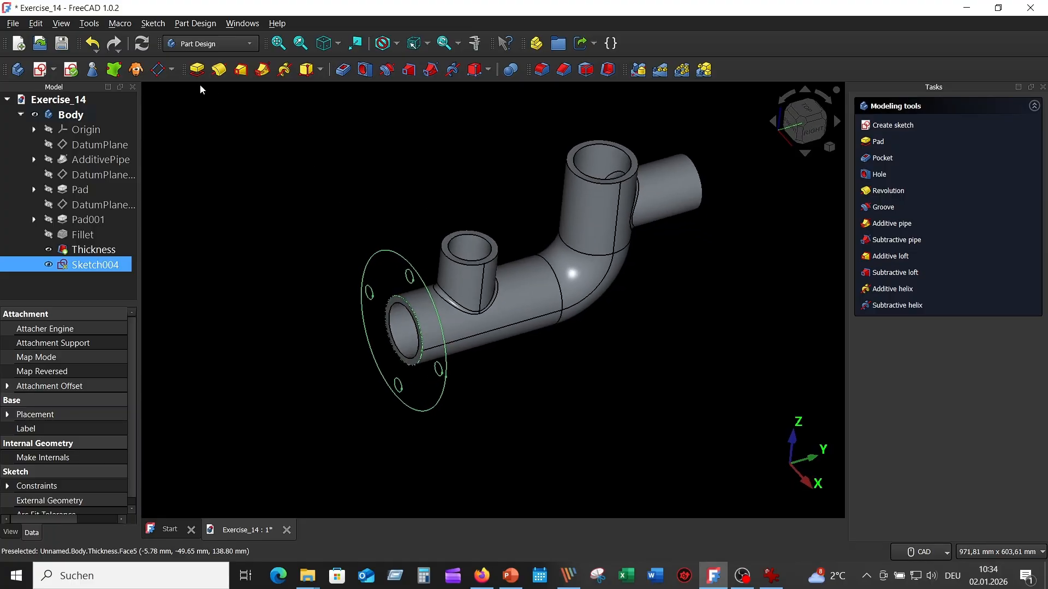
pyautogui.click(198, 70)
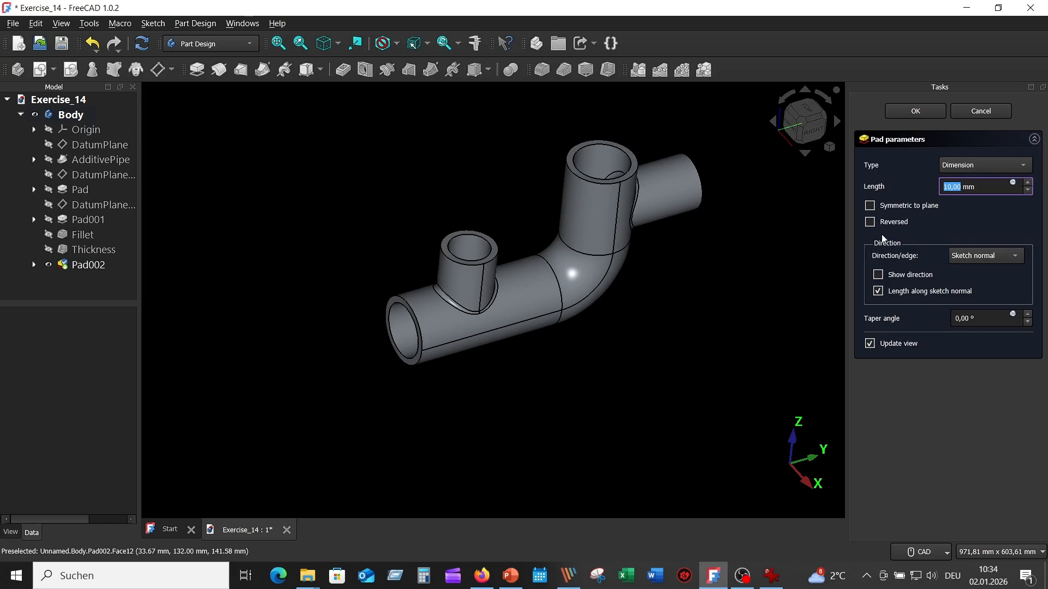
pyautogui.click(870, 222)
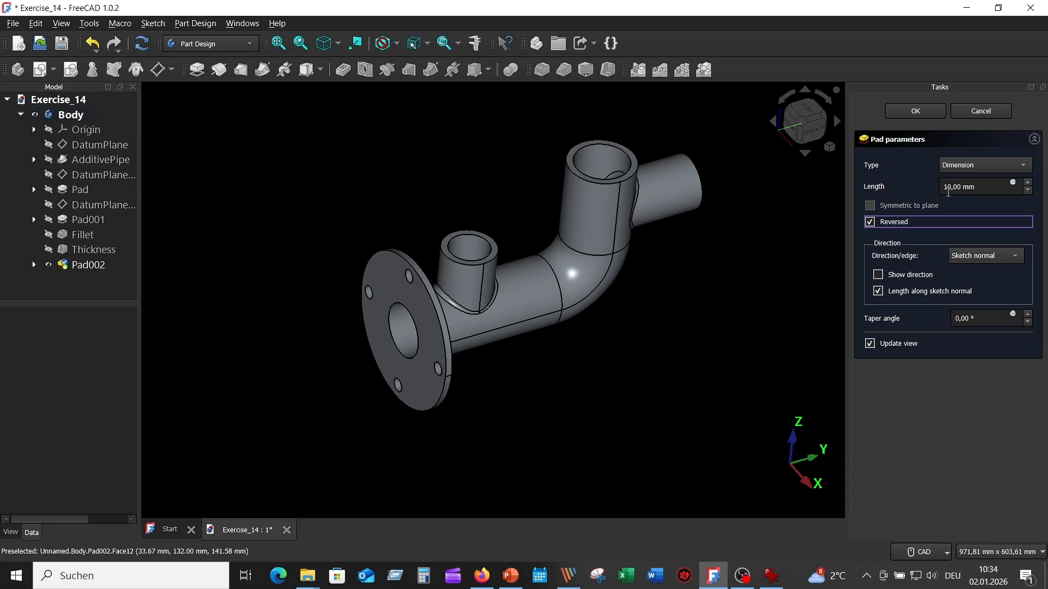
pyautogui.click(945, 187)
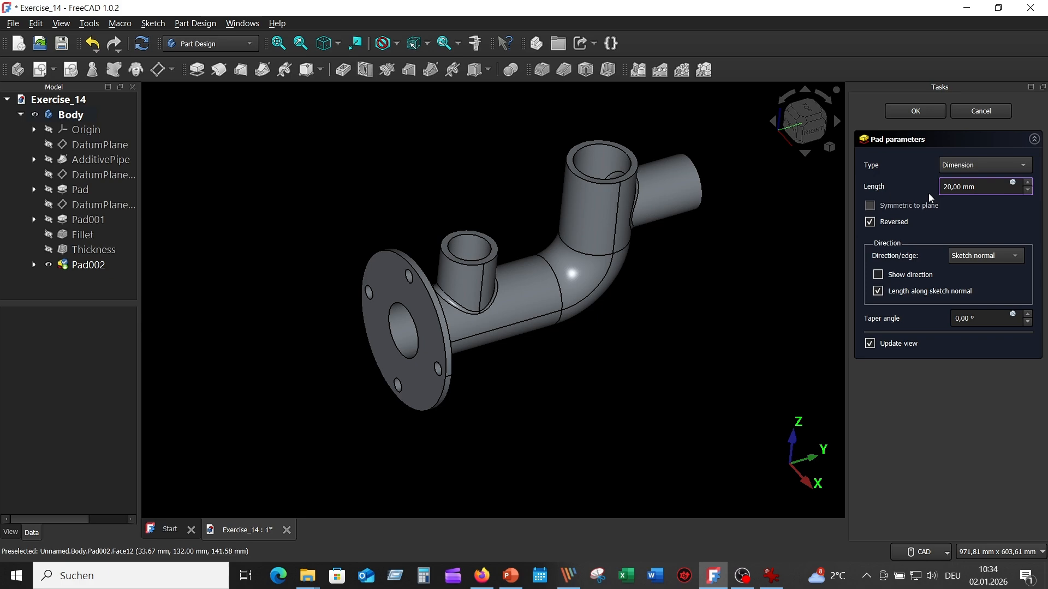
pyautogui.press('Return')
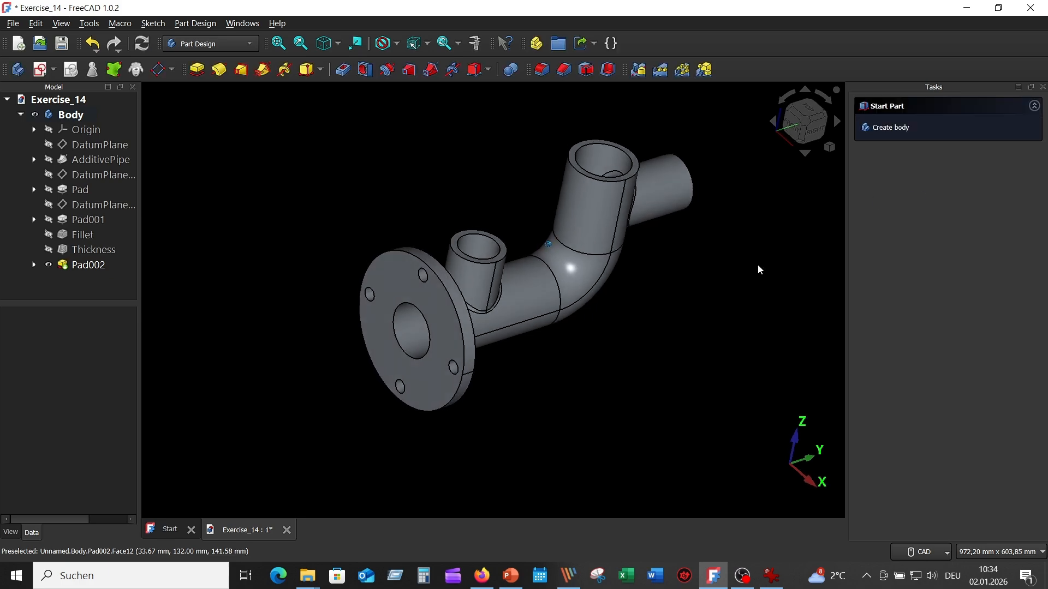
# - Check the oval flange in the reference drawing and create a sketch on the ring-shaped end face of the small upper branch
pyautogui.press('0')
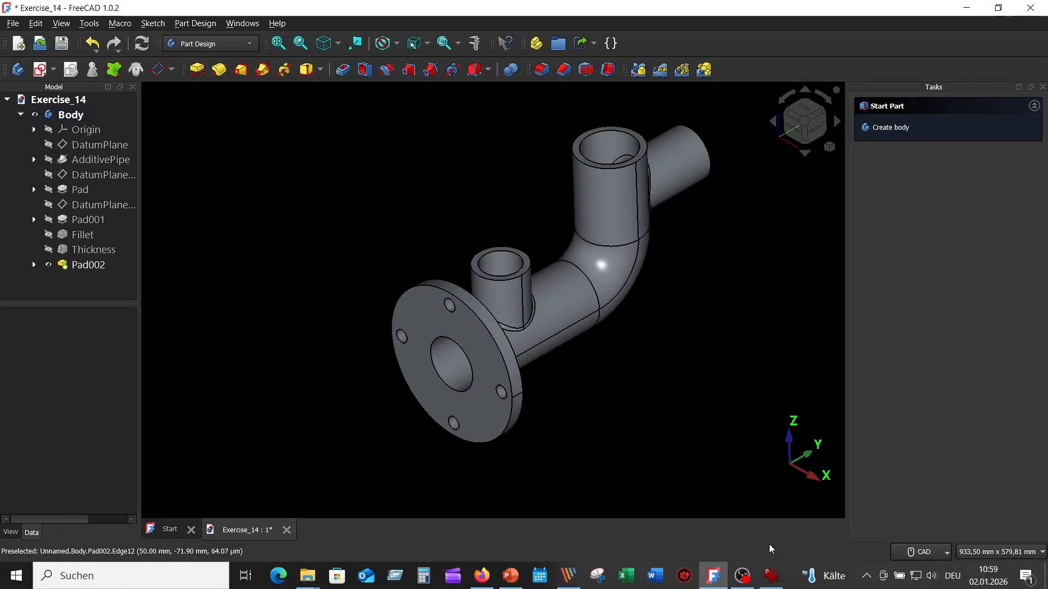
pyautogui.click(773, 575)
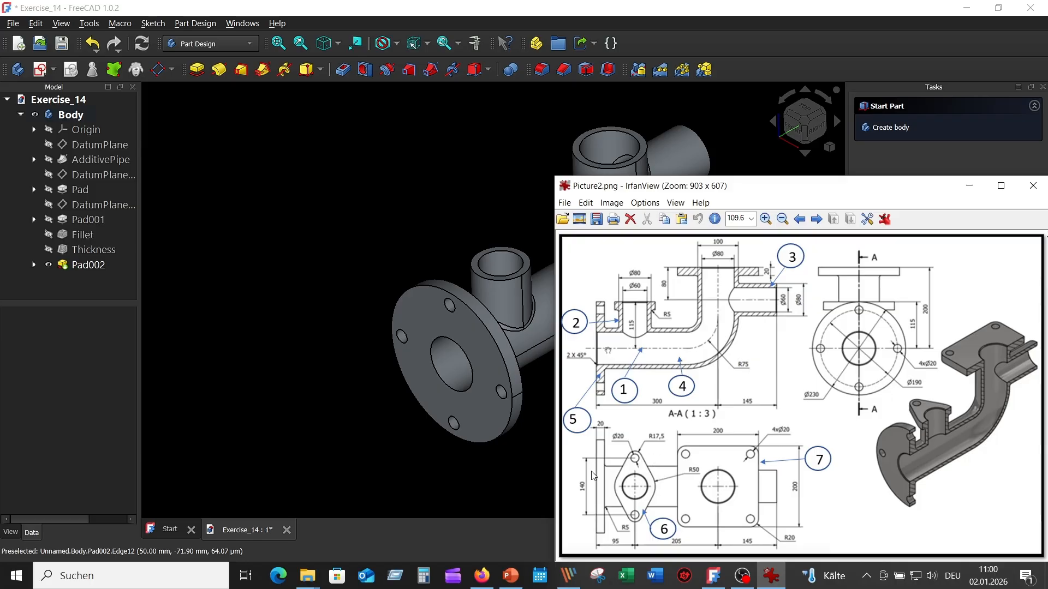
pyautogui.click(363, 216)
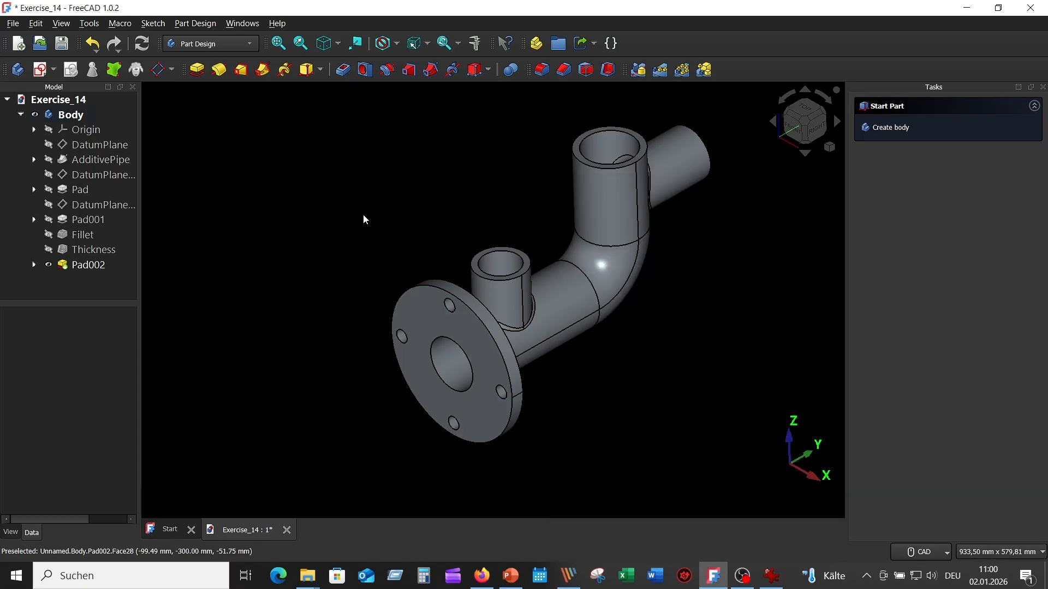
pyautogui.click(523, 258)
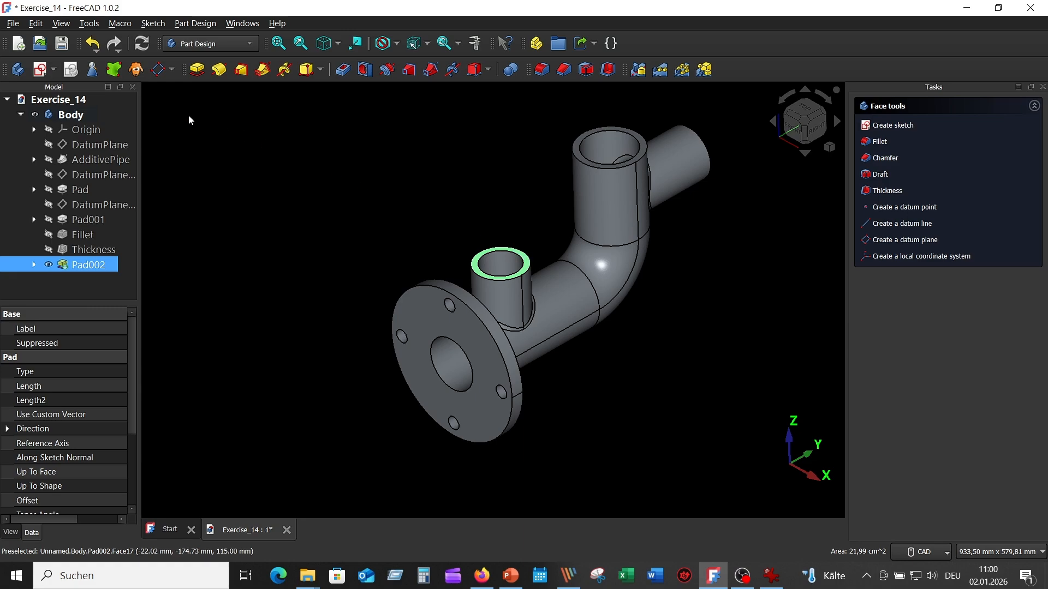
pyautogui.click(44, 70)
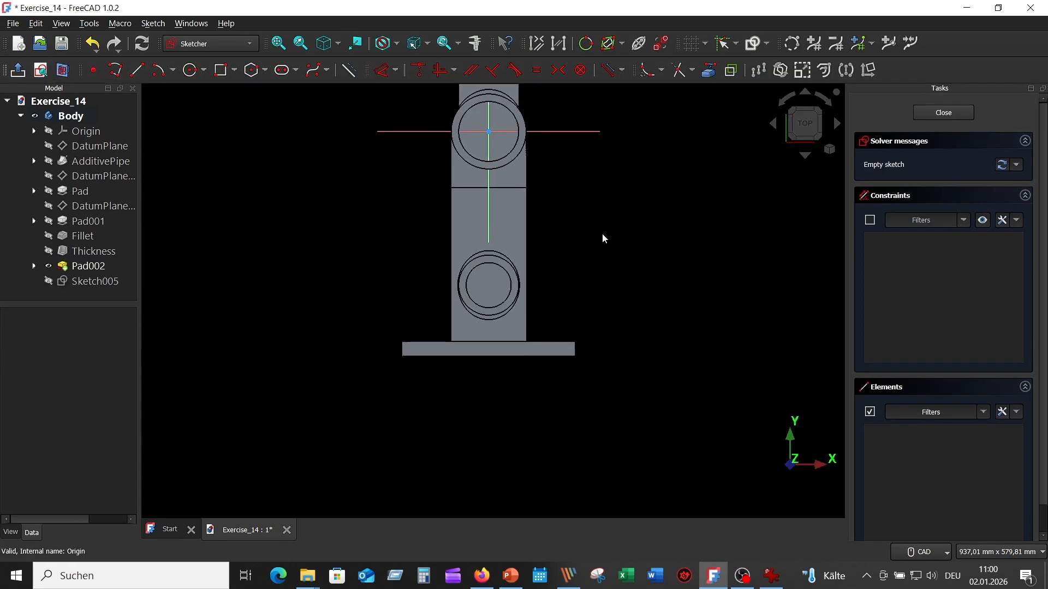
# - Project the small branch's outer end edge into the sketch as external geometry and draw a concentric circle coinciding with it
pyautogui.scroll(4, 603, 238)
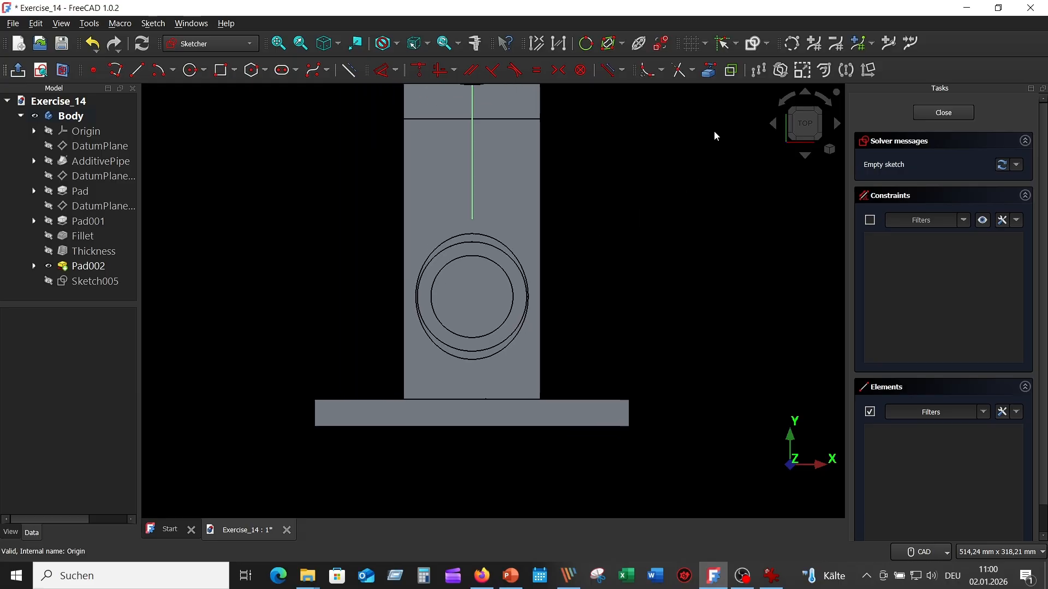
pyautogui.click(709, 70)
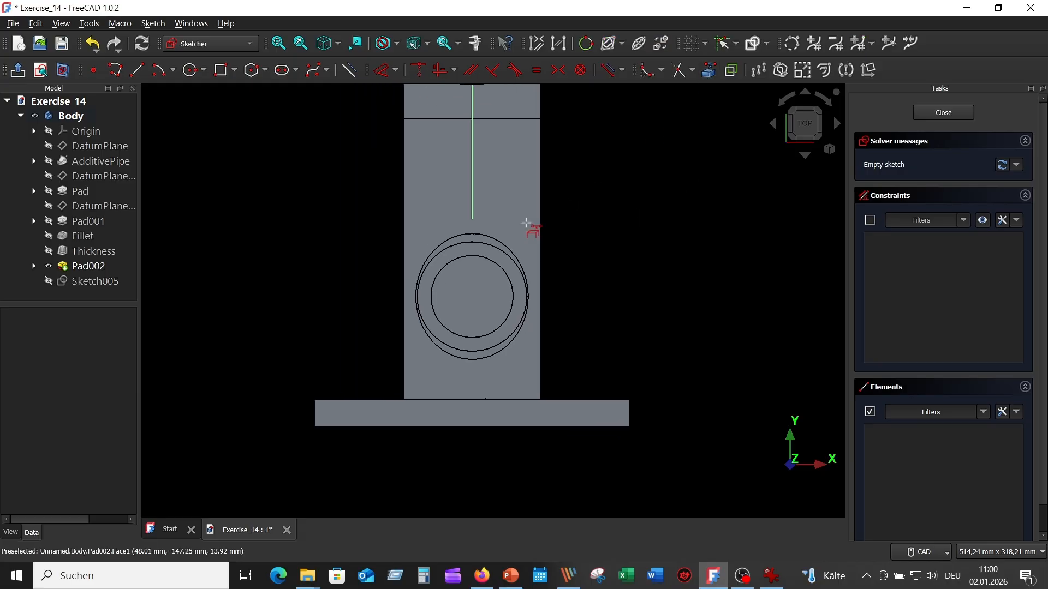
pyautogui.click(500, 254)
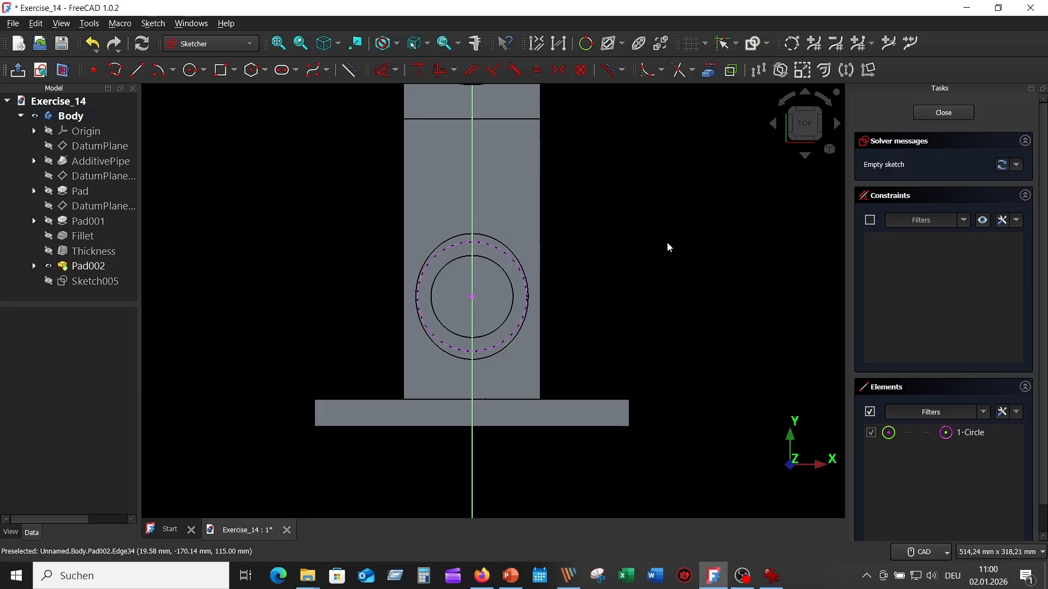
pyautogui.click(191, 71)
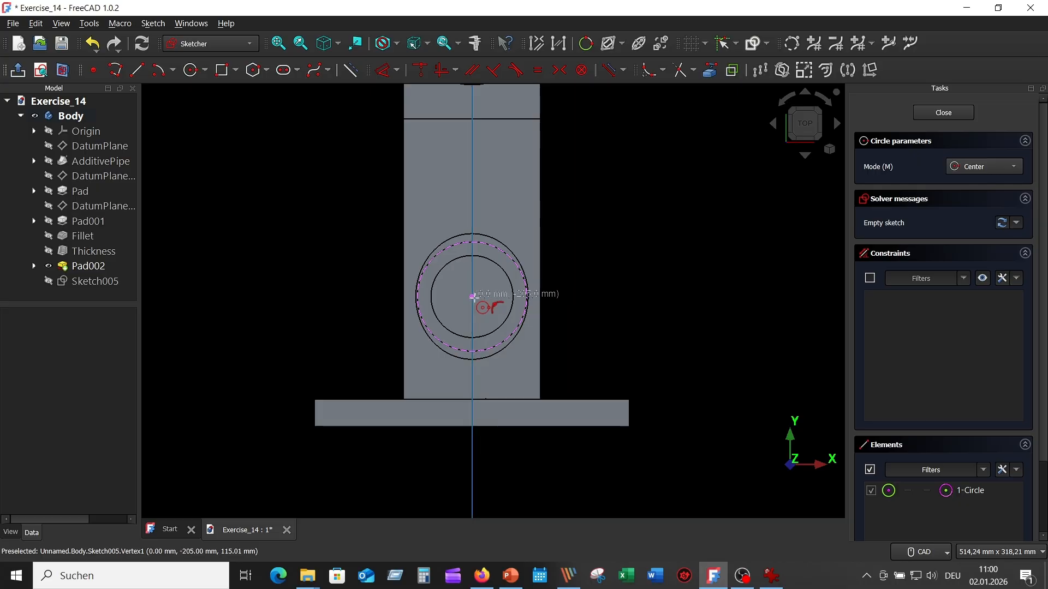
pyautogui.click(473, 296)
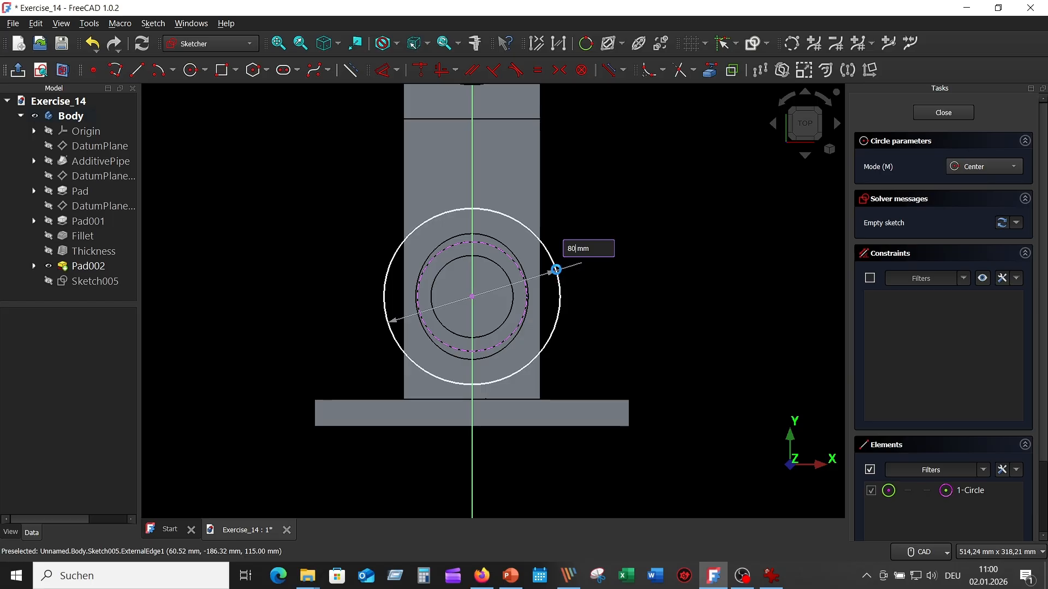
pyautogui.click(556, 269)
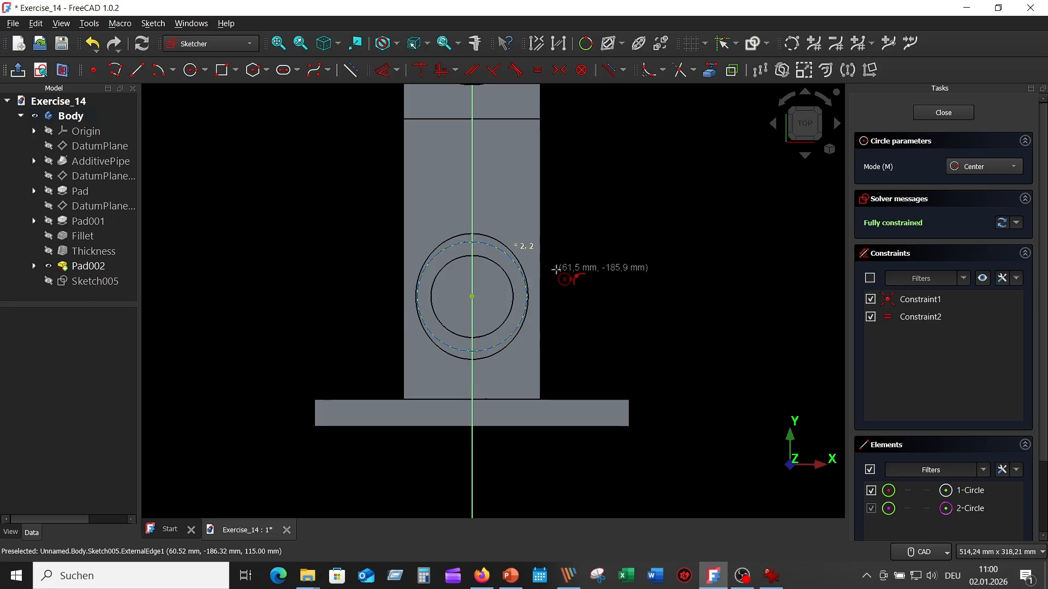
# - Draw a 100 mm diameter circle concentric with the branch's end face
pyautogui.click(473, 296)
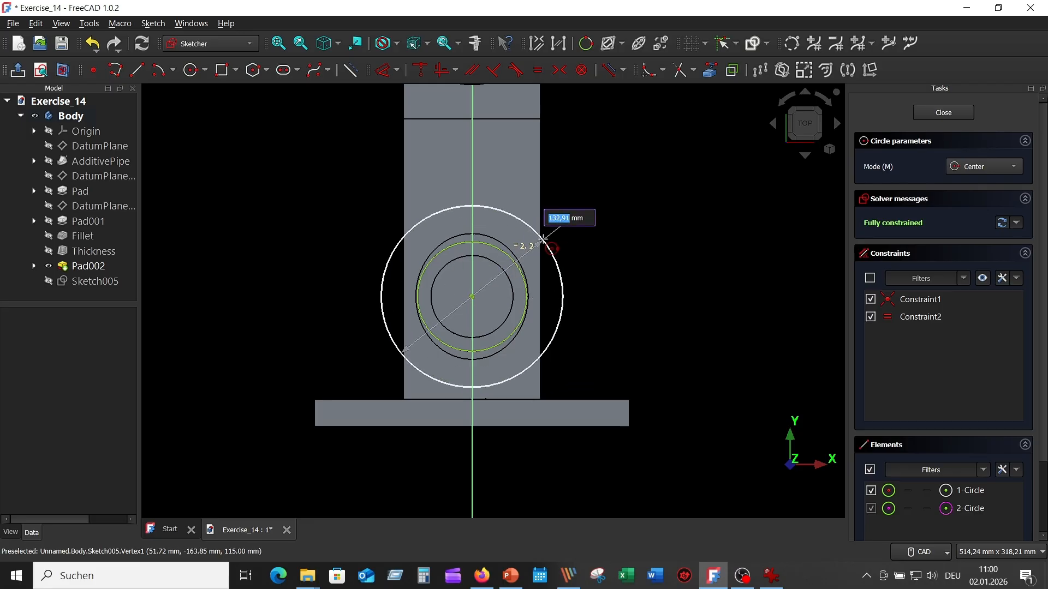
pyautogui.write('100')
pyautogui.press('Return')
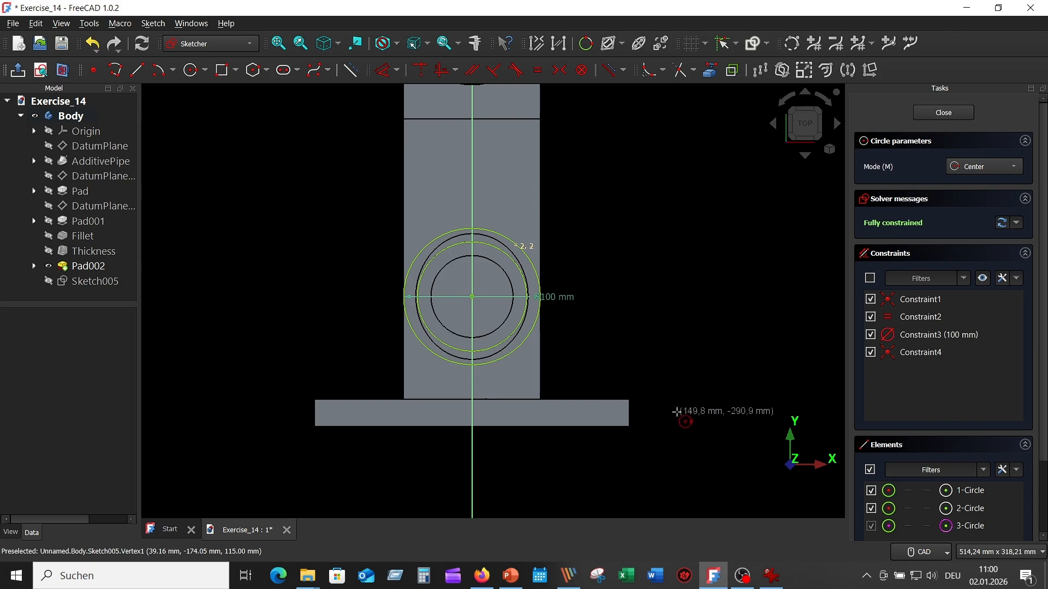
# - Check the oval flange in the reference drawing and draw a 35 mm diameter circle to the right of the 100 mm circle
pyautogui.click(772, 576)
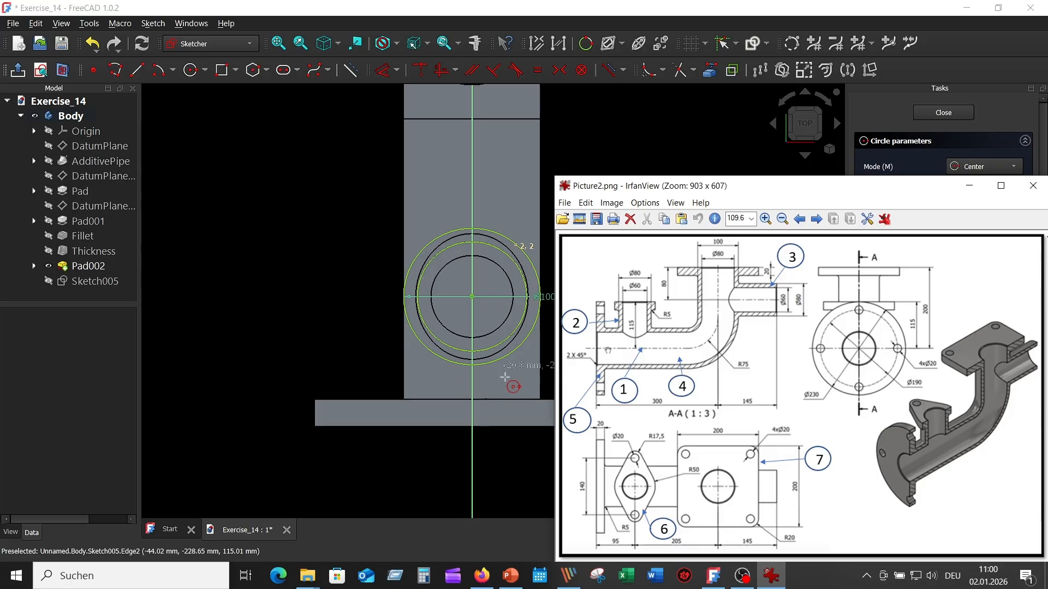
pyautogui.click(319, 251)
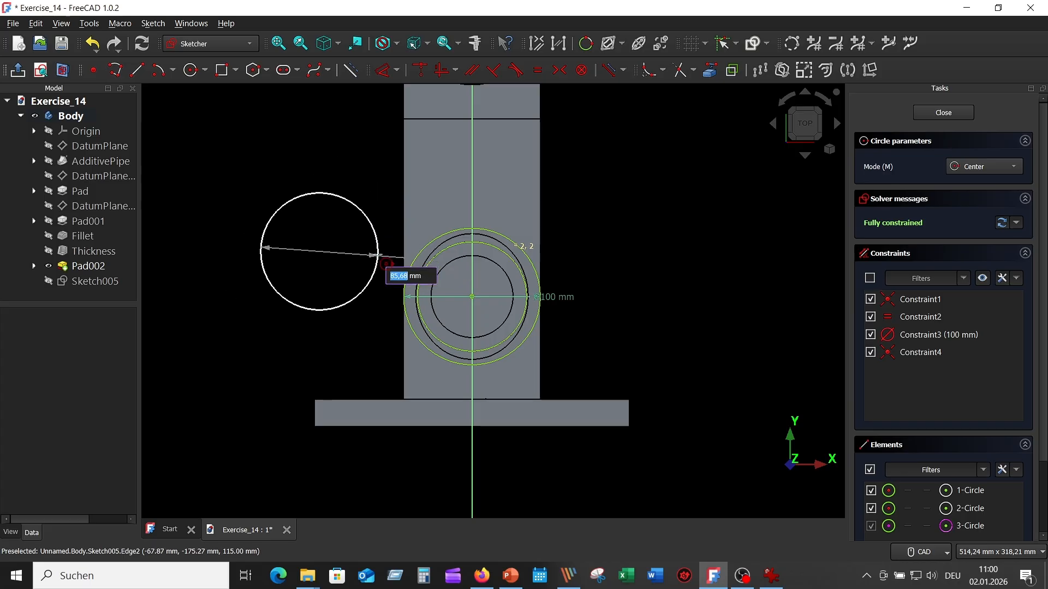
pyautogui.press('Escape')
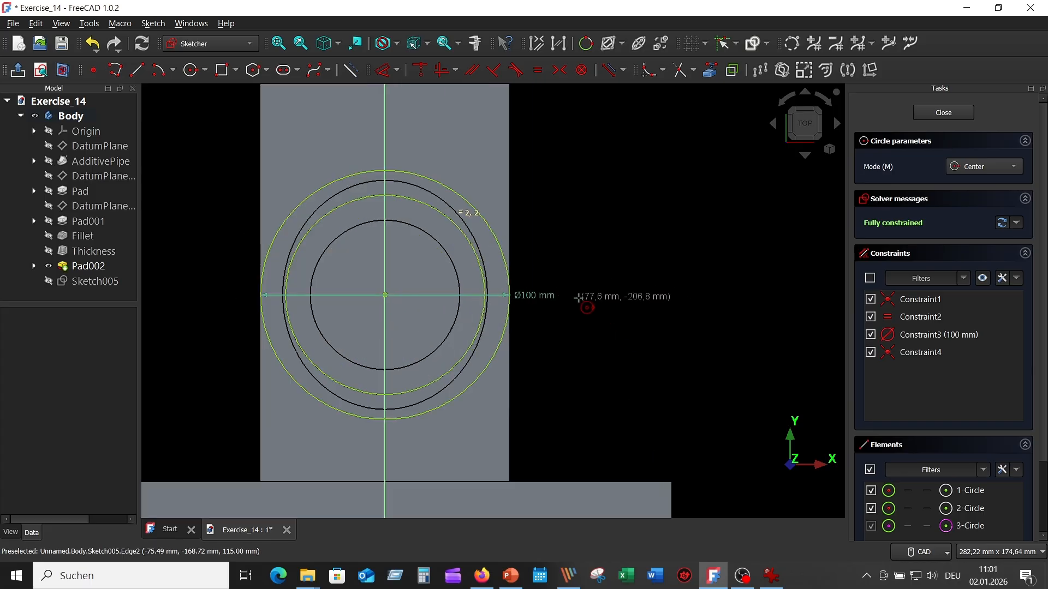
pyautogui.scroll(3, 578, 298)
pyautogui.click(577, 307)
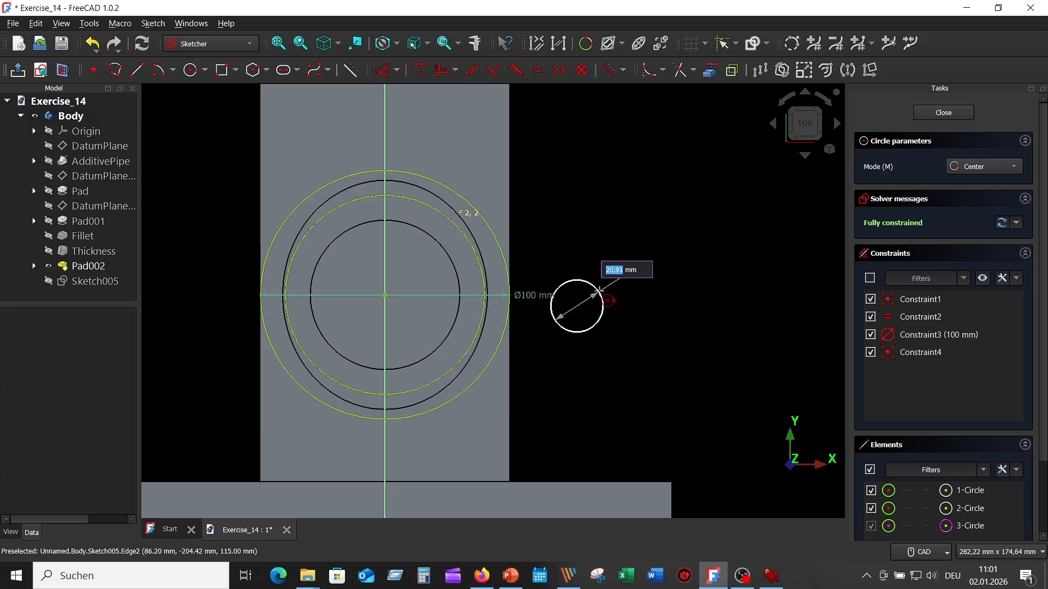
pyautogui.write('35')
pyautogui.press('Return')
pyautogui.moveTo(671, 364)
pyautogui.mouseDown(button='middle')
pyautogui.moveTo(709, 344)
pyautogui.moveTo(706, 322)
pyautogui.mouseUp(button='middle')
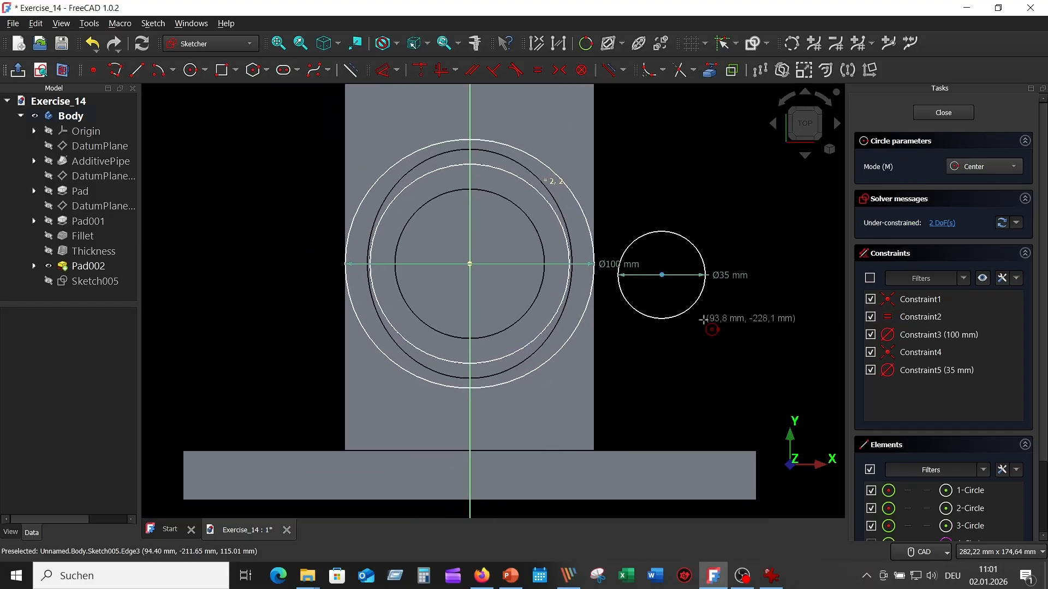
# - Draw a second 35 mm diameter circle to the left of the 100 mm circle and move its dimension label clear of the geometry
pyautogui.click(268, 269)
pyautogui.write('35')
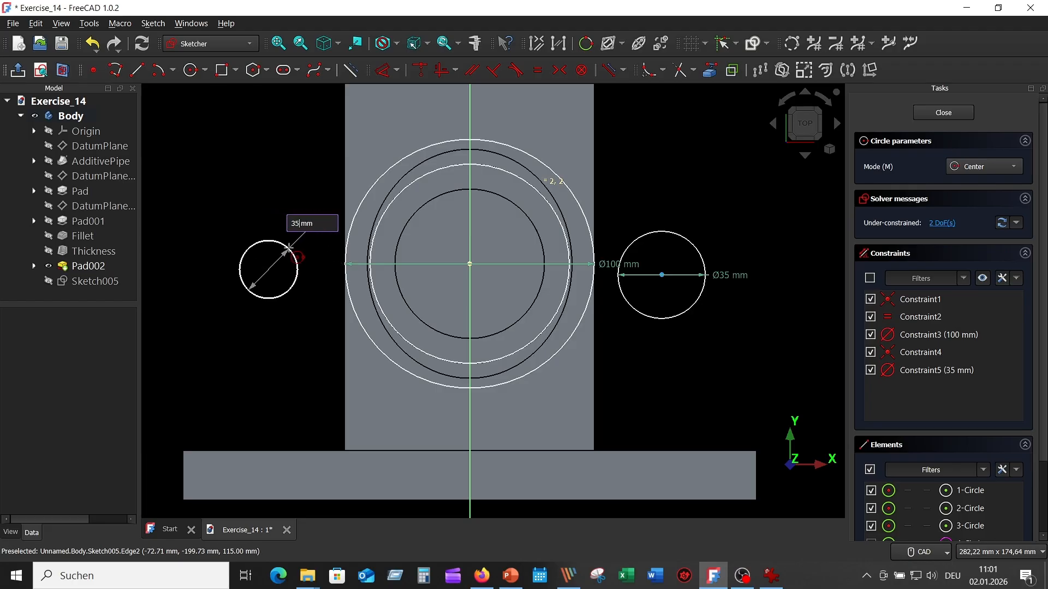
pyautogui.press('Return')
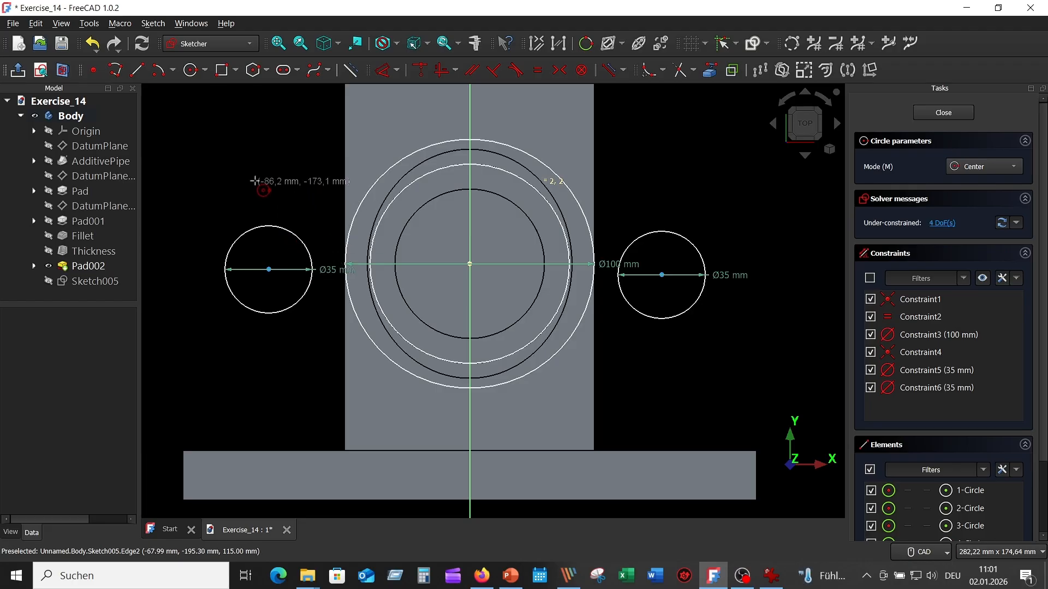
pyautogui.press('Escape')
pyautogui.moveTo(328, 270); pyautogui.dragTo(308, 180)
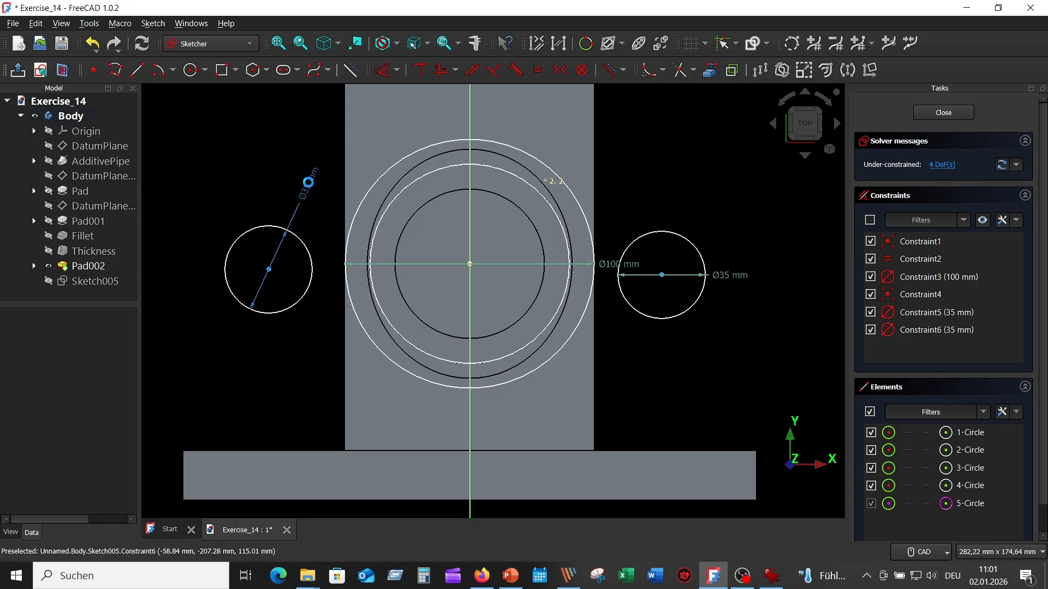
# - Constrain the centres of both 35 mm circles to lie horizontally in line with the 100 mm circle's centre
pyautogui.click(269, 270)
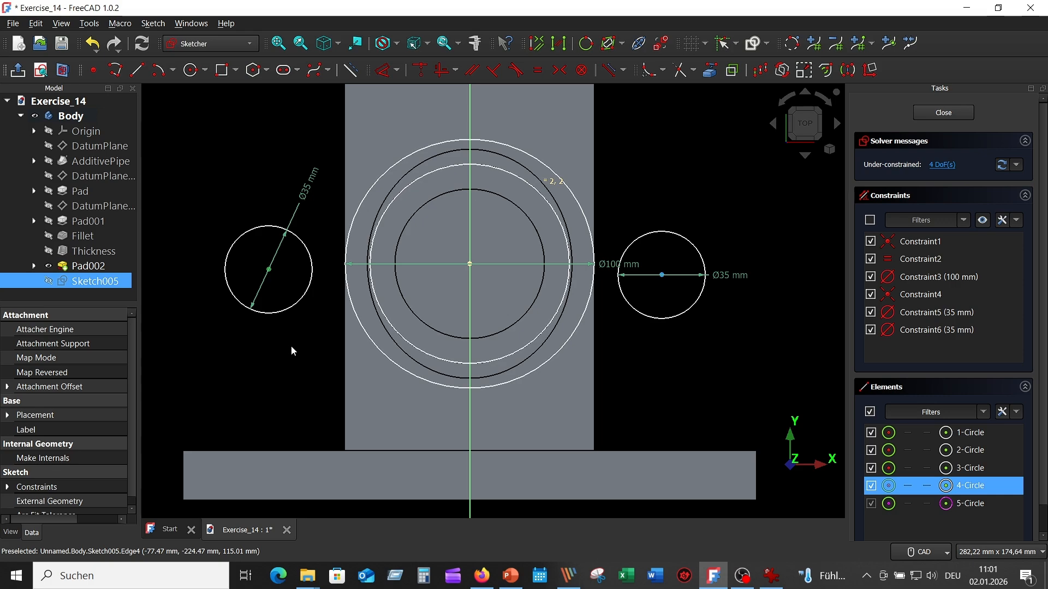
pyautogui.click(468, 263)
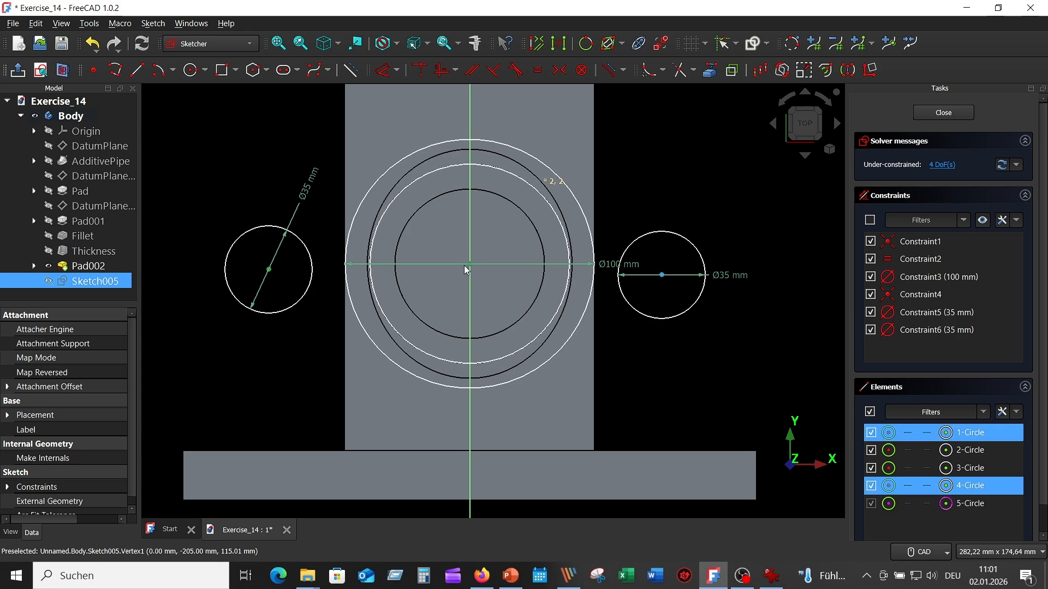
pyautogui.click(446, 70)
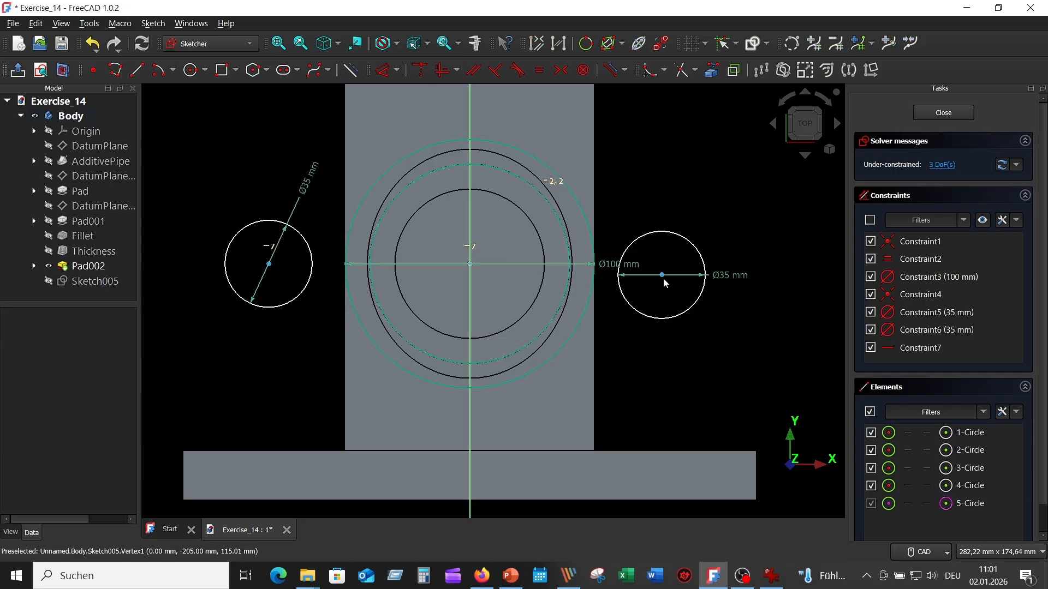
pyautogui.click(623, 288)
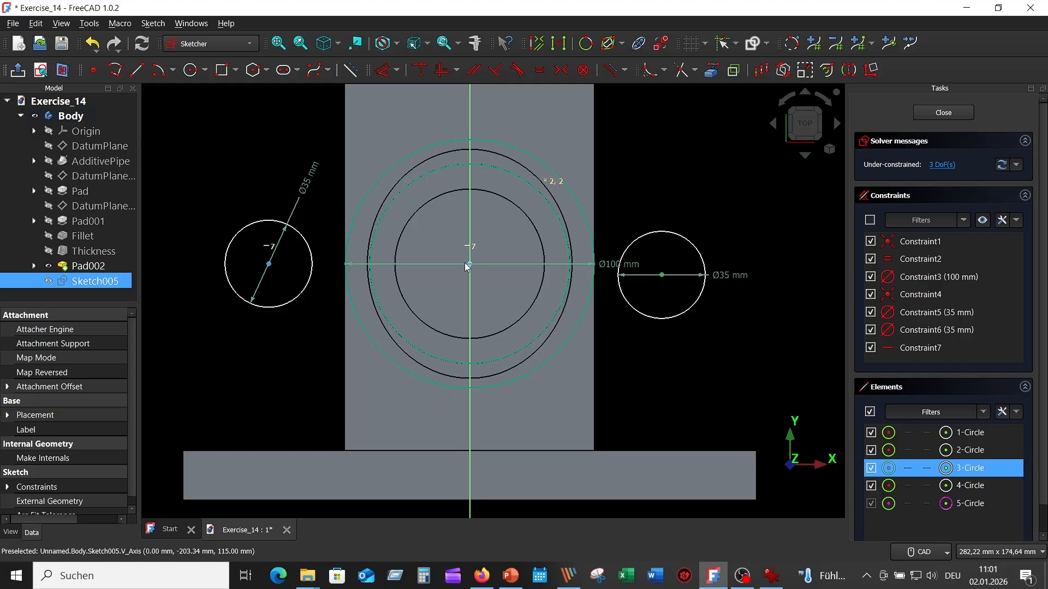
pyautogui.click(269, 264)
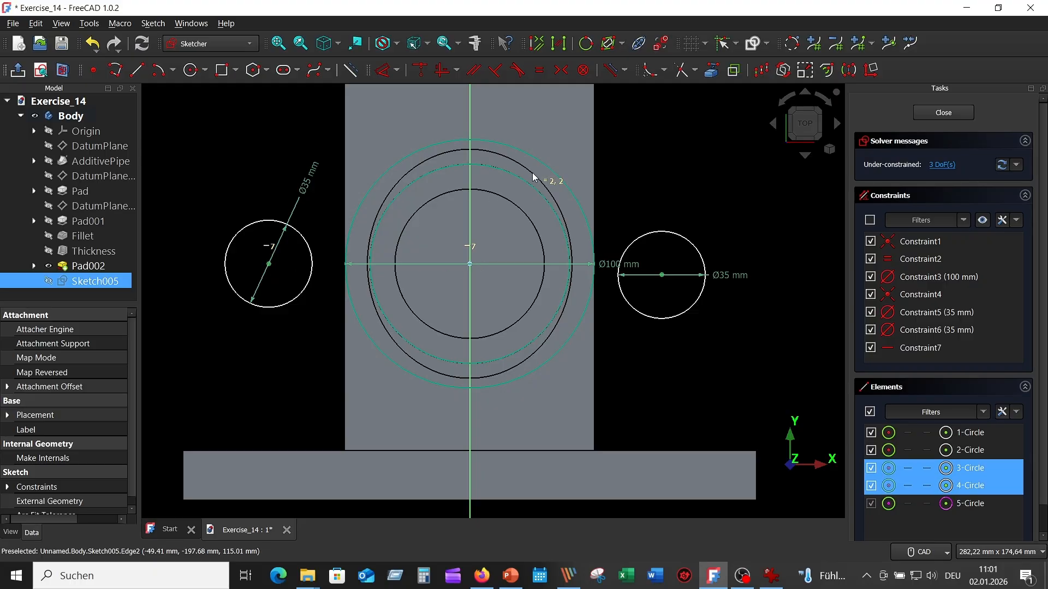
pyautogui.click(444, 71)
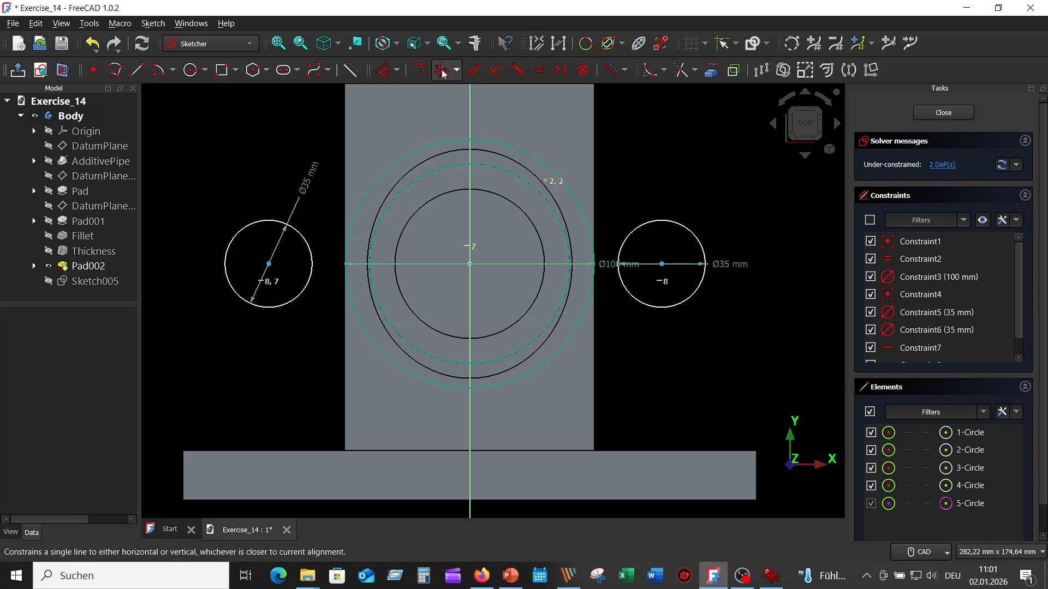
# - Make the centres of the two 35 mm circles symmetric about the vertical sketch axis
pyautogui.click(271, 266)
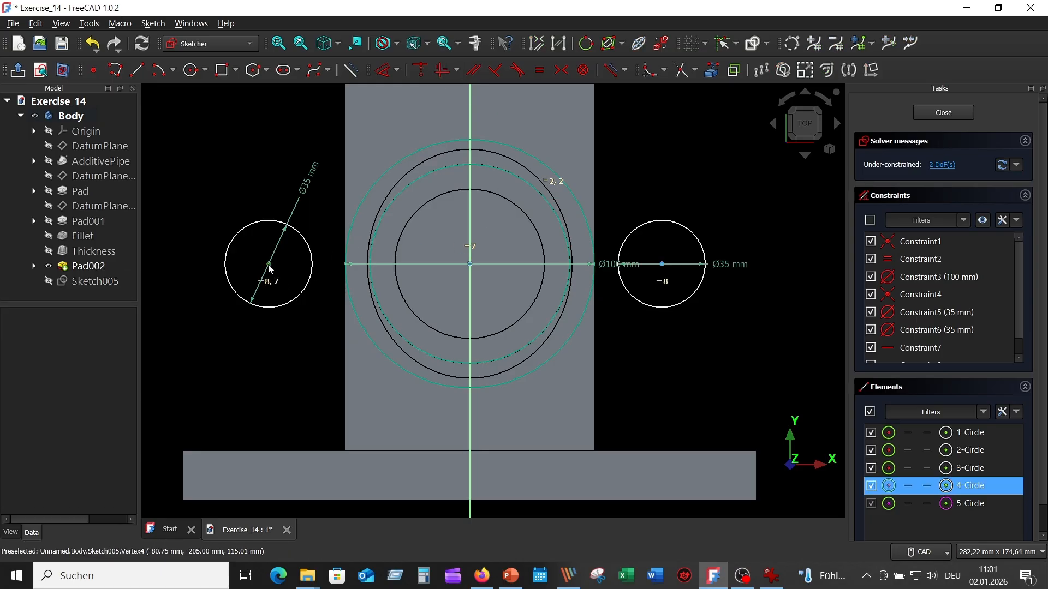
pyautogui.click(661, 264)
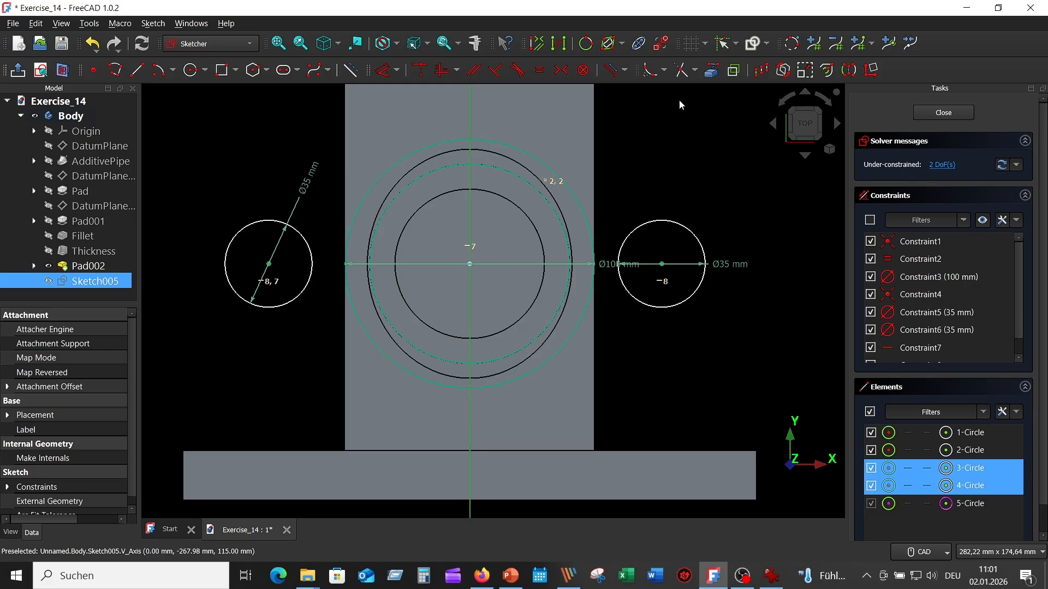
pyautogui.click(561, 71)
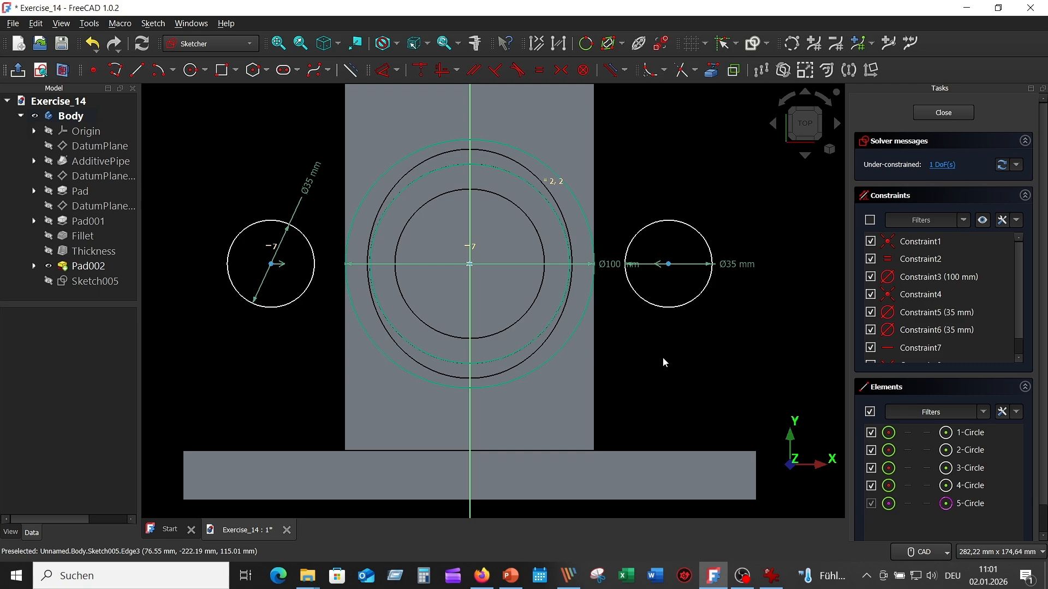
pyautogui.scroll(-2, 662, 358)
pyautogui.scroll(3, 684, 387)
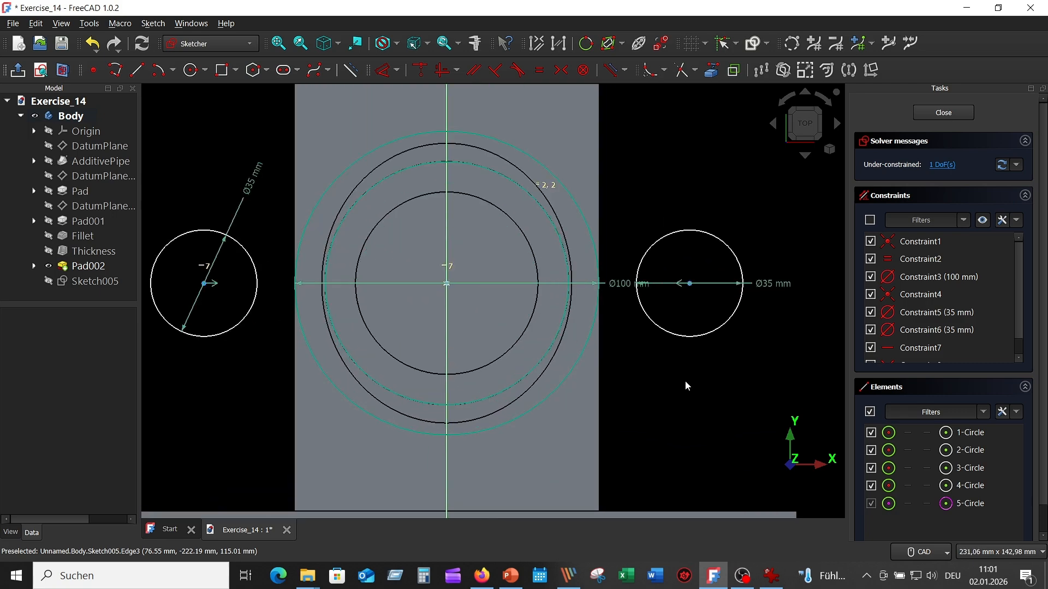
pyautogui.scroll(-1, 686, 382)
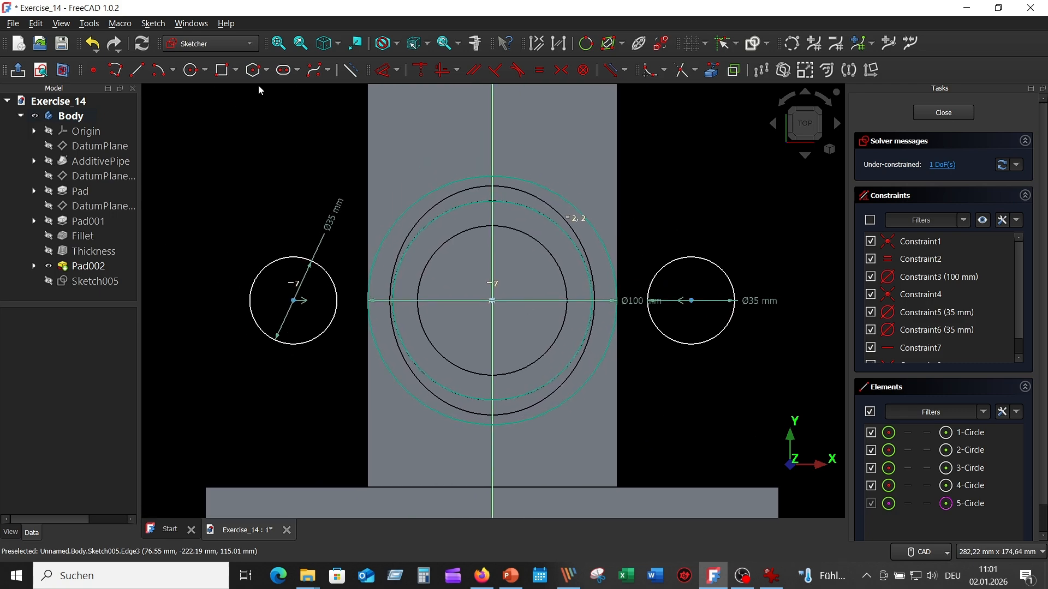
# - Dimension the horizontal distance between the centres of the two 35 mm circles as 140 mm
pyautogui.click(387, 75)
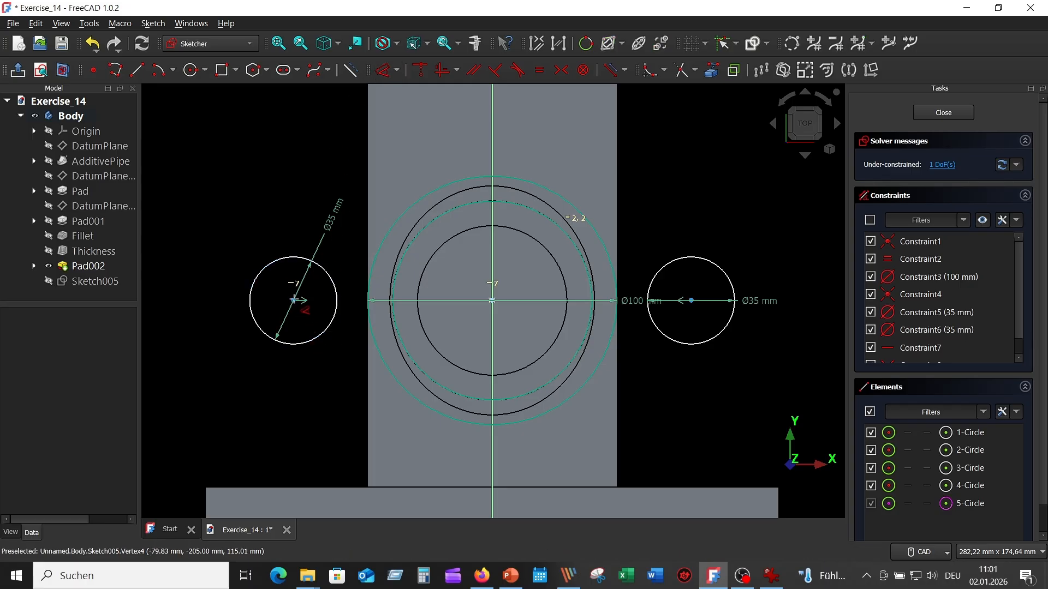
pyautogui.click(294, 300)
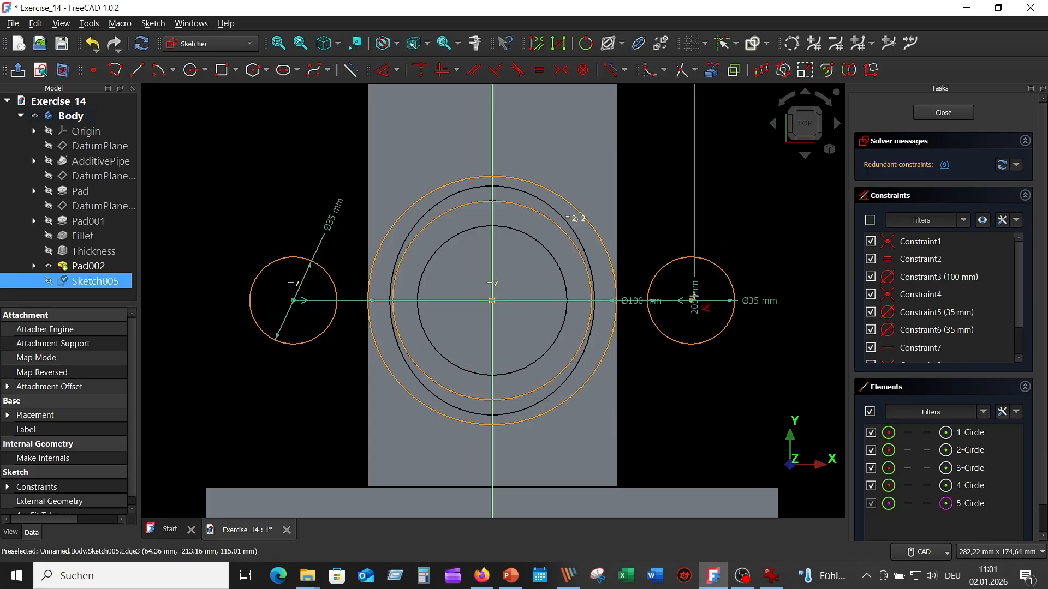
pyautogui.click(691, 300)
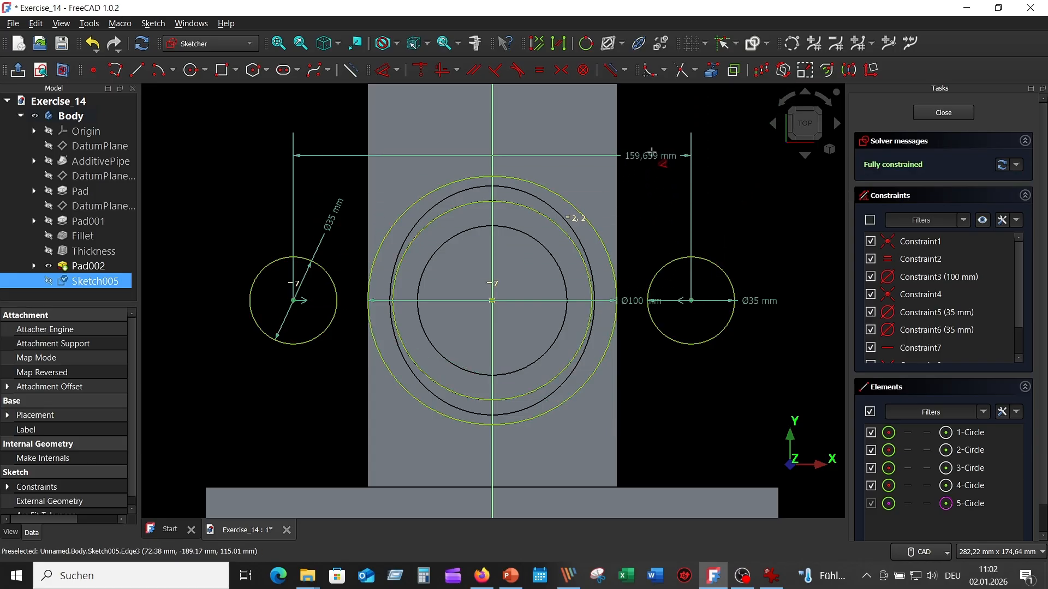
pyautogui.click(663, 135)
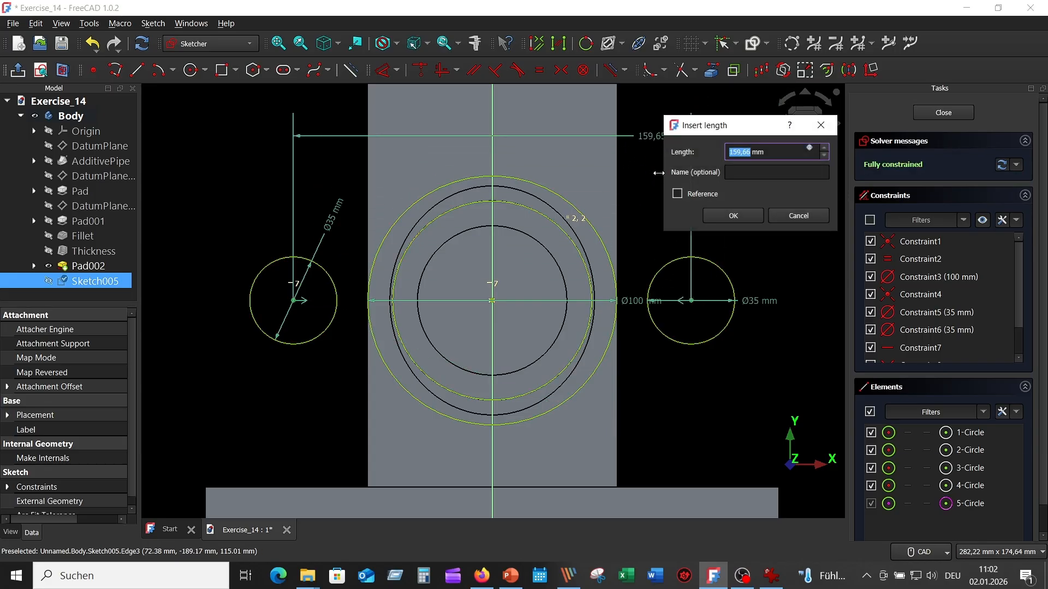
pyautogui.write('140')
pyautogui.press('Return')
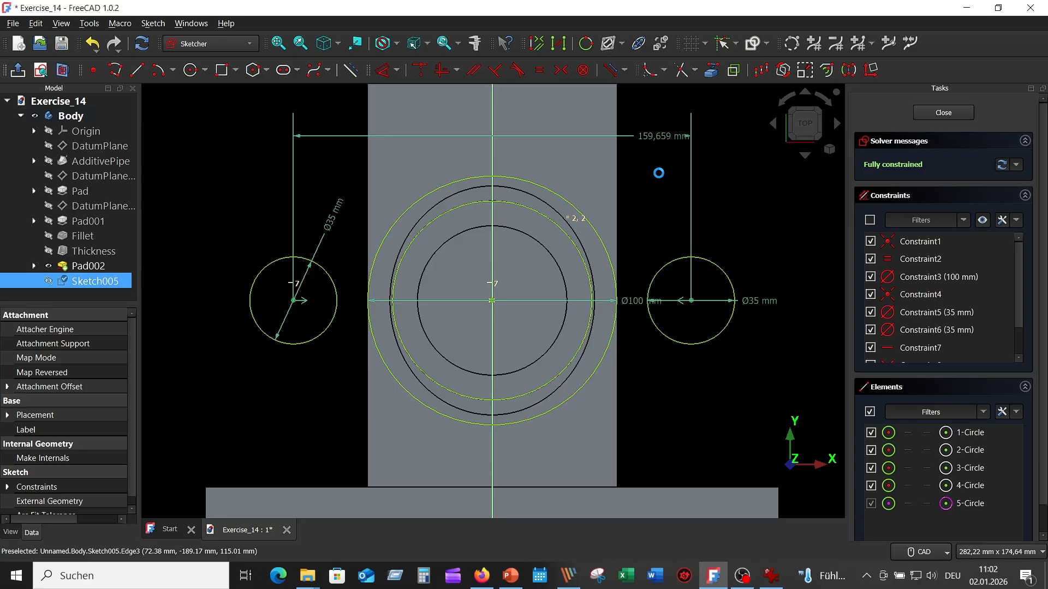
pyautogui.rightClick(731, 183)
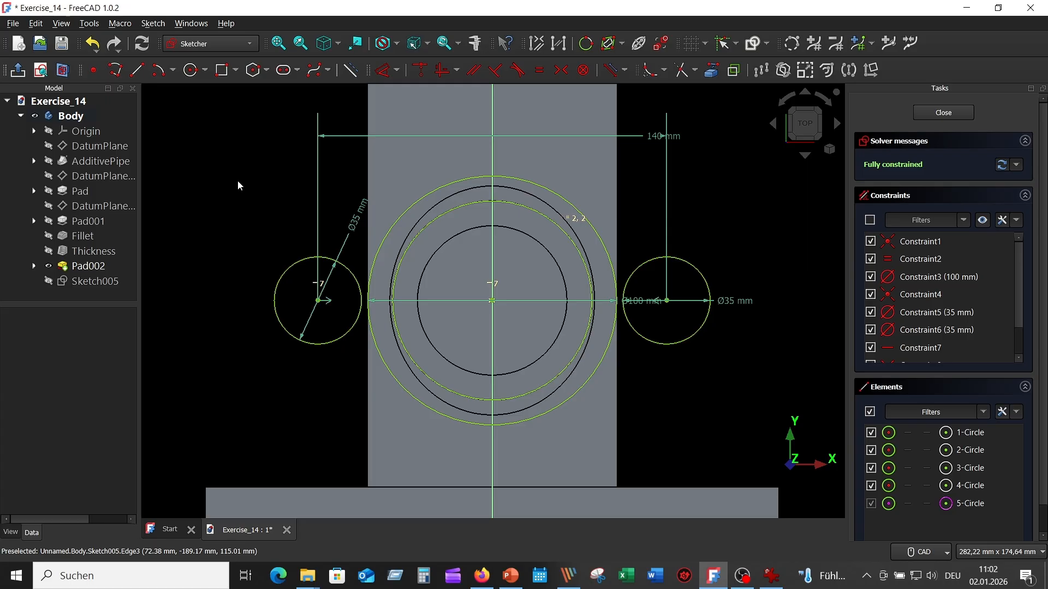
# - Sketch two separate slanted lines above the circles, about 90 mm long on the left side and about 104 mm on the right side
pyautogui.click(138, 69)
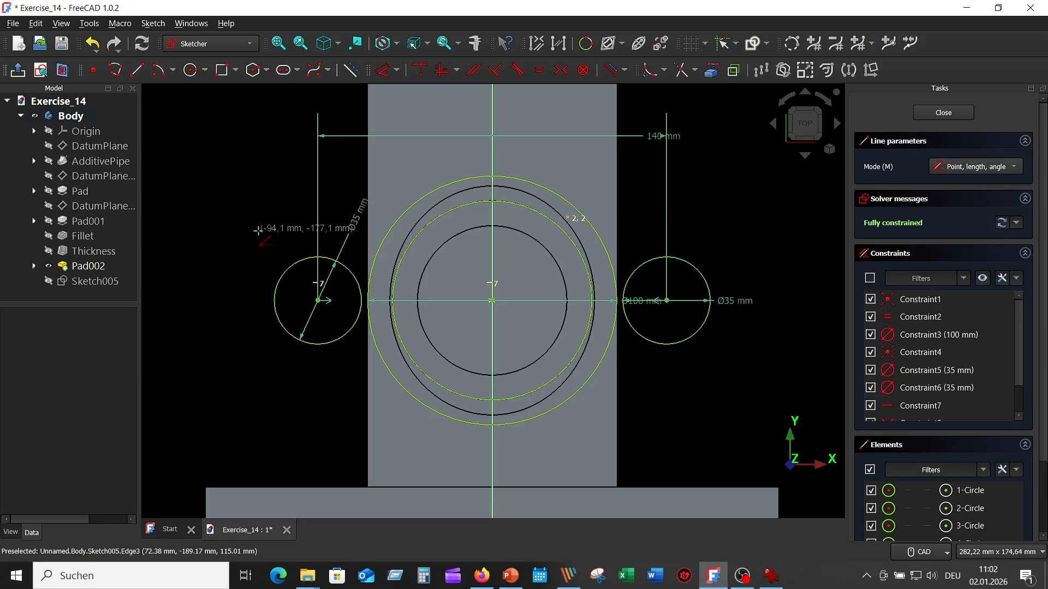
pyautogui.click(271, 266)
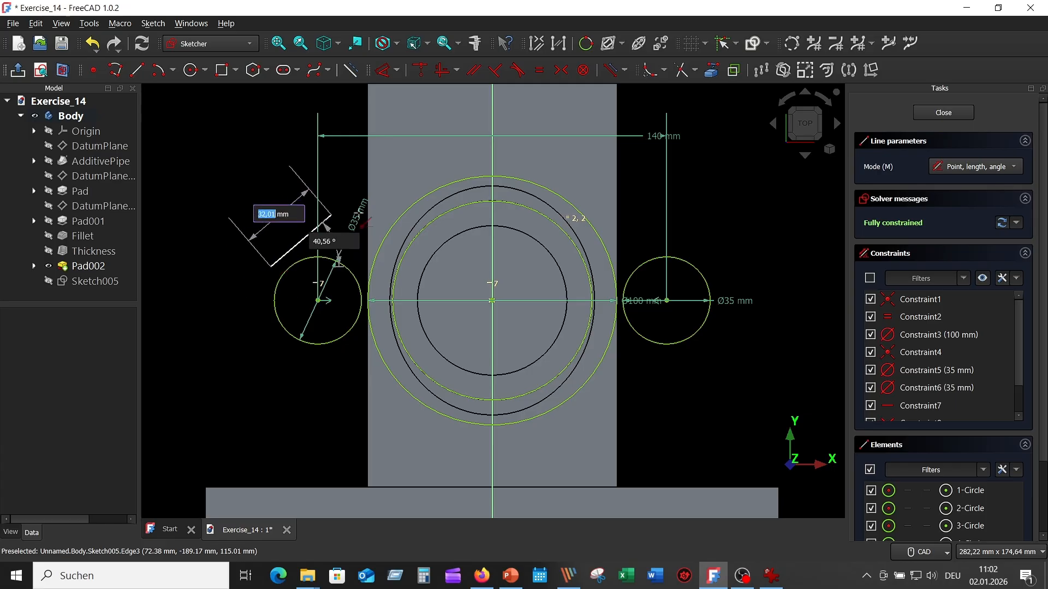
pyautogui.click(469, 158)
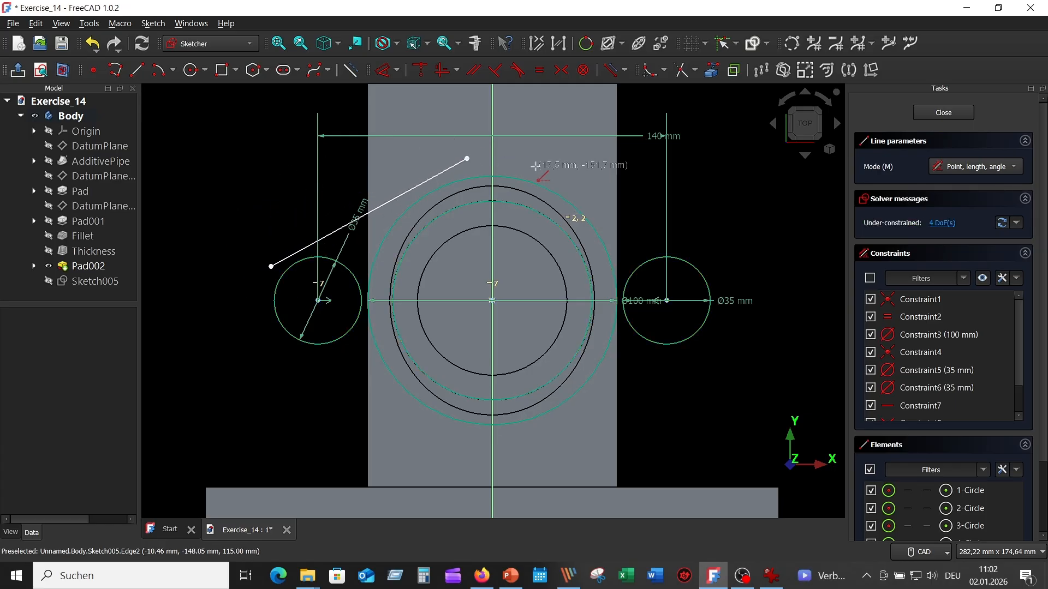
pyautogui.click(506, 164)
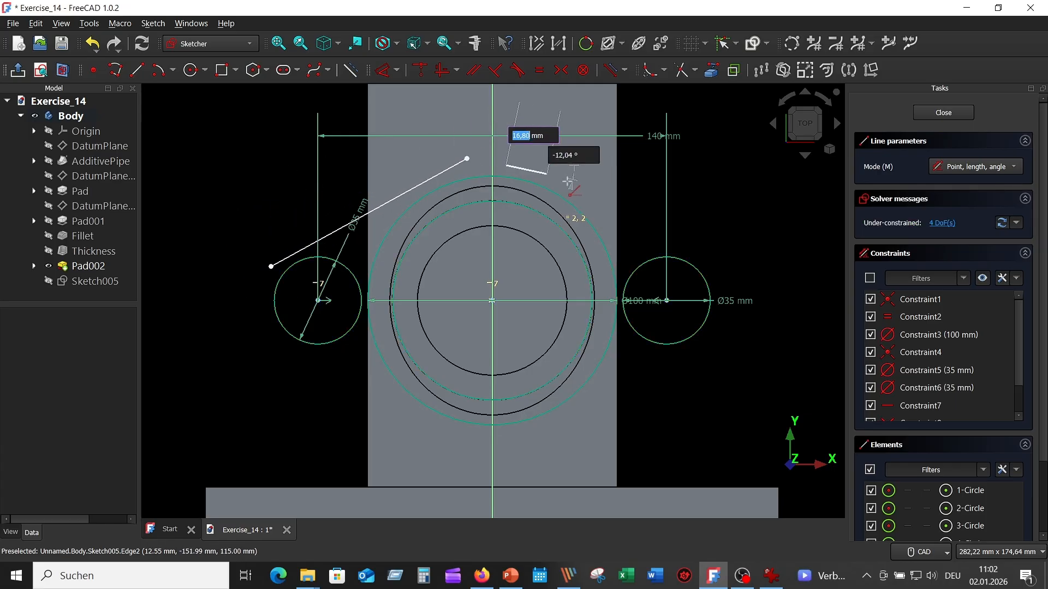
pyautogui.click(737, 276)
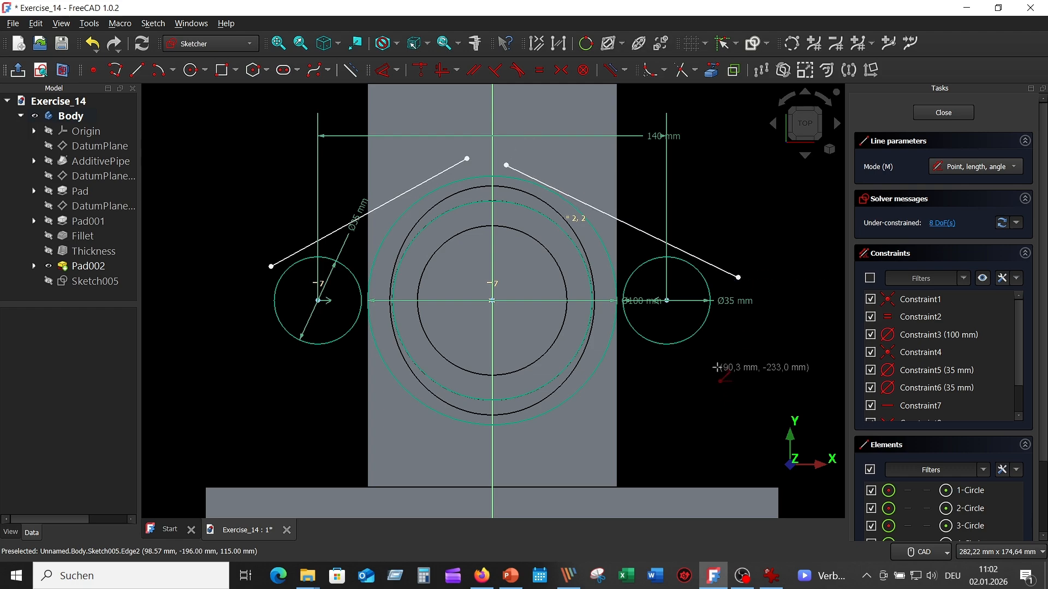
# - Sketch two separate slanted lines below the circles, starting with one about 99 mm long on the right side, and finish line drawing
pyautogui.click(717, 320)
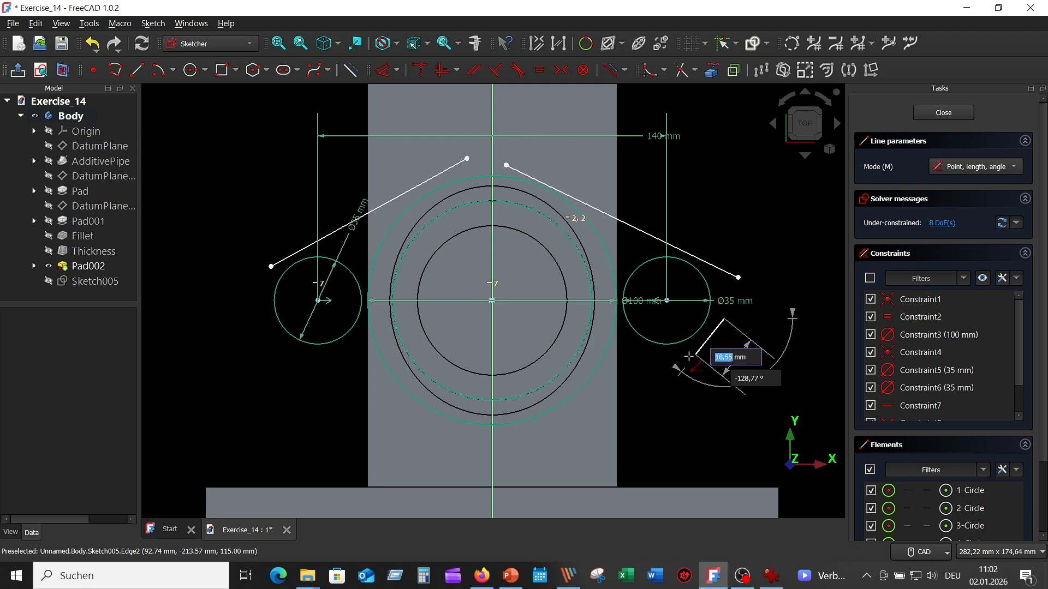
pyautogui.click(513, 442)
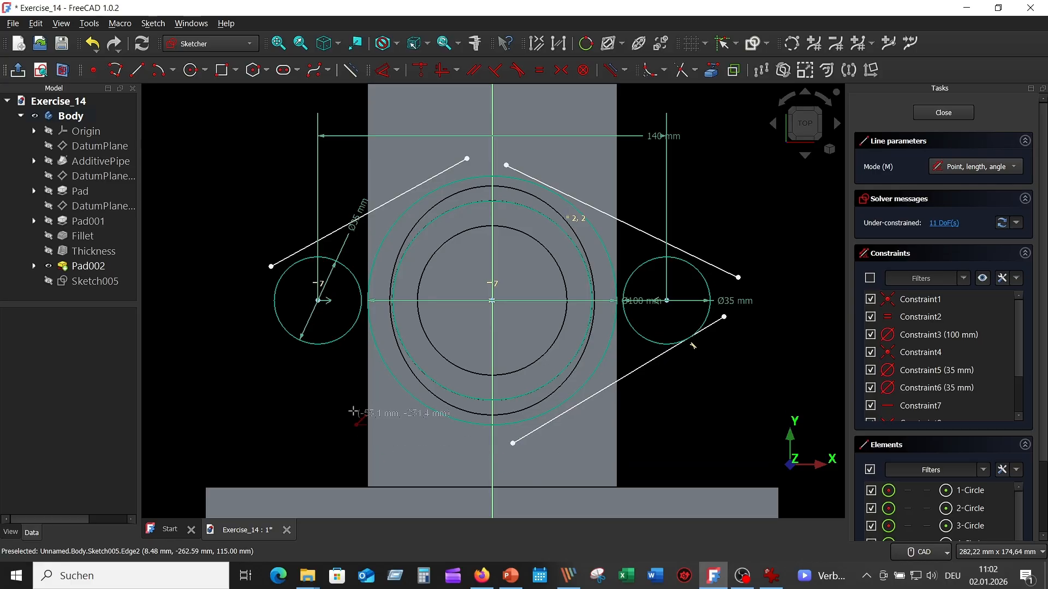
pyautogui.click(263, 330)
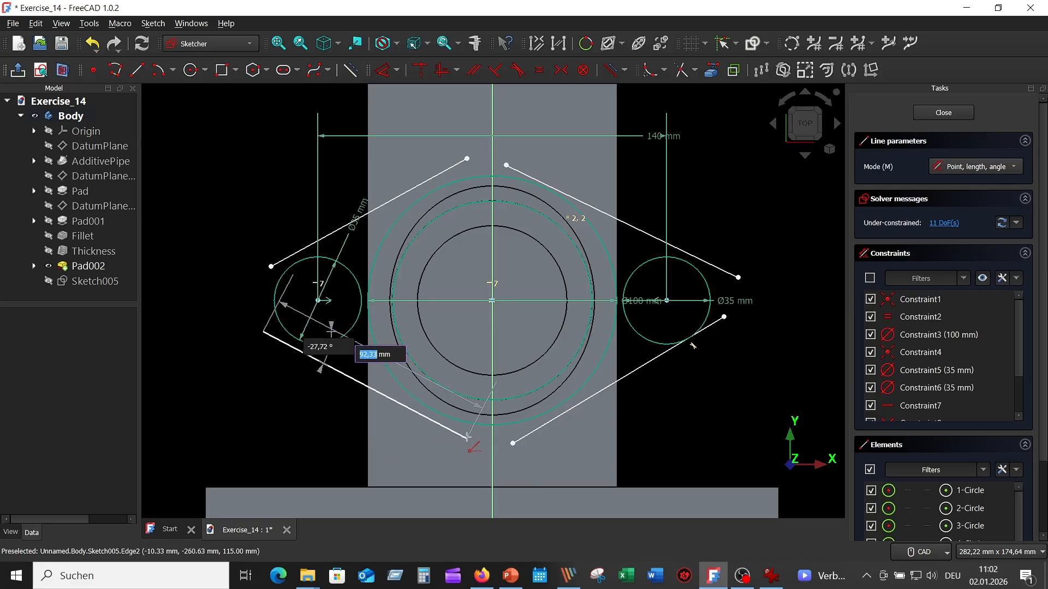
pyautogui.click(480, 437)
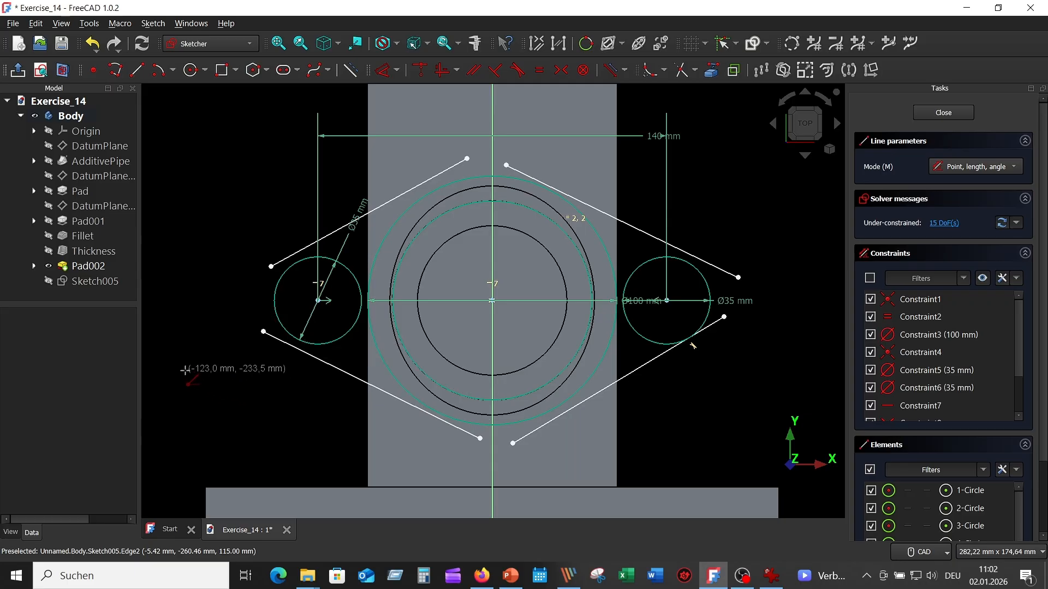
pyautogui.rightClick(195, 348)
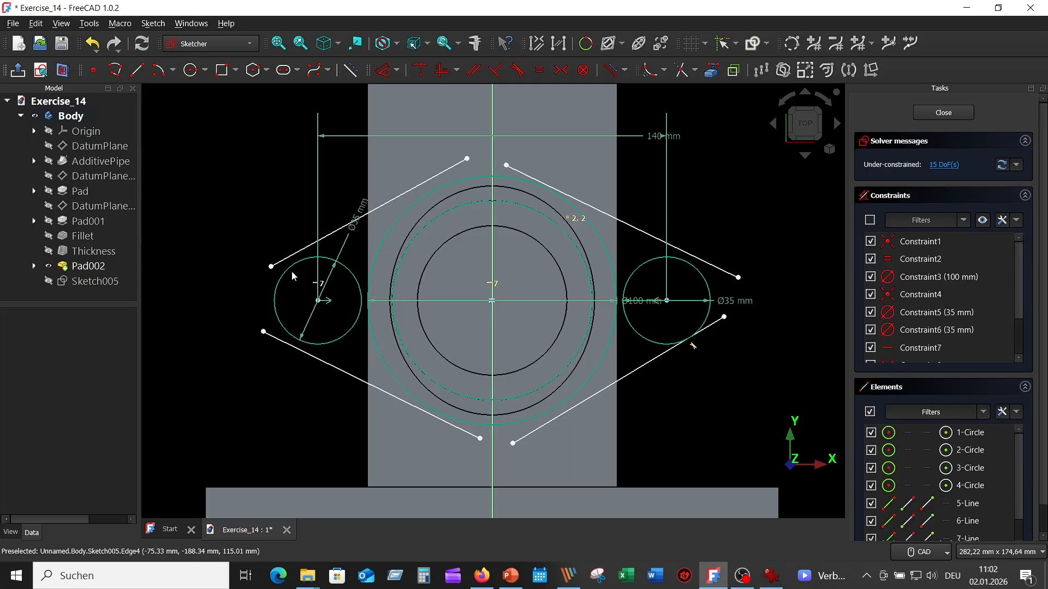
# - Make the upper-left slanted line tangent to both the left 35 mm circle and the 100 mm circle
pyautogui.click(289, 256)
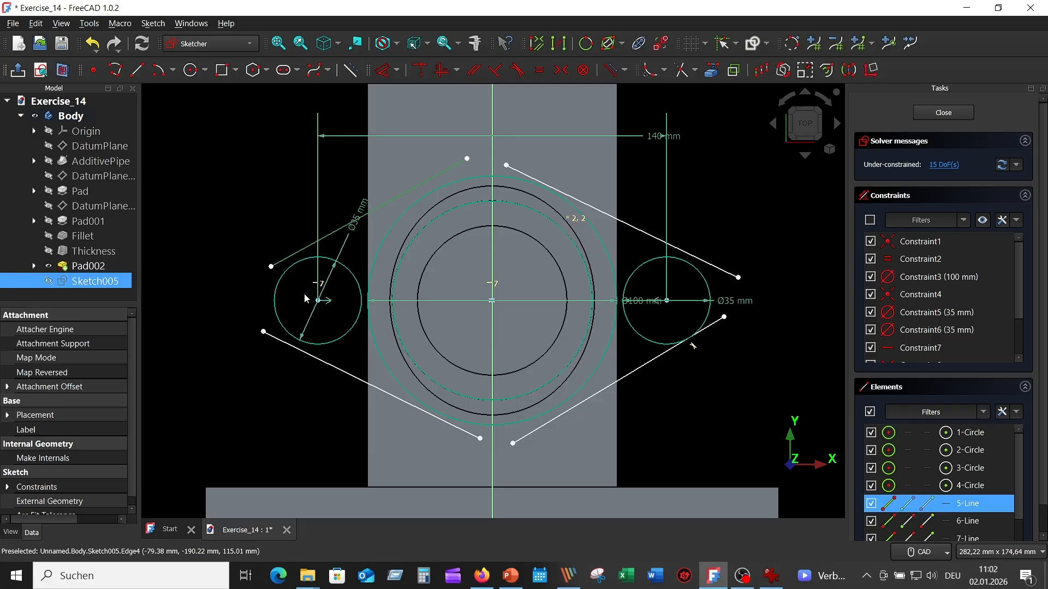
pyautogui.click(289, 263)
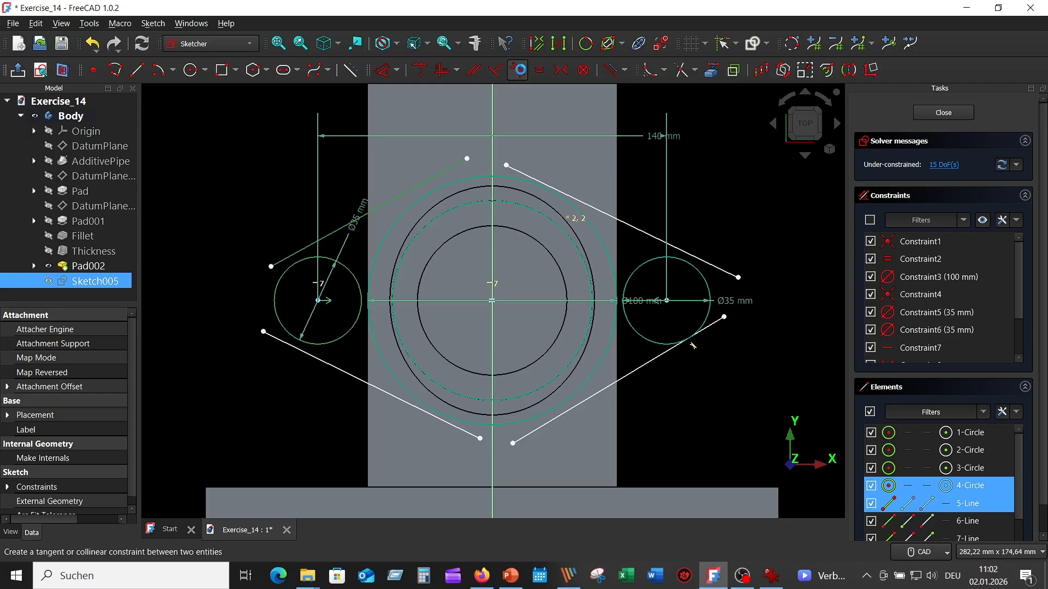
pyautogui.click(518, 71)
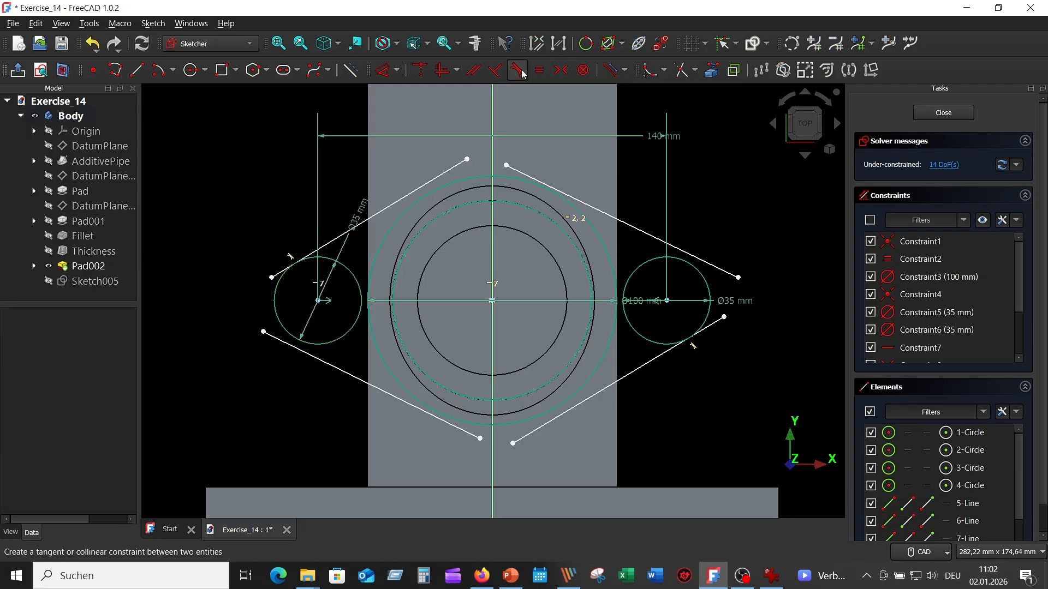
pyautogui.click(451, 172)
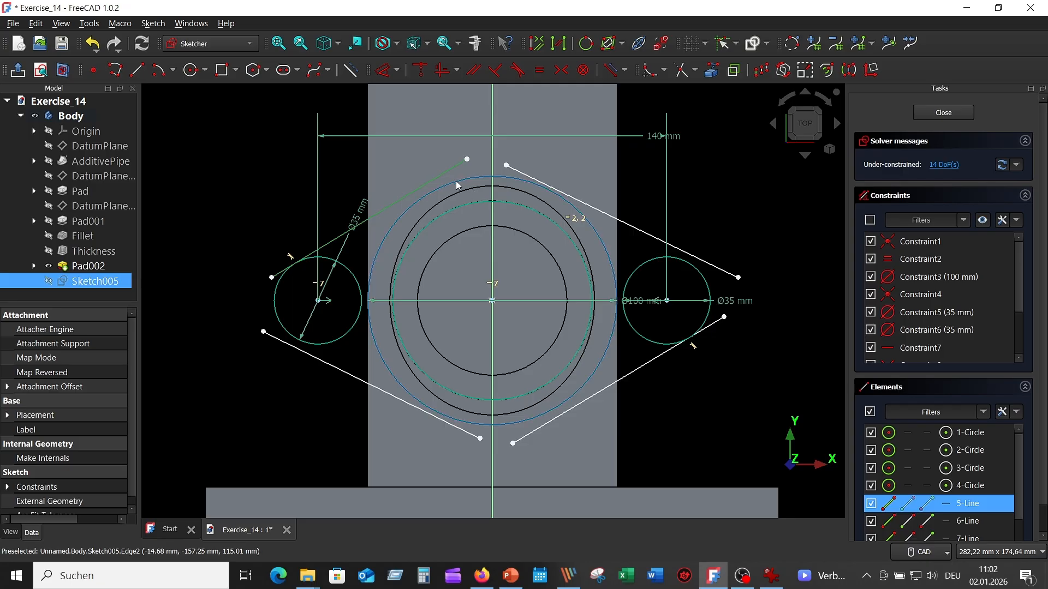
pyautogui.click(456, 181)
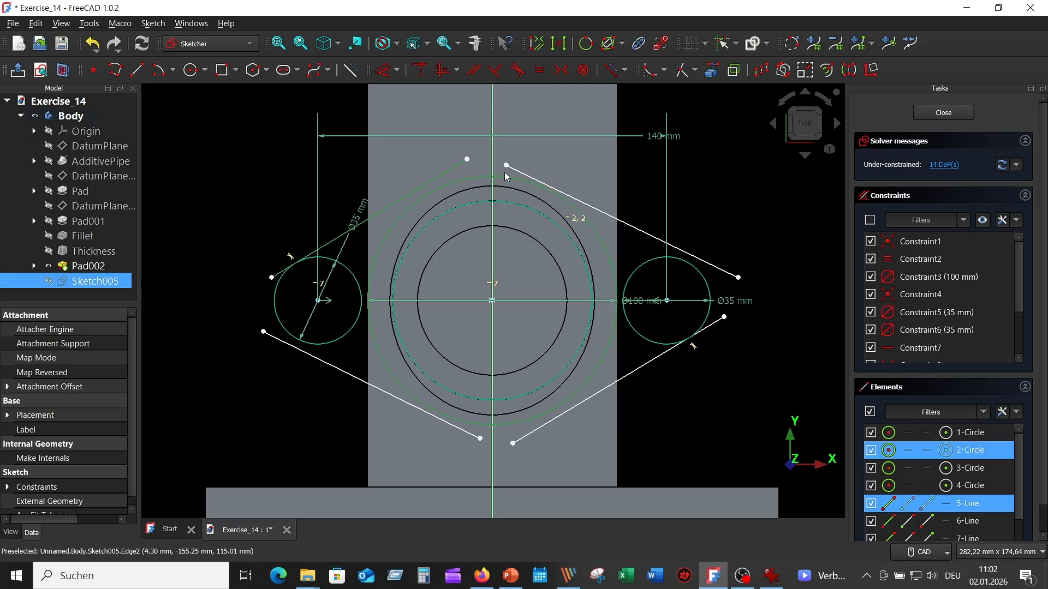
pyautogui.click(516, 70)
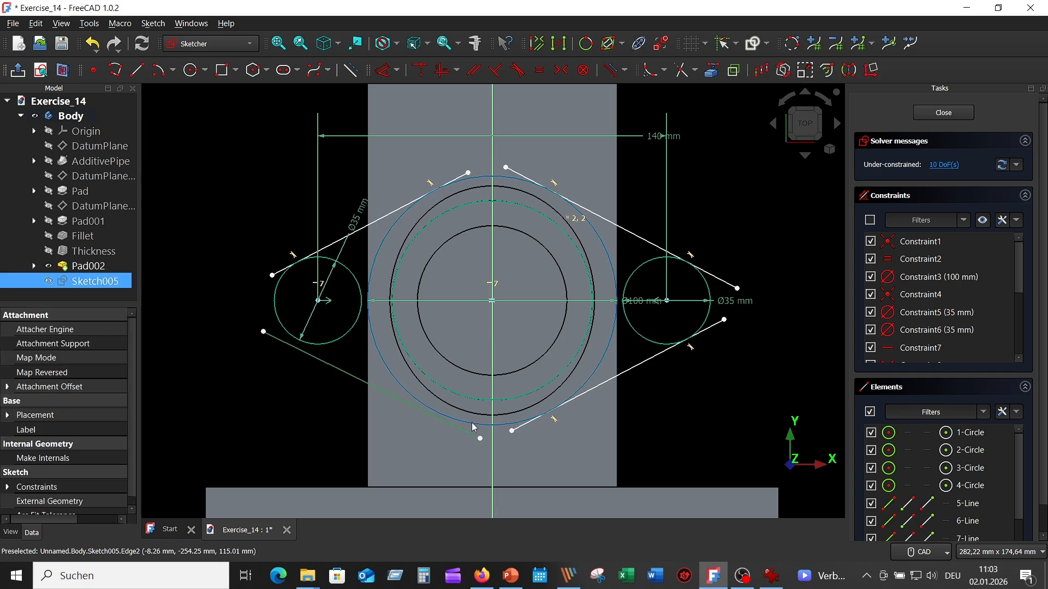
# - Make the lower-left slanted line tangent to both the 100 mm circle and the left 35 mm circle
pyautogui.click(474, 425)
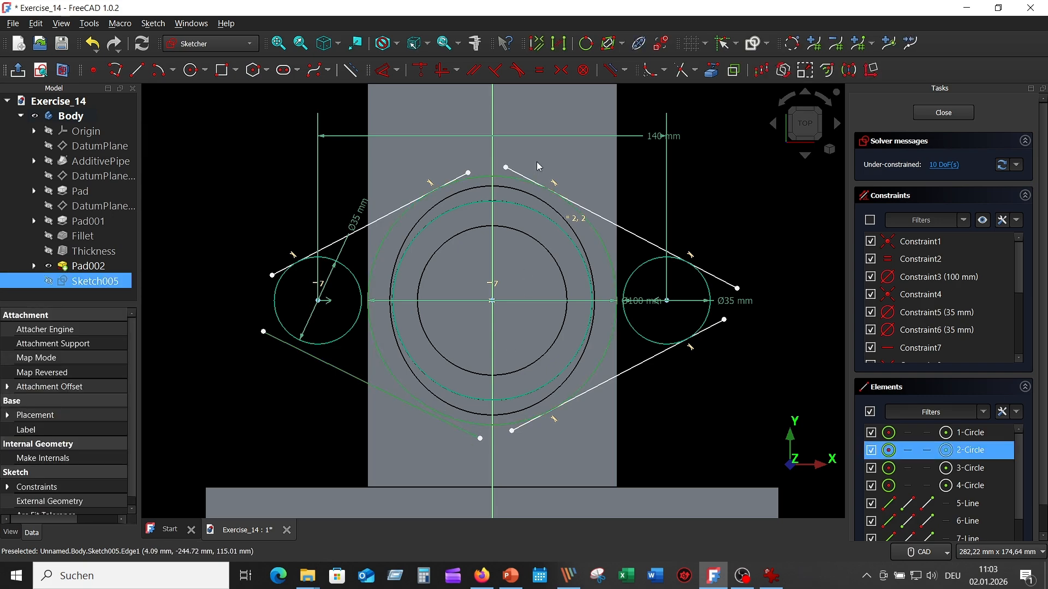
pyautogui.click(518, 70)
pyautogui.click(330, 364)
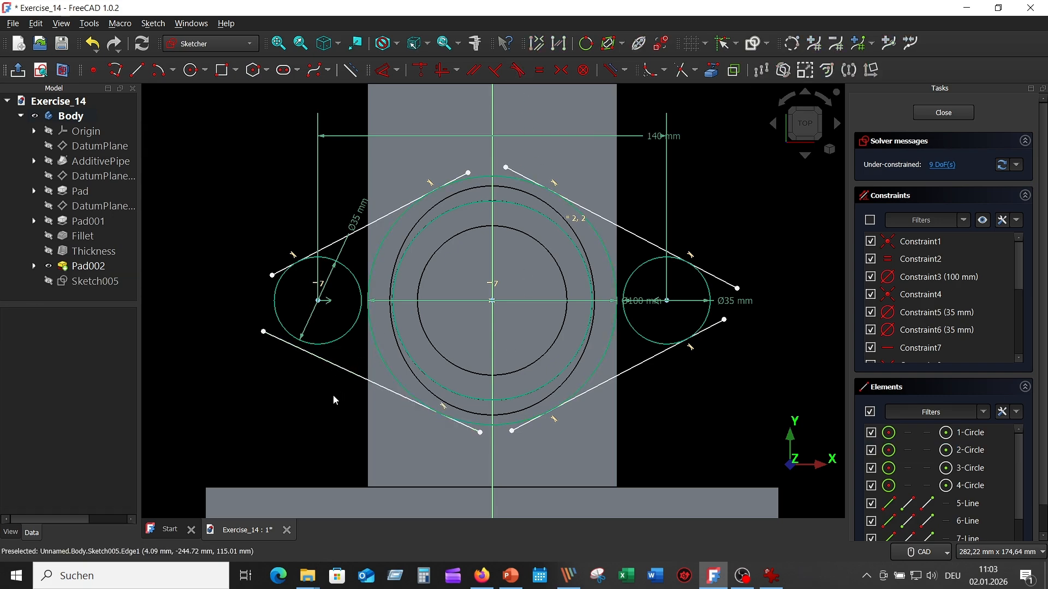
pyautogui.click(320, 350)
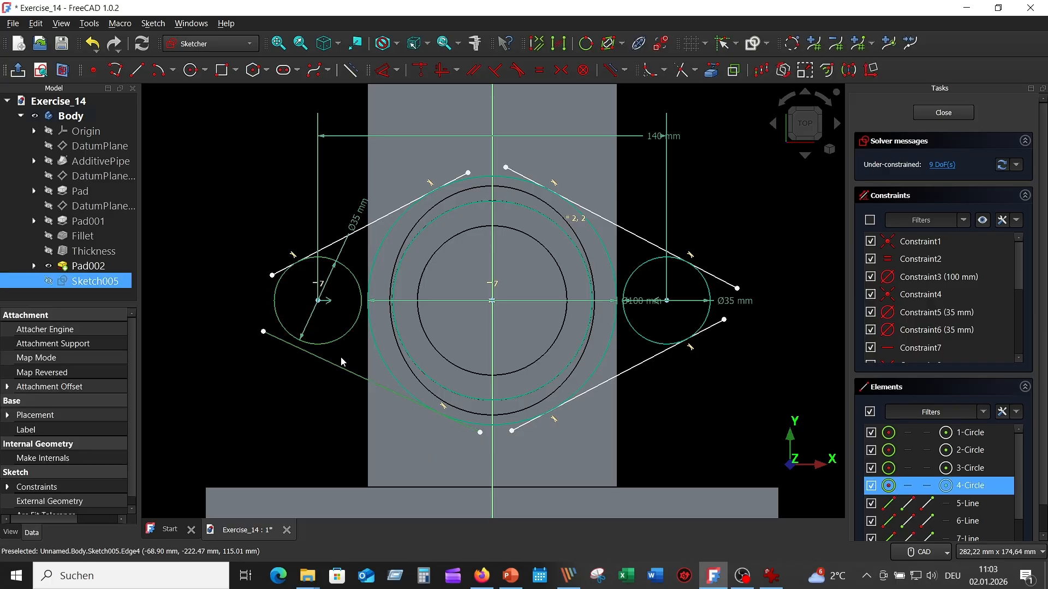
pyautogui.click(518, 70)
pyautogui.click(307, 352)
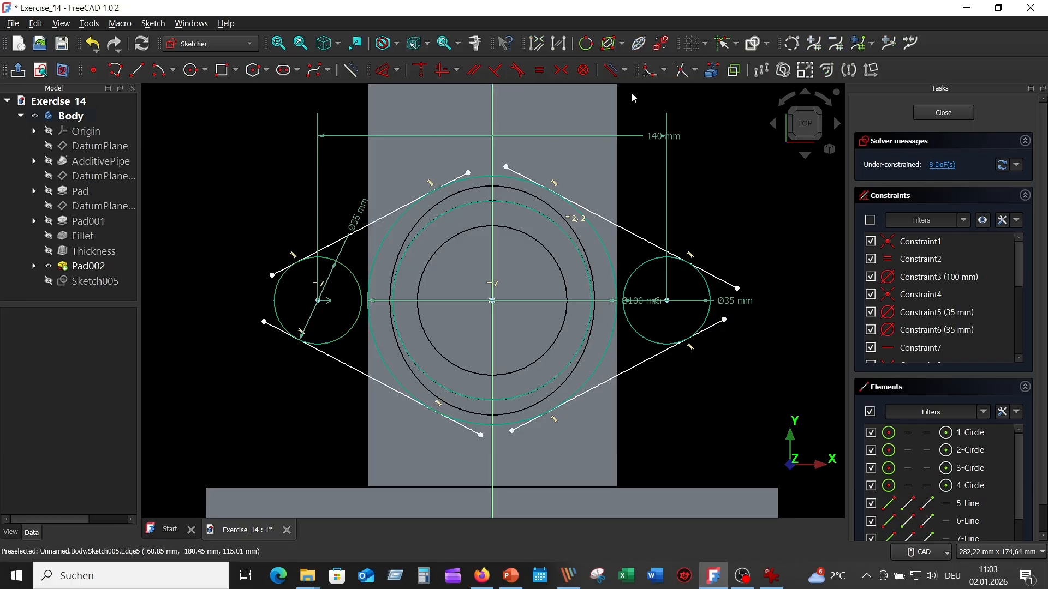
# - Trim the overhanging ends of the four slanted lines back to their tangent points on the circles
pyautogui.click(683, 69)
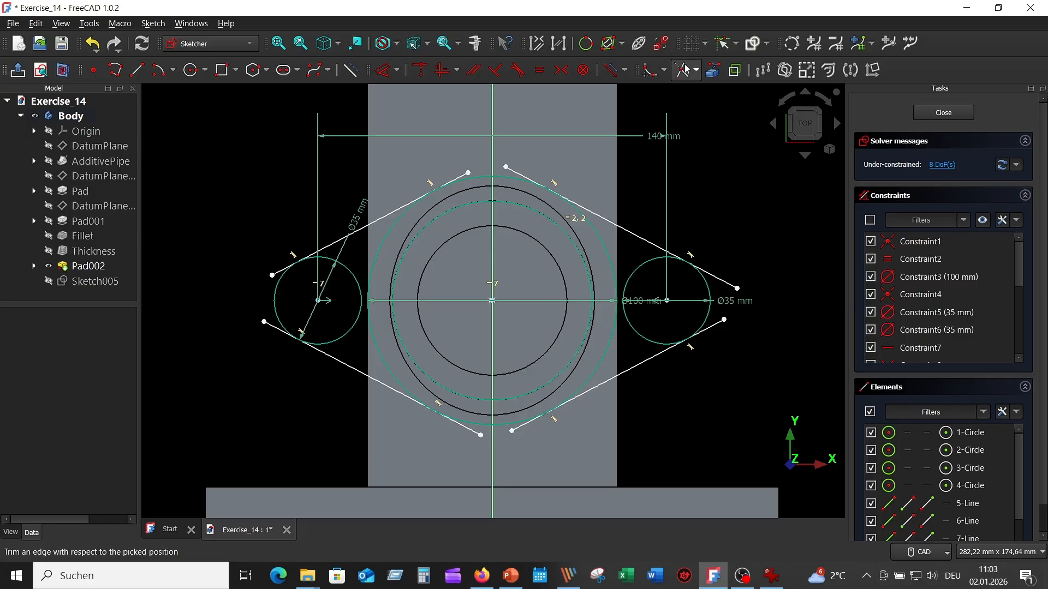
pyautogui.click(727, 287)
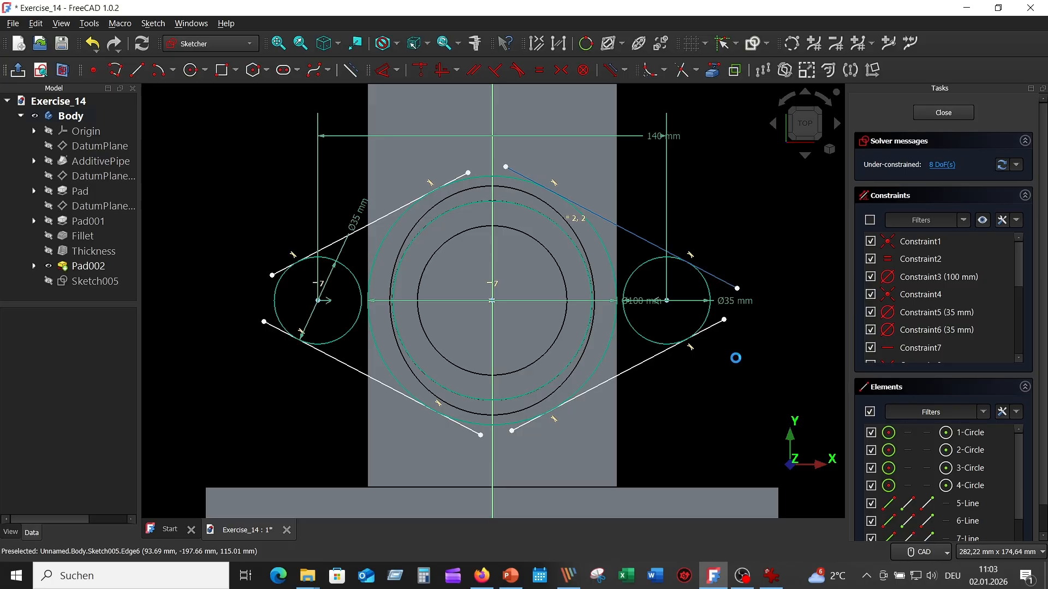
pyautogui.click(717, 326)
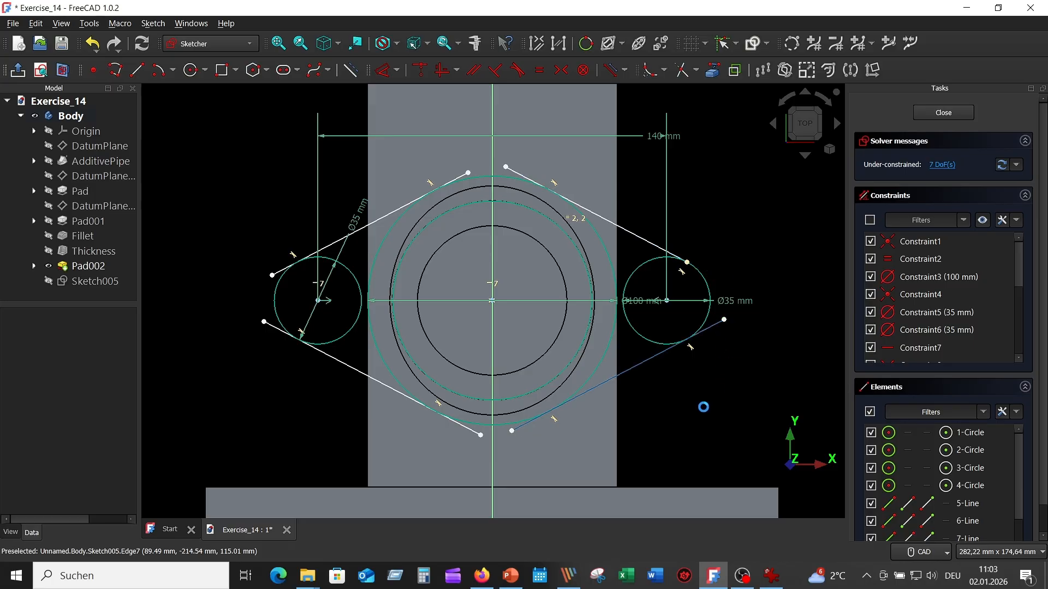
pyautogui.scroll(3, 507, 462)
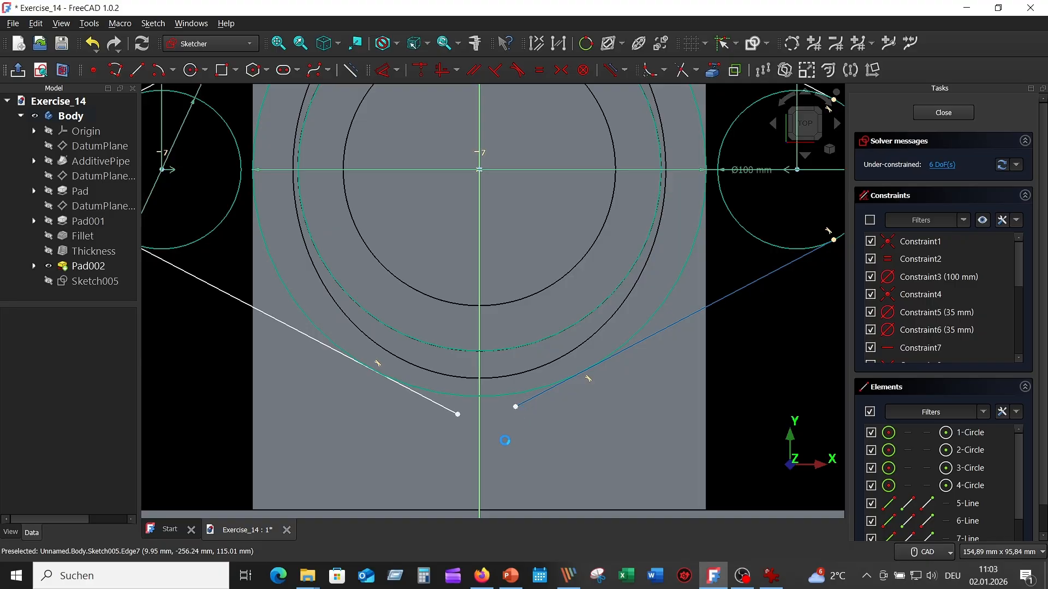
pyautogui.click(524, 402)
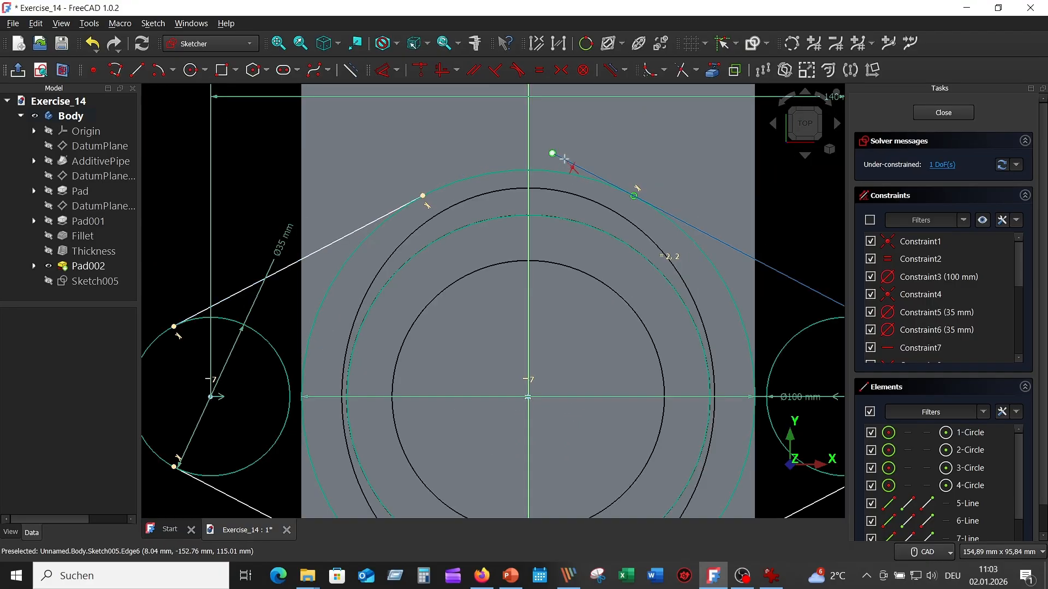
pyautogui.click(578, 166)
pyautogui.scroll(-5, 620, 281)
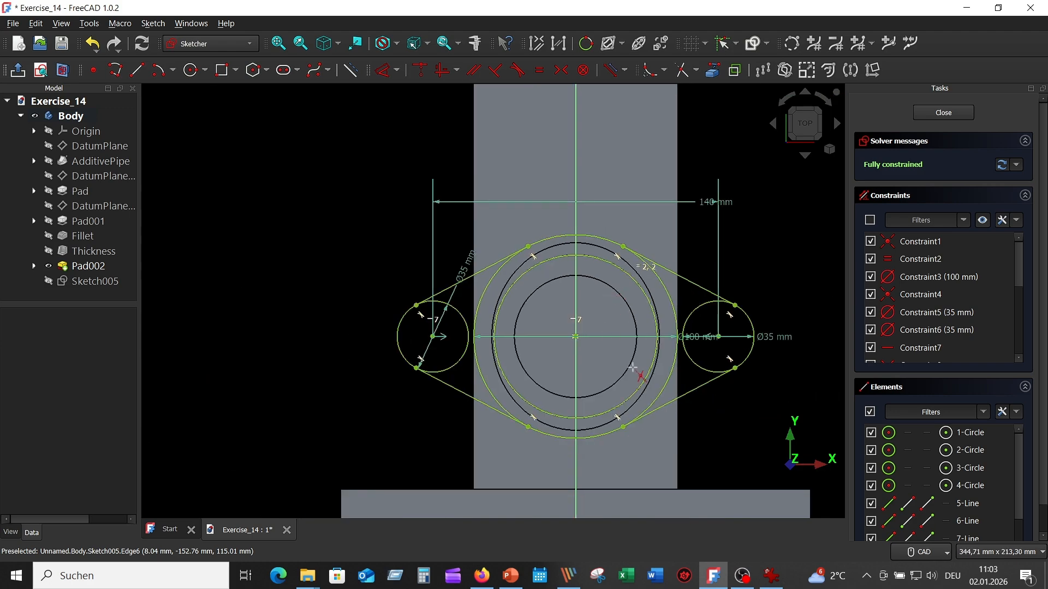
# - Trim the inward-facing arcs of both 35 mm circles and the side arcs of the 100 mm circle, leaving one closed oval flange outline
pyautogui.scroll(5, 742, 382)
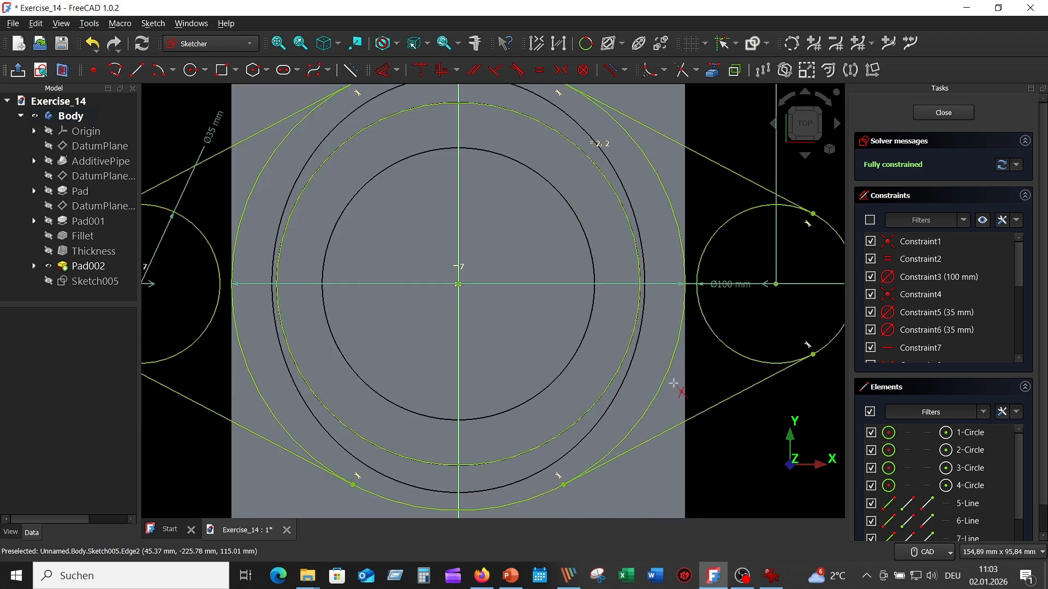
pyautogui.click(727, 346)
pyautogui.click(714, 353)
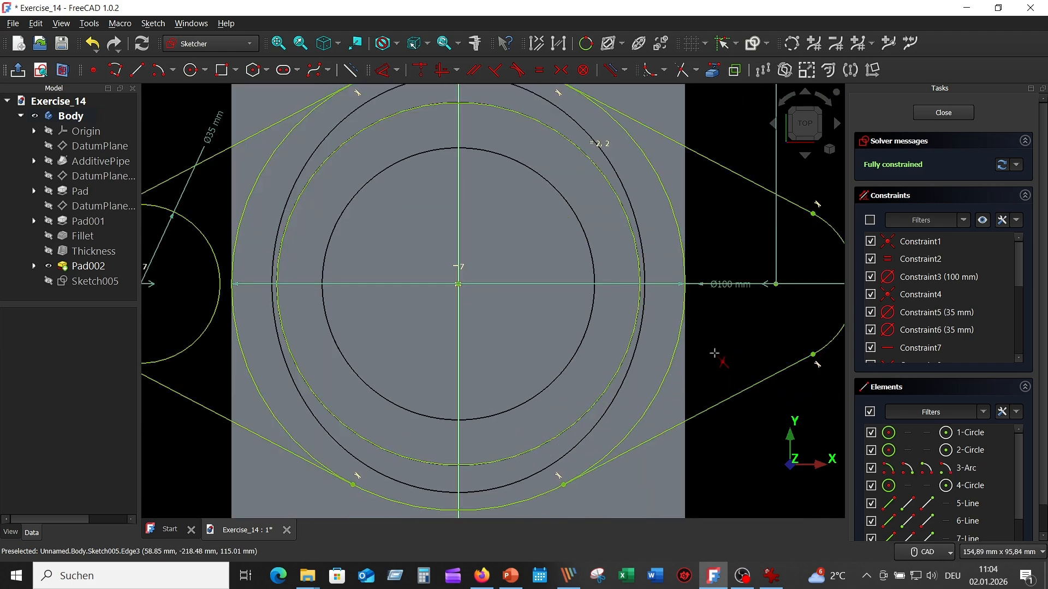
pyautogui.click(203, 333)
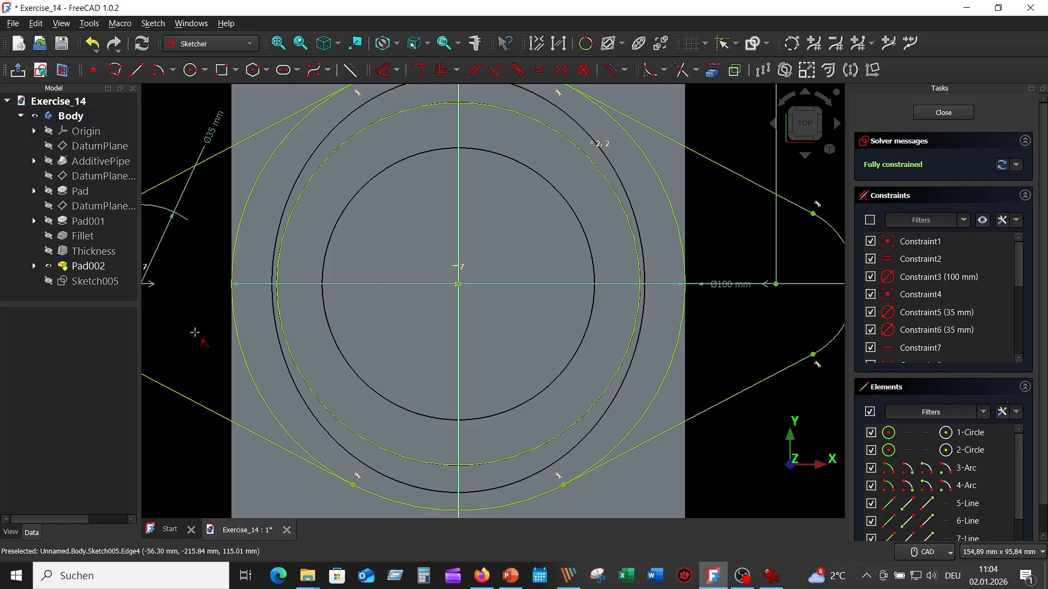
pyautogui.scroll(-2, 240, 343)
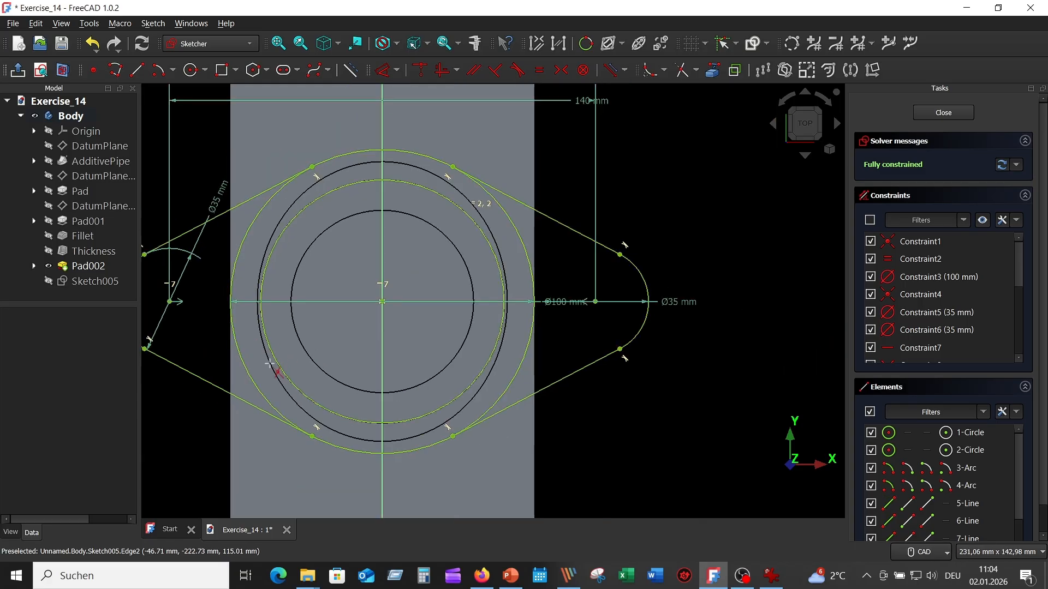
pyautogui.click(530, 261)
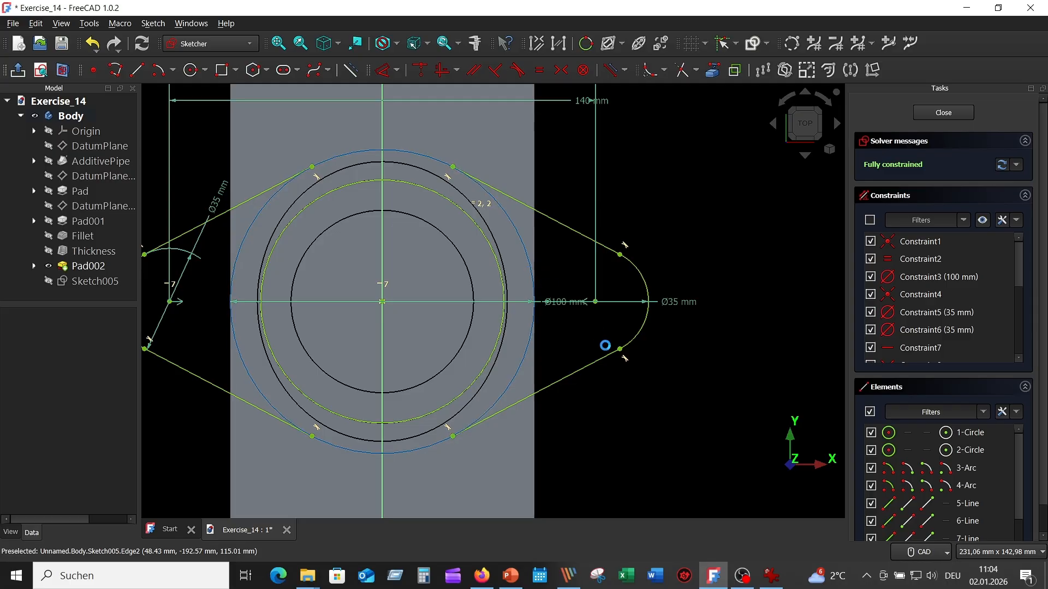
pyautogui.scroll(-2, 672, 431)
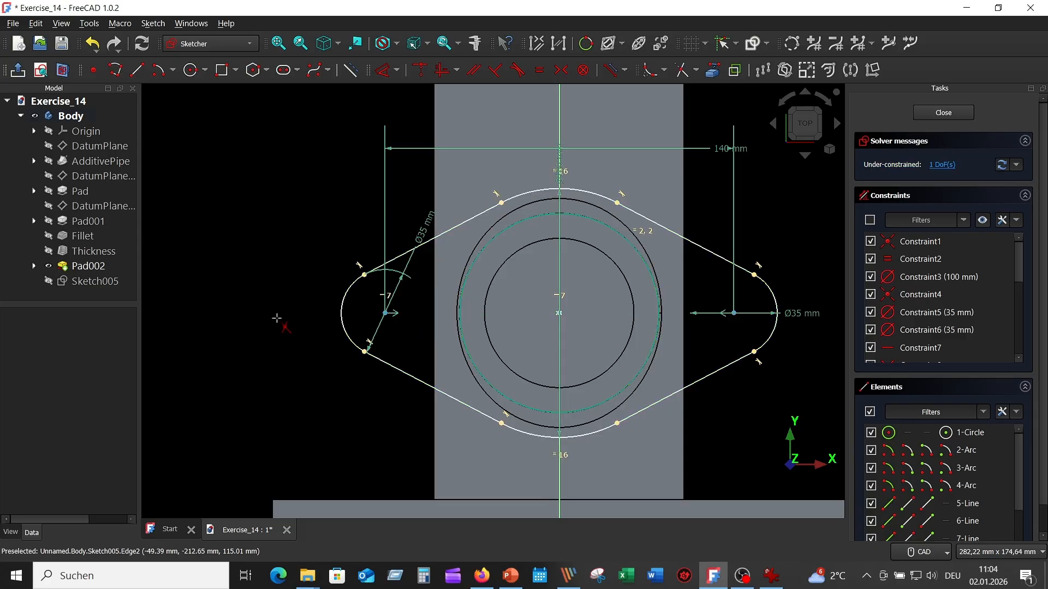
# - Draw a 20 mm diameter bolt-hole circle centred on each of the flange outline's two end arcs
pyautogui.click(771, 576)
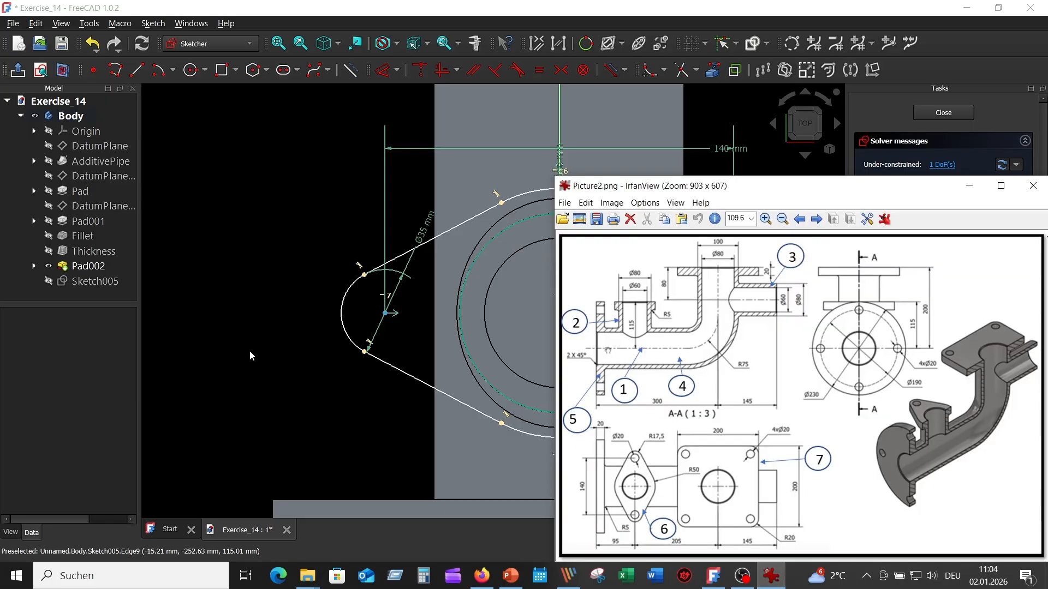
pyautogui.click(213, 261)
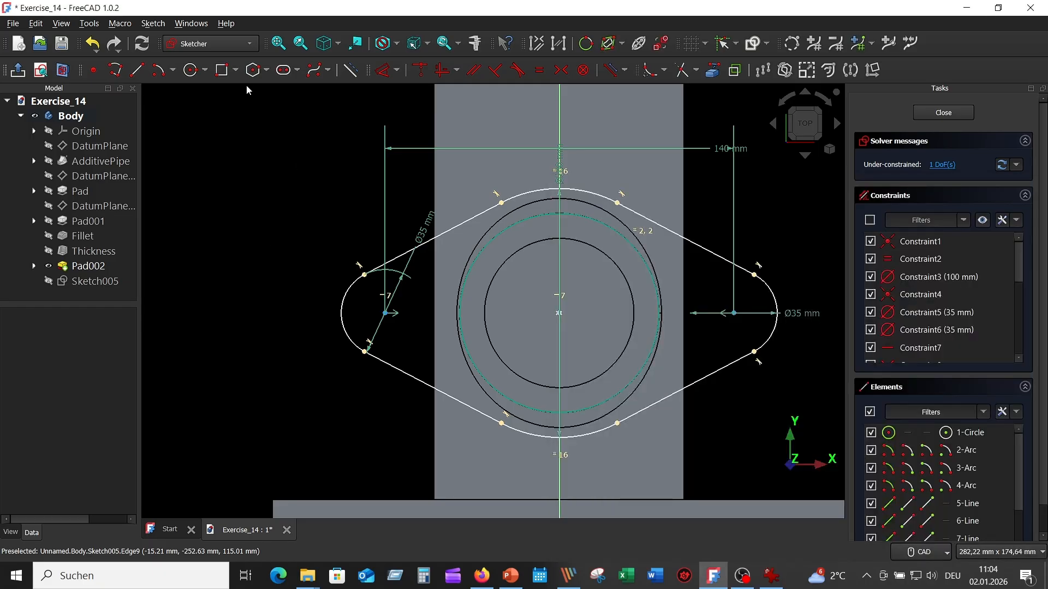
pyautogui.click(191, 70)
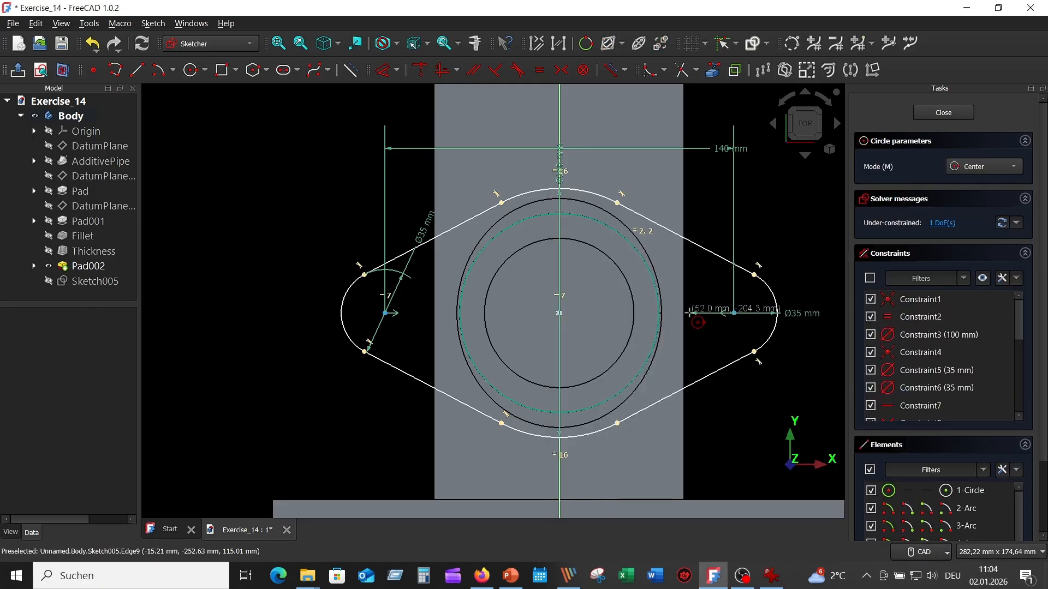
pyautogui.click(734, 312)
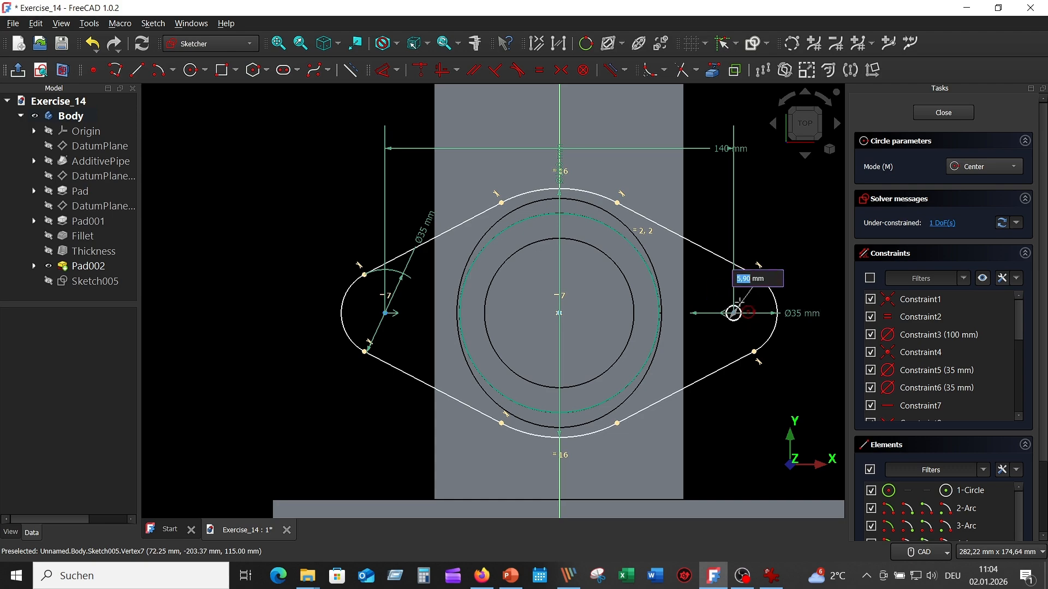
pyautogui.write('2')
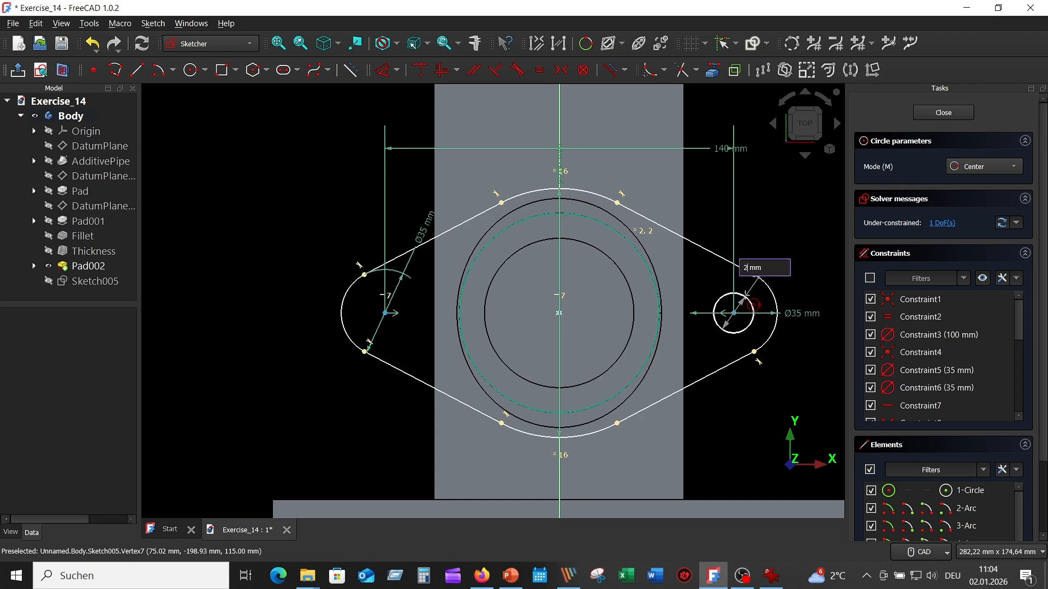
pyautogui.write('0')
pyautogui.press('Return')
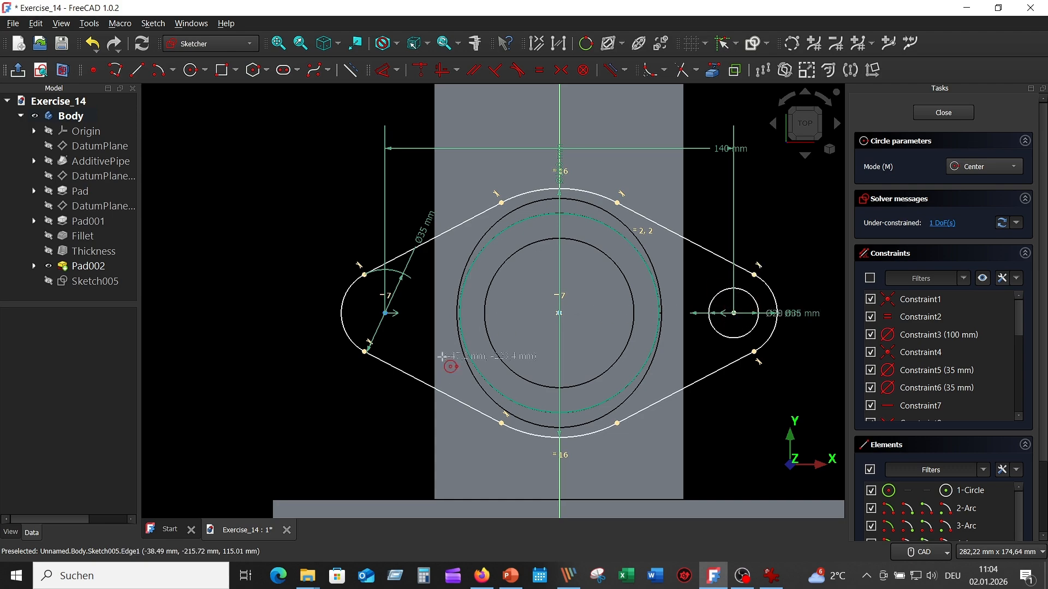
pyautogui.click(386, 313)
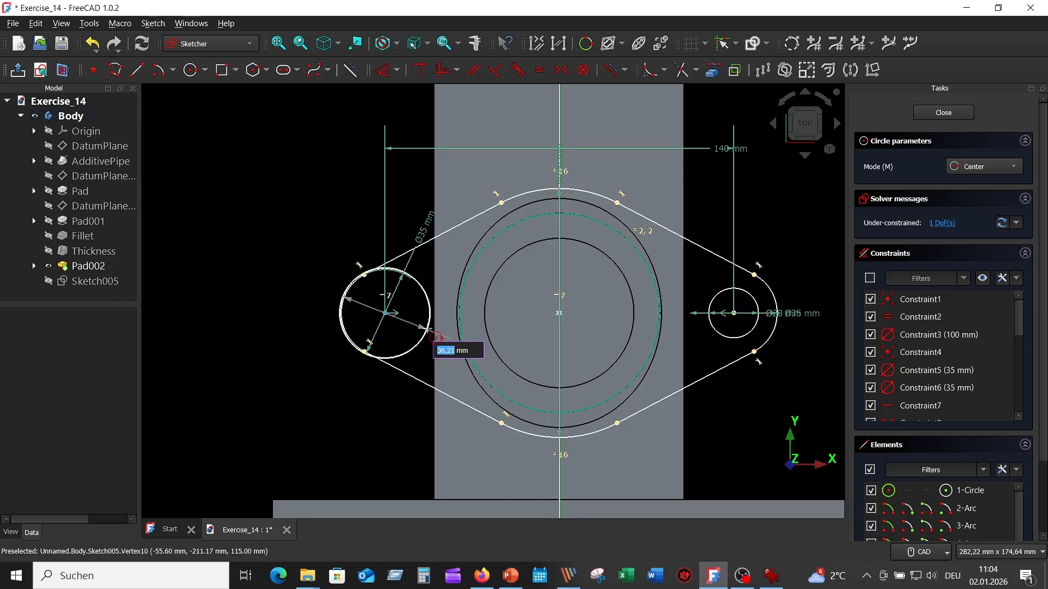
pyautogui.write('20')
pyautogui.press('Return')
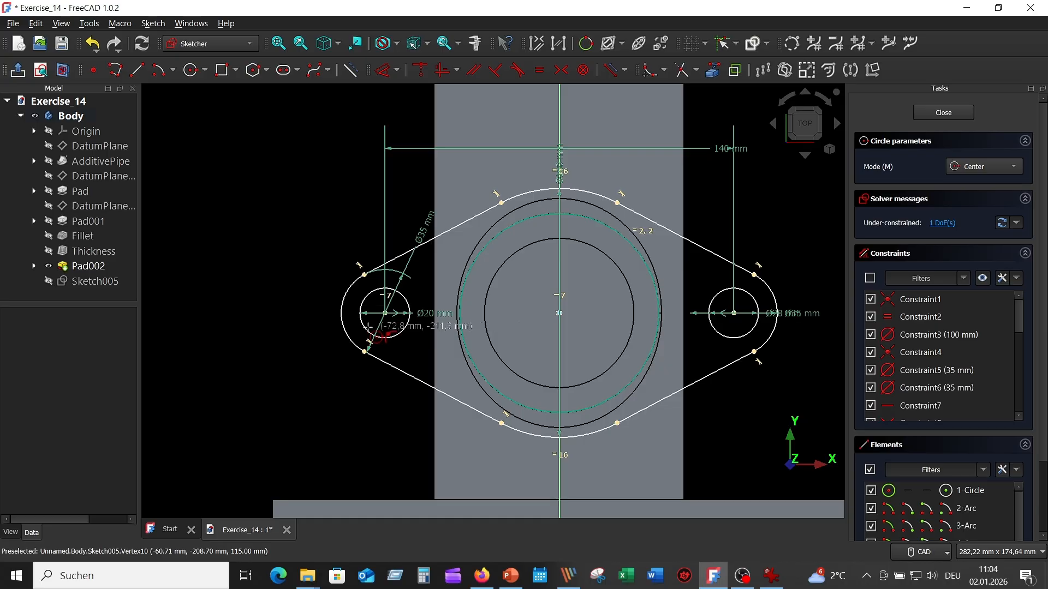
pyautogui.rightClick(242, 275)
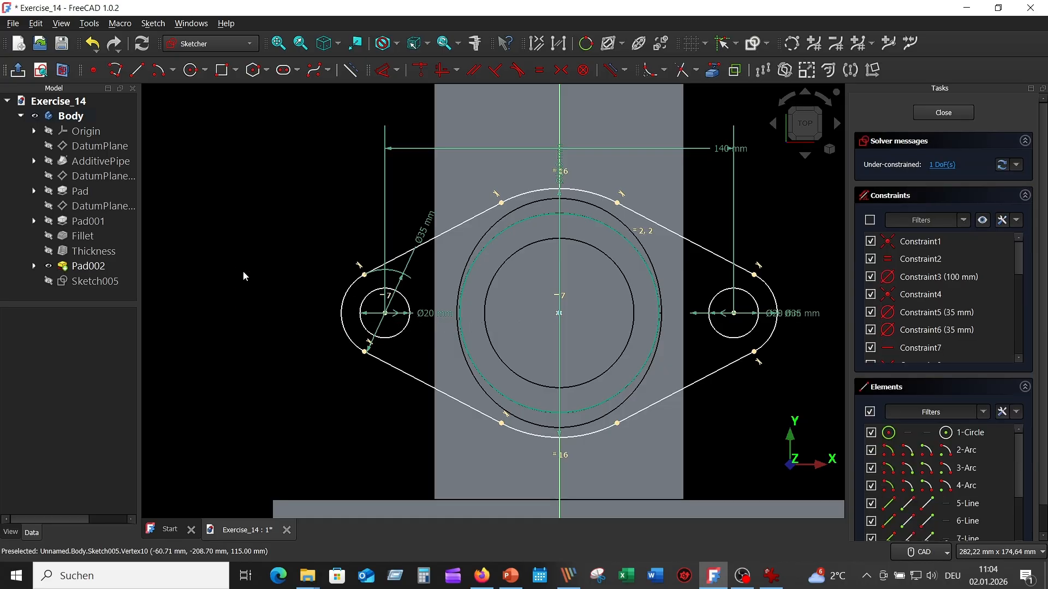
# - Make the lower-right slanted line tangent to the bottom arc of the flange outline
pyautogui.click(603, 431)
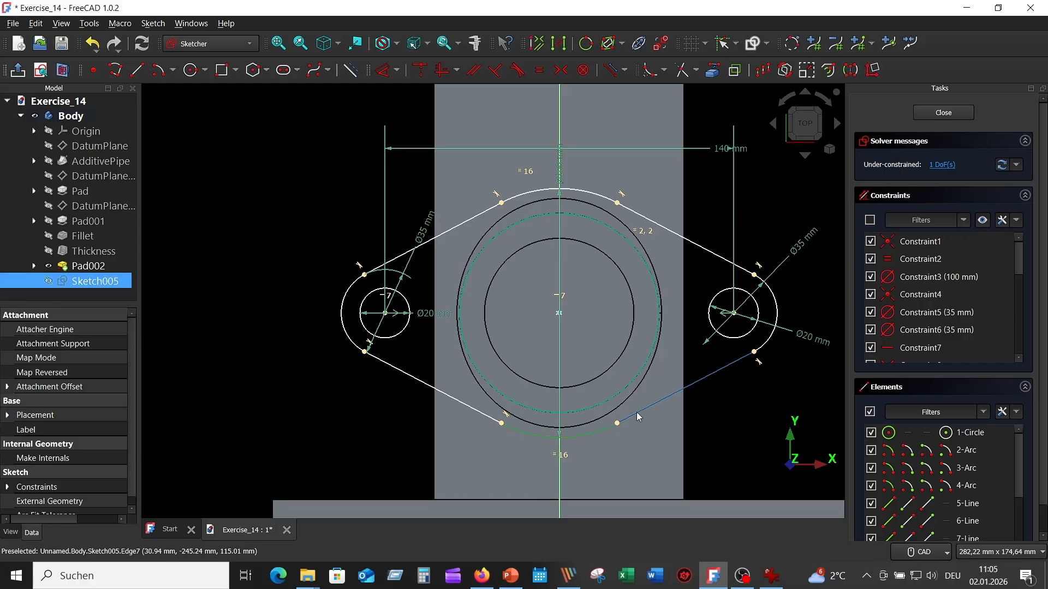
pyautogui.click(655, 403)
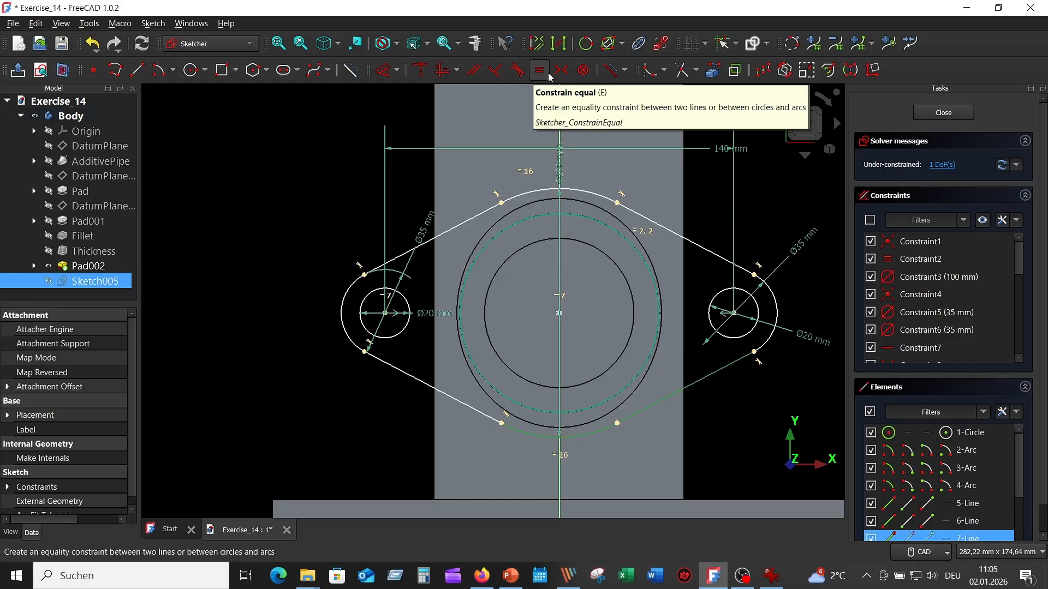
pyautogui.click(517, 70)
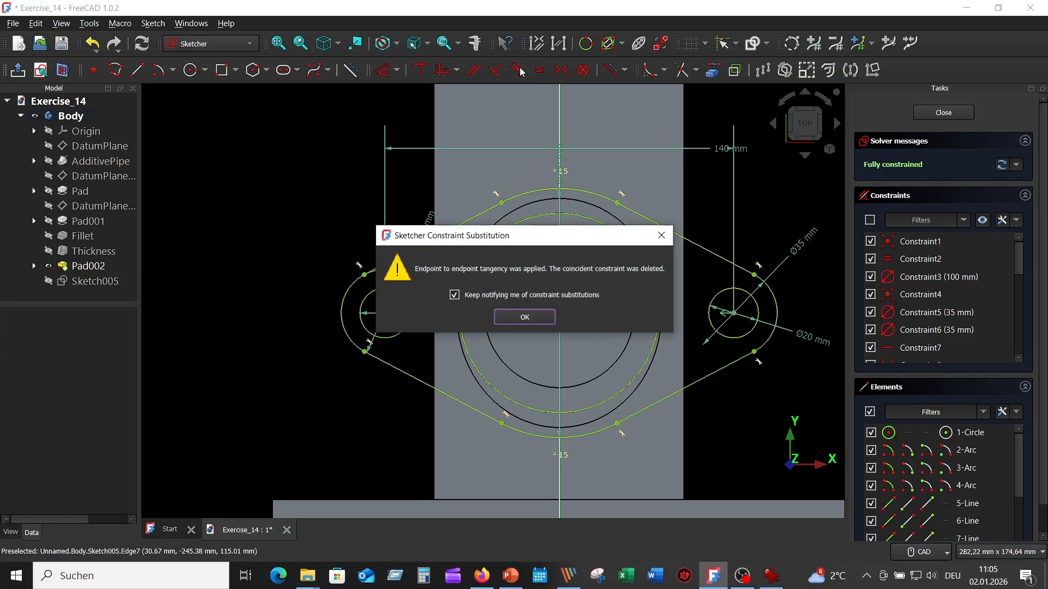
pyautogui.click(539, 320)
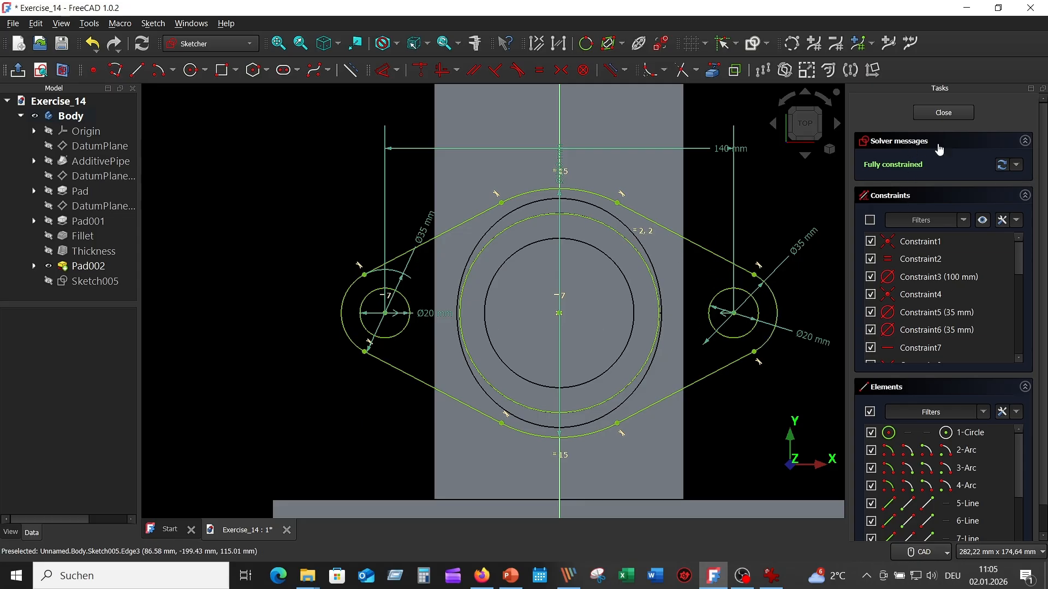
# - Close the oval flange sketch and pad it in the reversed direction
pyautogui.click(944, 112)
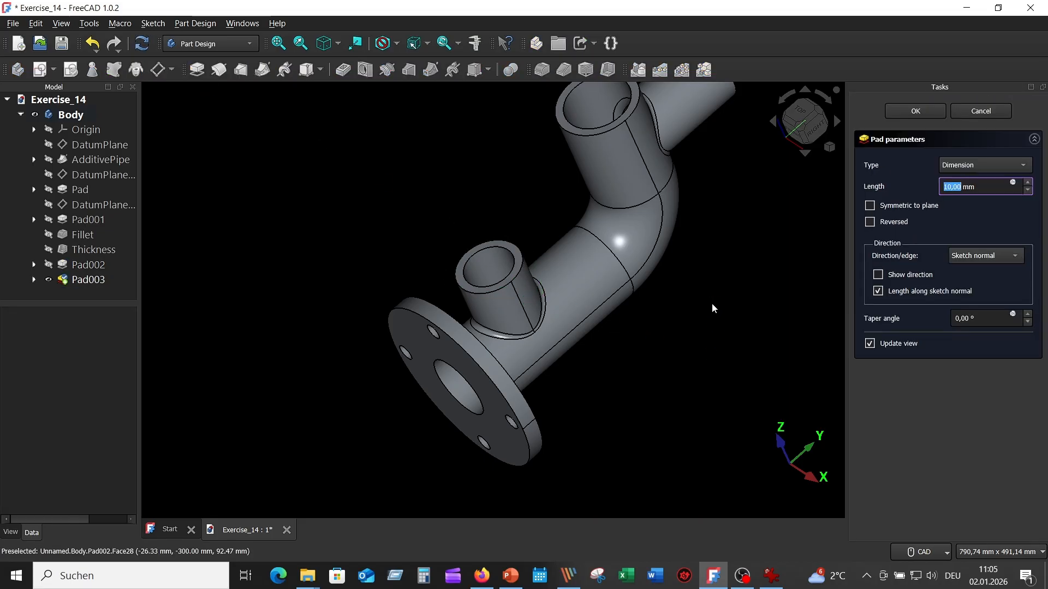
pyautogui.click(870, 221)
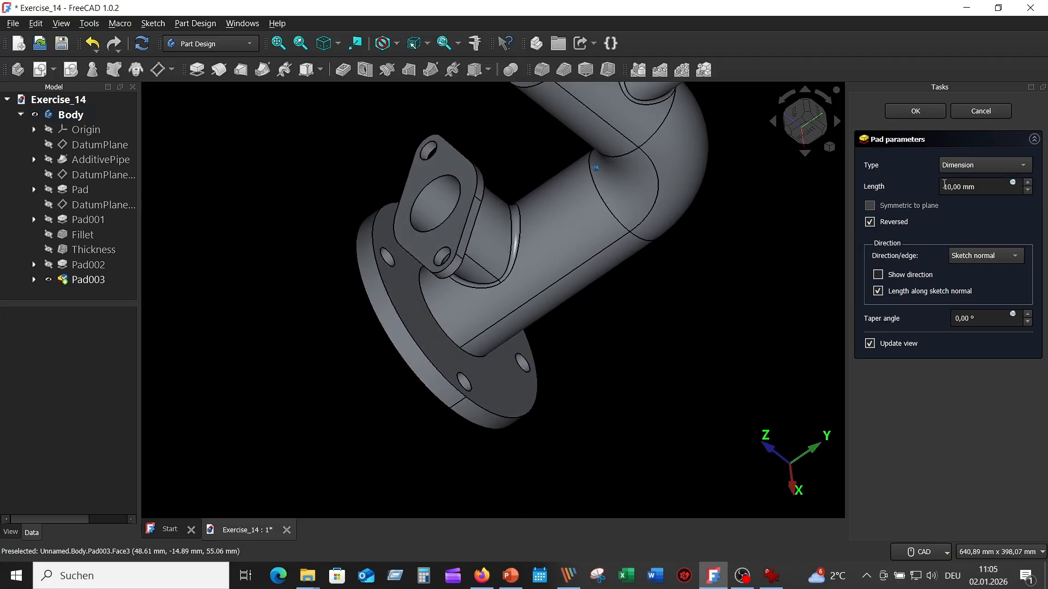
pyautogui.moveTo(947, 185); pyautogui.dragTo(923, 194)
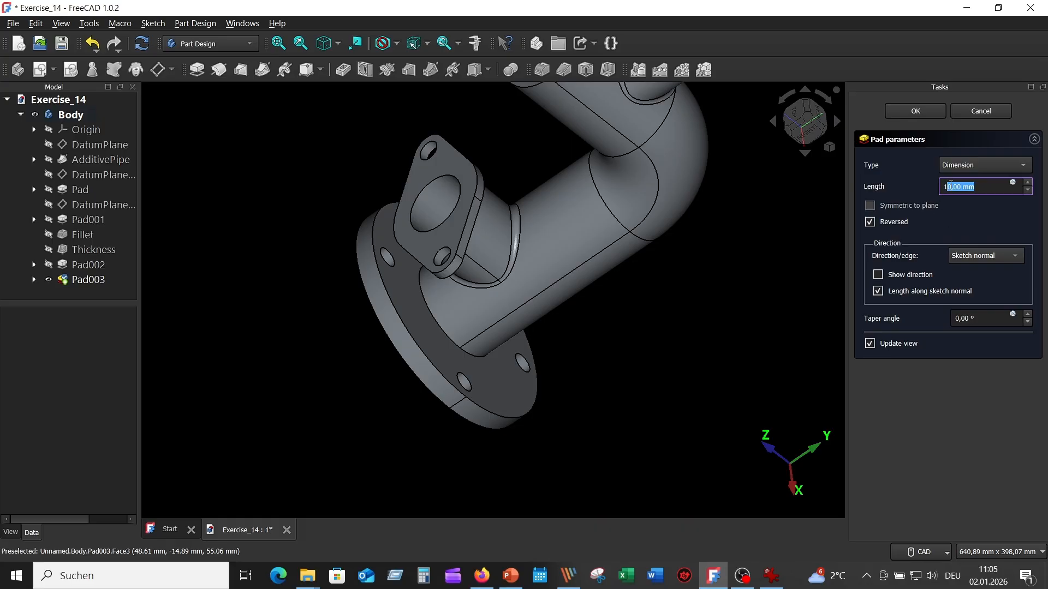
pyautogui.moveTo(949, 187); pyautogui.dragTo(940, 187)
pyautogui.press('Return')
pyautogui.moveTo(572, 273); pyautogui.dragTo(327, 355, button='middle')
pyautogui.press('0')
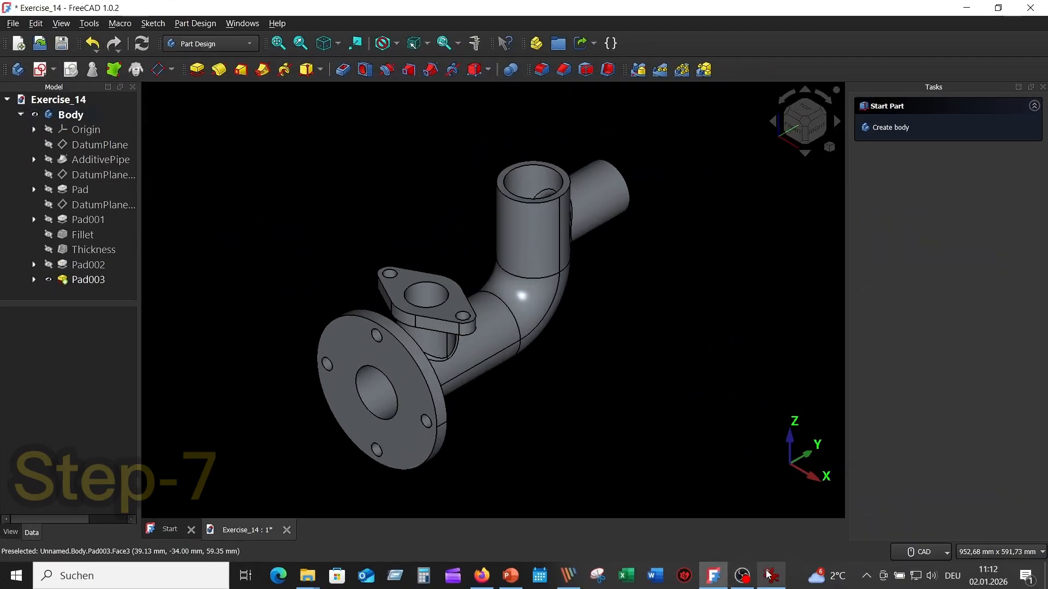
# - Switch to the technical drawing in IrfanView to check the dimensions of the square flange, item 7
pyautogui.click(769, 576)
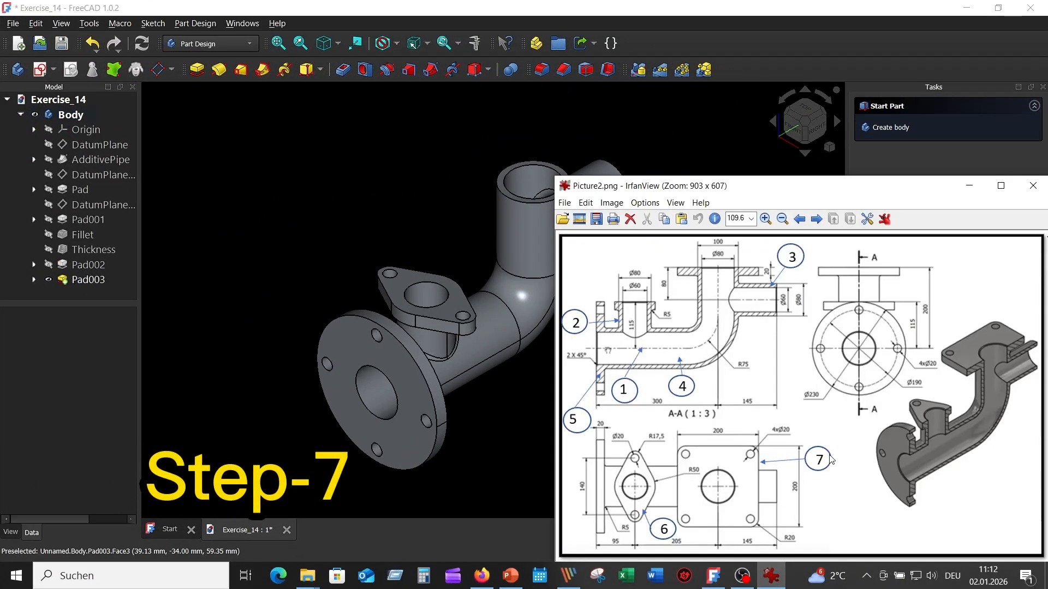
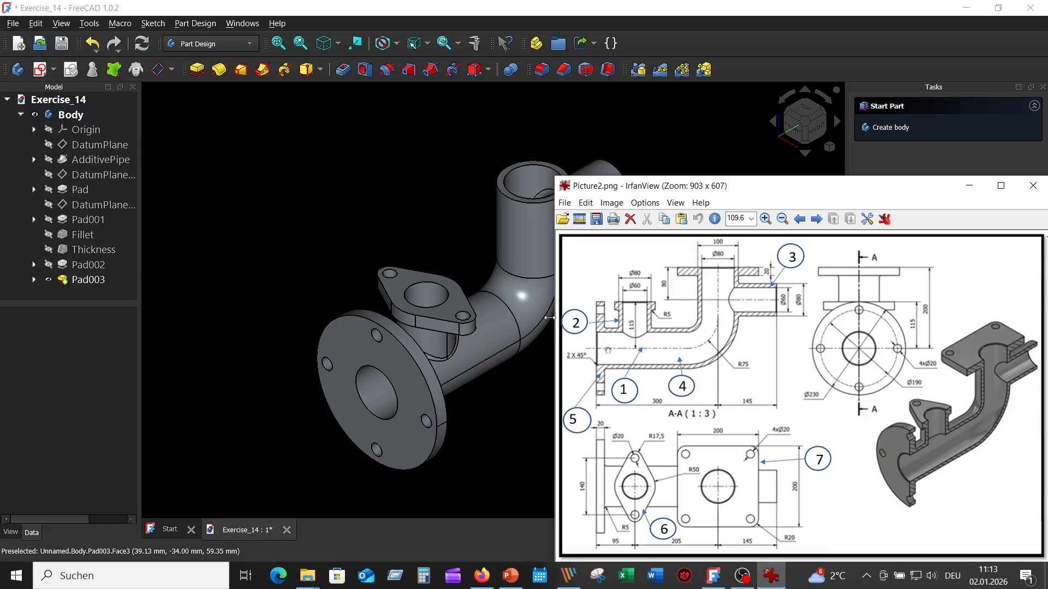
# - Switch back to FreeCAD and create a sketch on the top ring face of the vertical pipe
pyautogui.click(437, 198)
pyautogui.scroll(5, 535, 164)
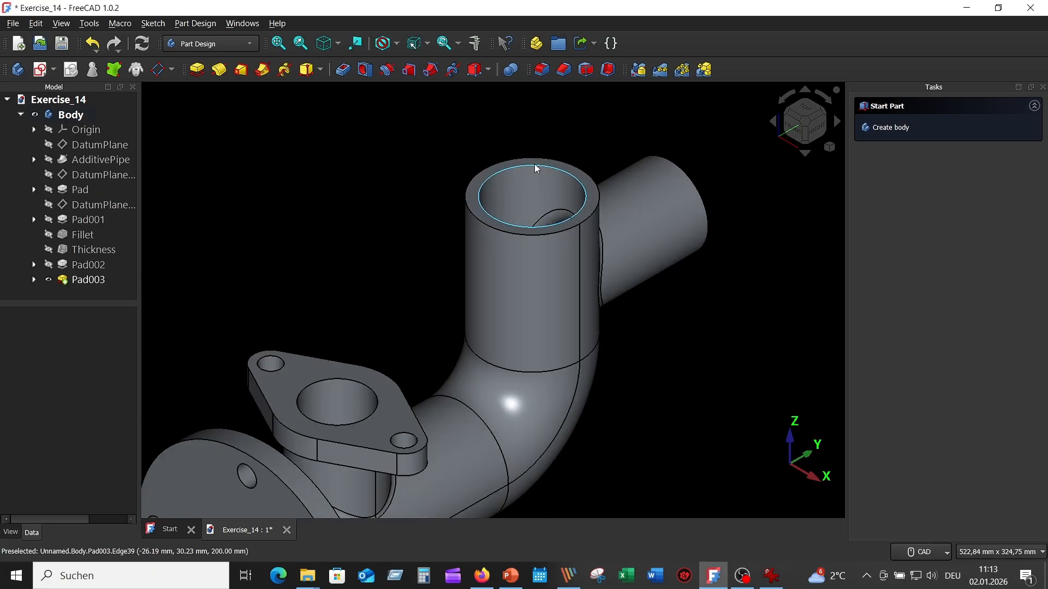
pyautogui.click(571, 171)
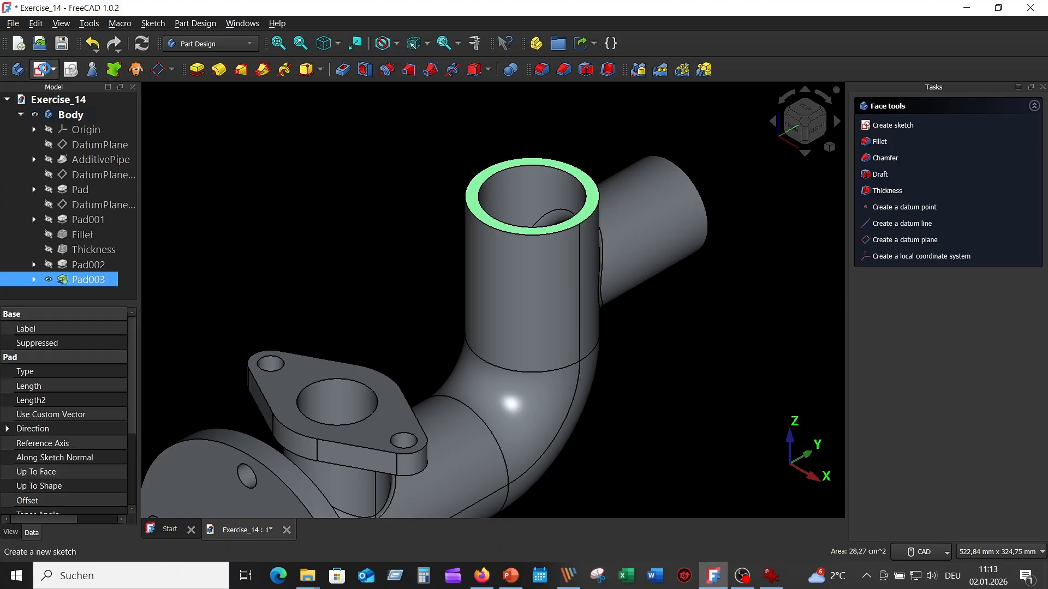
pyautogui.click(42, 70)
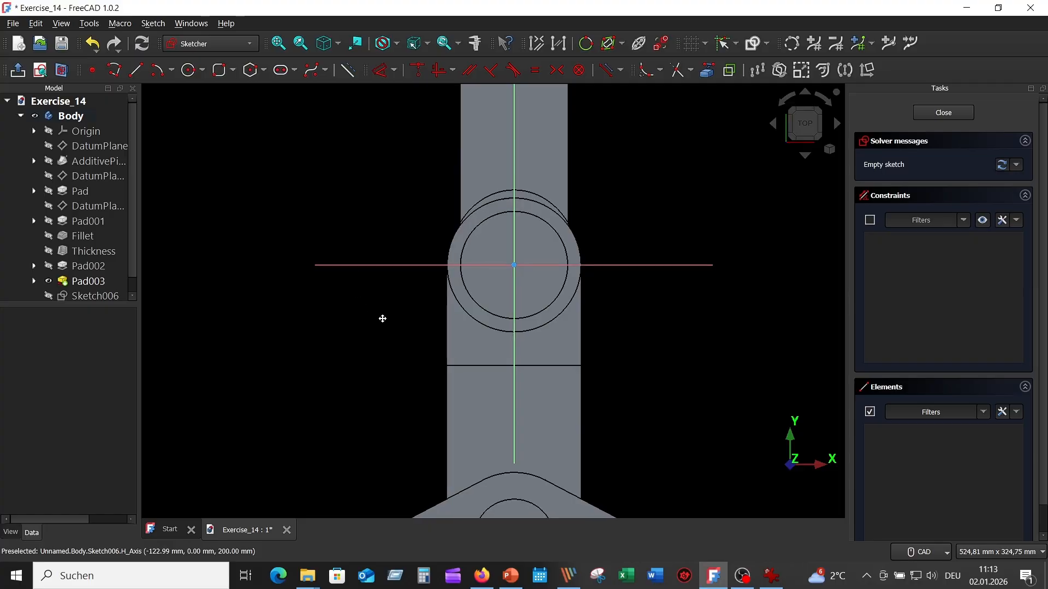
pyautogui.moveTo(381, 318); pyautogui.dragTo(434, 335, button='middle')
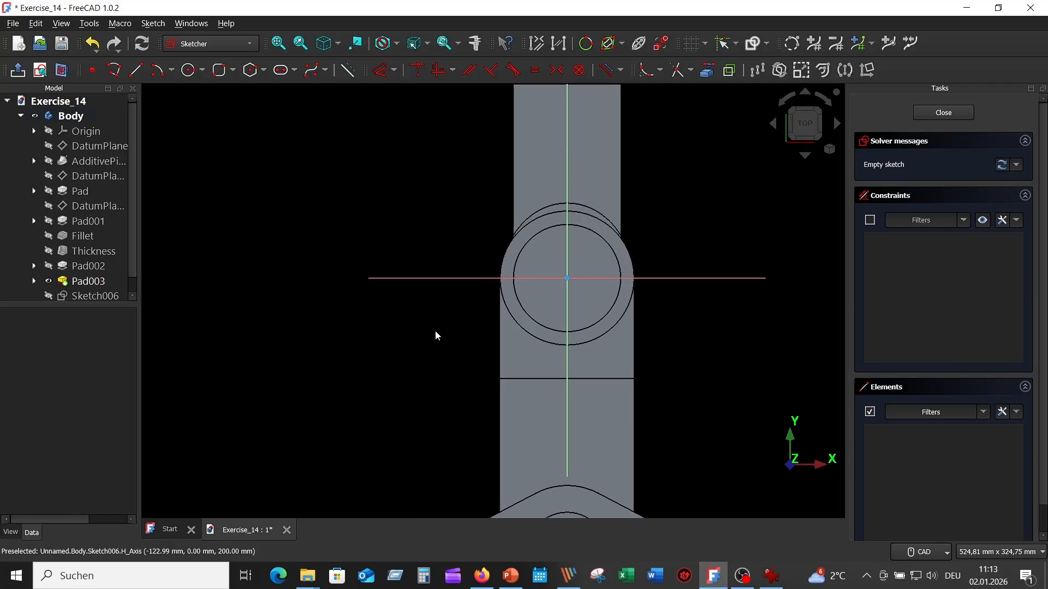
# - Draw a 100 mm diameter circle centred on the sketch origin
pyautogui.click(189, 70)
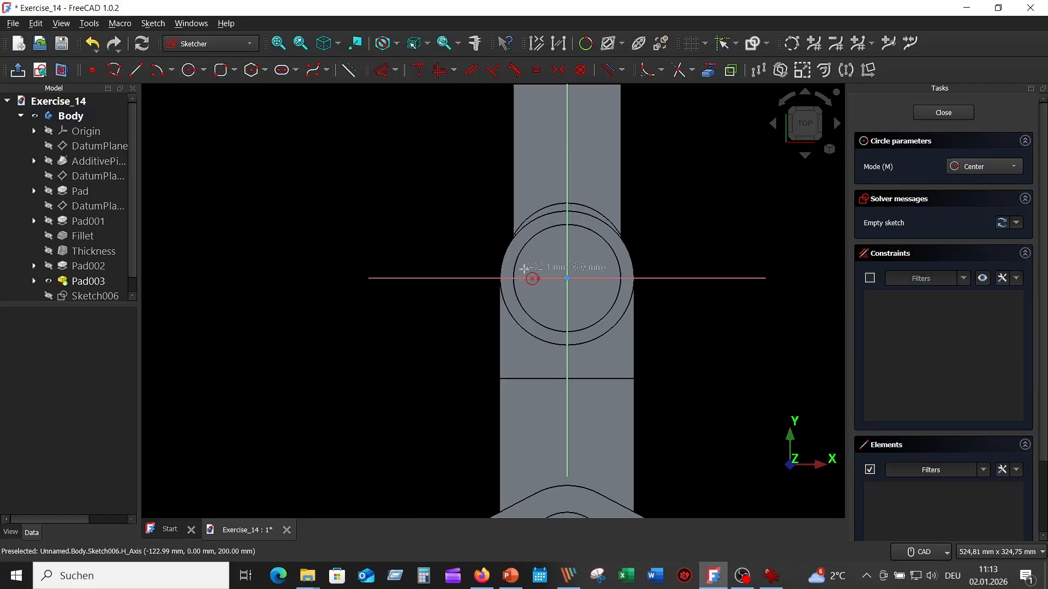
pyautogui.click(566, 277)
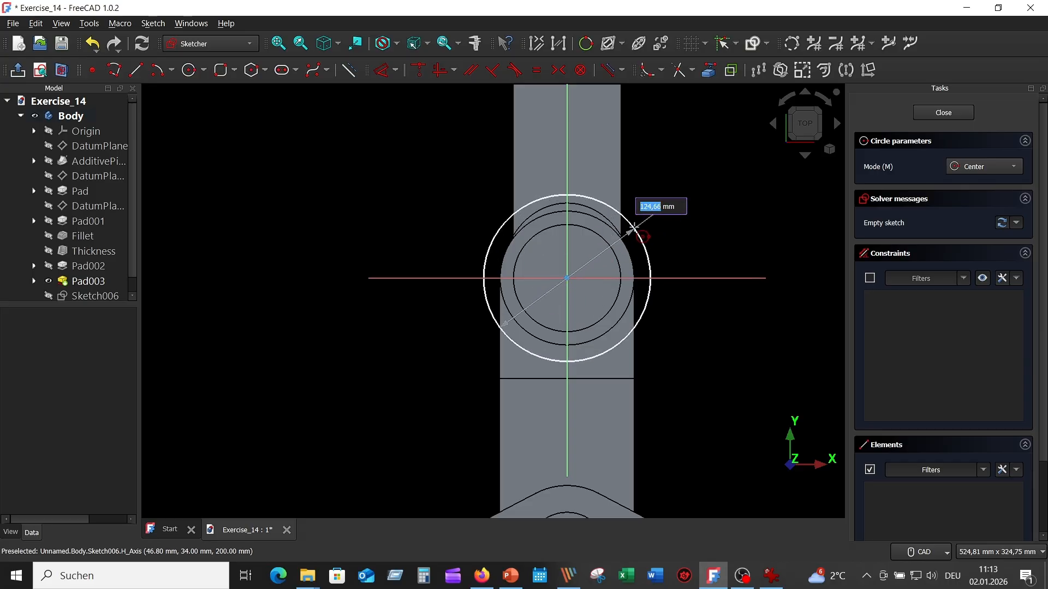
pyautogui.write('100')
pyautogui.press('Return')
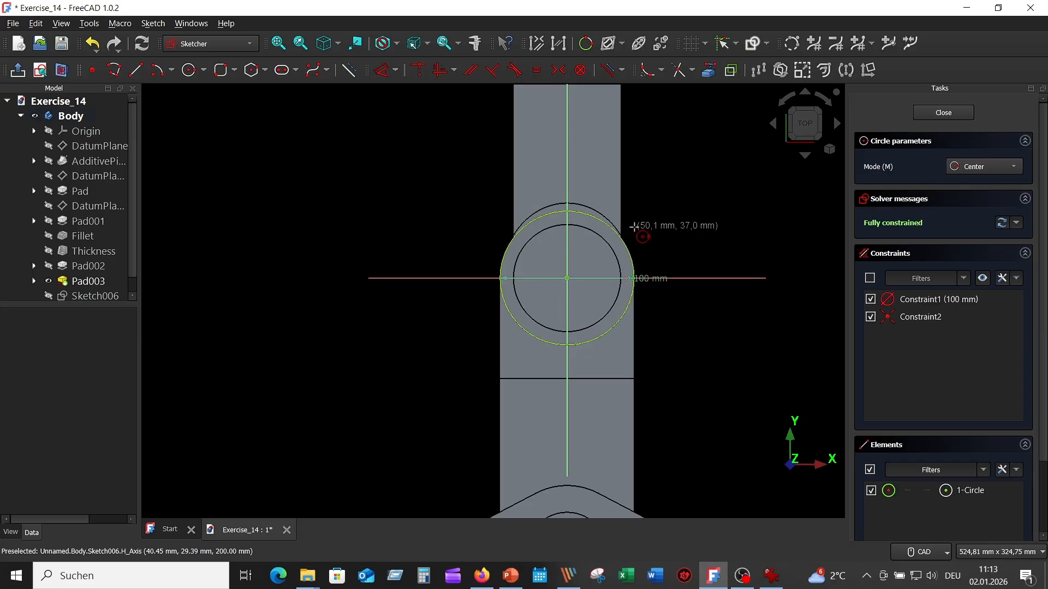
pyautogui.rightClick(267, 189)
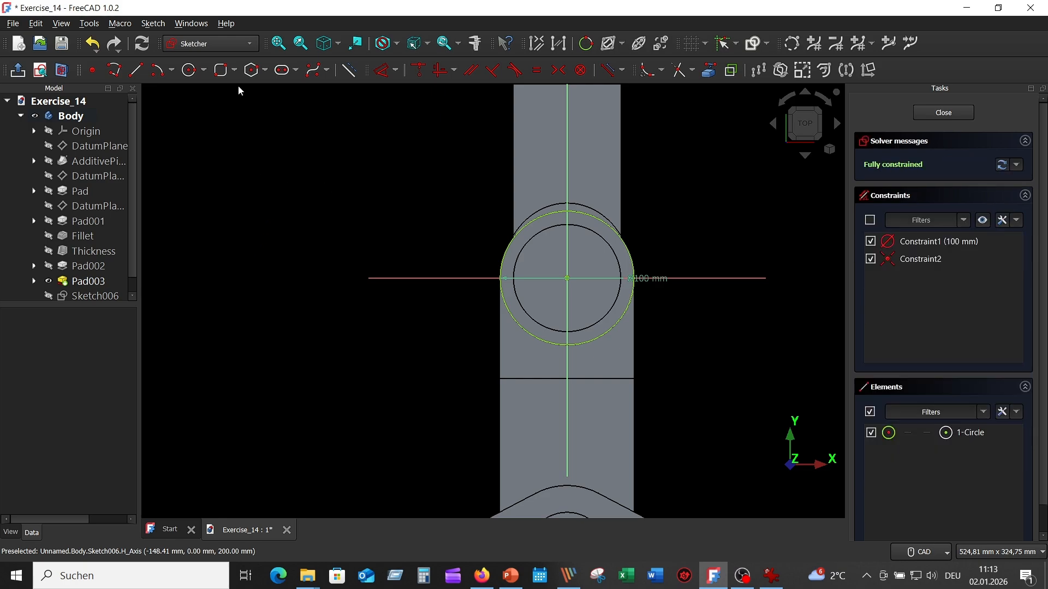
# - Draw a 200 mm by 200 mm rounded rectangle with 20 mm corner radii beside the pipe
pyautogui.click(235, 70)
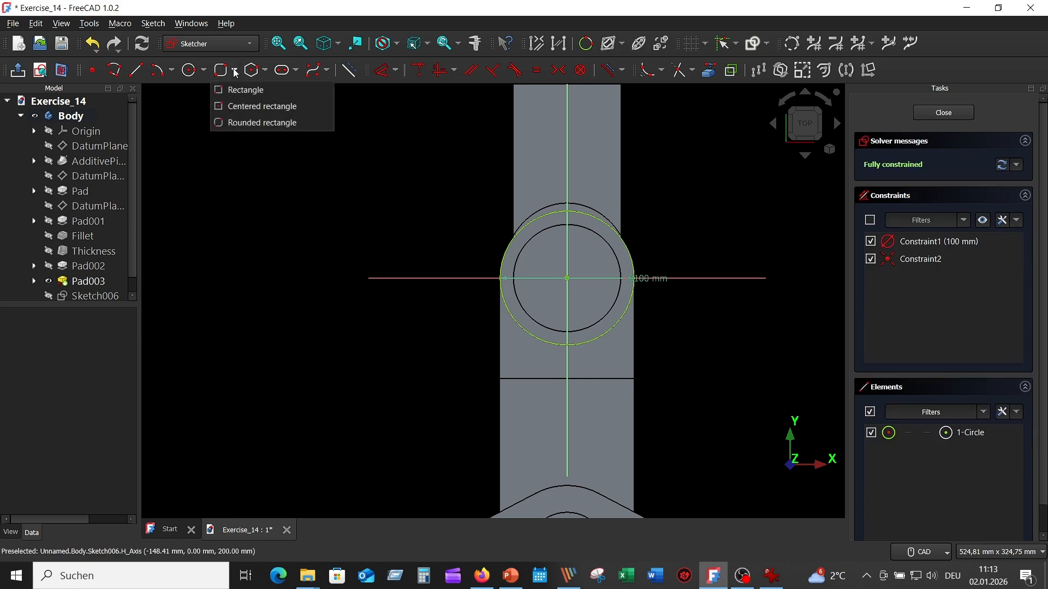
pyautogui.click(256, 123)
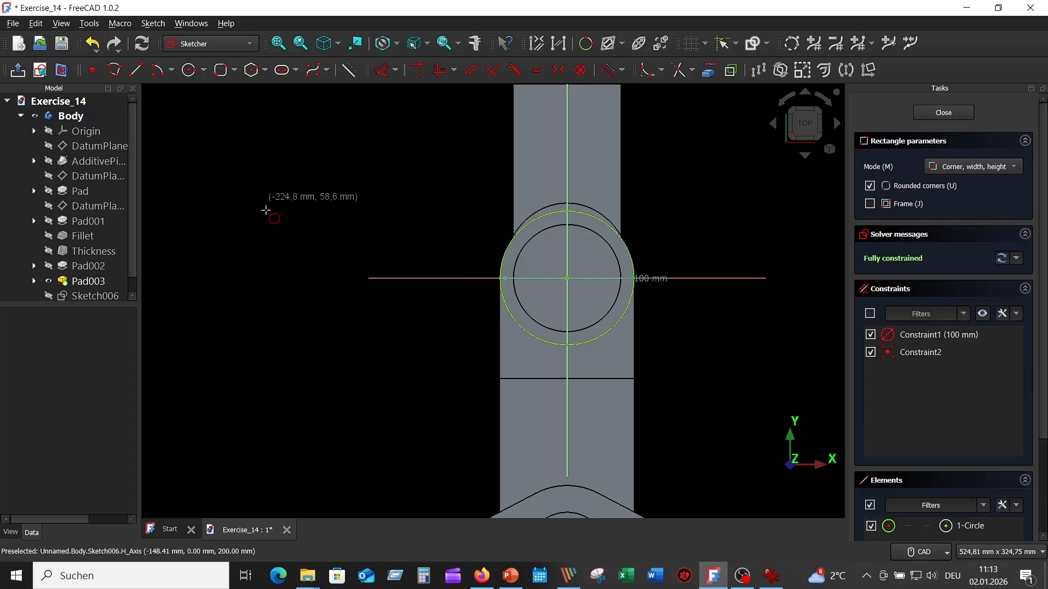
pyautogui.click(232, 308)
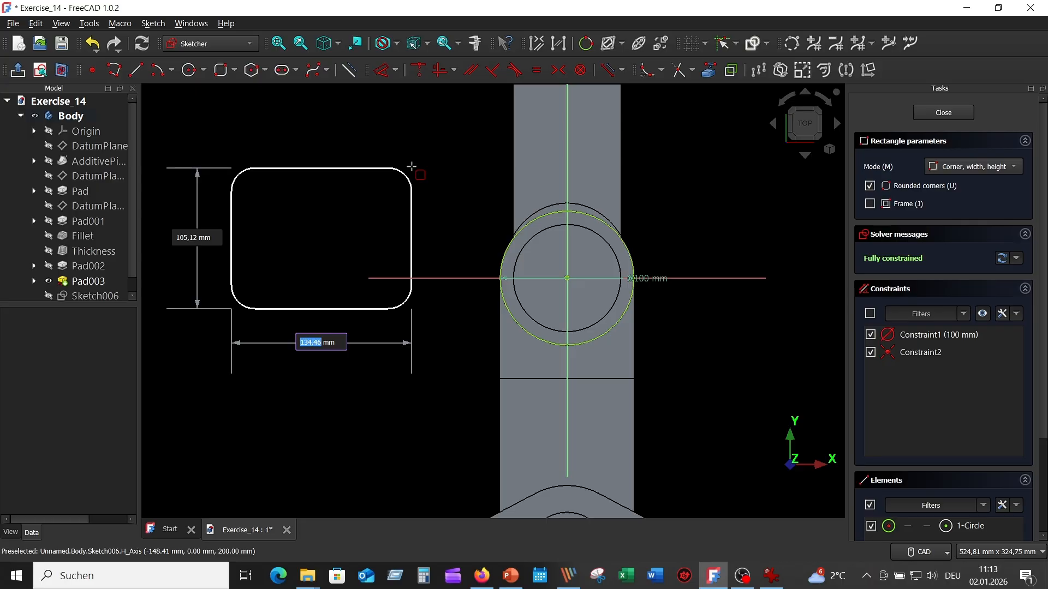
pyautogui.write('200')
pyautogui.press('Tab')
pyautogui.write('200')
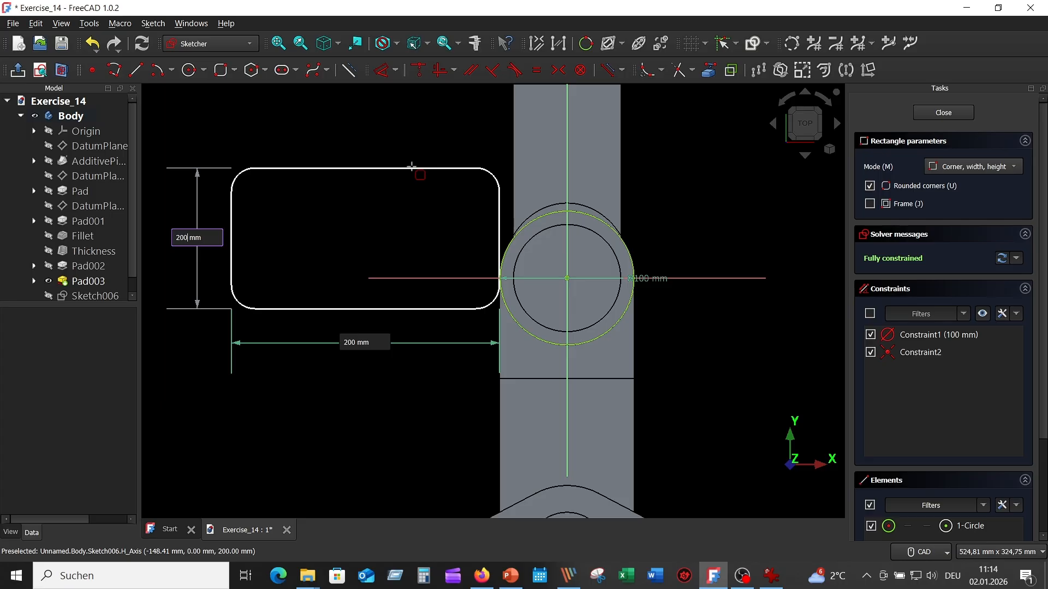
pyautogui.press('Tab')
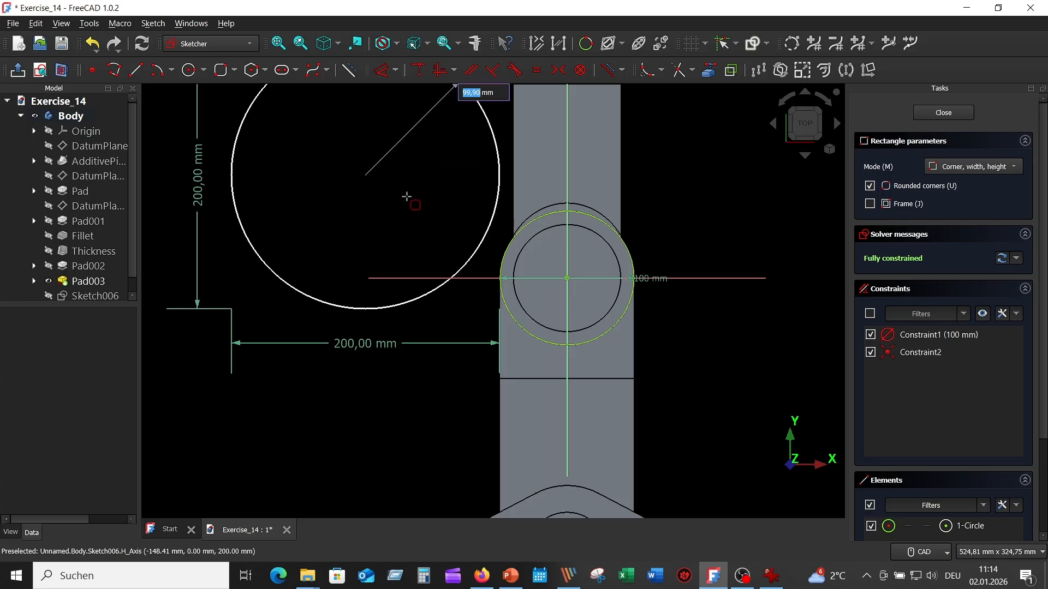
pyautogui.moveTo(408, 195); pyautogui.dragTo(407, 290, button='middle')
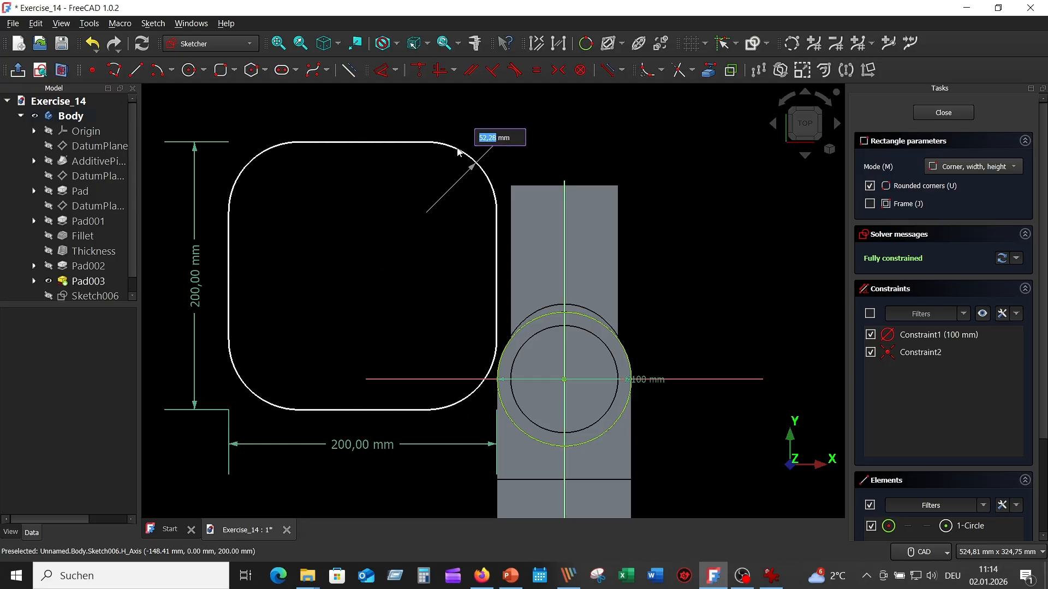
pyautogui.write('2')
pyautogui.press('Return')
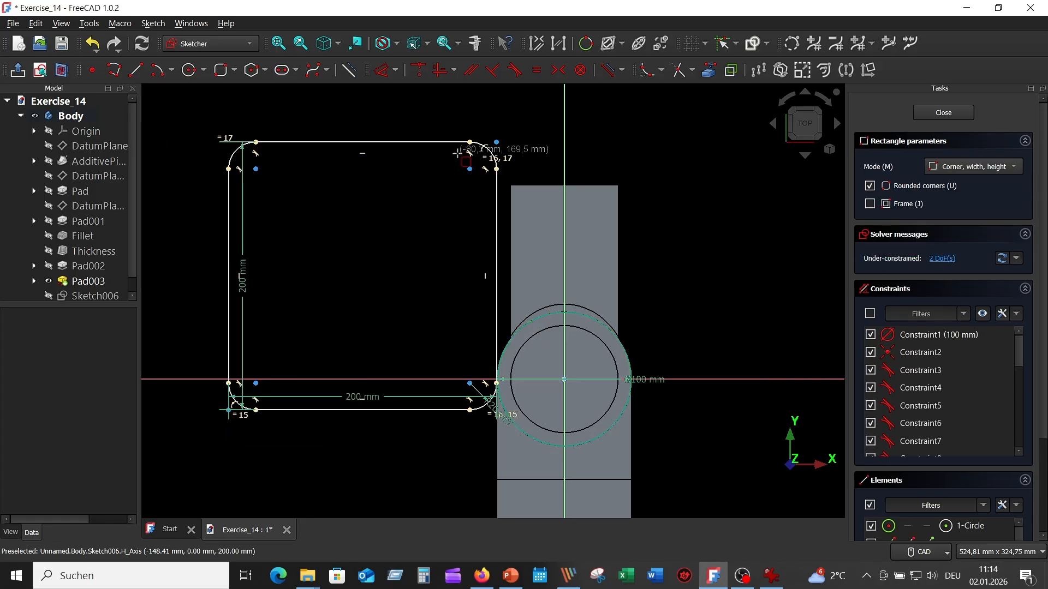
pyautogui.rightClick(351, 200)
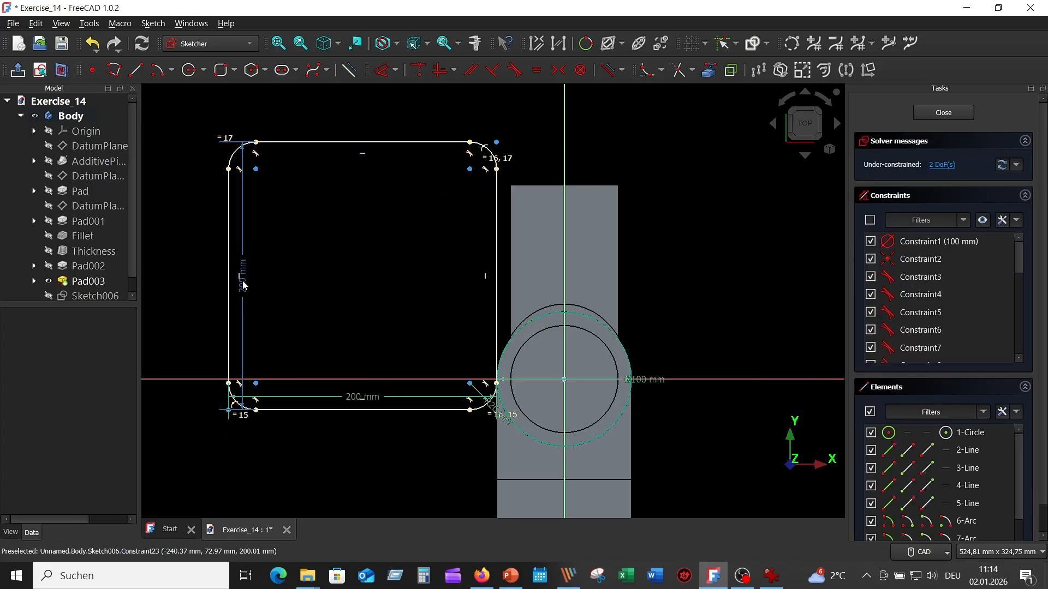
# - Place both 200 mm dimensions outside the rounded square and make two diagonally opposite corner arc centres symmetric about the origin
pyautogui.moveTo(243, 285); pyautogui.dragTo(185, 276)
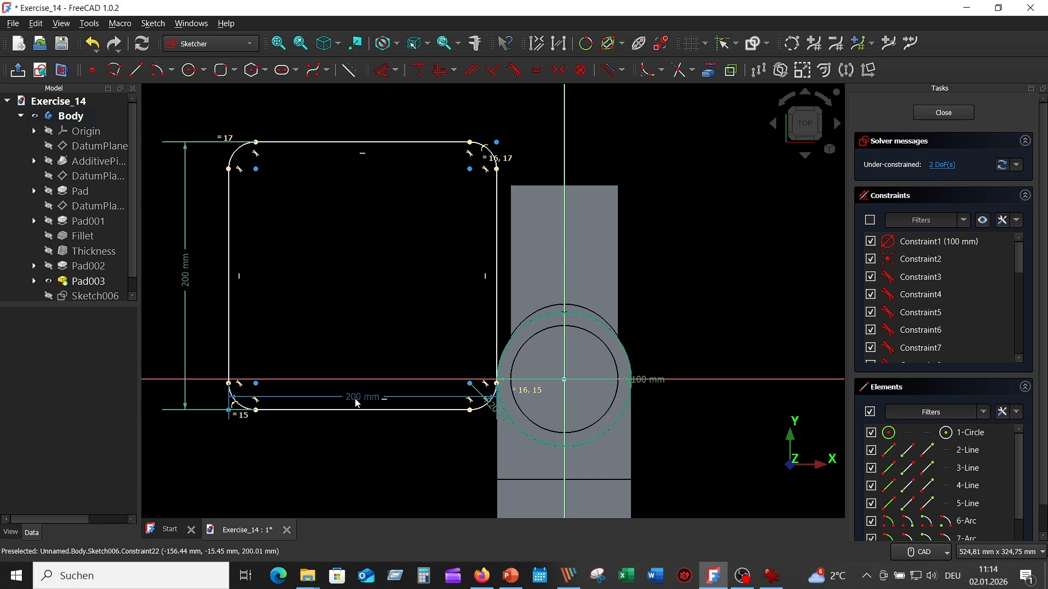
pyautogui.moveTo(355, 397); pyautogui.dragTo(345, 443)
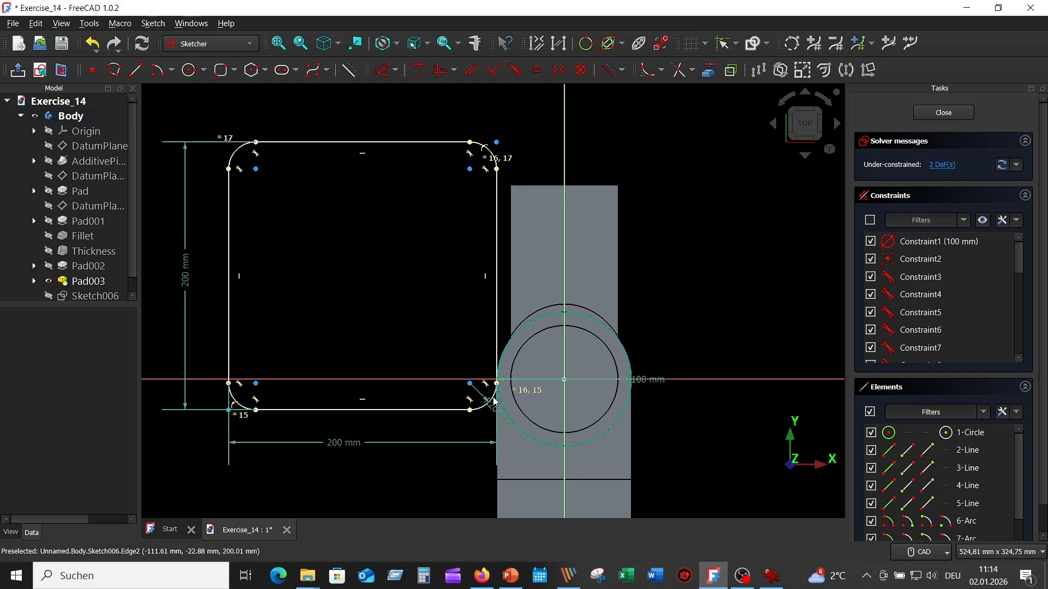
pyautogui.click(256, 384)
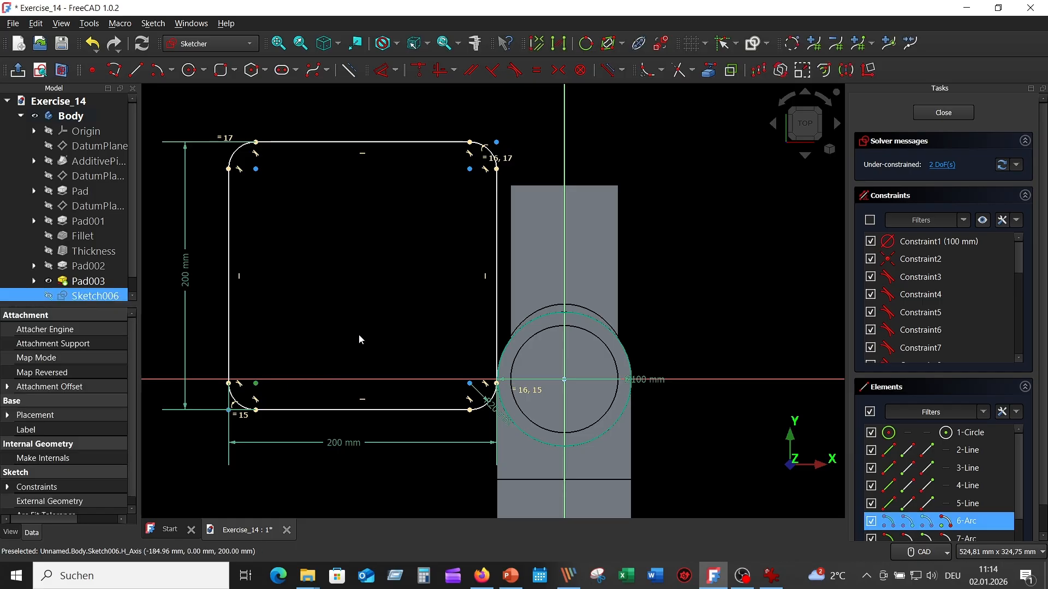
pyautogui.click(470, 170)
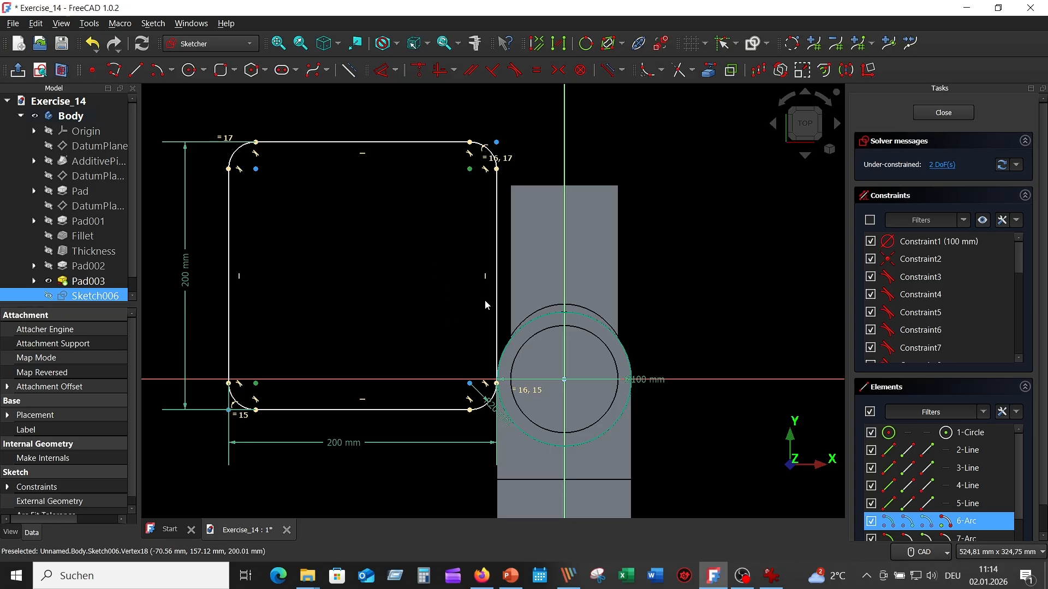
pyautogui.click(565, 384)
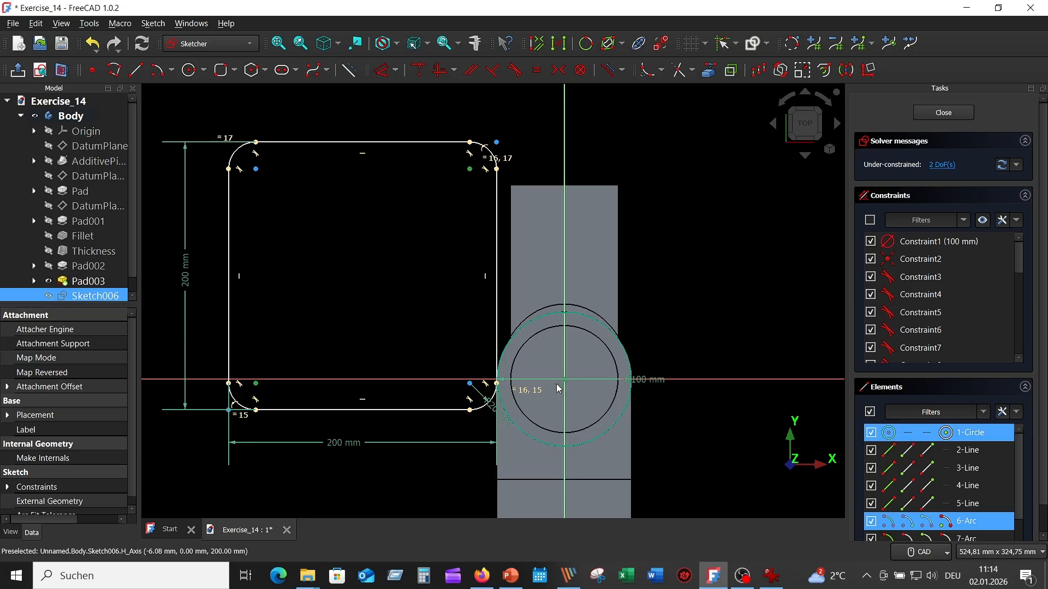
pyautogui.click(558, 71)
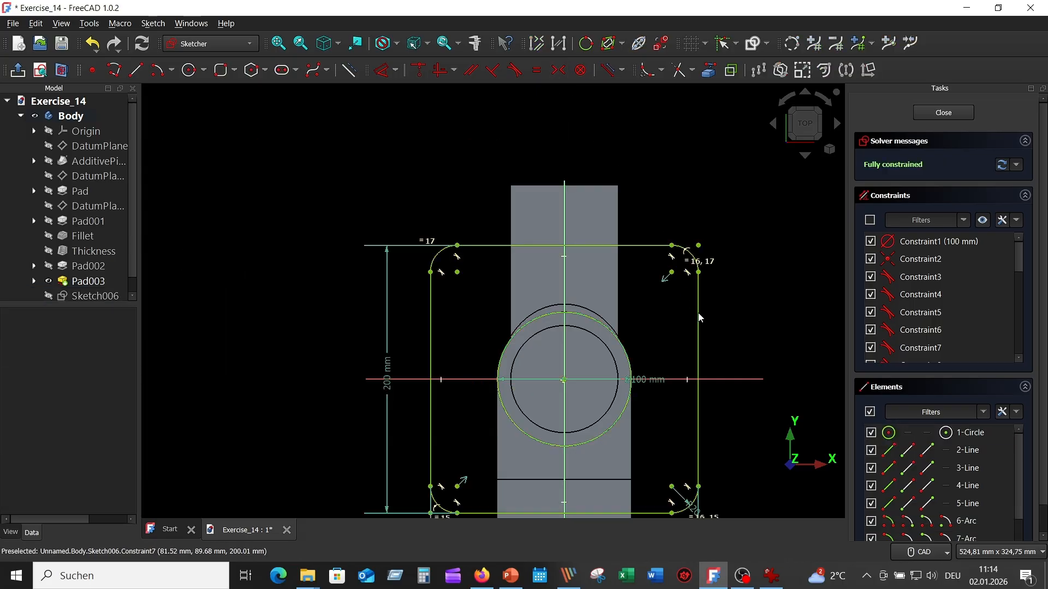
pyautogui.moveTo(744, 295); pyautogui.dragTo(679, 205, button='middle')
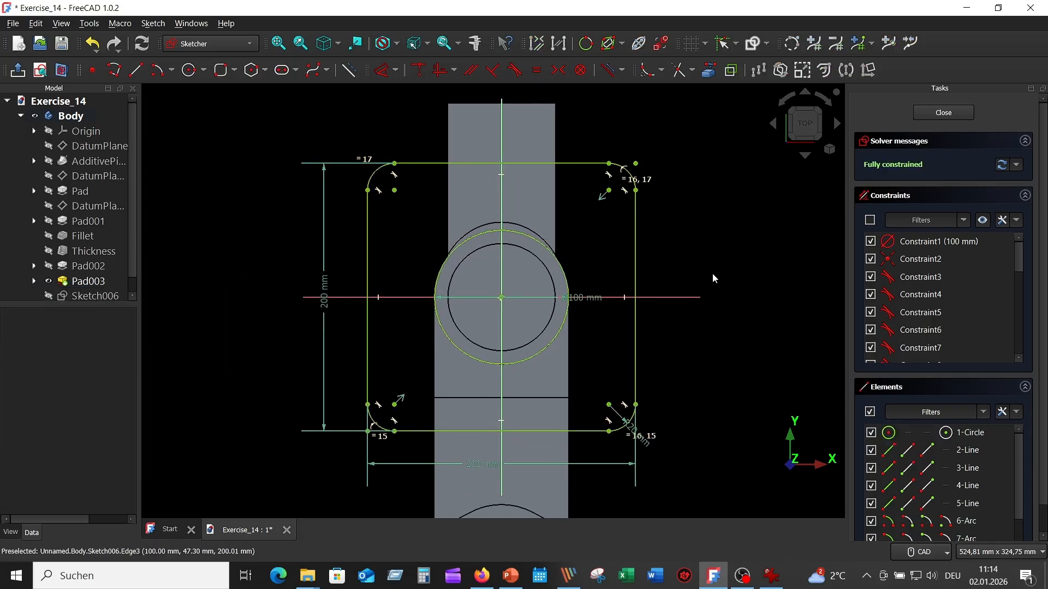
# - Check the bolt-hole size in the technical drawing and draw 20 mm diameter circles centred on the square's two upper corner arcs
pyautogui.click(771, 576)
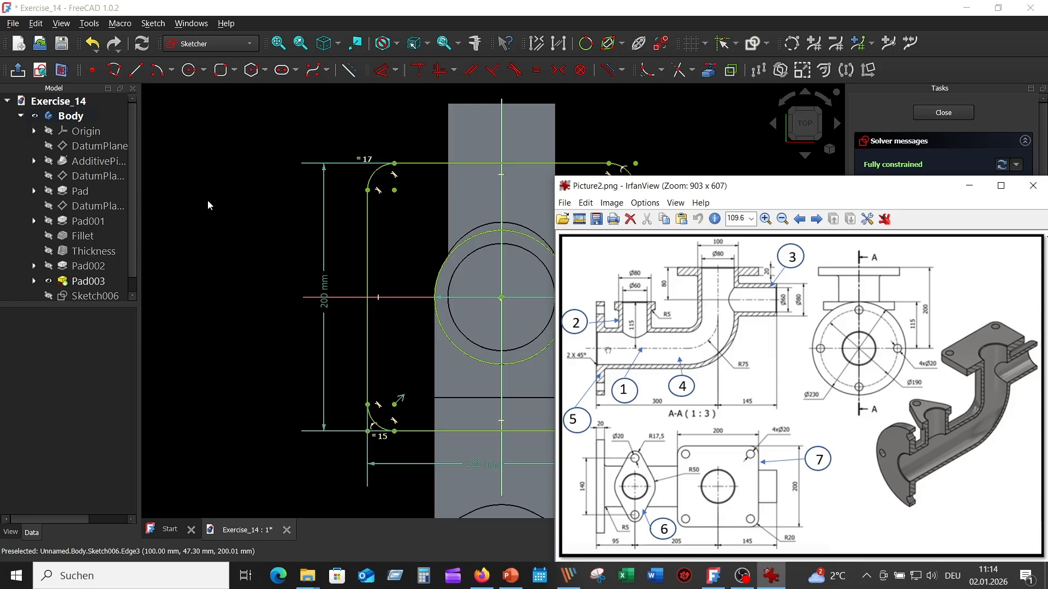
pyautogui.click(209, 169)
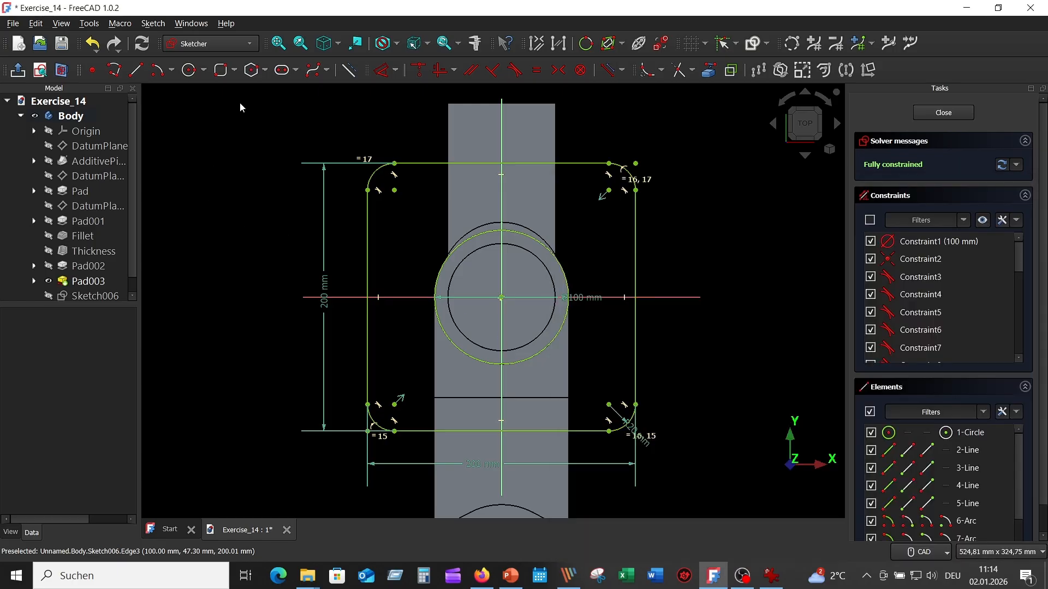
pyautogui.click(191, 76)
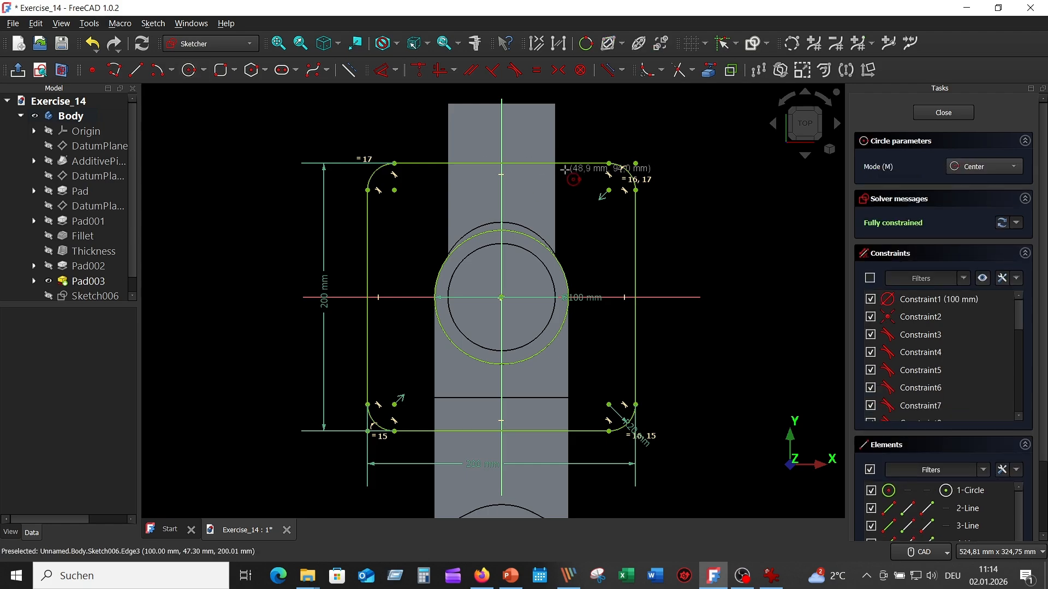
pyautogui.click(609, 190)
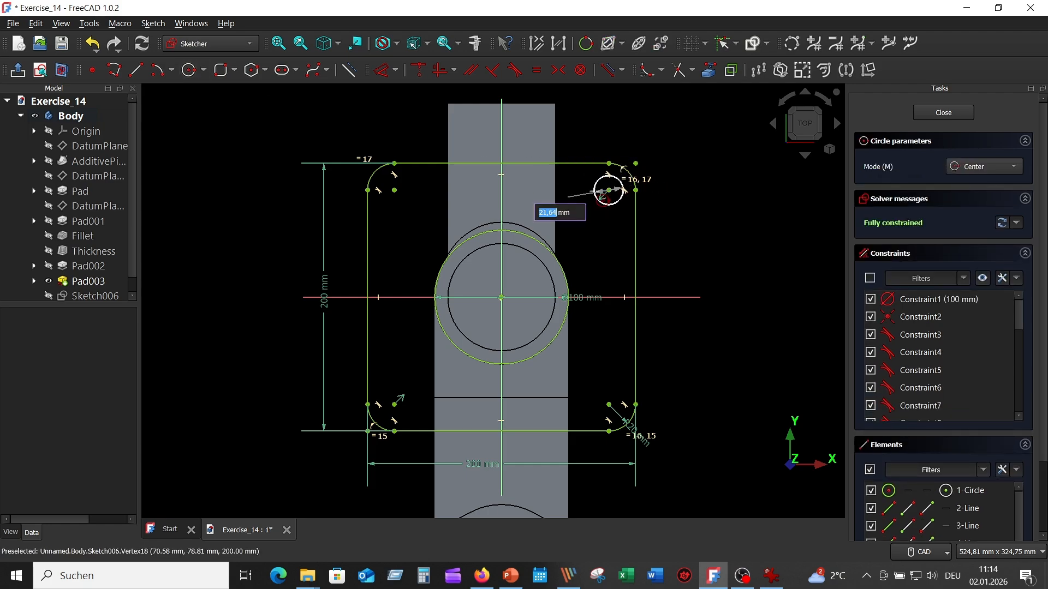
pyautogui.write('20')
pyautogui.press('Return')
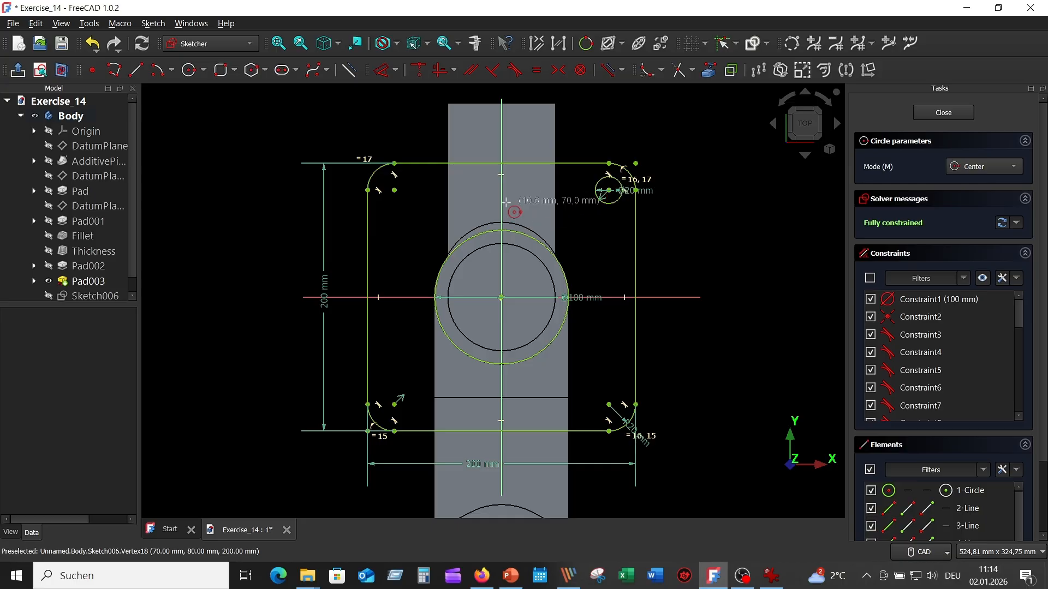
pyautogui.click(393, 190)
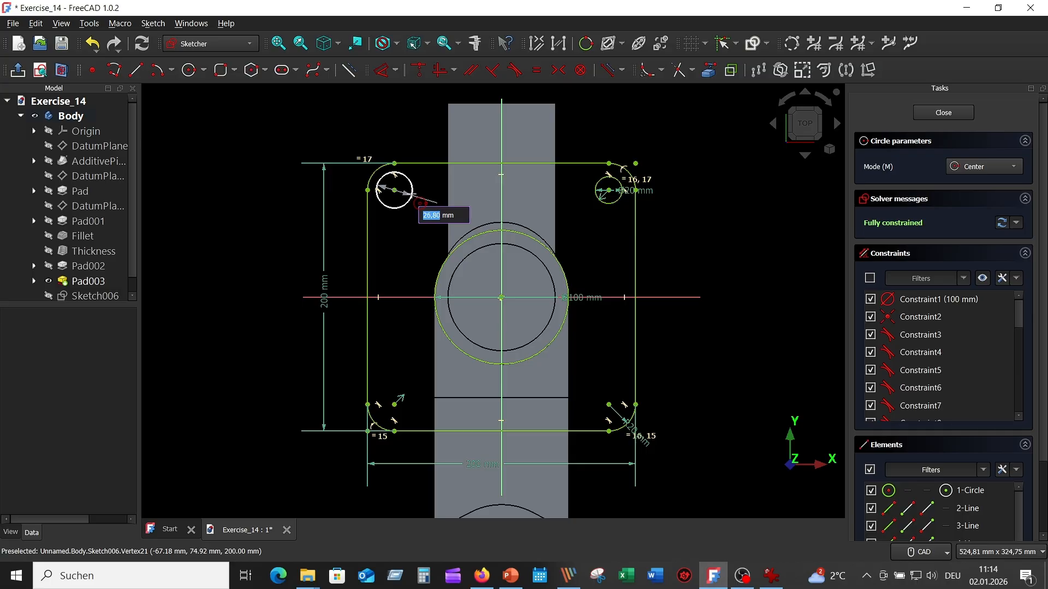
pyautogui.write('20')
pyautogui.press('Return')
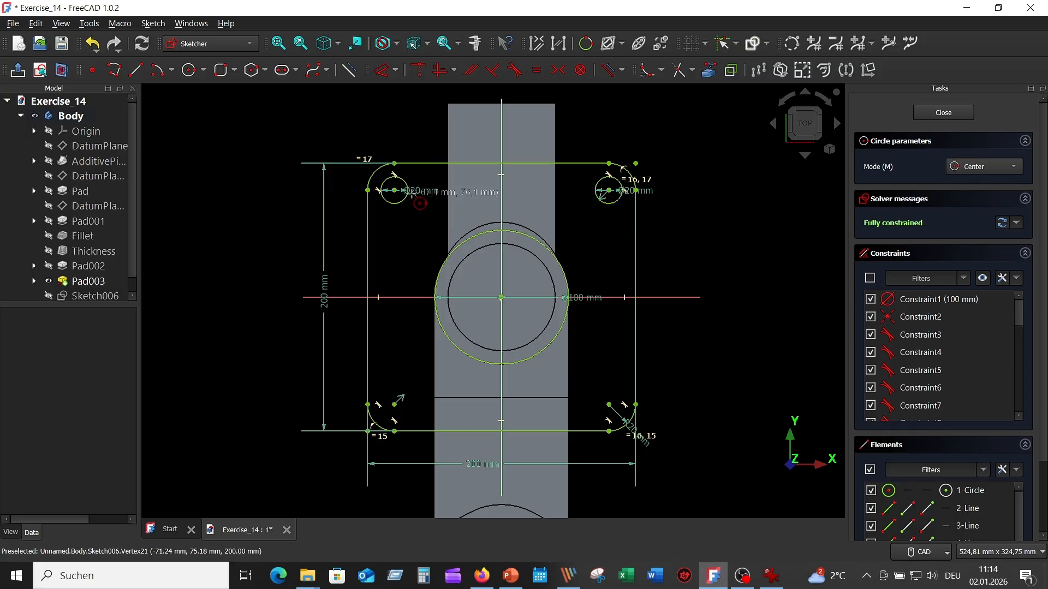
# - Draw 20 mm diameter circles centred on the square's two lower corner arcs
pyautogui.click(394, 404)
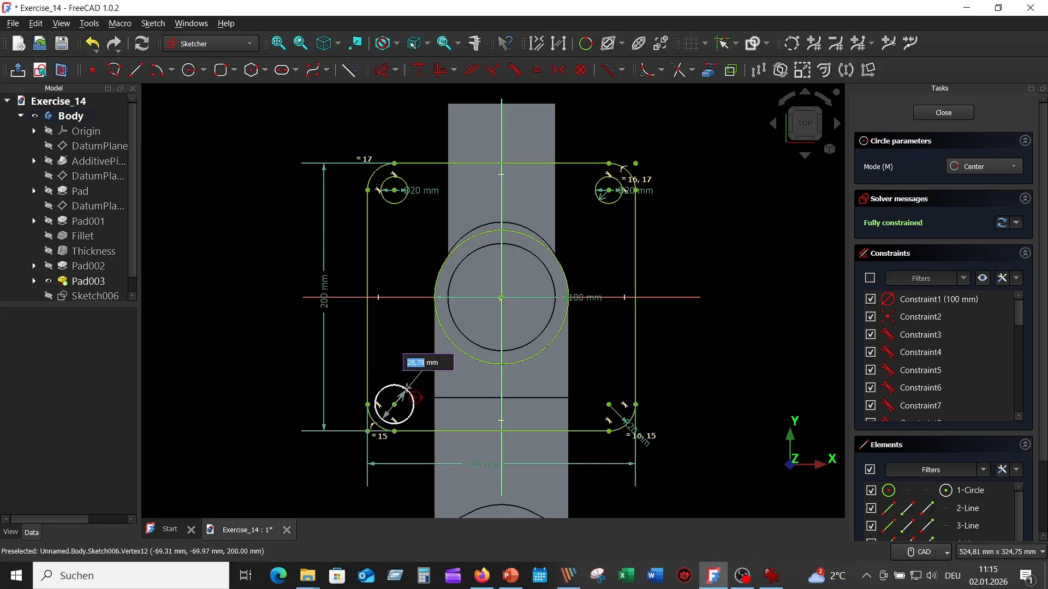
pyautogui.write('20')
pyautogui.press('Return')
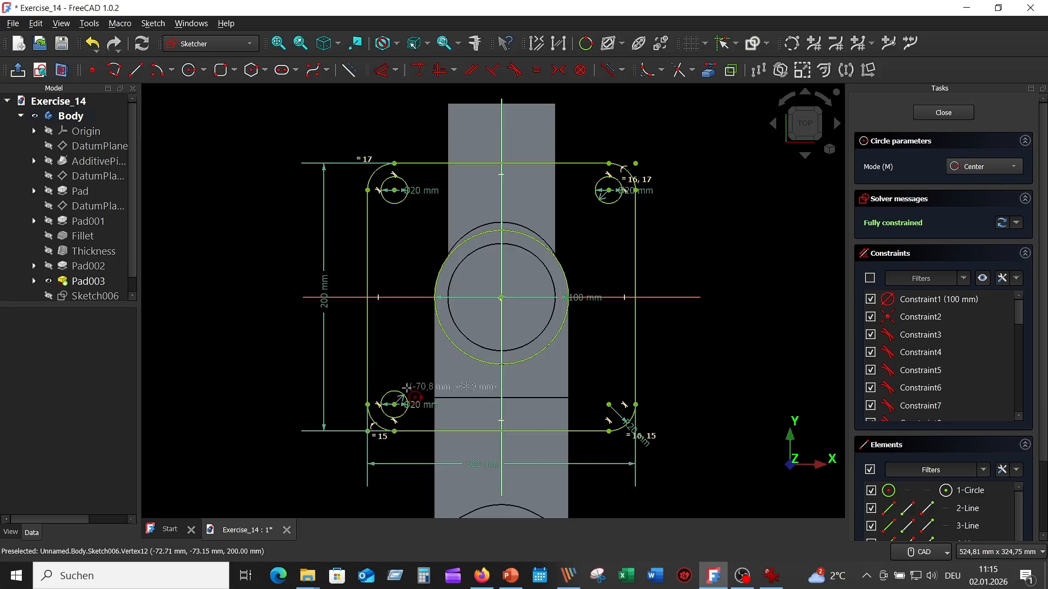
pyautogui.click(608, 404)
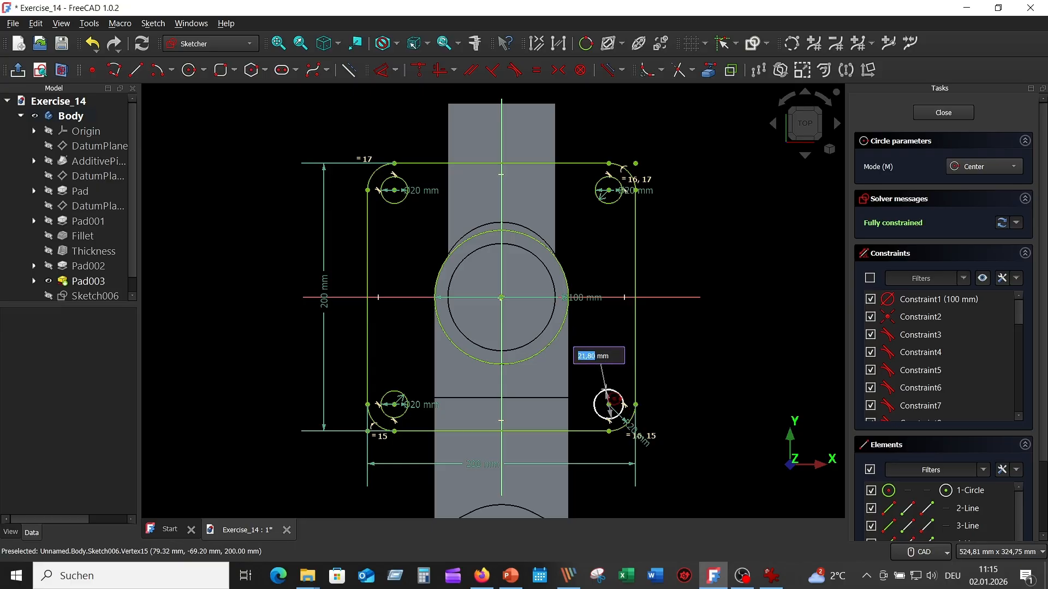
pyautogui.write('2')
pyautogui.press('Return')
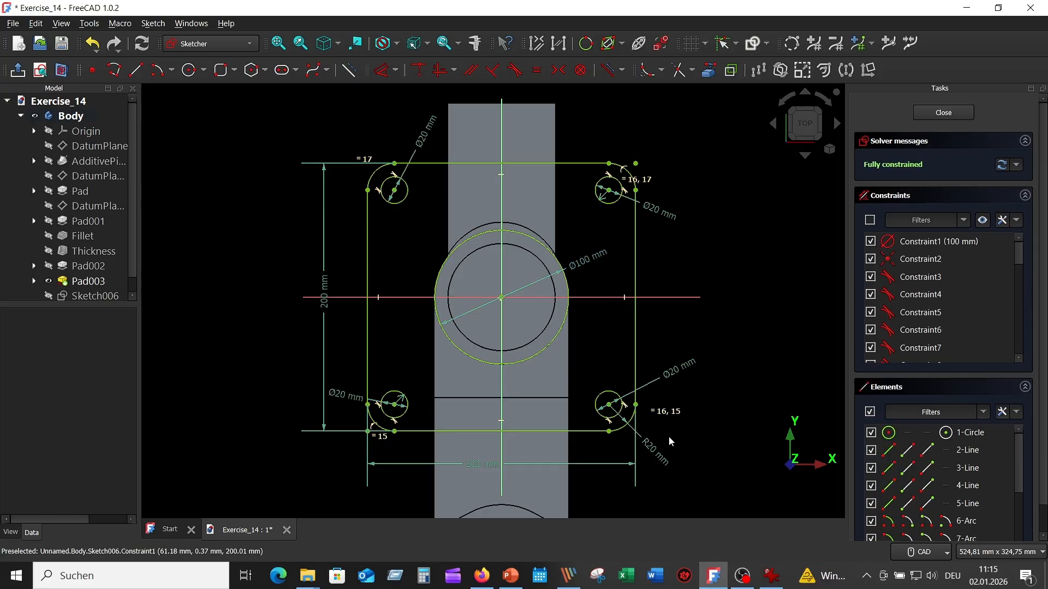
# - Finish the square flange sketch and pad it 20 mm in the reversed direction
pyautogui.click(949, 114)
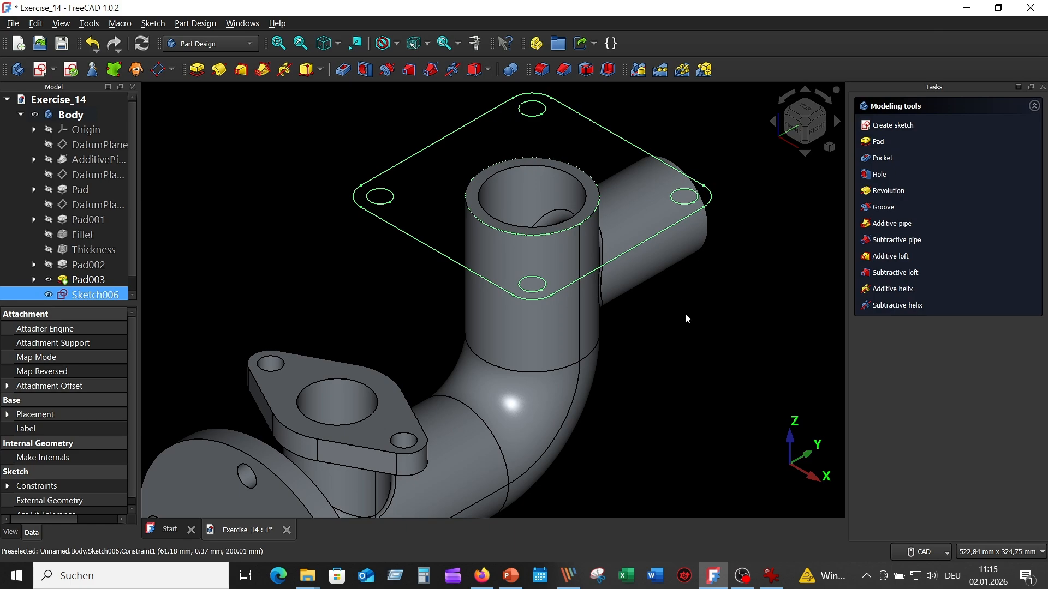
pyautogui.scroll(-5, 685, 305)
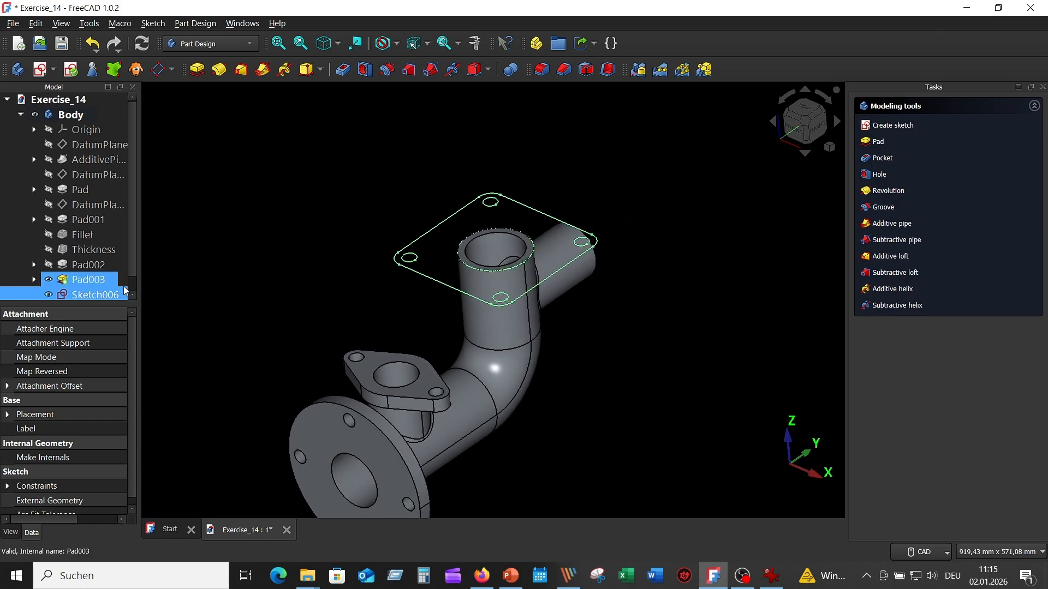
pyautogui.click(198, 70)
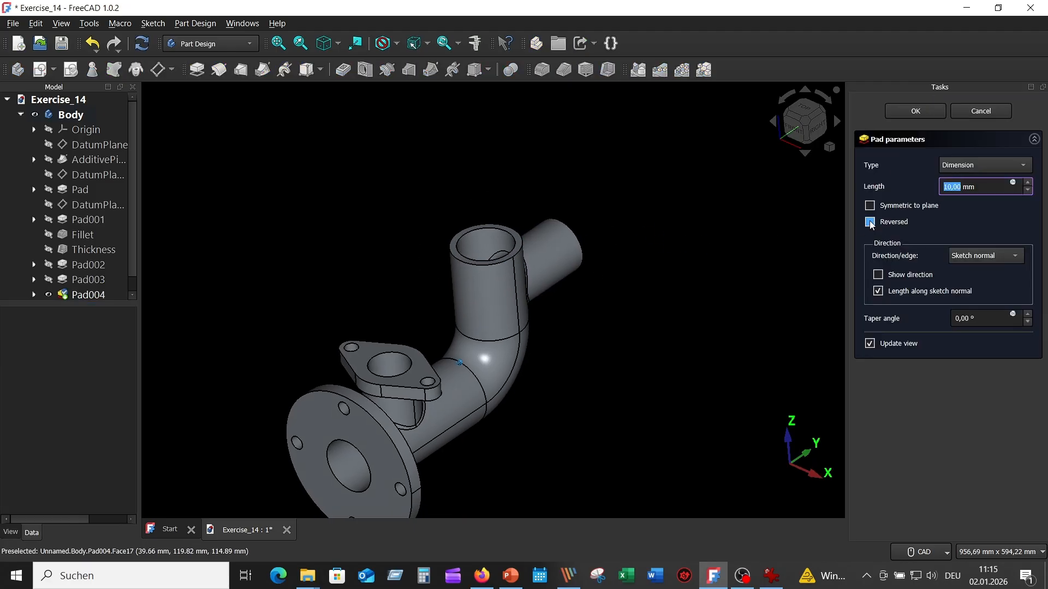
pyautogui.click(870, 222)
pyautogui.moveTo(829, 249); pyautogui.dragTo(743, 237, button='middle')
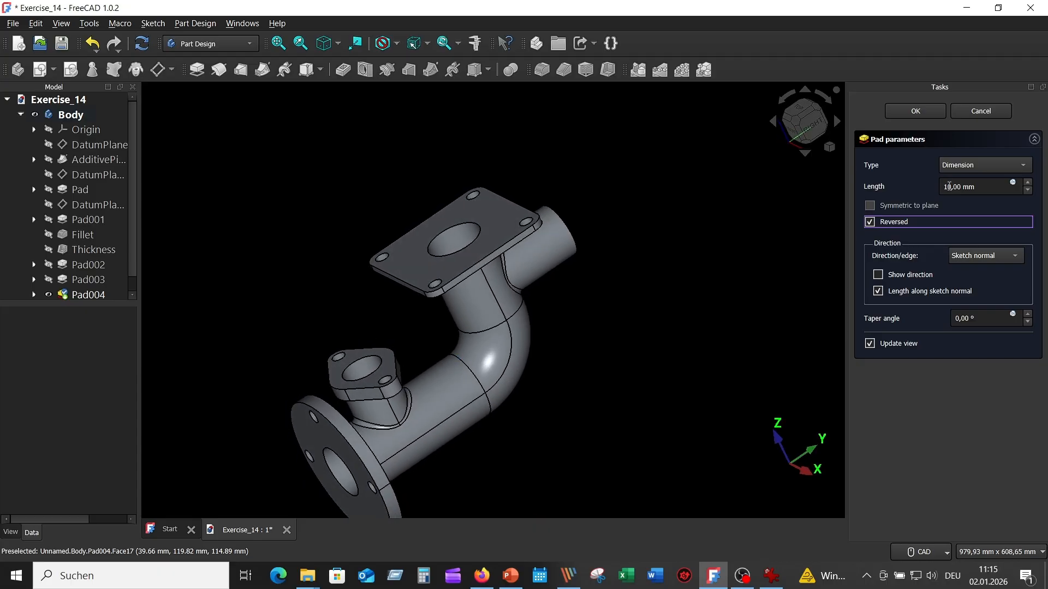
pyautogui.moveTo(949, 186); pyautogui.dragTo(937, 186)
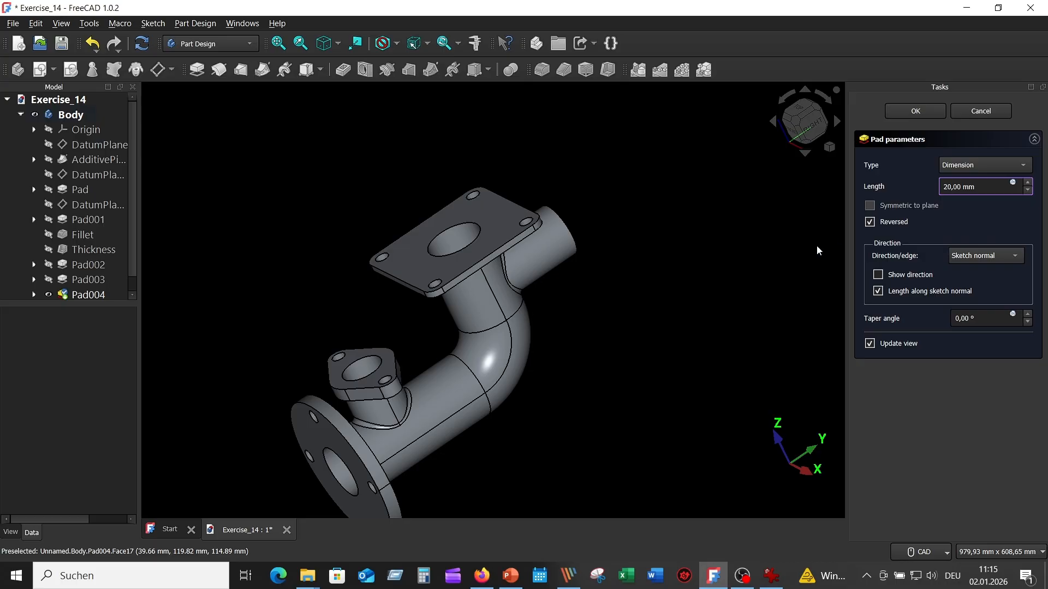
pyautogui.press('Return')
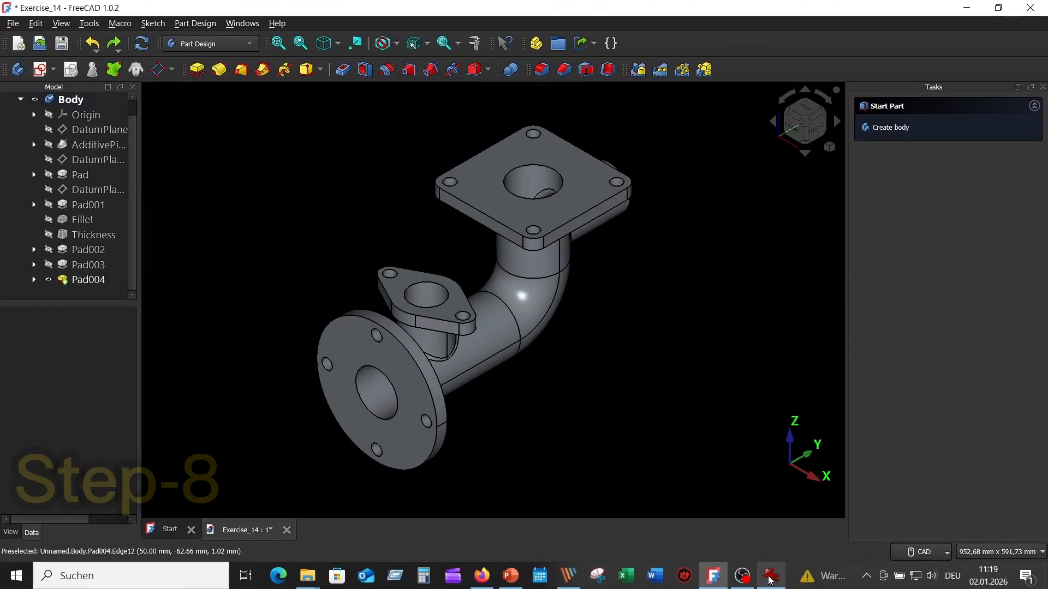
# - Check the fillet callout in the technical drawing and fillet the edges where the round, oval and square flanges meet their pipes with radius 5 mm
pyautogui.click(770, 578)
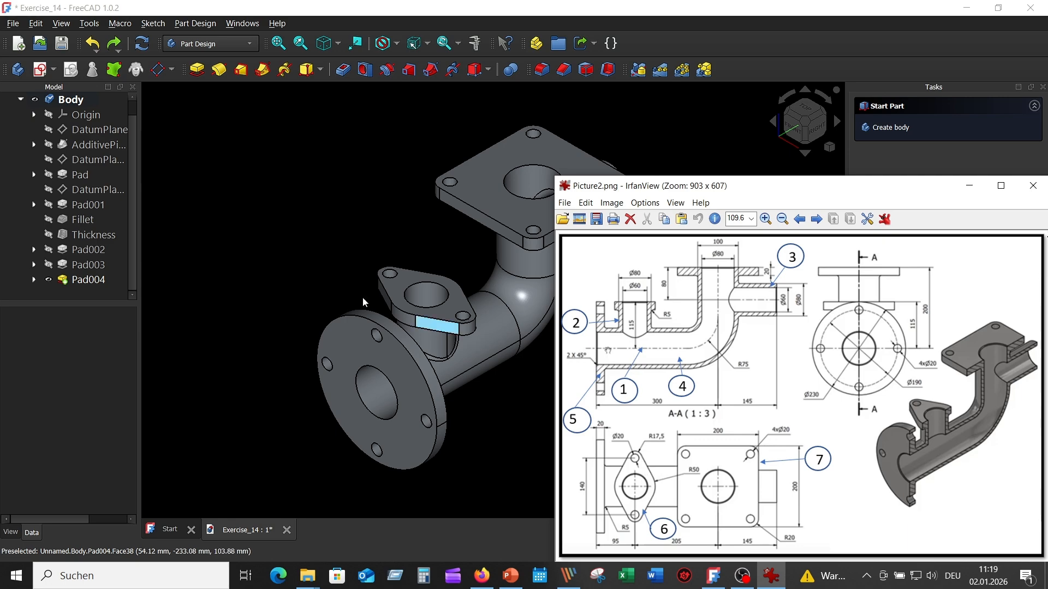
pyautogui.click(307, 221)
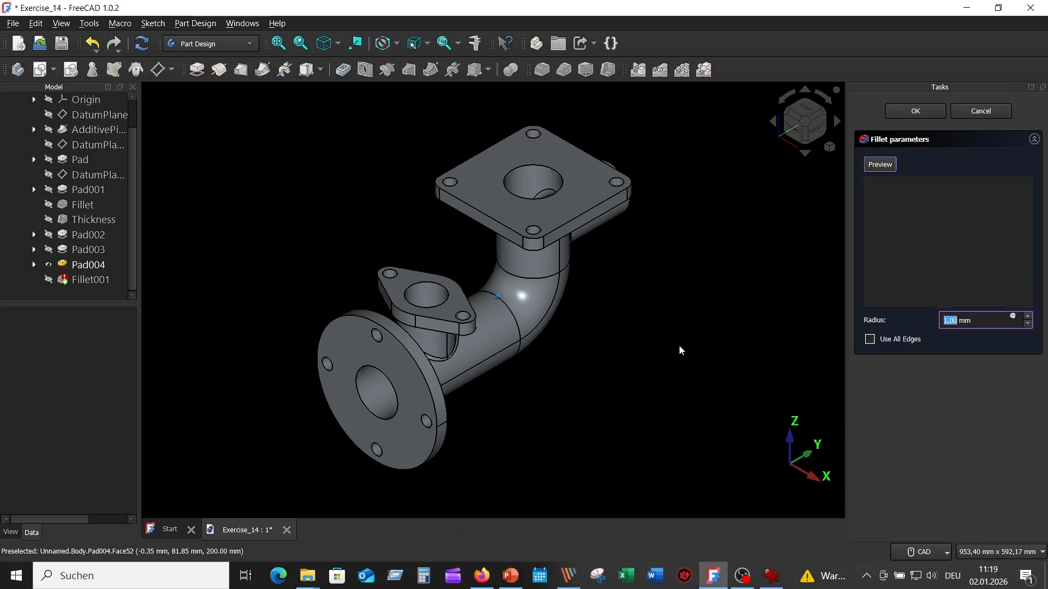
pyautogui.moveTo(679, 345); pyautogui.dragTo(612, 368, button='middle')
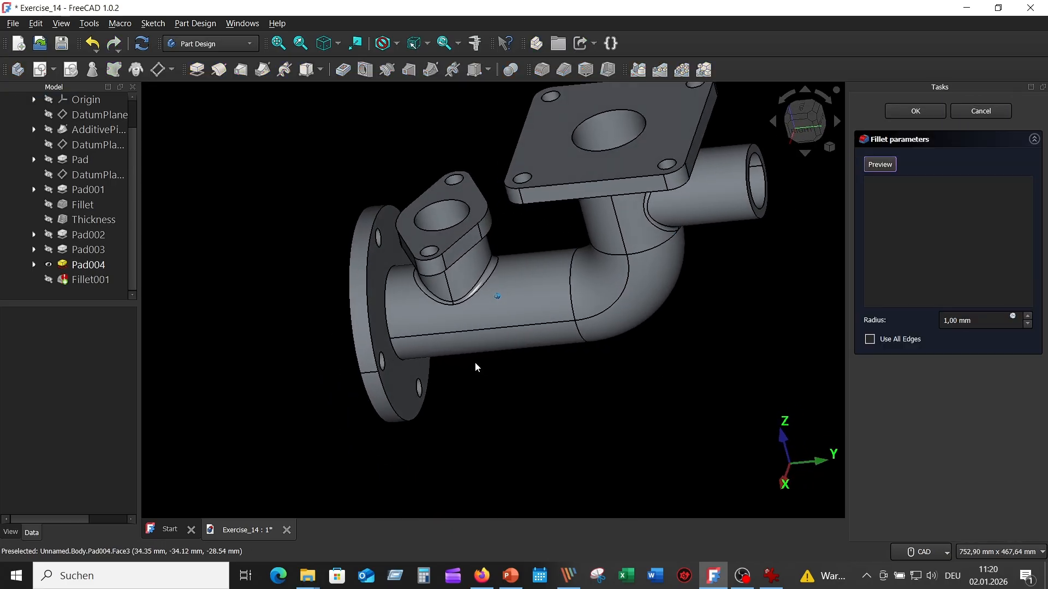
pyautogui.click(385, 311)
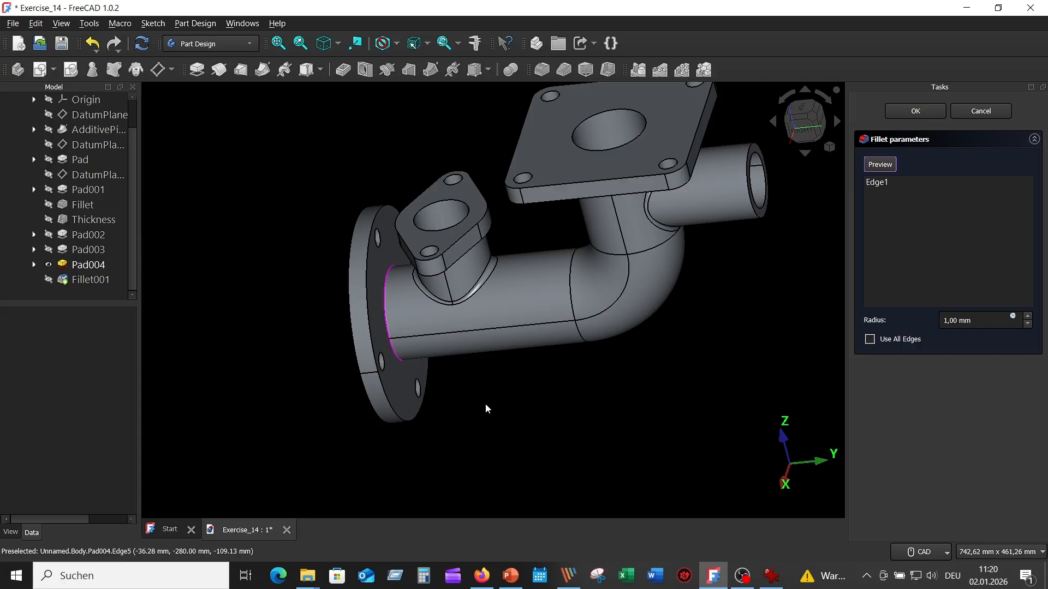
pyautogui.moveTo(515, 299); pyautogui.dragTo(496, 268, button='middle')
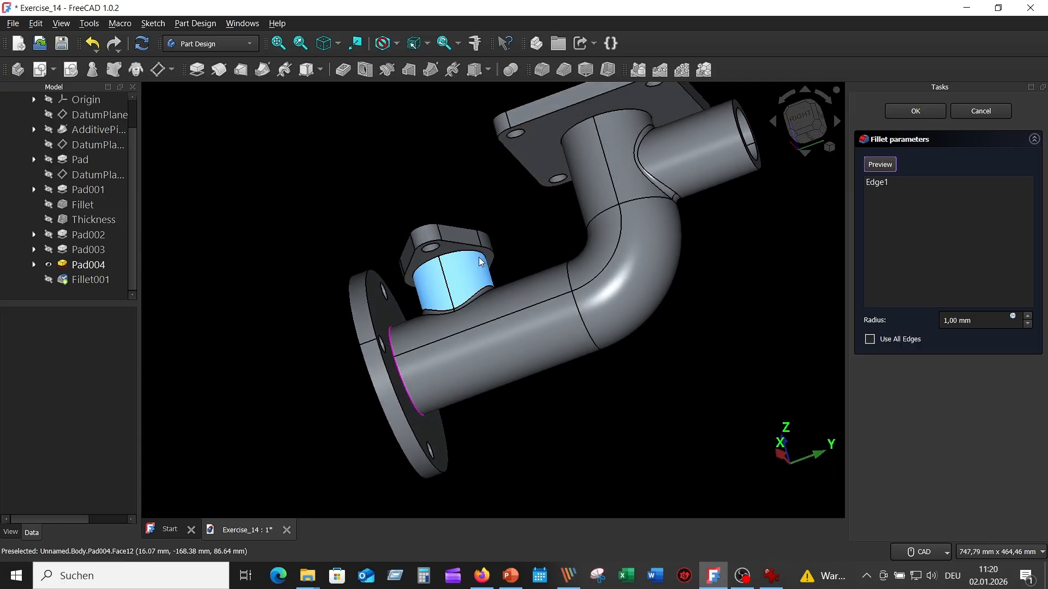
pyautogui.click(476, 255)
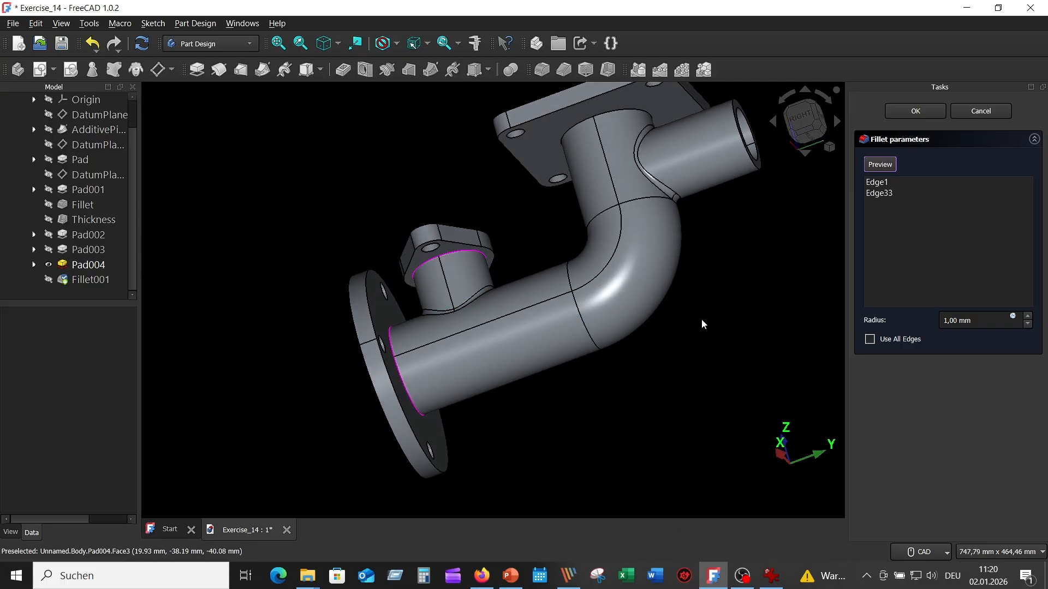
pyautogui.click(634, 113)
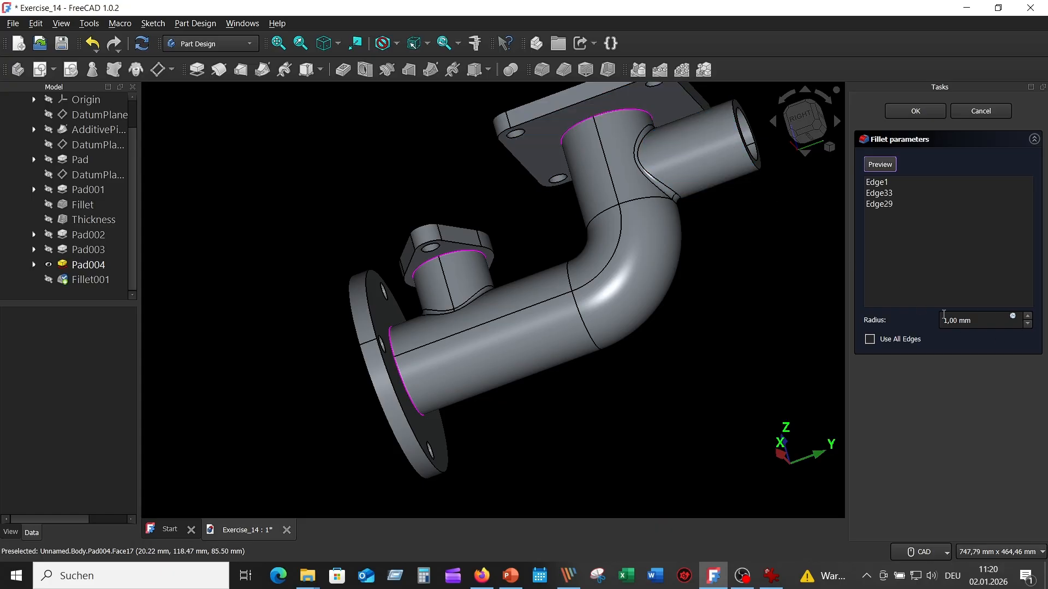
pyautogui.doubleClick(947, 322)
pyautogui.press('Return')
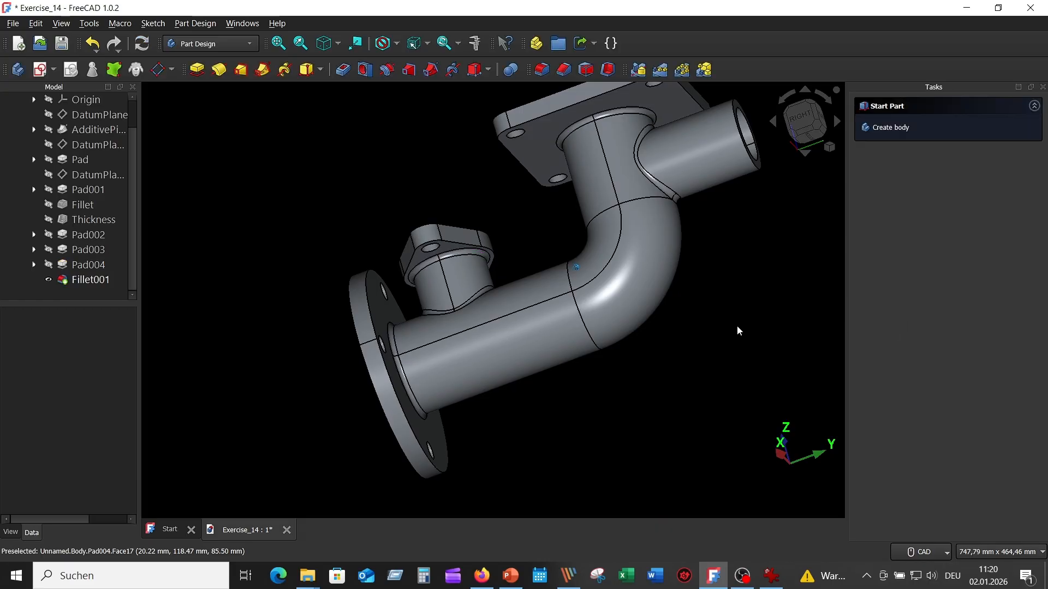
# - Start a Distance and angle chamfer and set its size to 2 mm at 45°, checking the callout in the technical drawing
pyautogui.press('0')
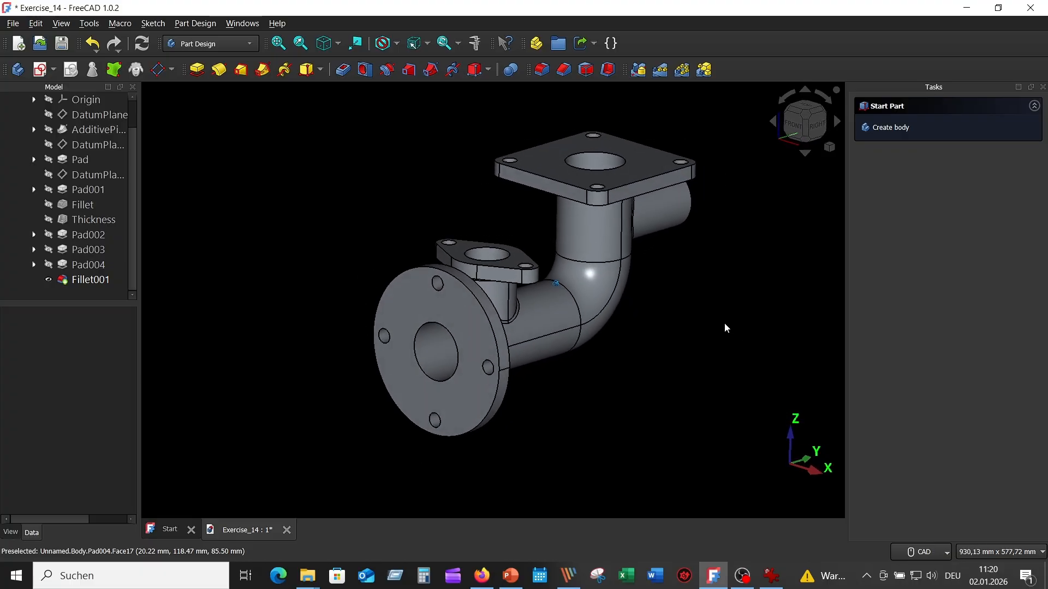
pyautogui.click(565, 75)
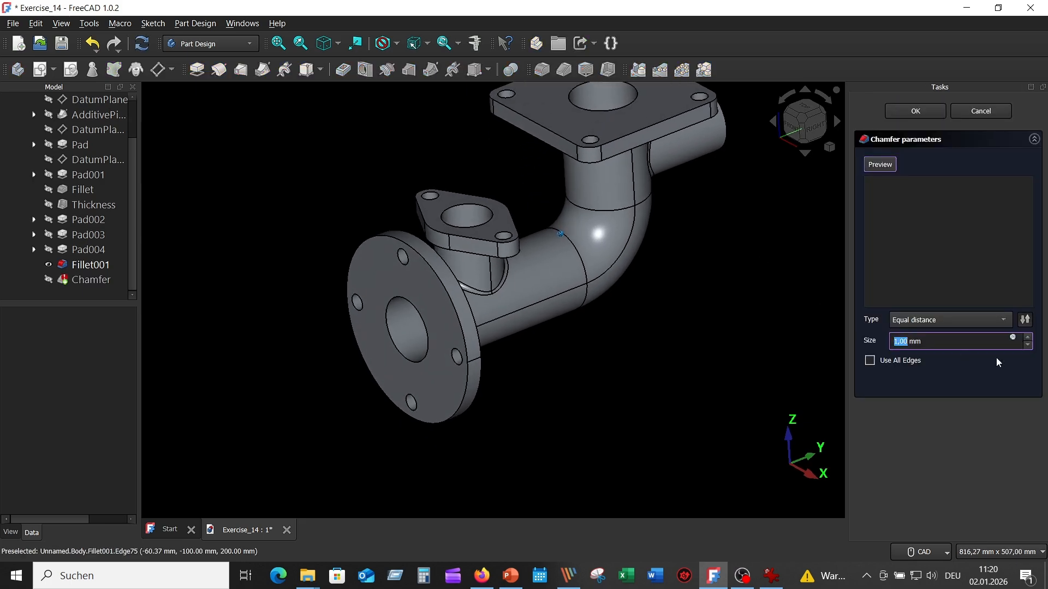
pyautogui.click(1004, 321)
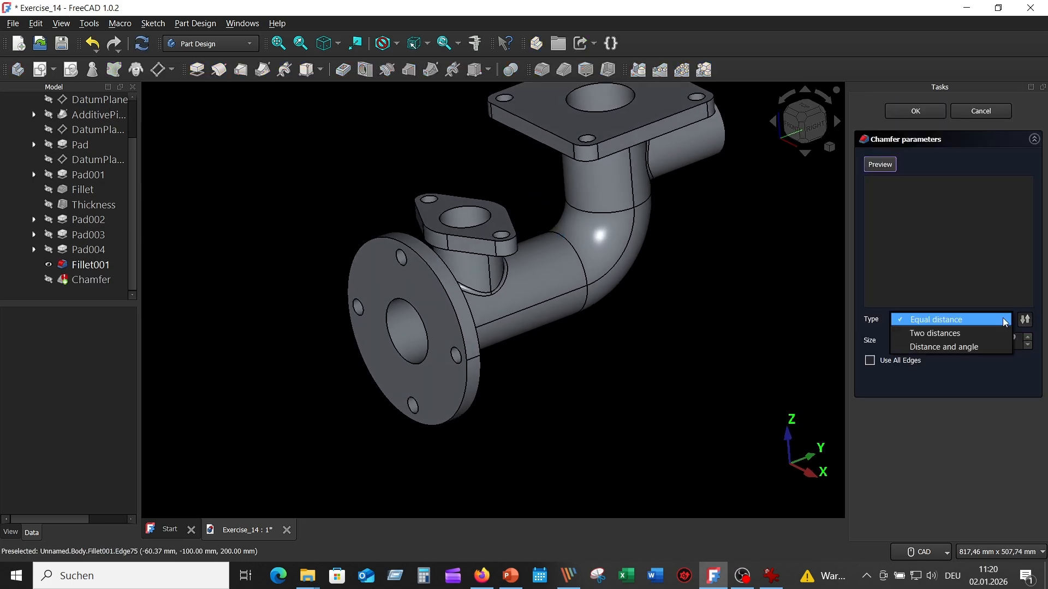
pyautogui.press('Escape')
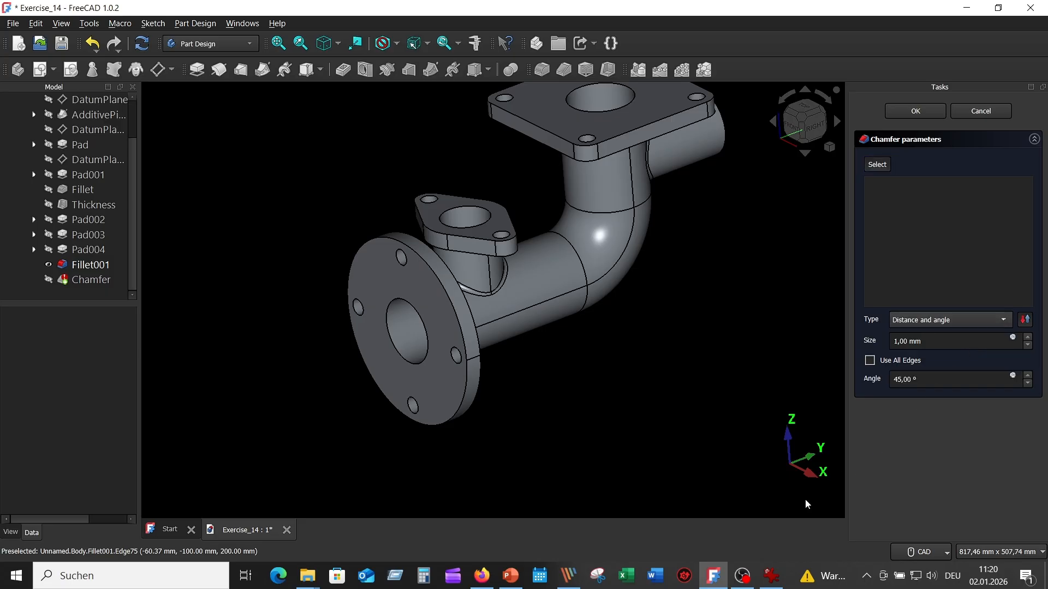
pyautogui.click(771, 575)
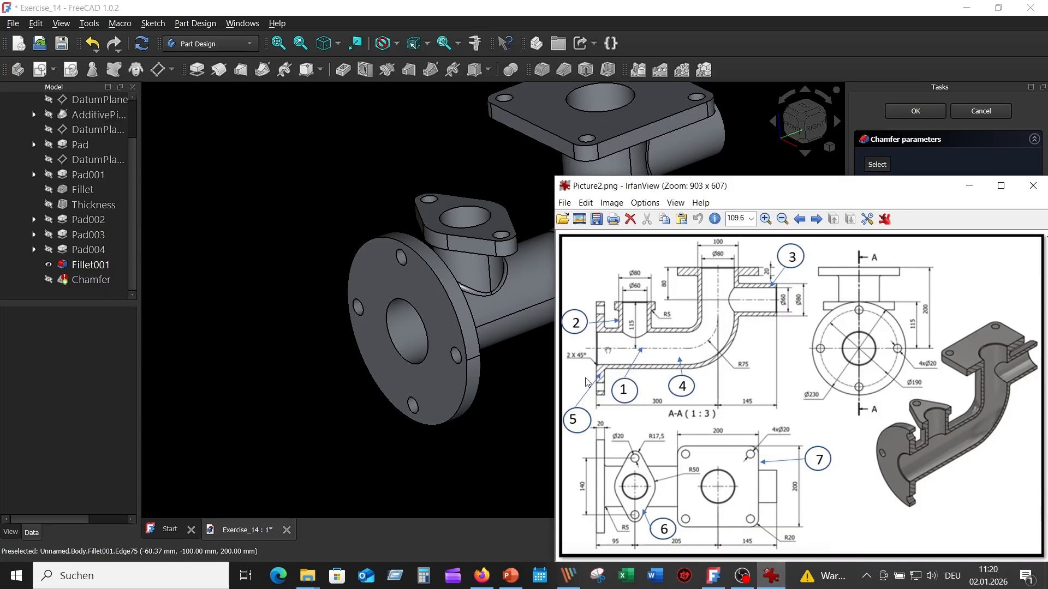
pyautogui.click(516, 410)
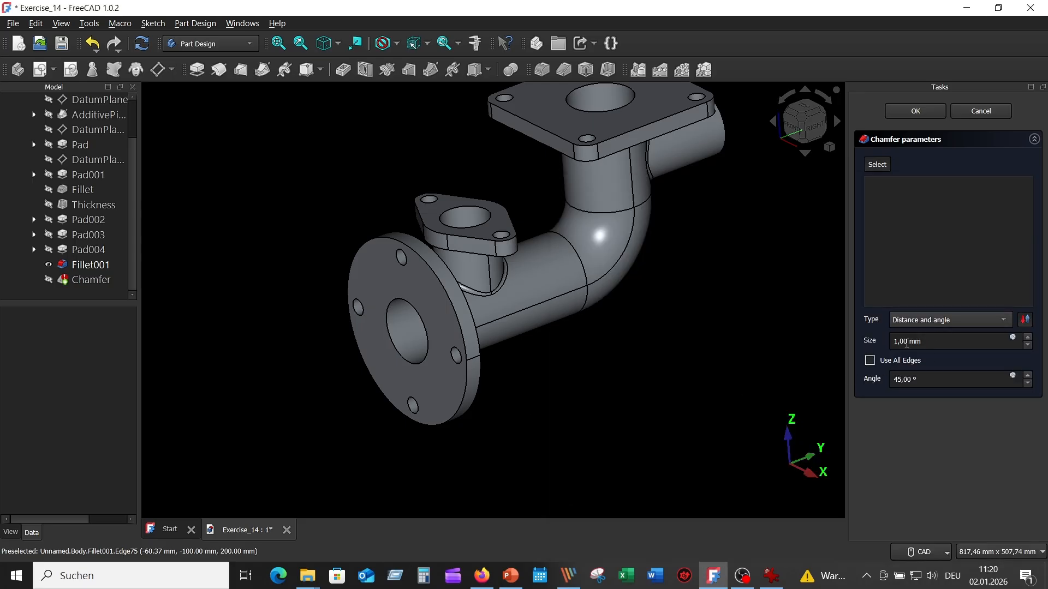
pyautogui.click(897, 342)
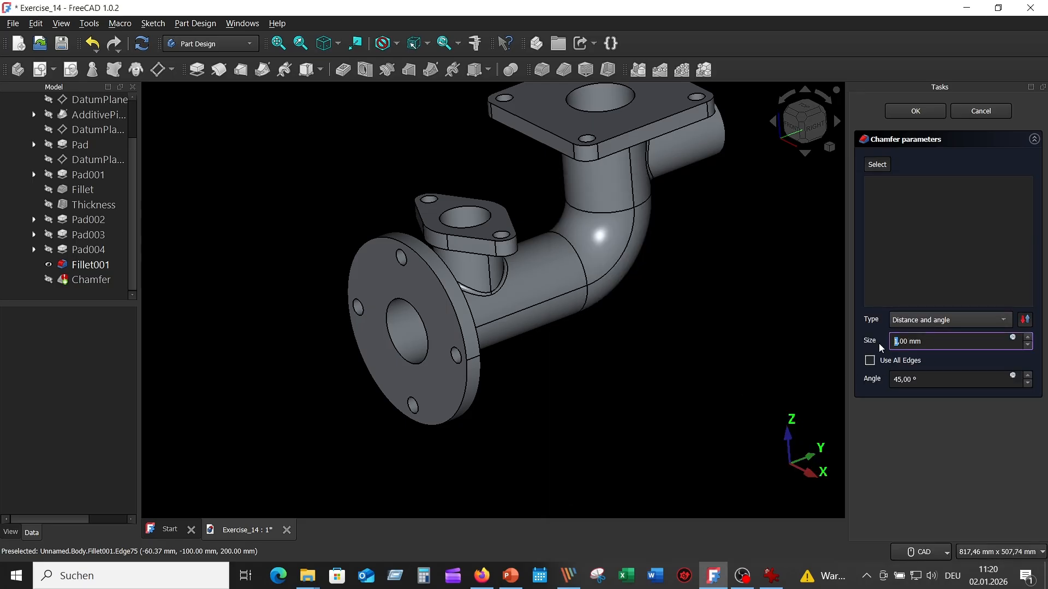
pyautogui.write('2')
pyautogui.click(935, 379)
pyautogui.scroll(5, 606, 402)
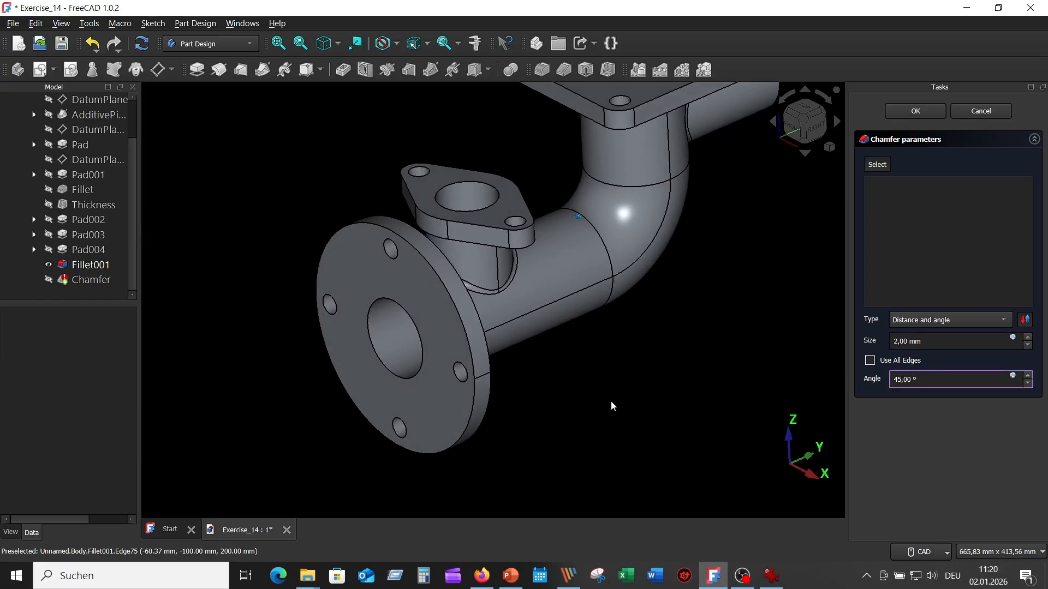
# - Apply the chamfer to the bore edges of the round, oval and square flanges and the inner edge of the side pipe's open end
pyautogui.click(879, 165)
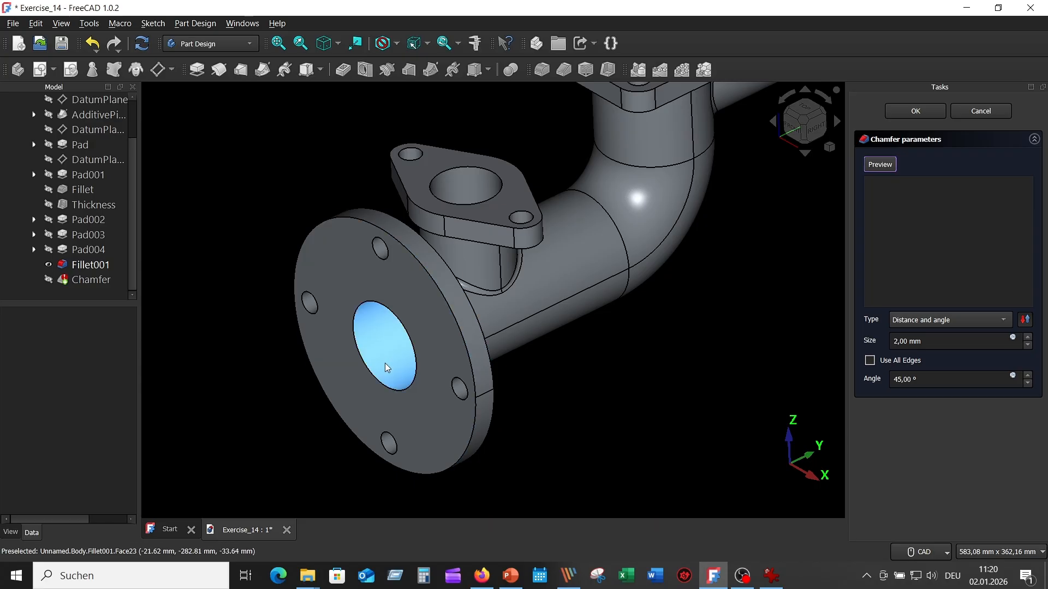
pyautogui.click(379, 382)
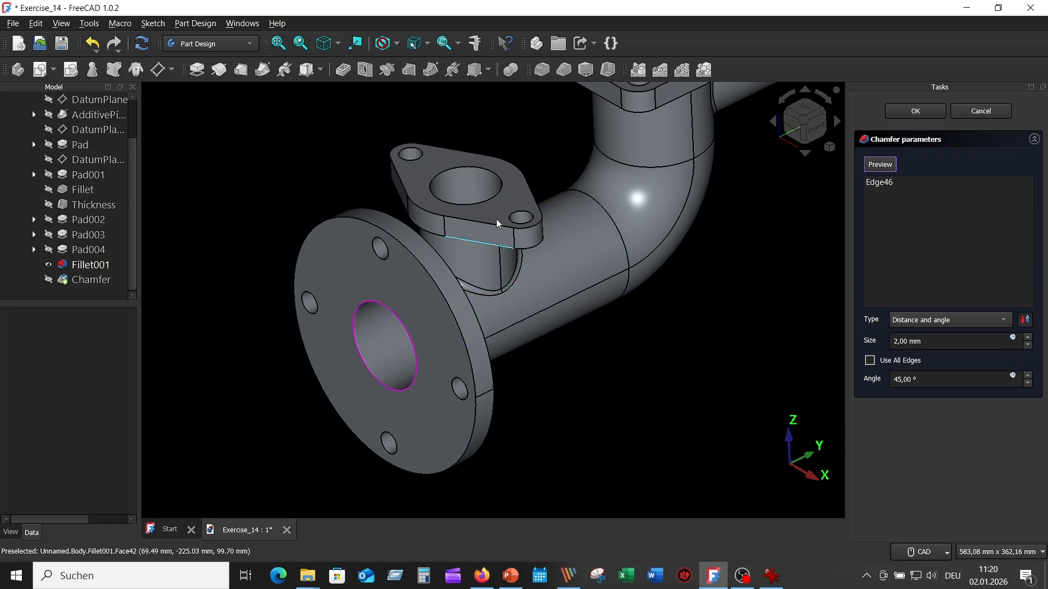
pyautogui.click(493, 172)
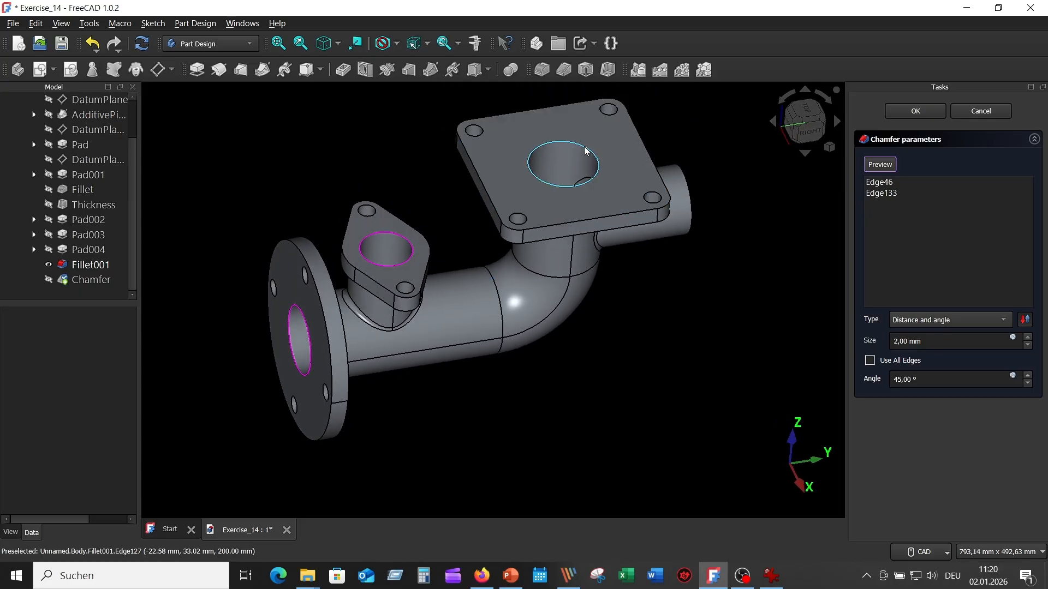
pyautogui.click(586, 145)
pyautogui.moveTo(704, 213); pyautogui.dragTo(677, 212, button='middle')
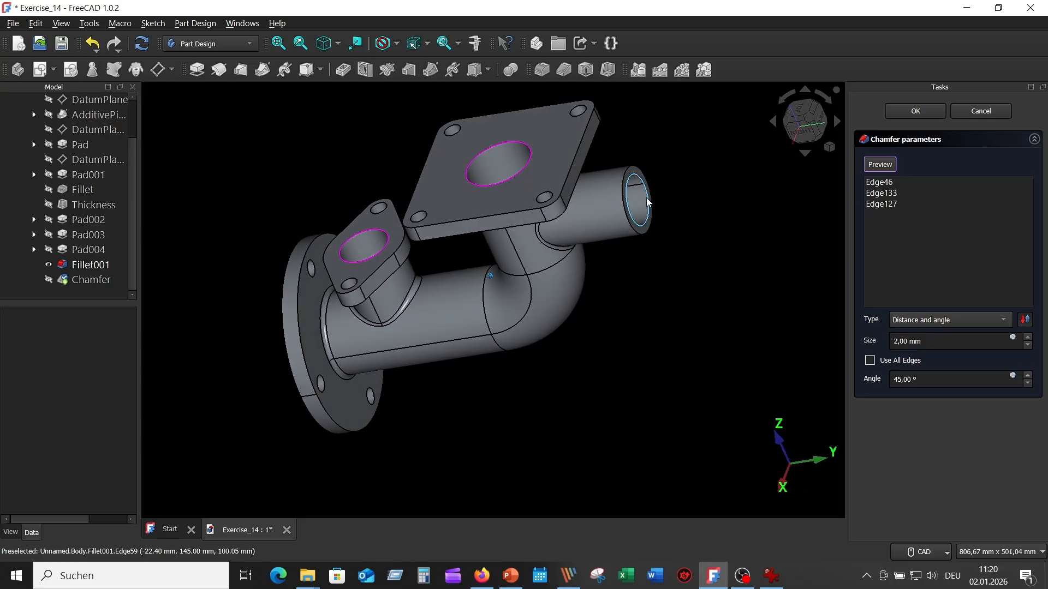
pyautogui.click(650, 198)
pyautogui.moveTo(782, 258); pyautogui.dragTo(780, 249, button='middle')
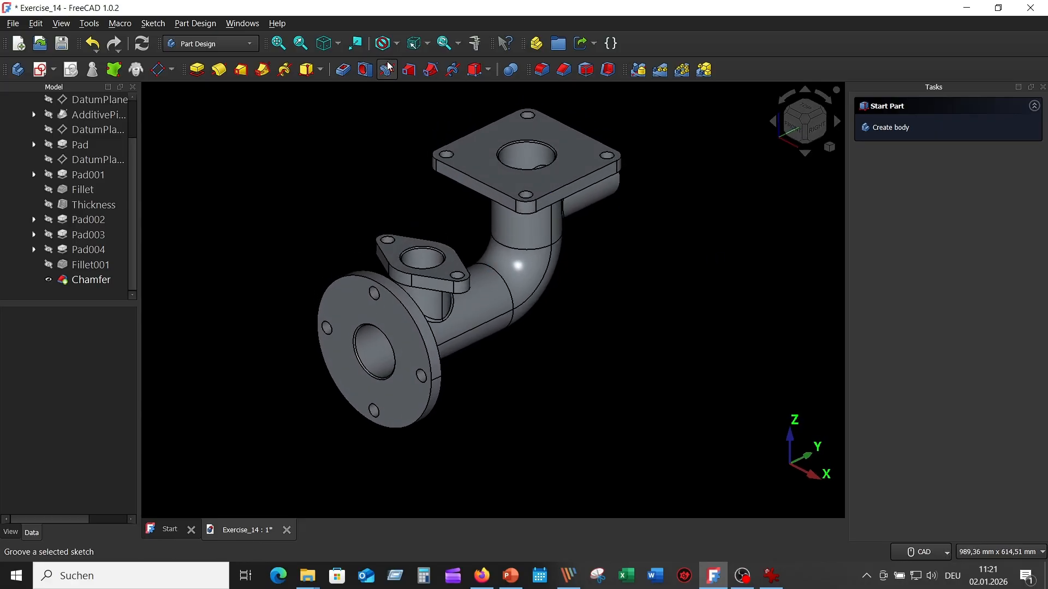
pyautogui.click(327, 46)
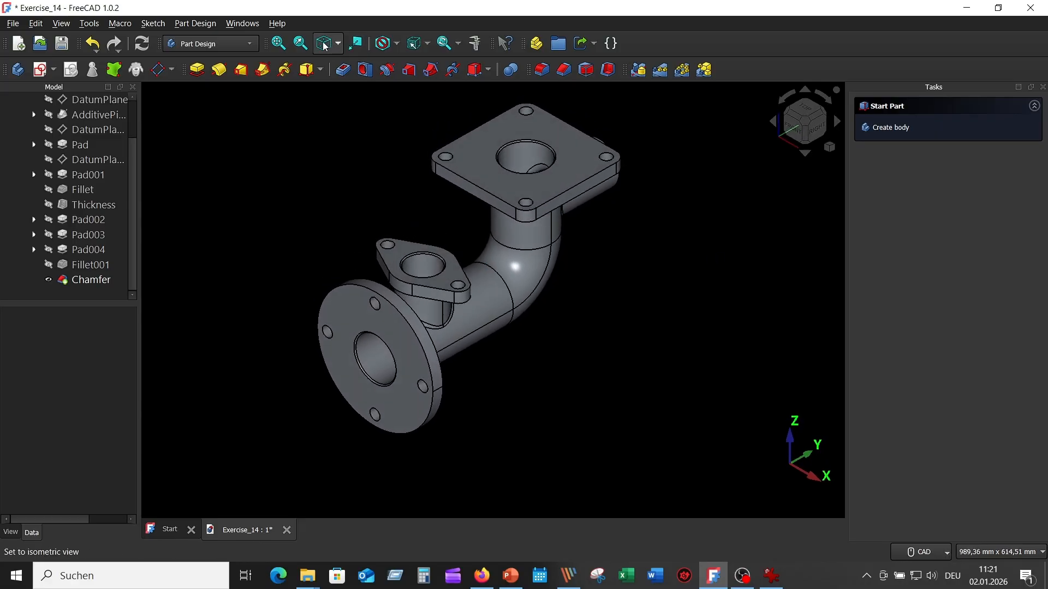
pyautogui.click(278, 44)
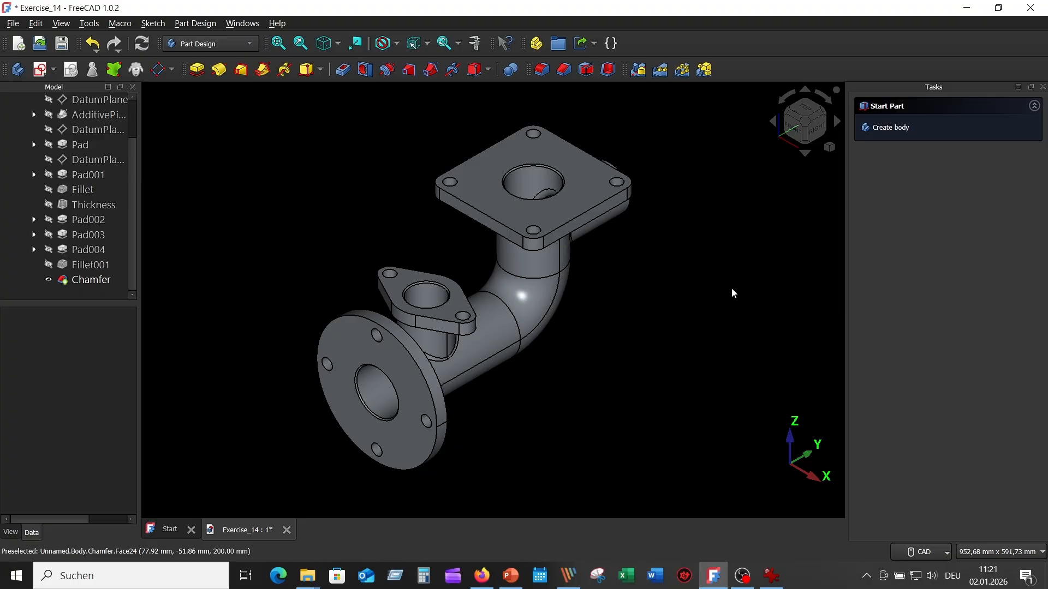